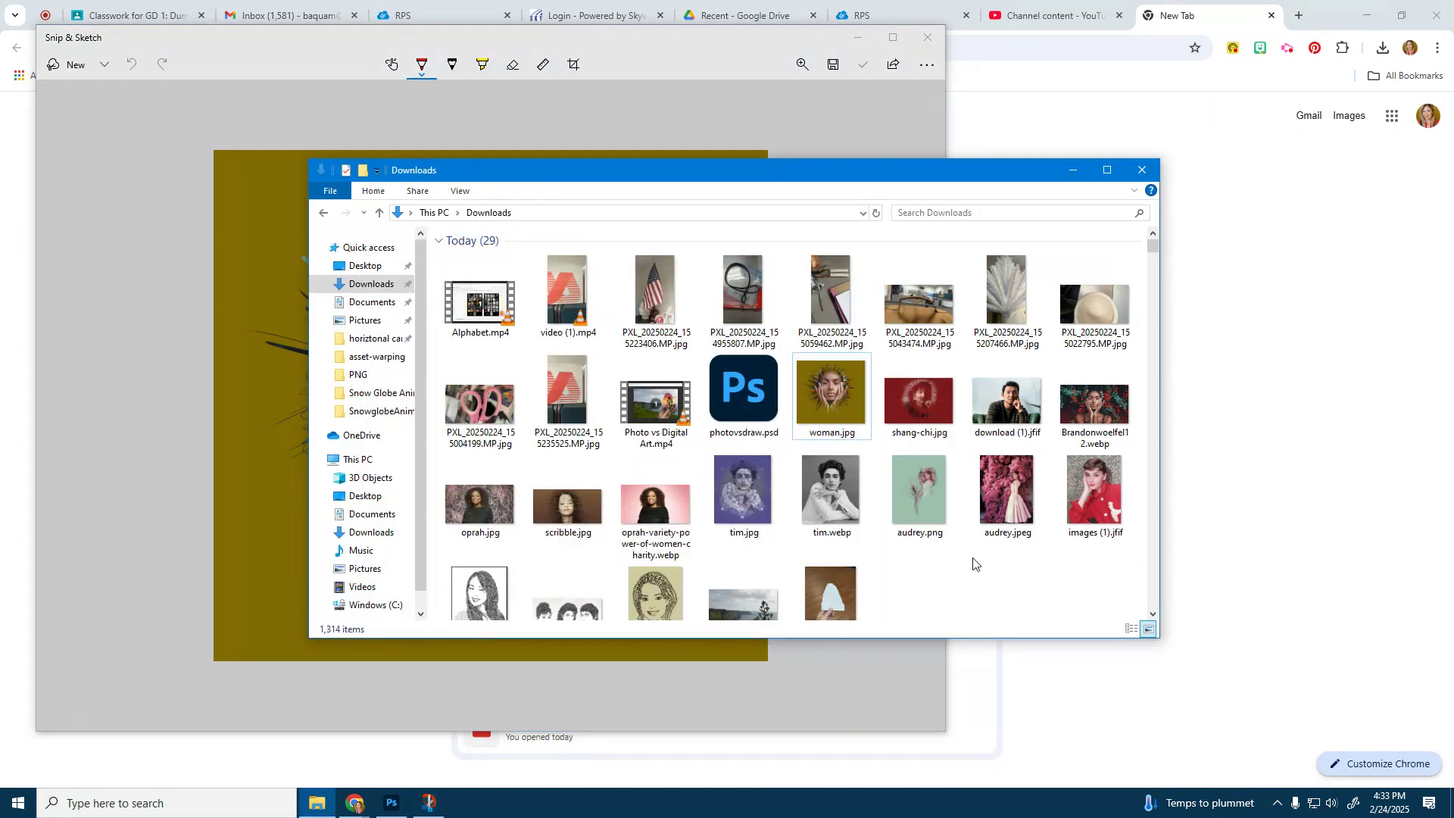
Step: View the example artworks shang-chi.jpg, oprah.jpg and tim.jpg from the Downloads folder
double_click(938, 408)
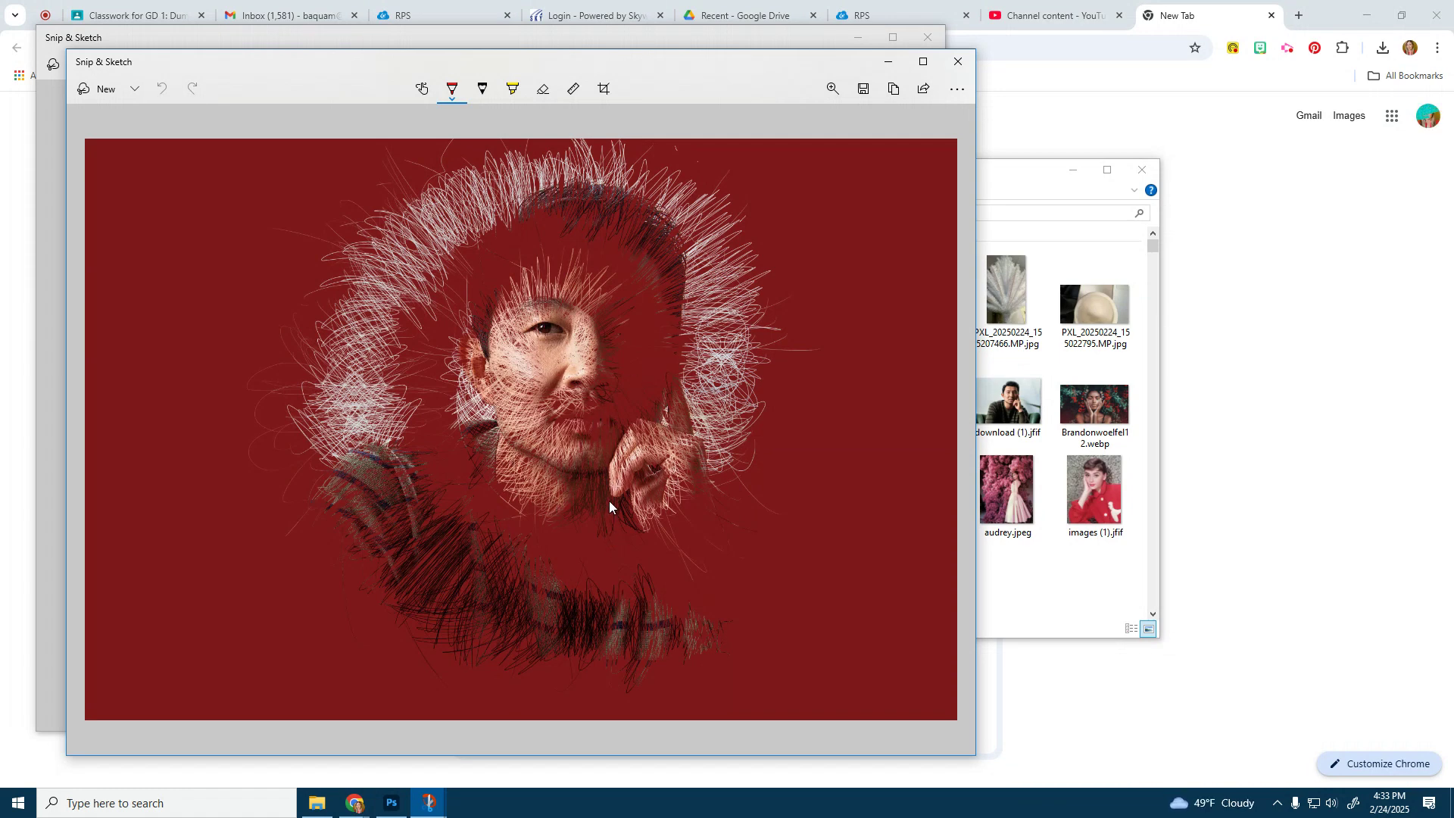
click(1098, 597)
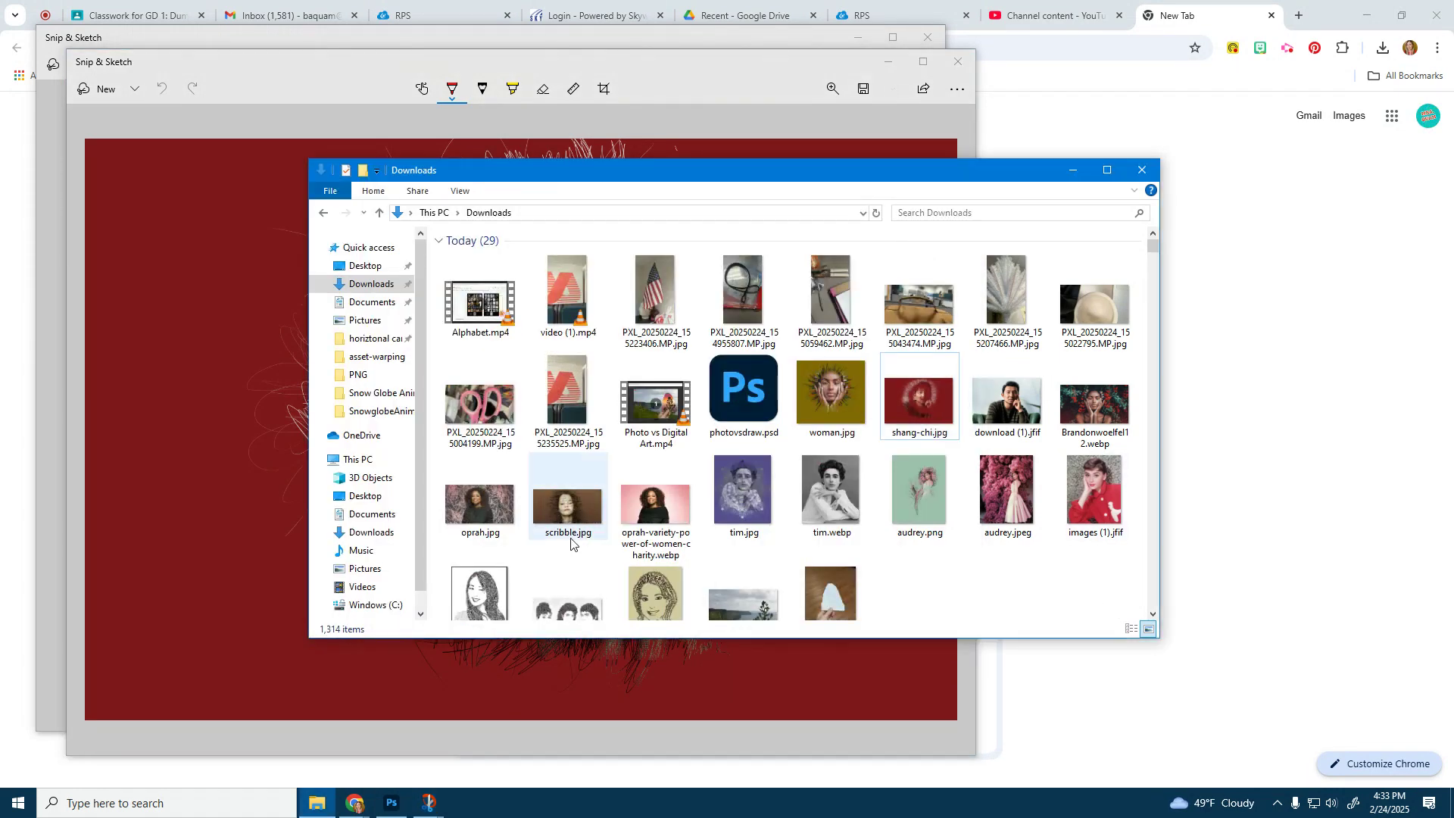
double_click(568, 507)
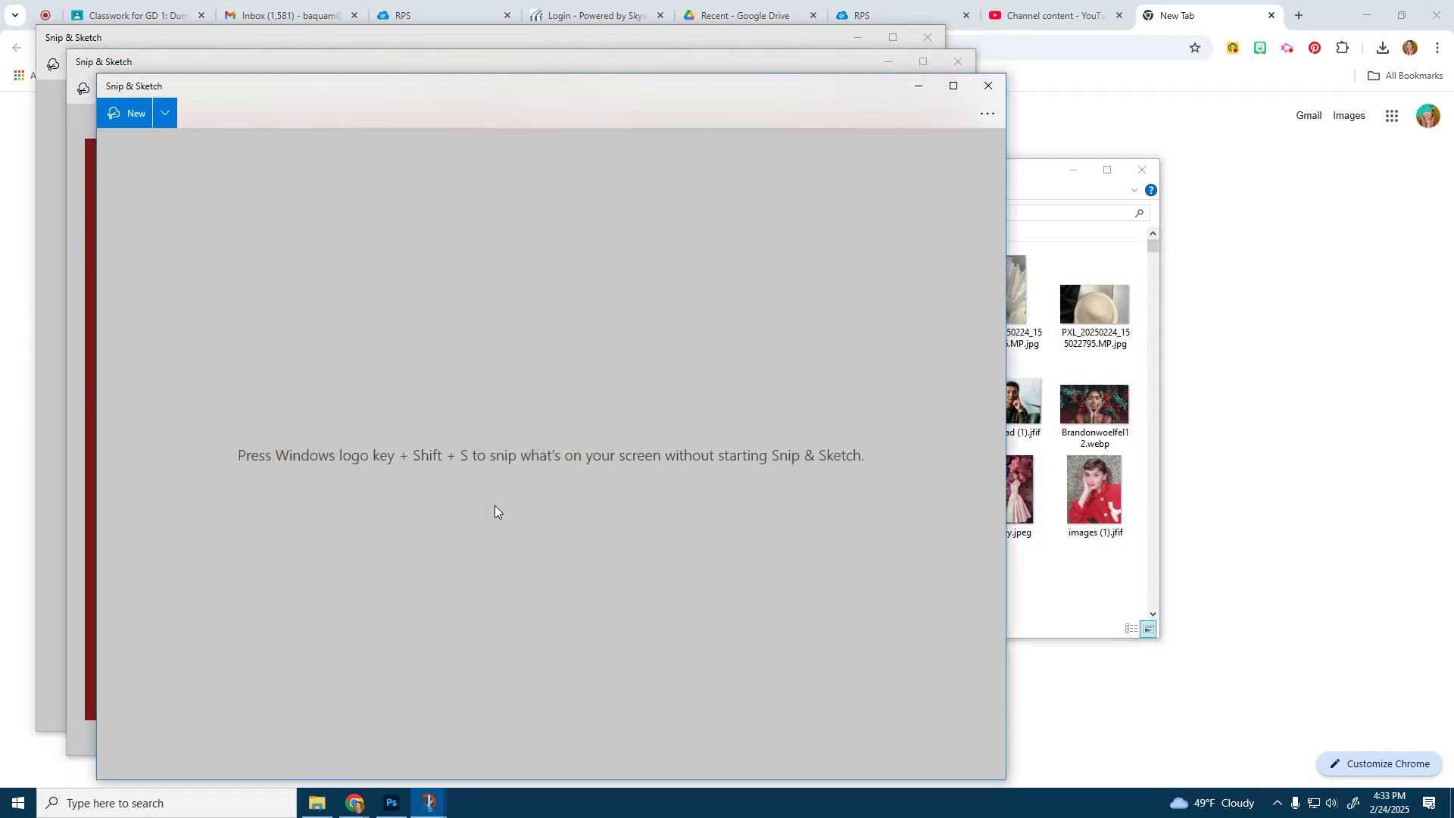
click(1088, 561)
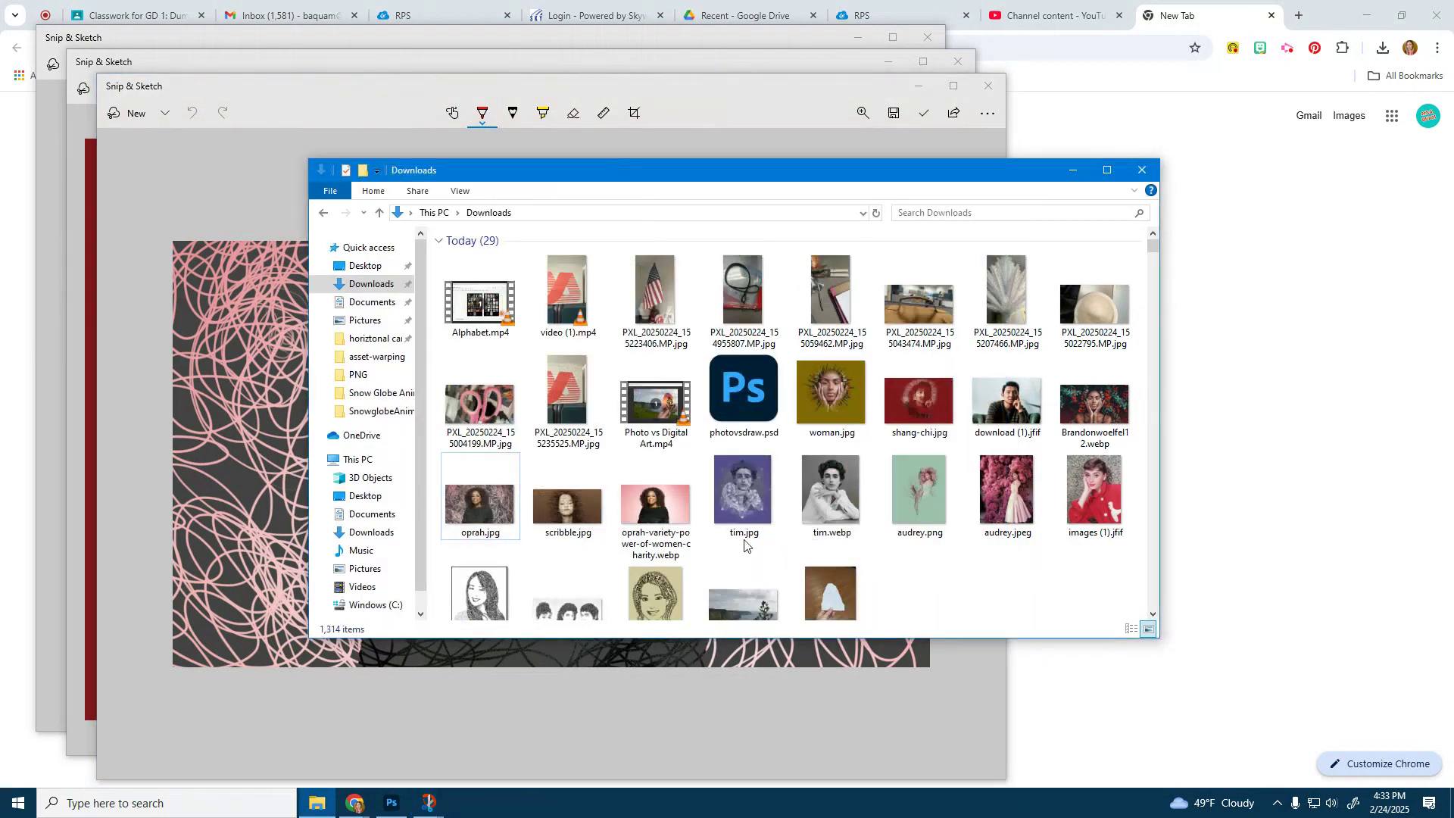
double_click(746, 504)
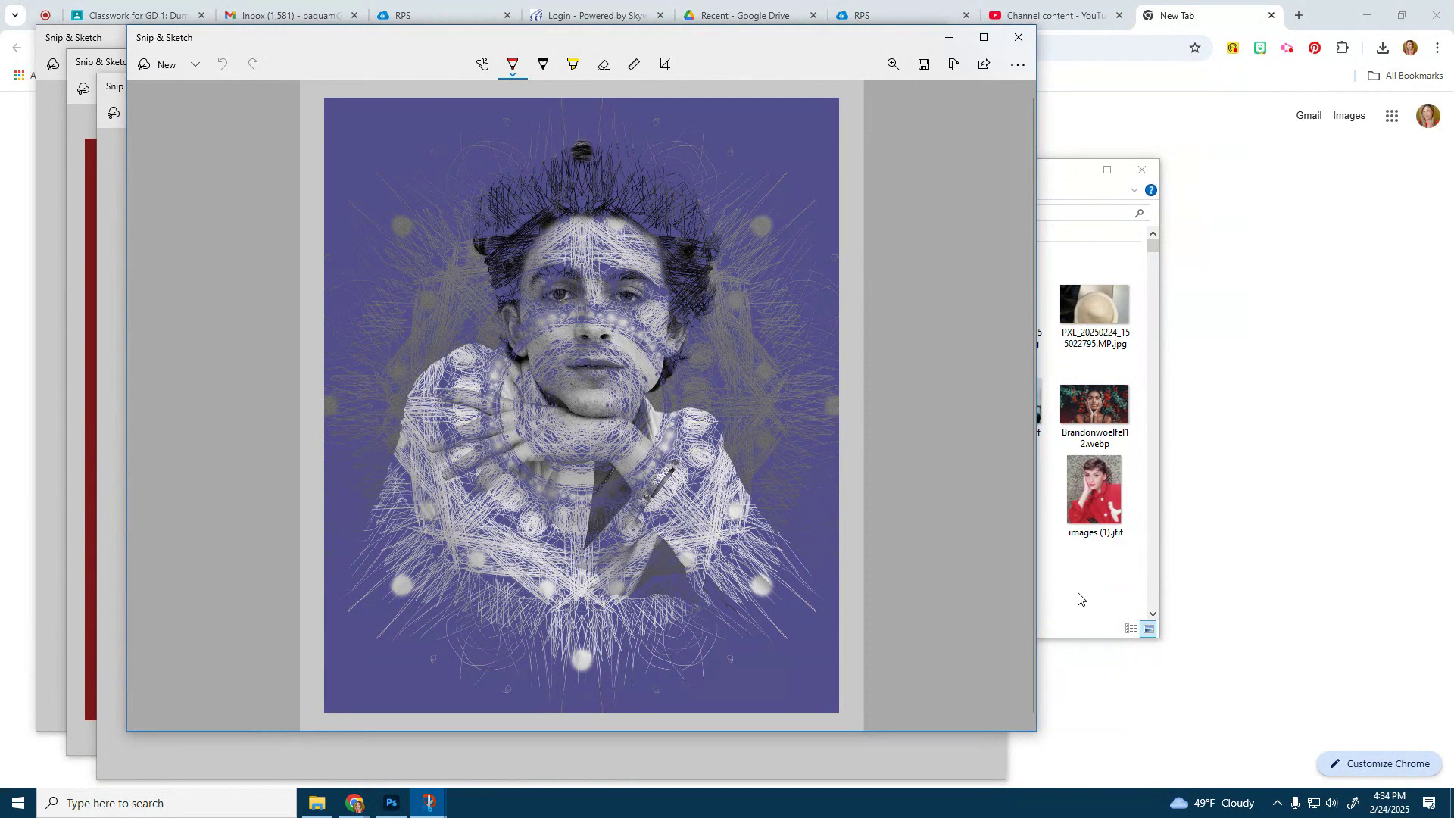
Step: Try to open audrey.png from the Downloads folder for viewing
click(1079, 599)
click(932, 512)
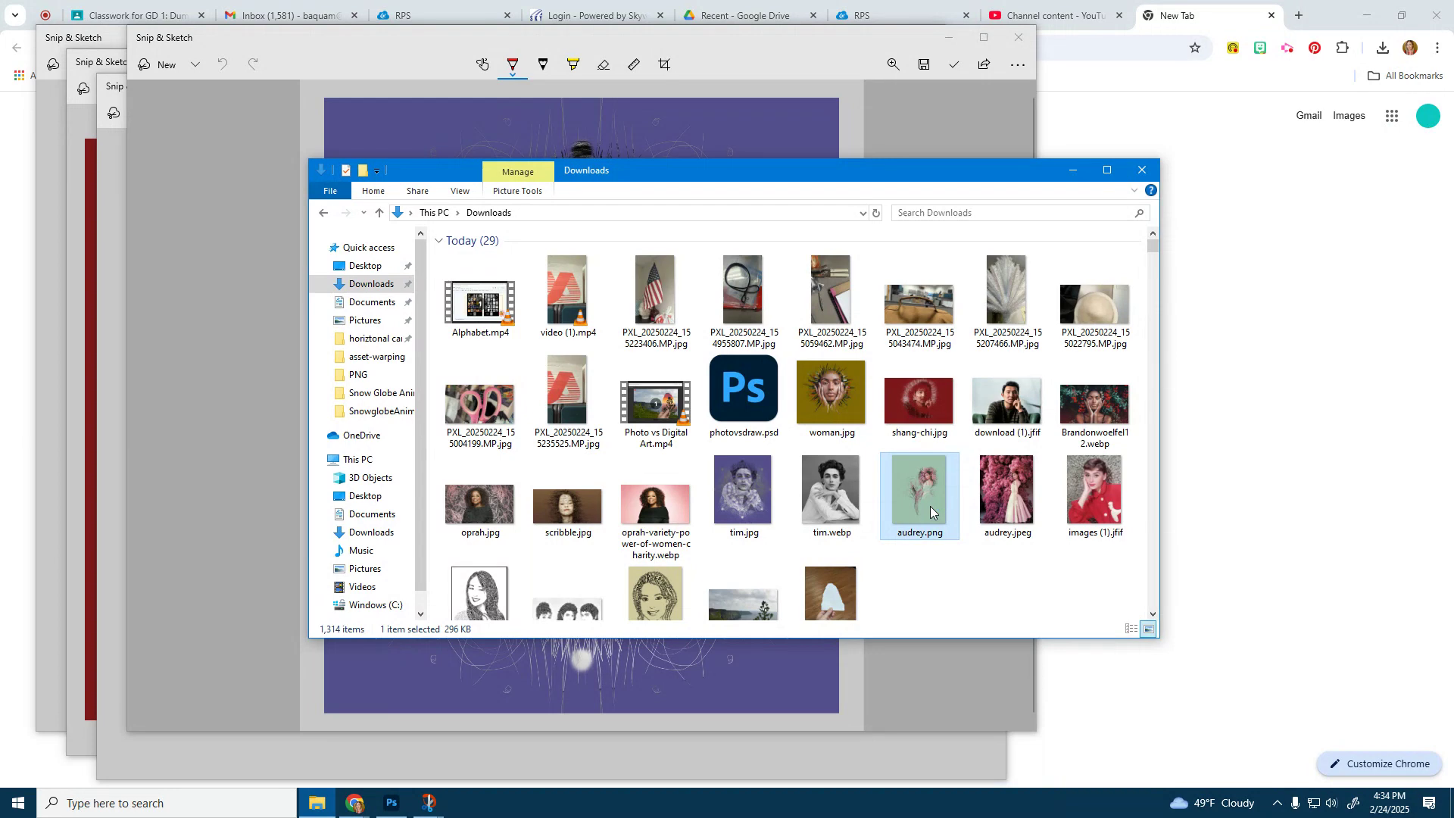
double_click(932, 512)
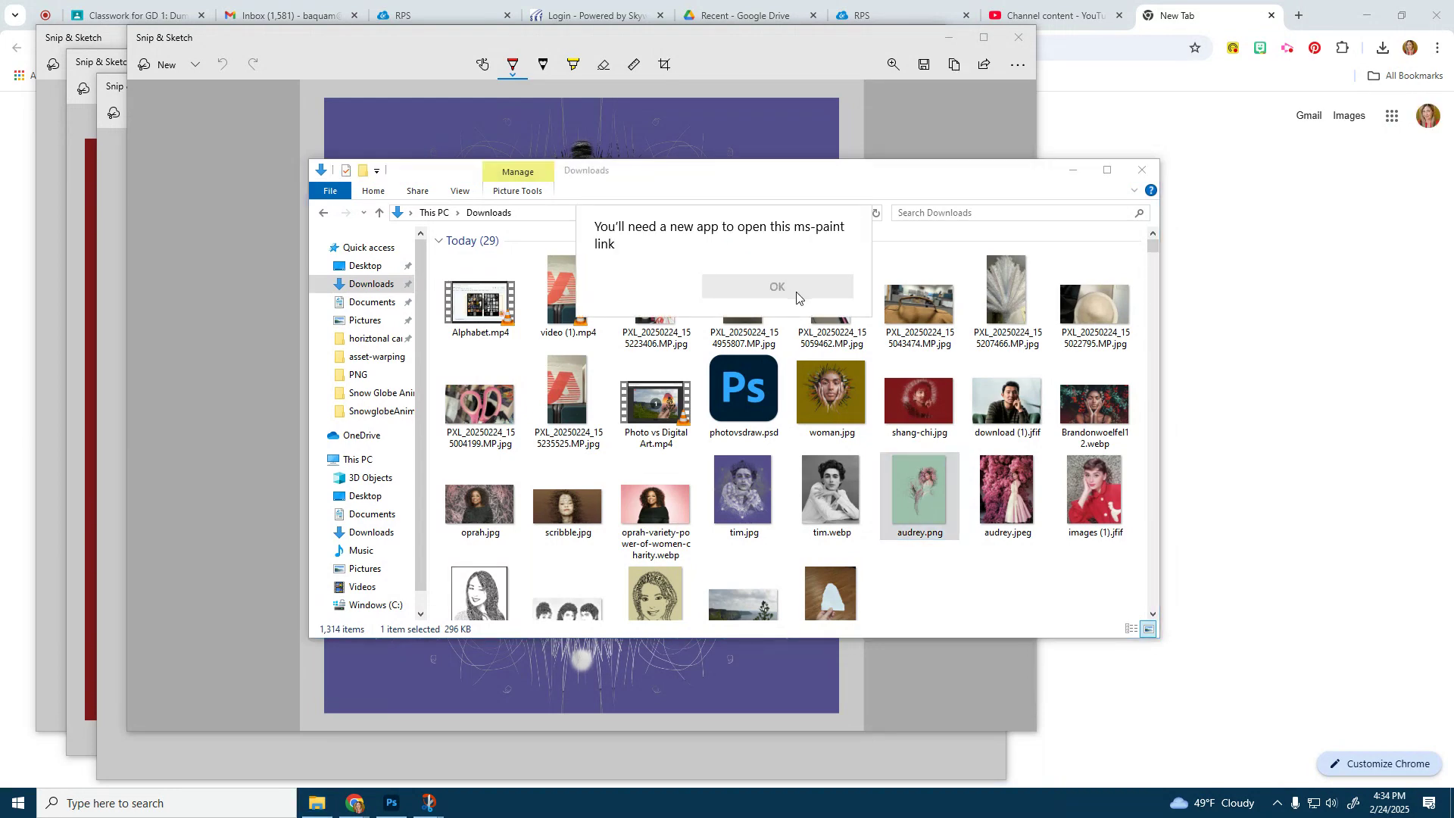
click(1014, 614)
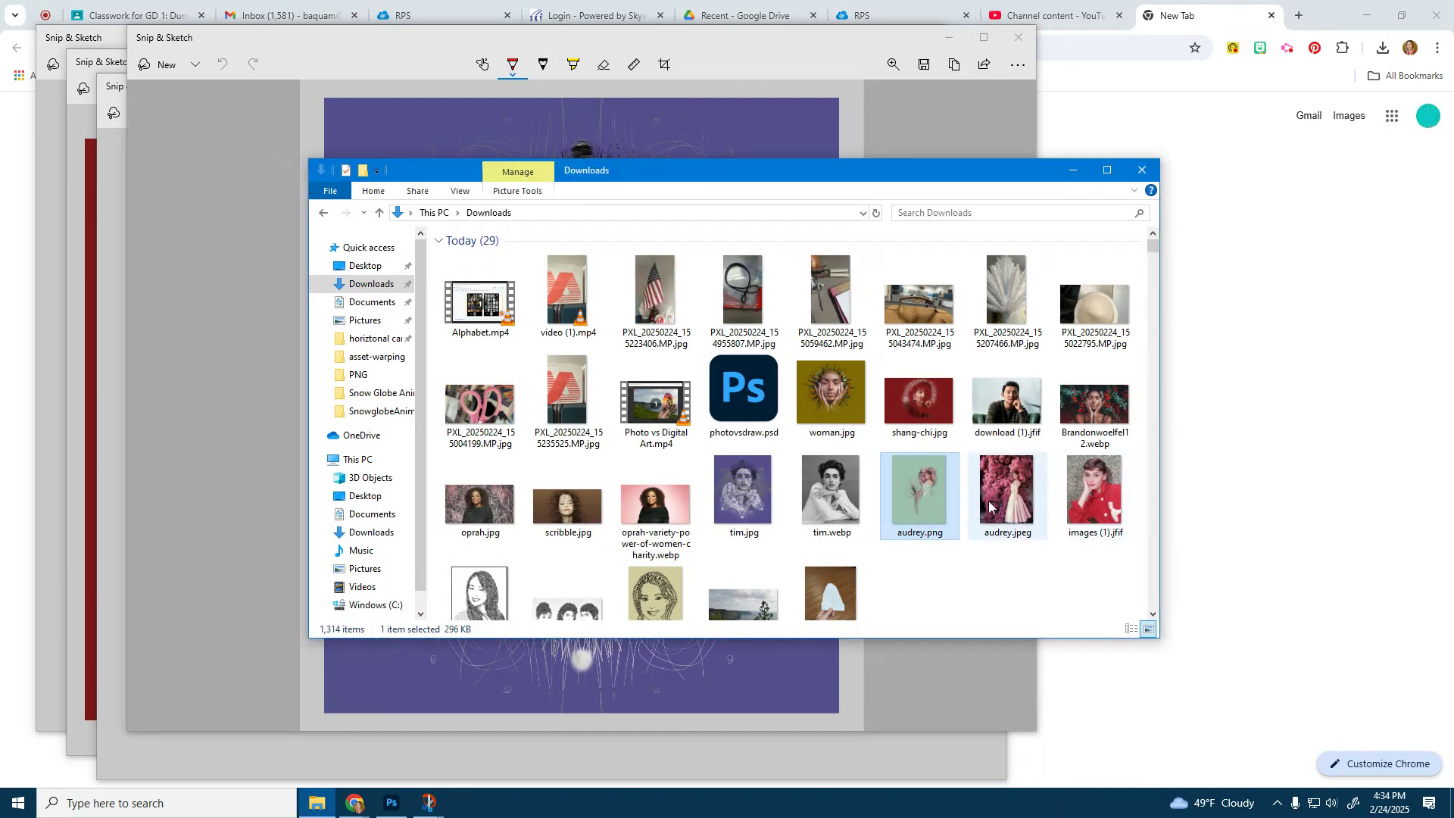
double_click(942, 493)
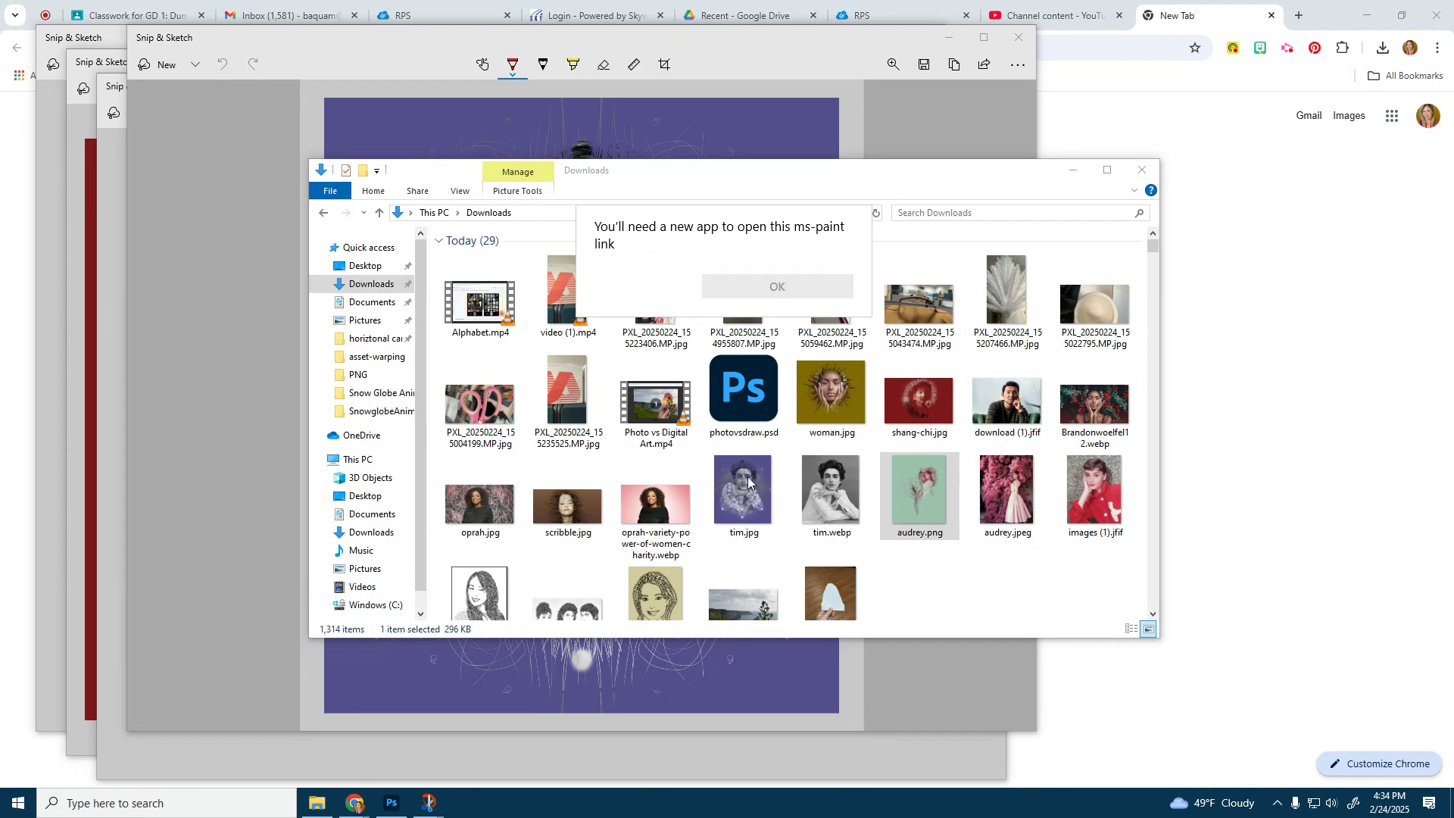
Step: View the example artwork woman.jpg from the Downloads folder
click(847, 400)
click(826, 405)
double_click(826, 405)
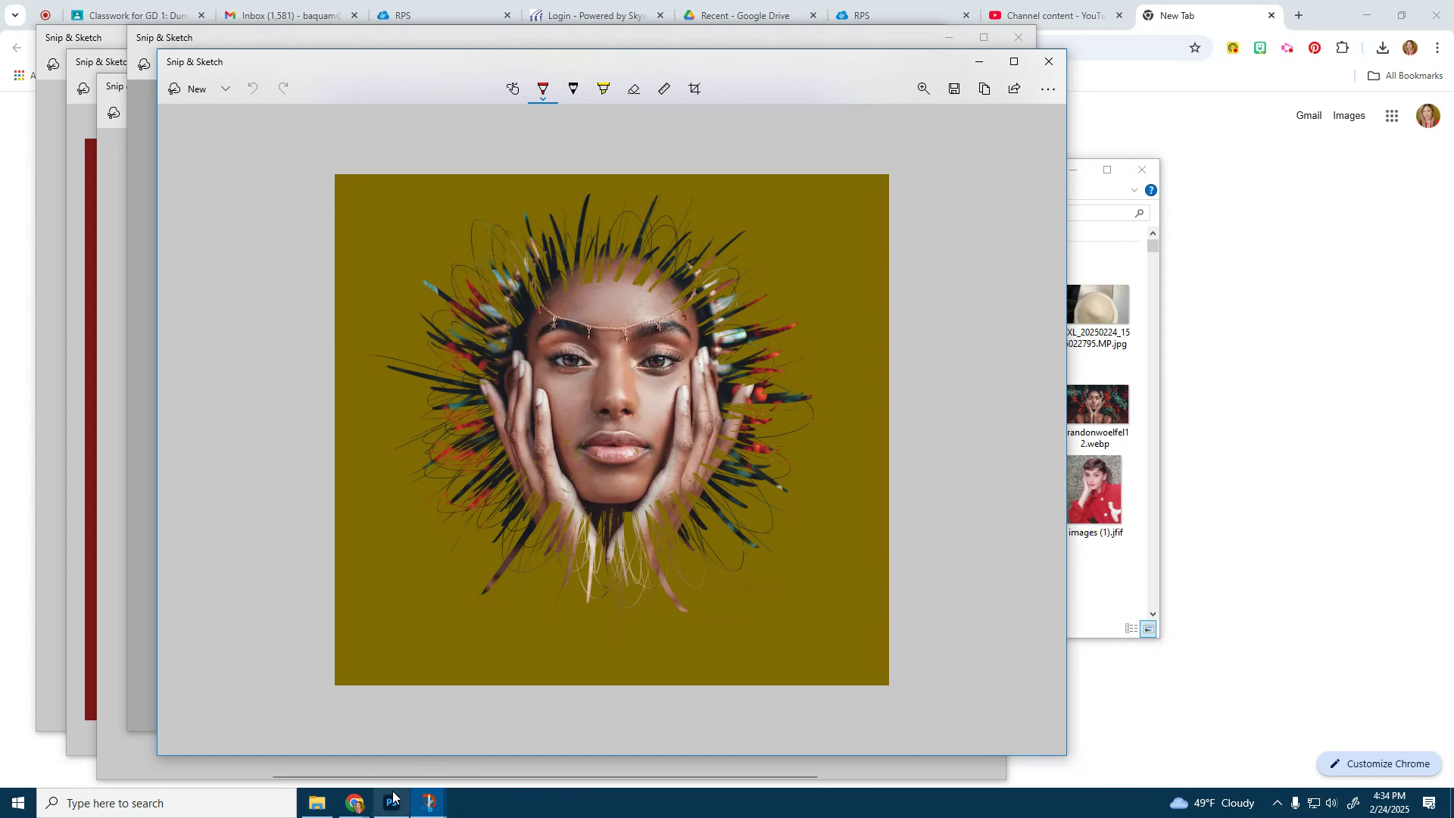
Step: Switch to Chrome and run a Google image search for "portrait" in a new tab
click(1298, 15)
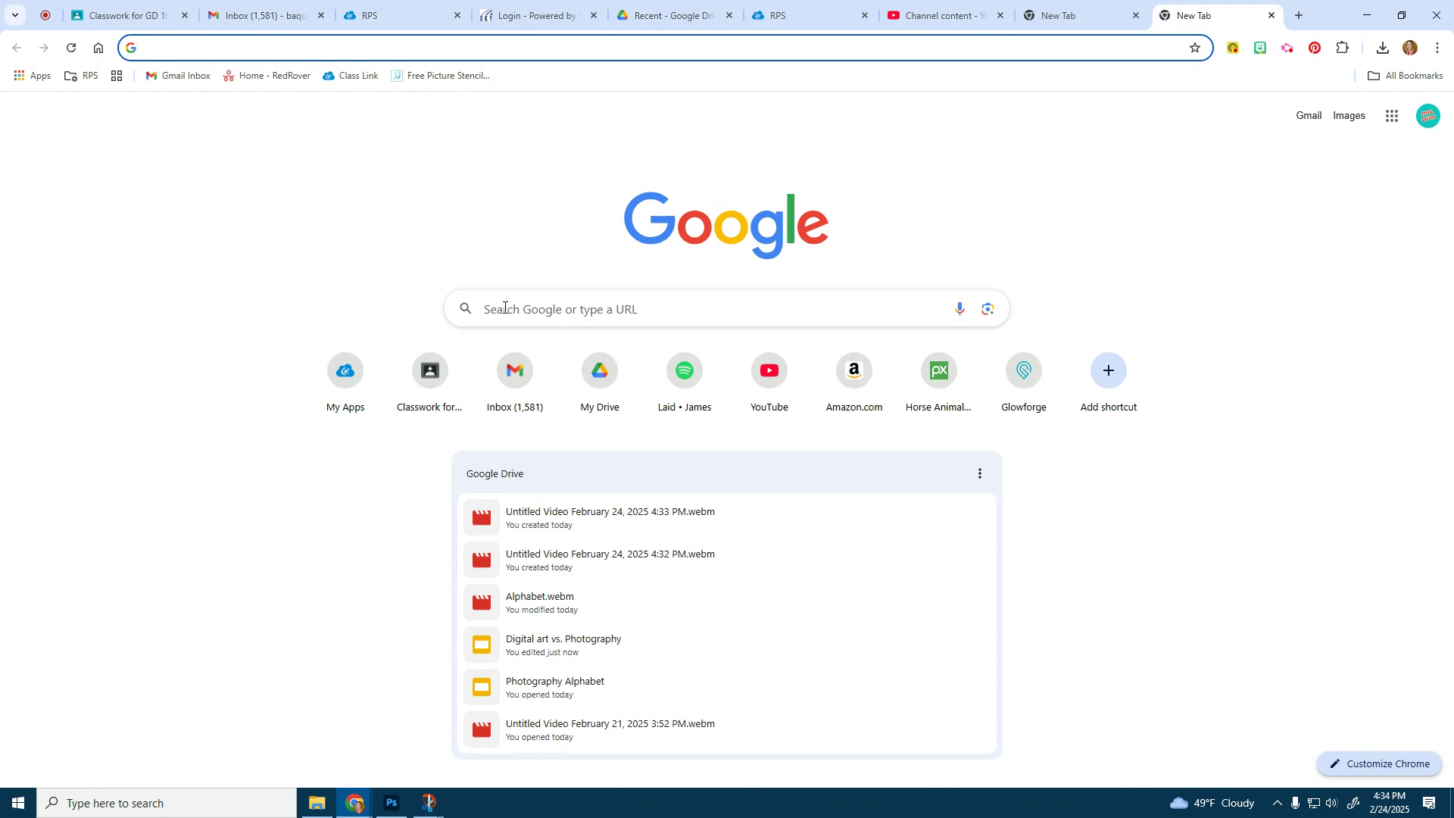
click(504, 308)
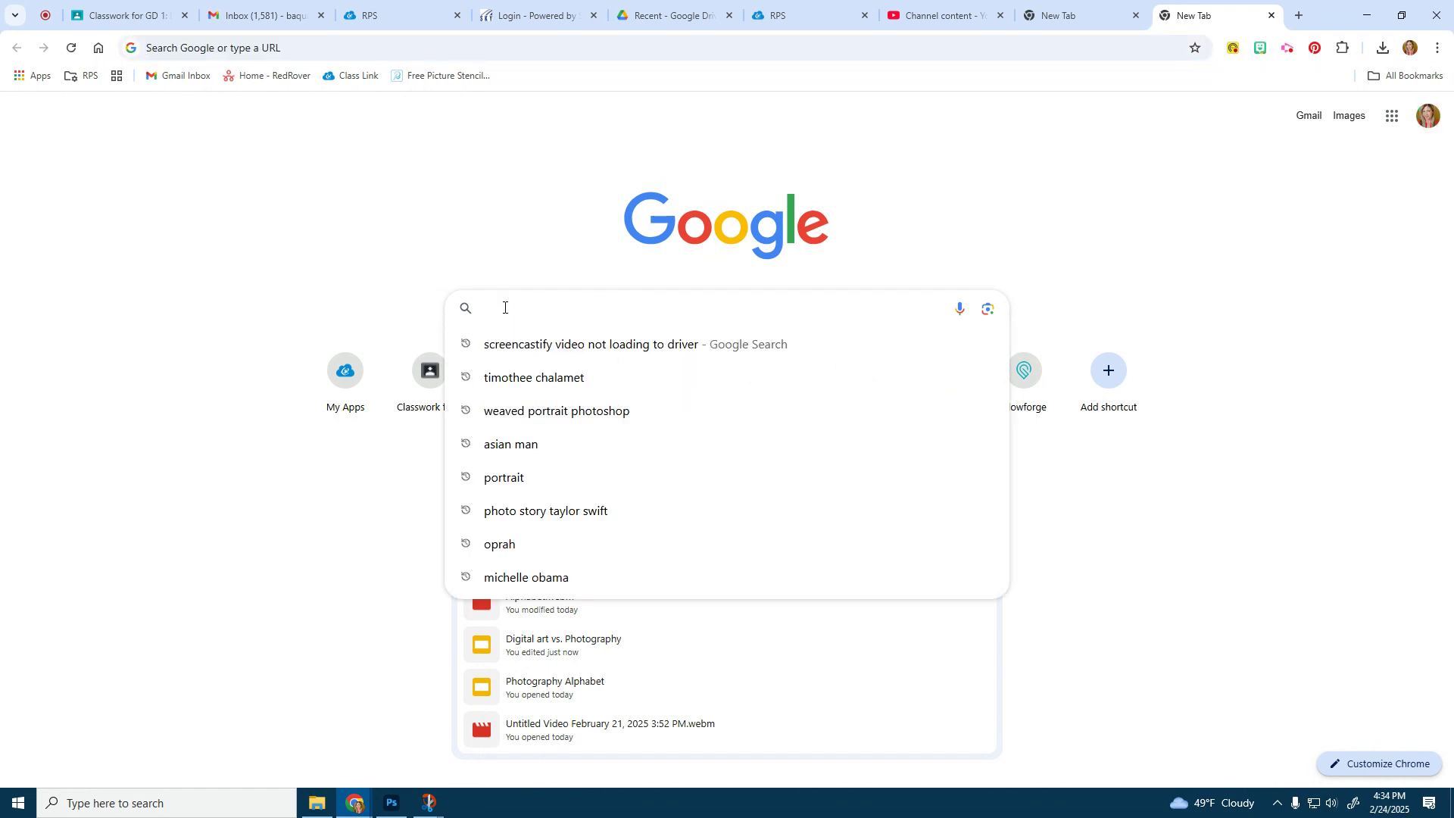
text(portrait)
key(Return)
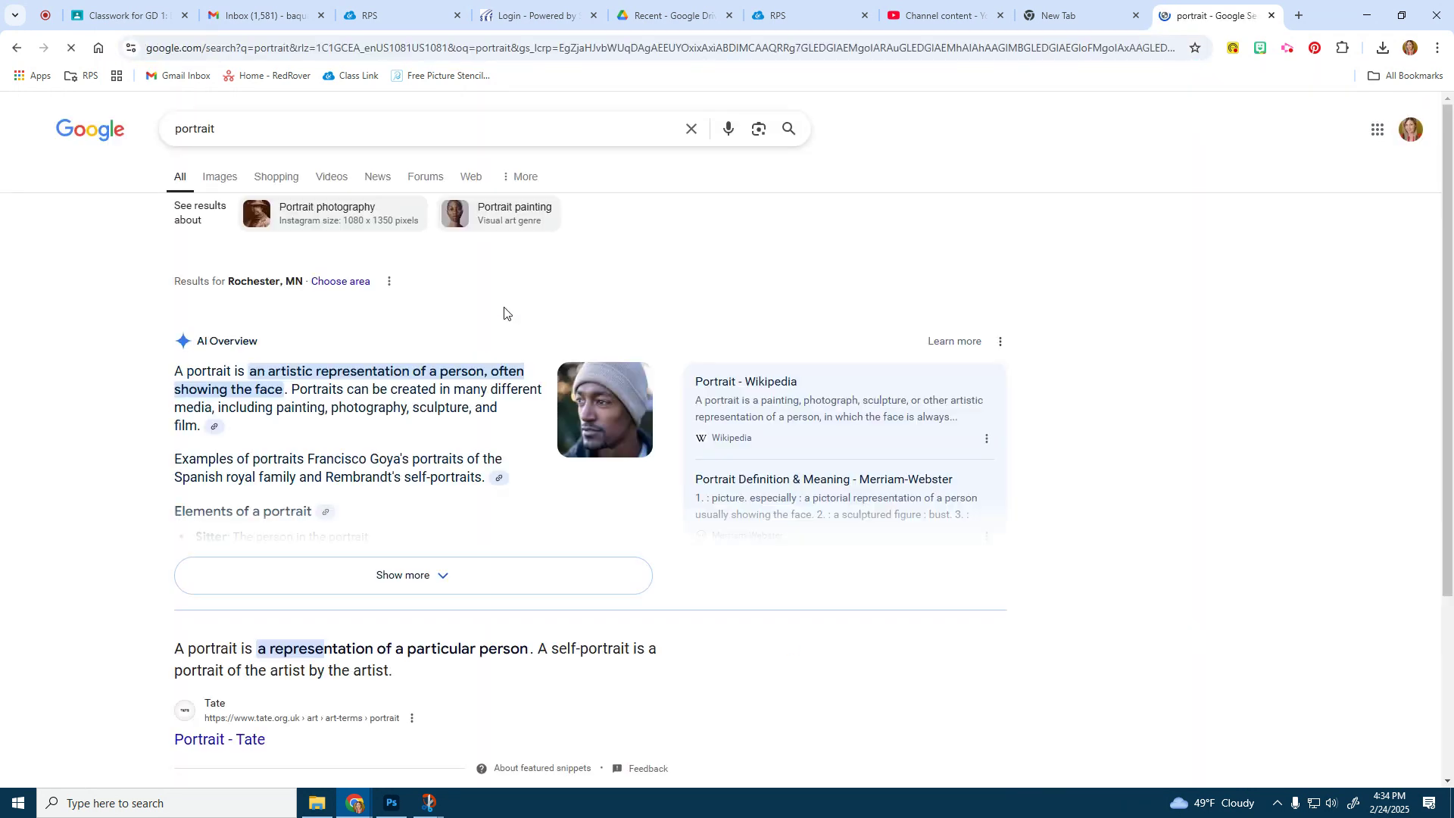
click(219, 178)
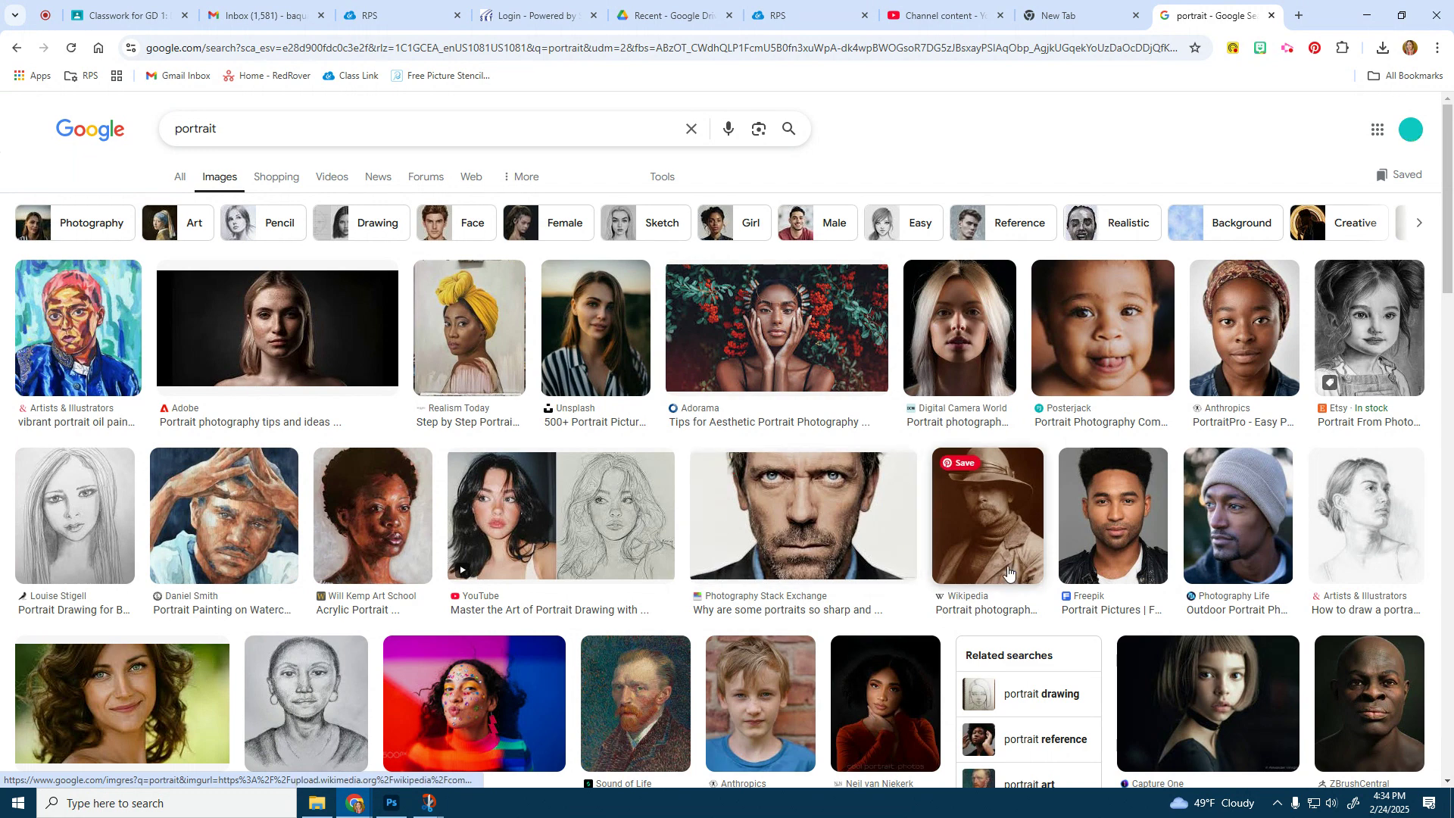
Step: Filter the portrait image results to the Large size
click(662, 179)
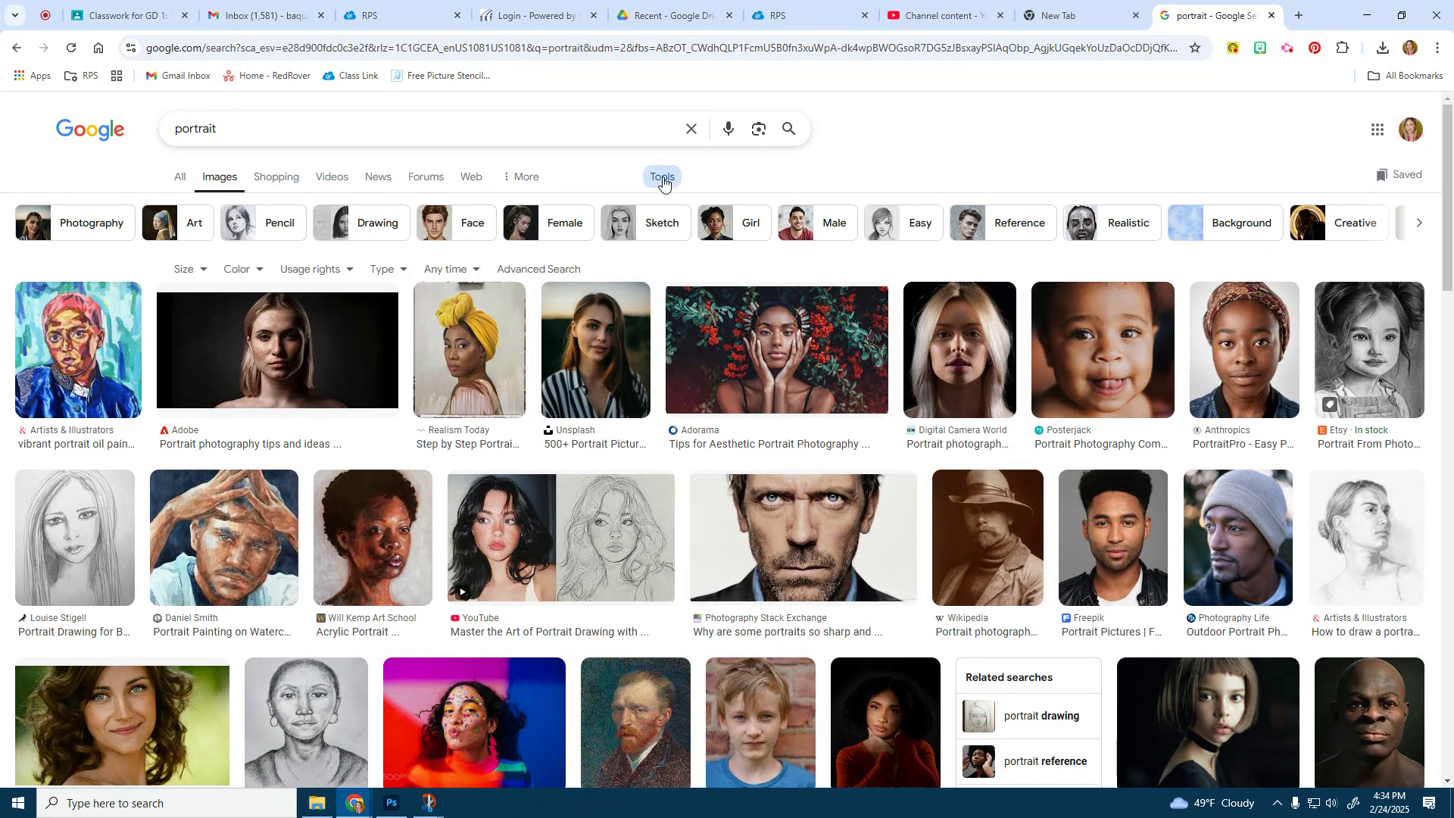
click(187, 271)
click(212, 317)
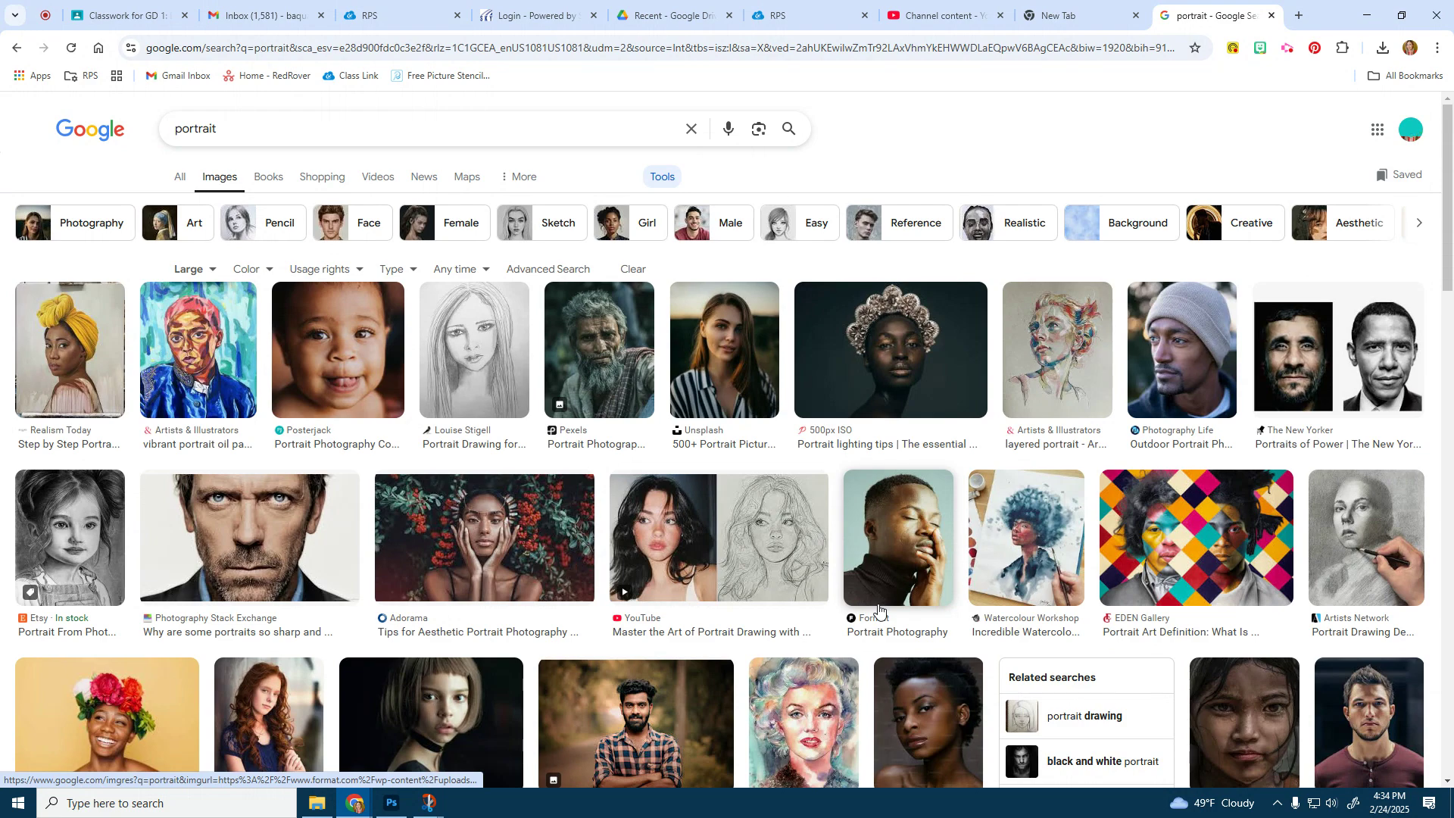
Step: Browse the large portrait results for a suitable photo, previewing the Vecteezy African woman portrait along the way
scroll(879, 610, down, 4)
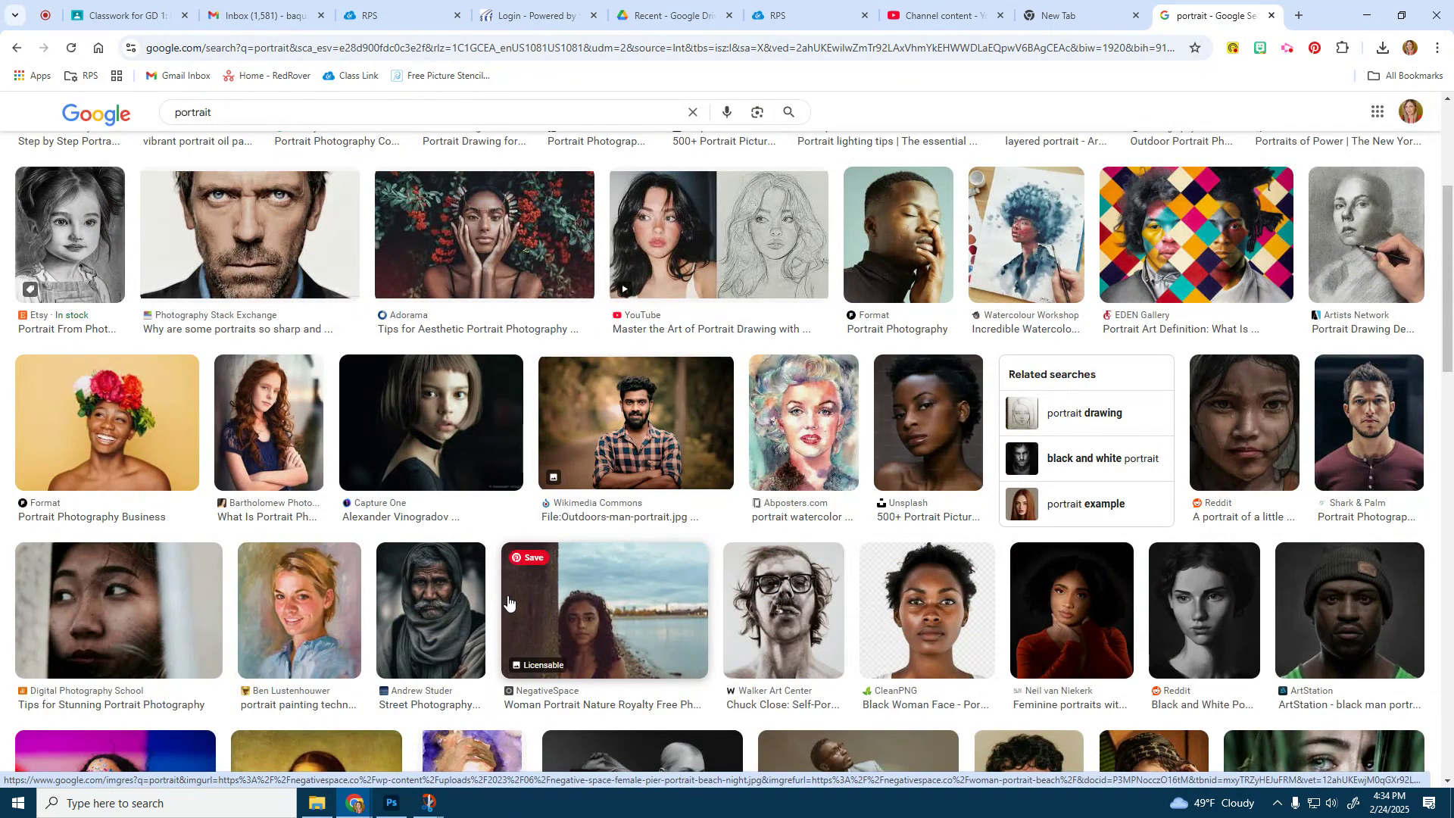
scroll(508, 603, down, 1)
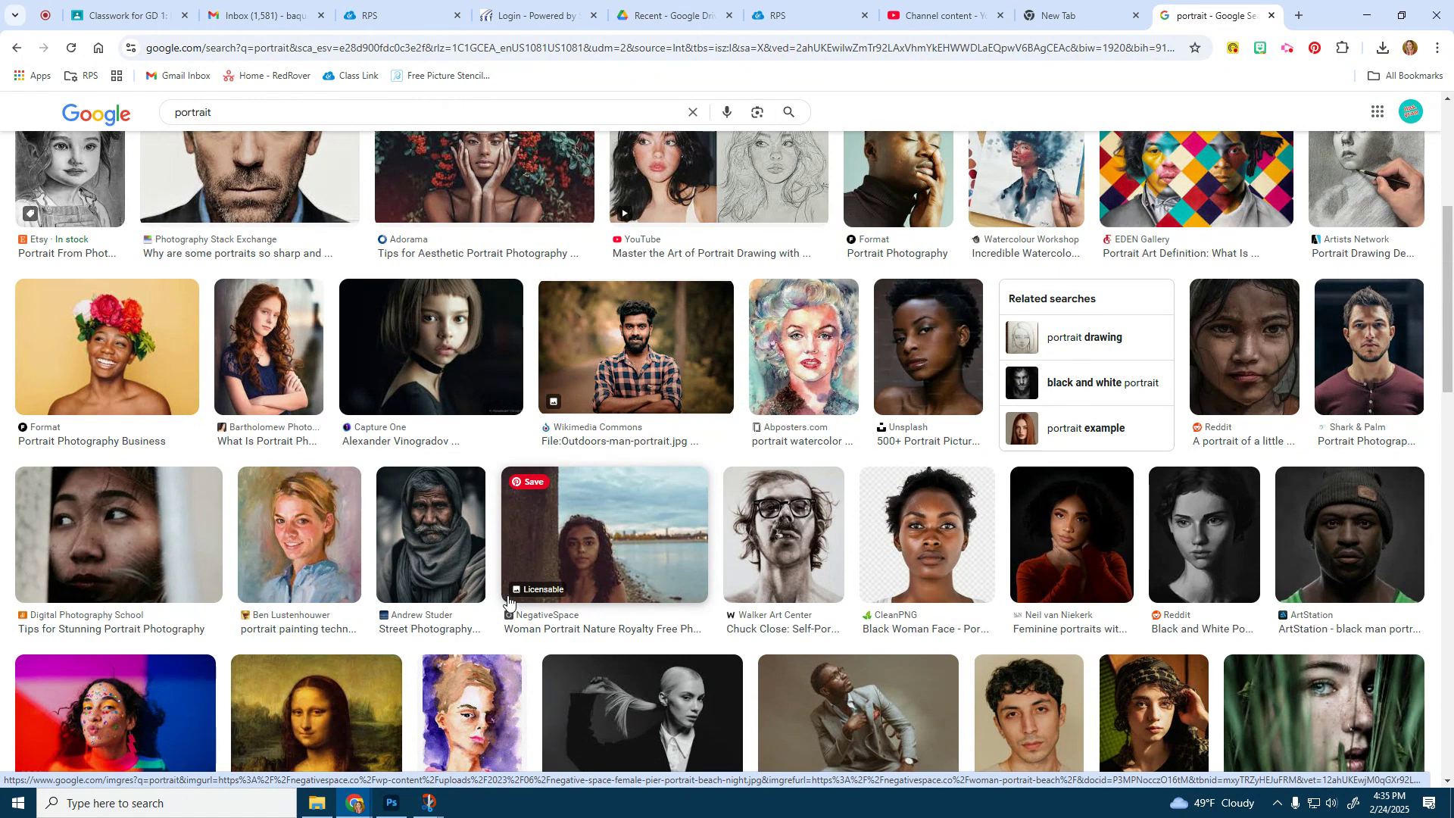
scroll(508, 602, down, 5)
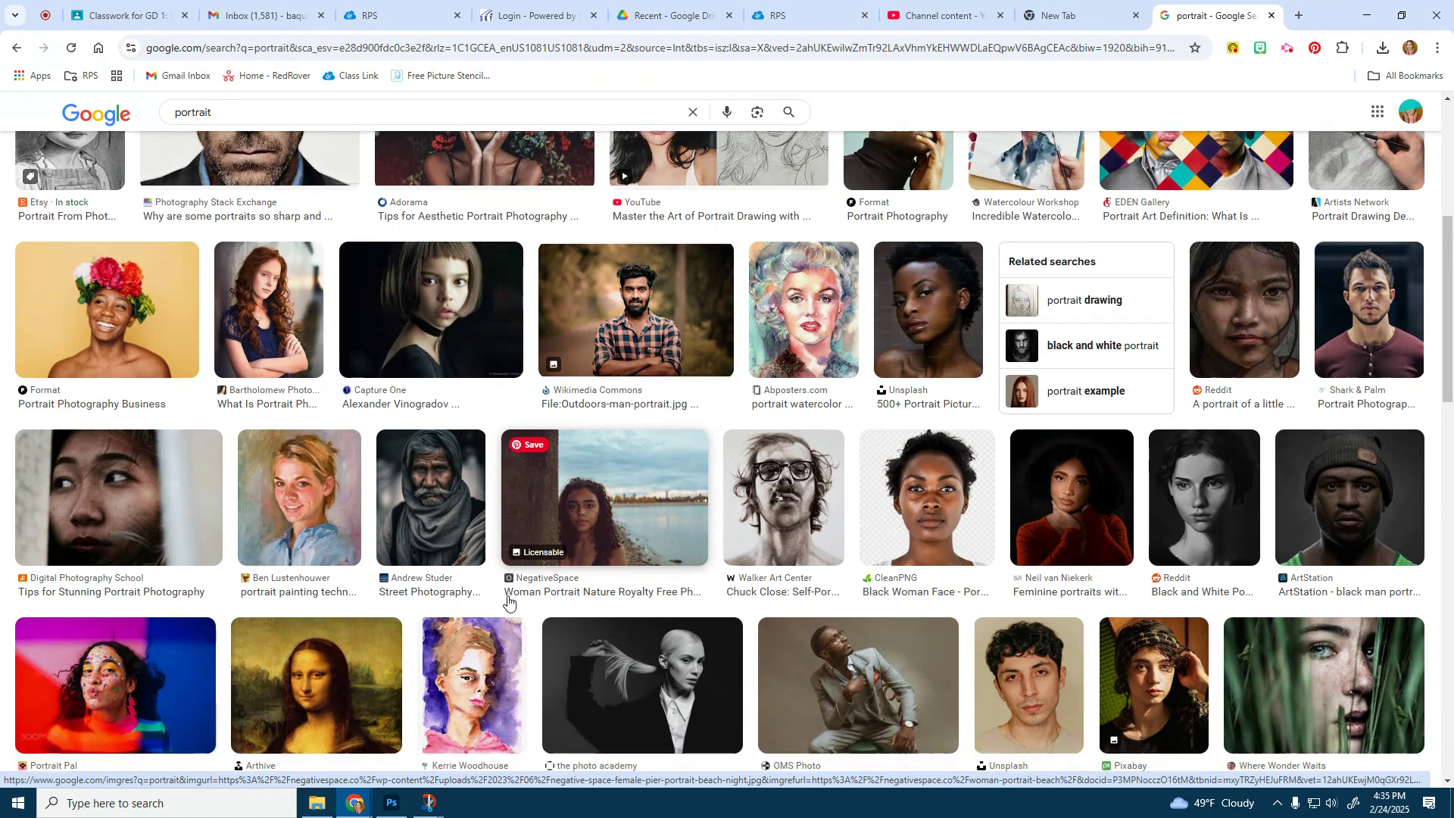
scroll(508, 602, down, 4)
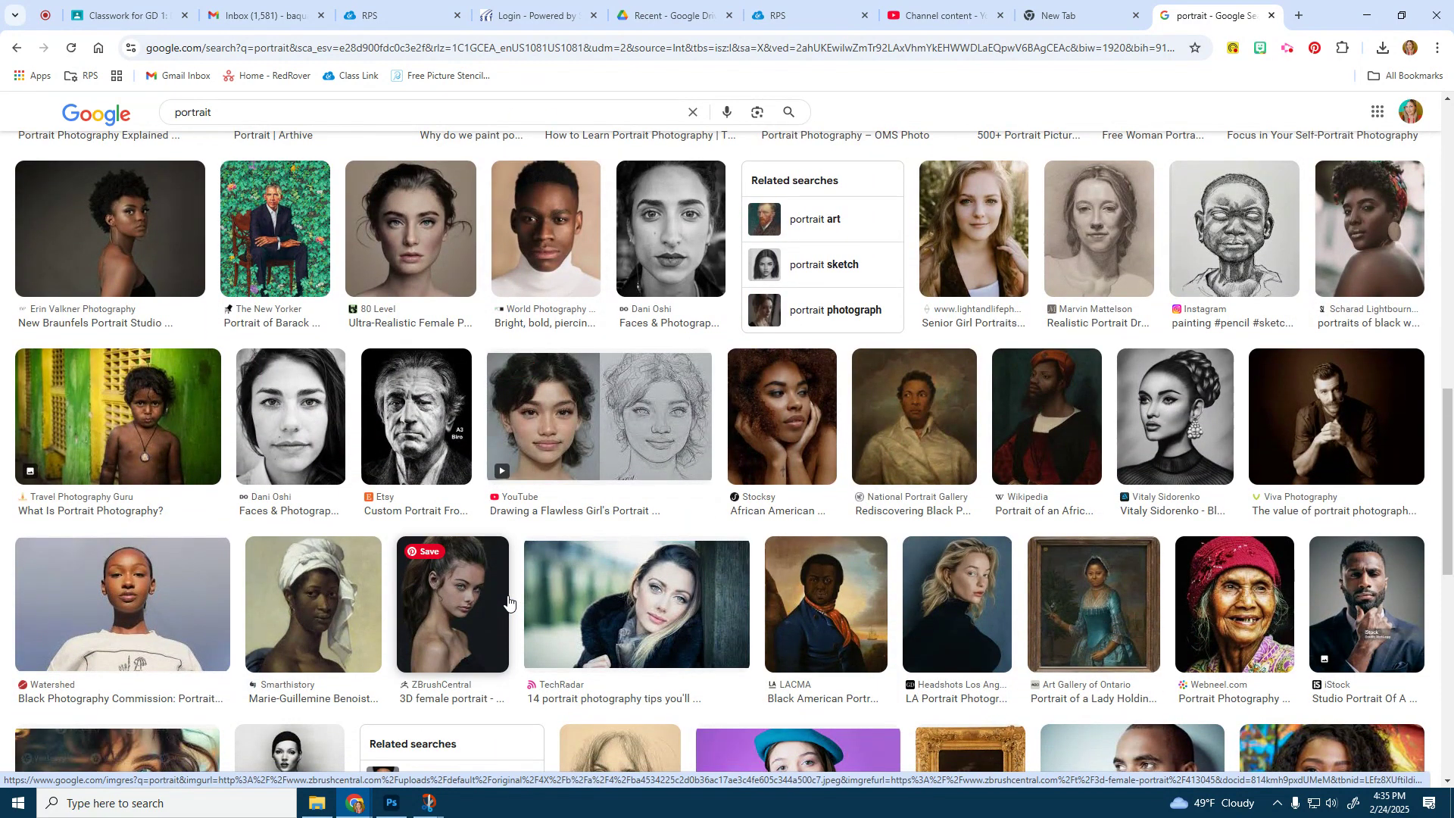
scroll(508, 602, down, 2)
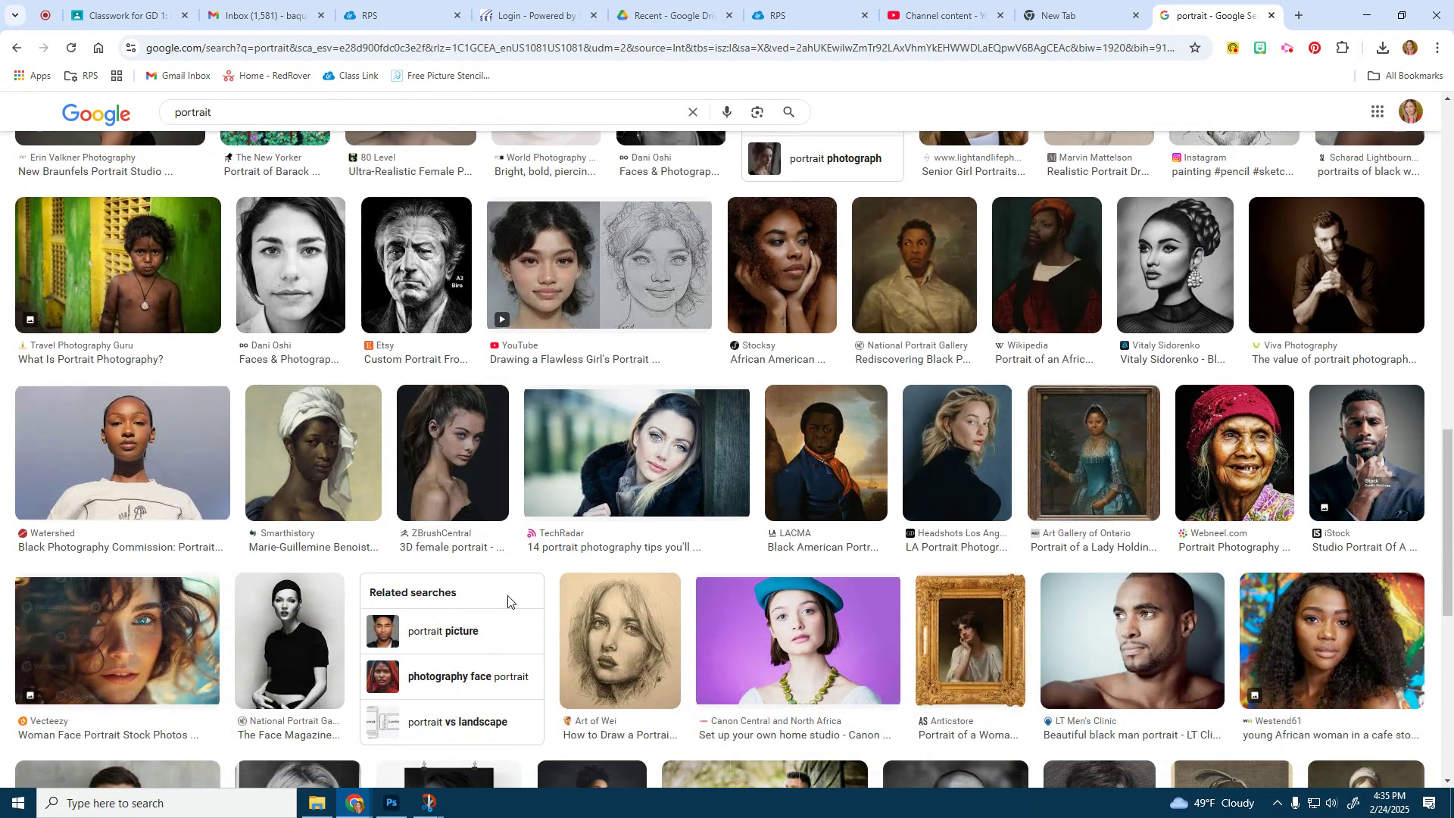
scroll(508, 603, down, 6)
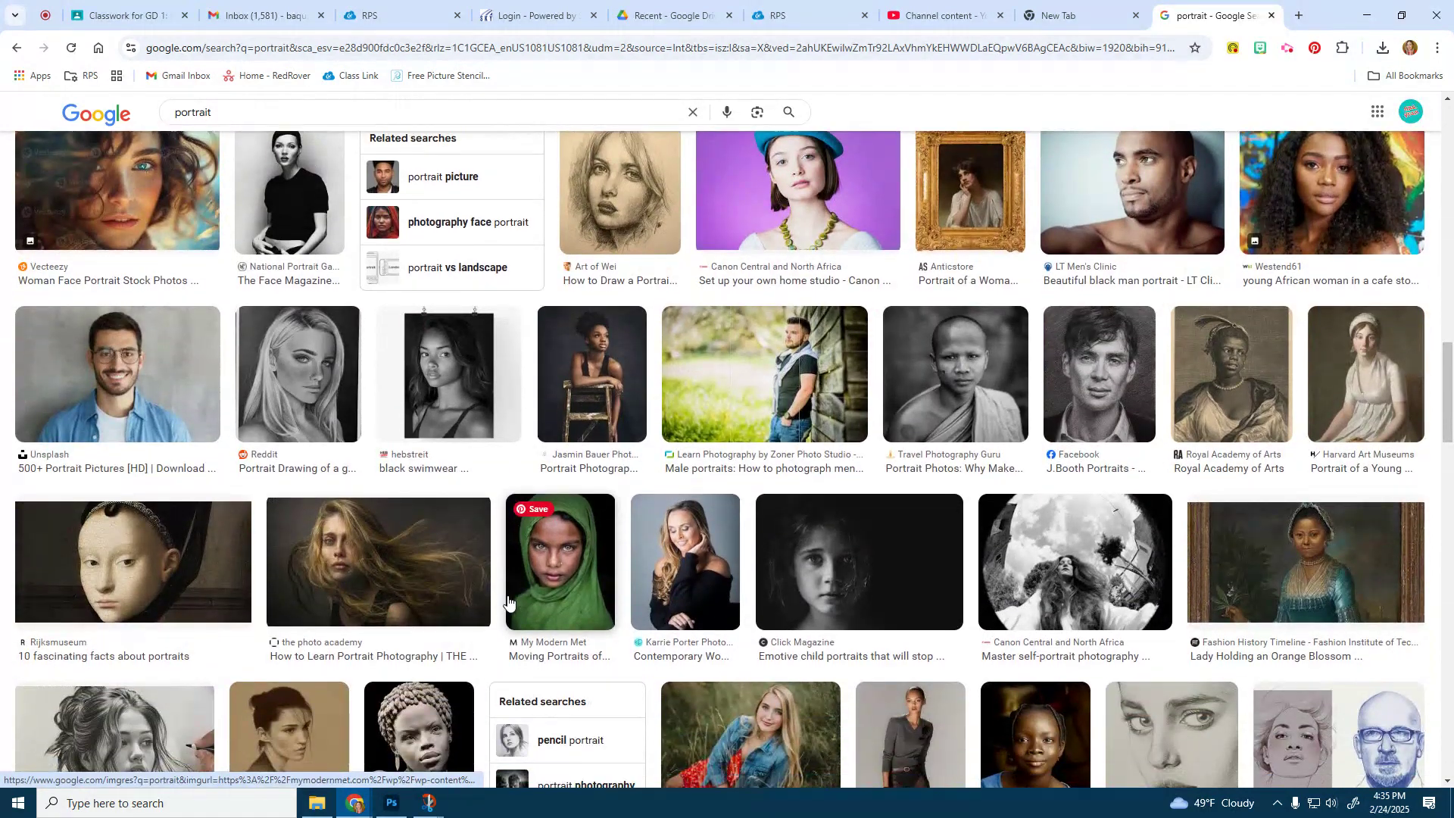
scroll(508, 602, down, 4)
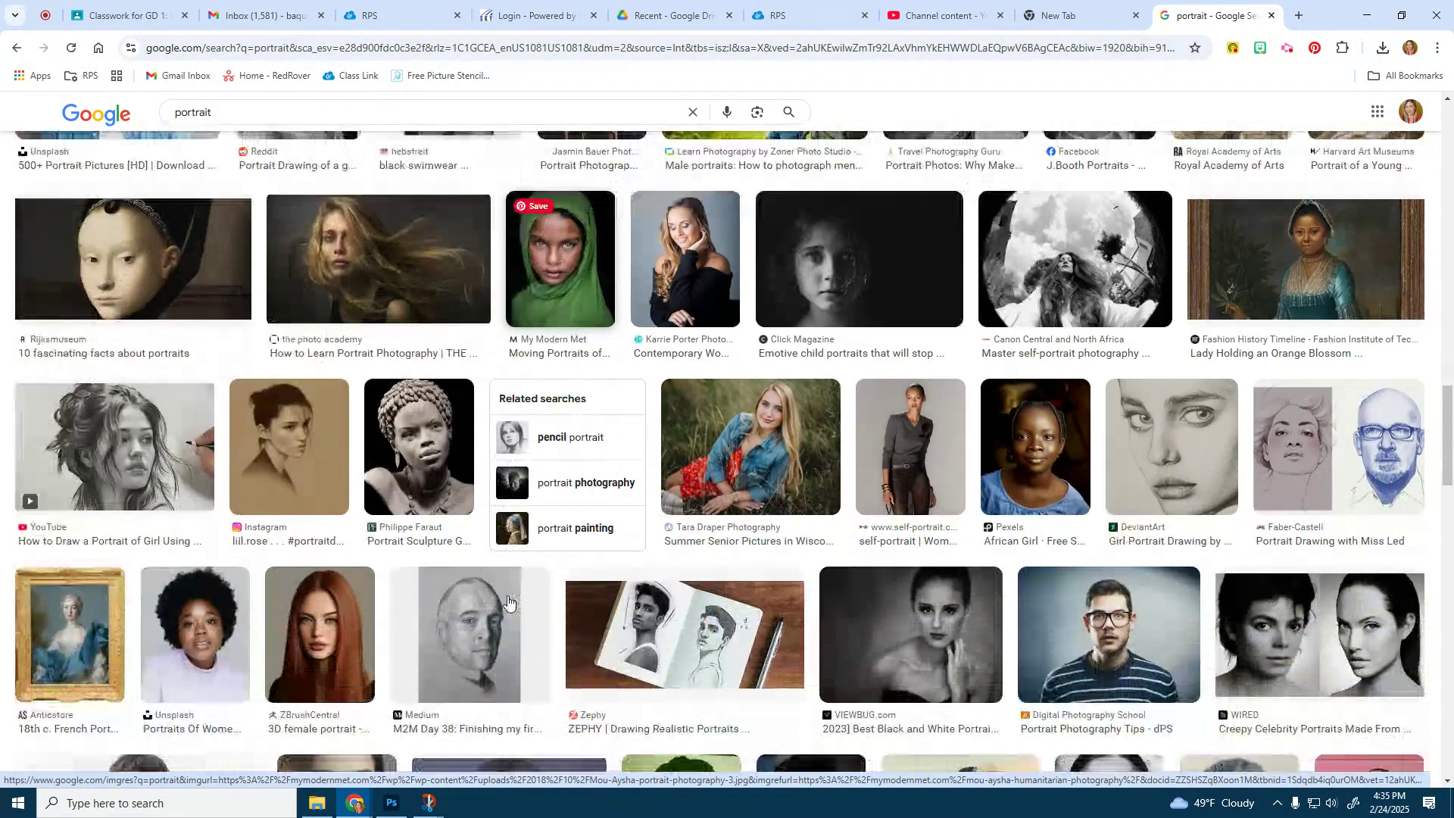
scroll(508, 602, down, 7)
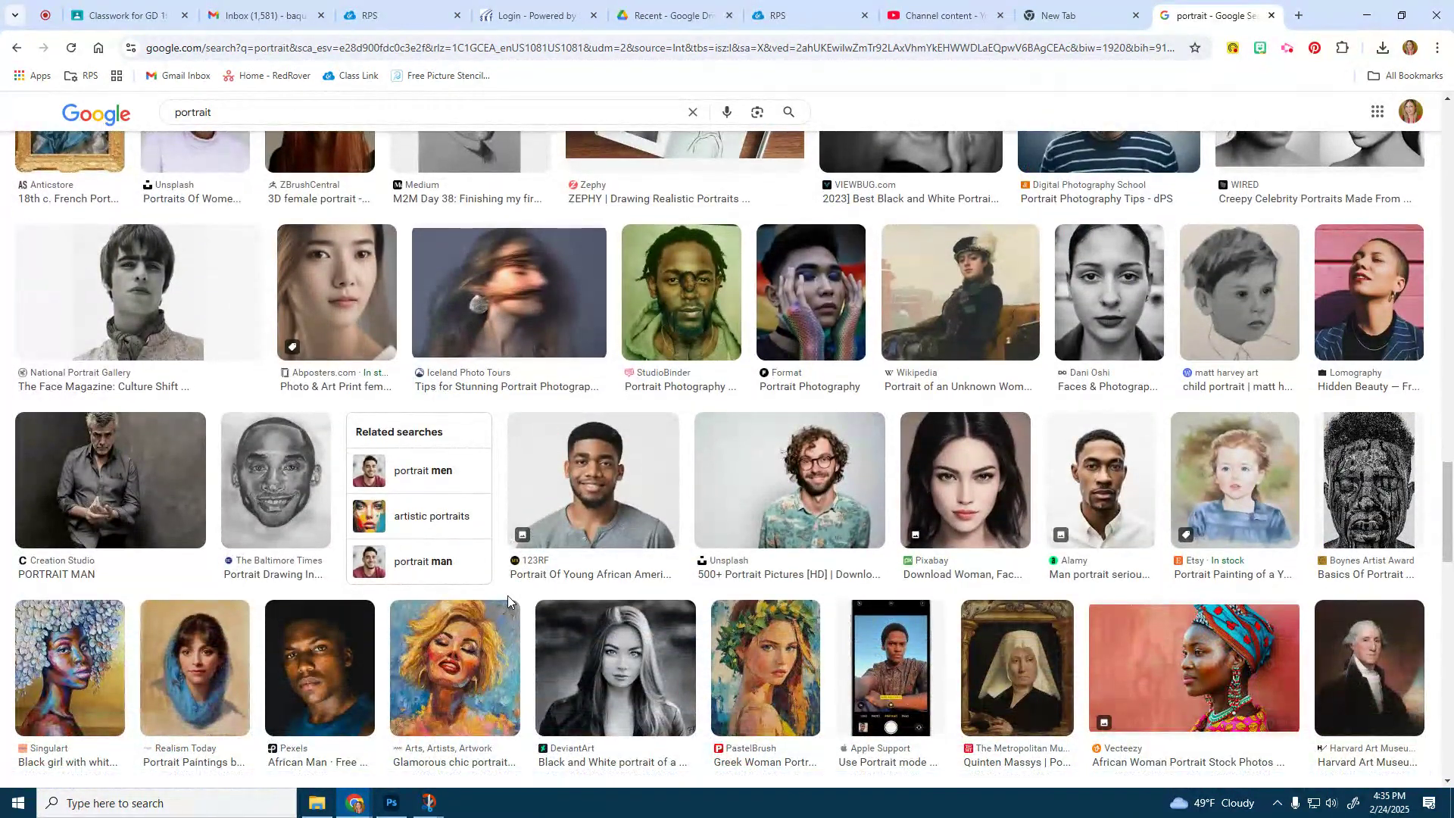
scroll(508, 595, down, 3)
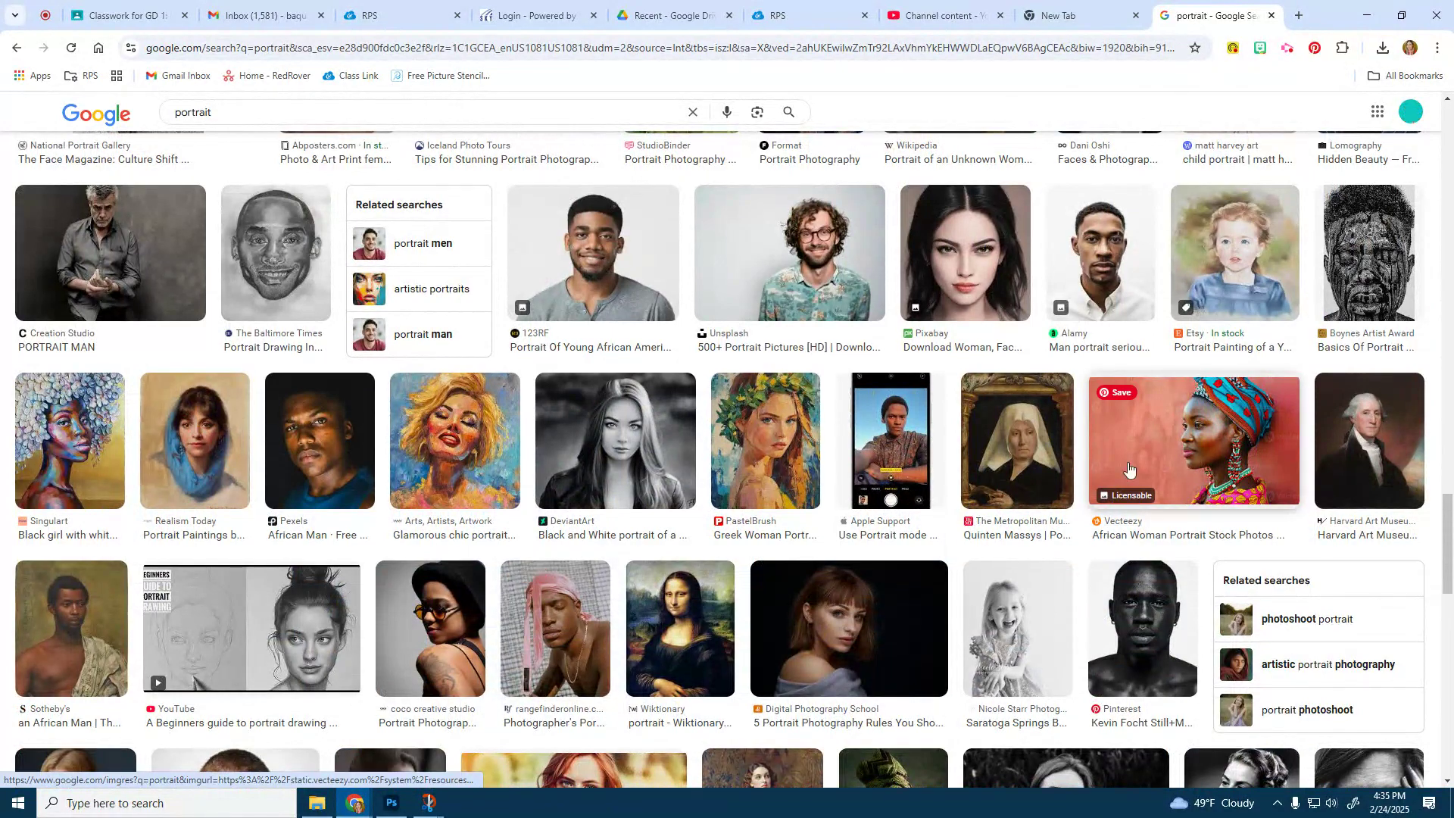
click(1129, 470)
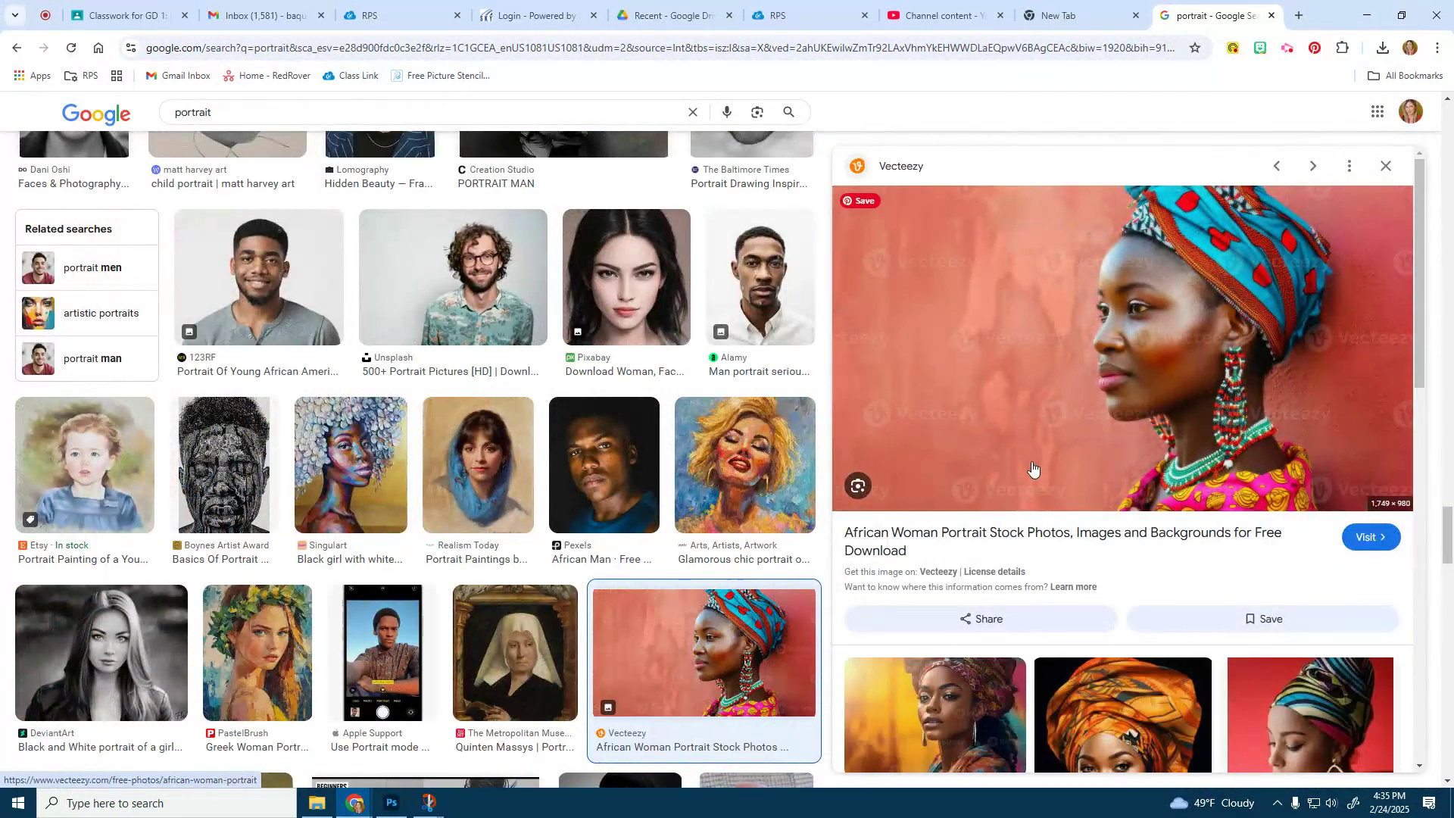
click(1386, 165)
scroll(529, 585, down, 5)
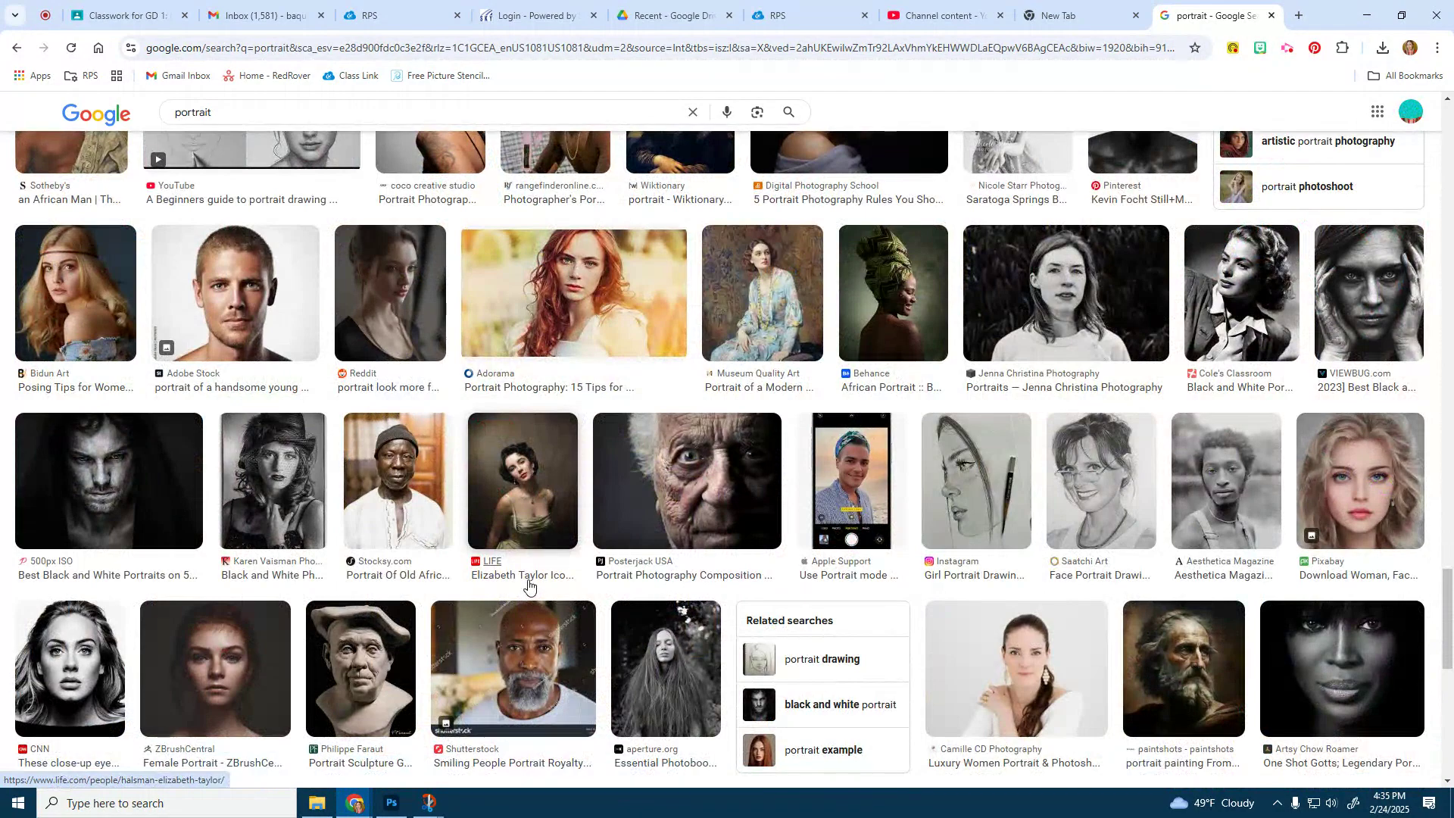
scroll(528, 585, down, 3)
scroll(551, 589, down, 4)
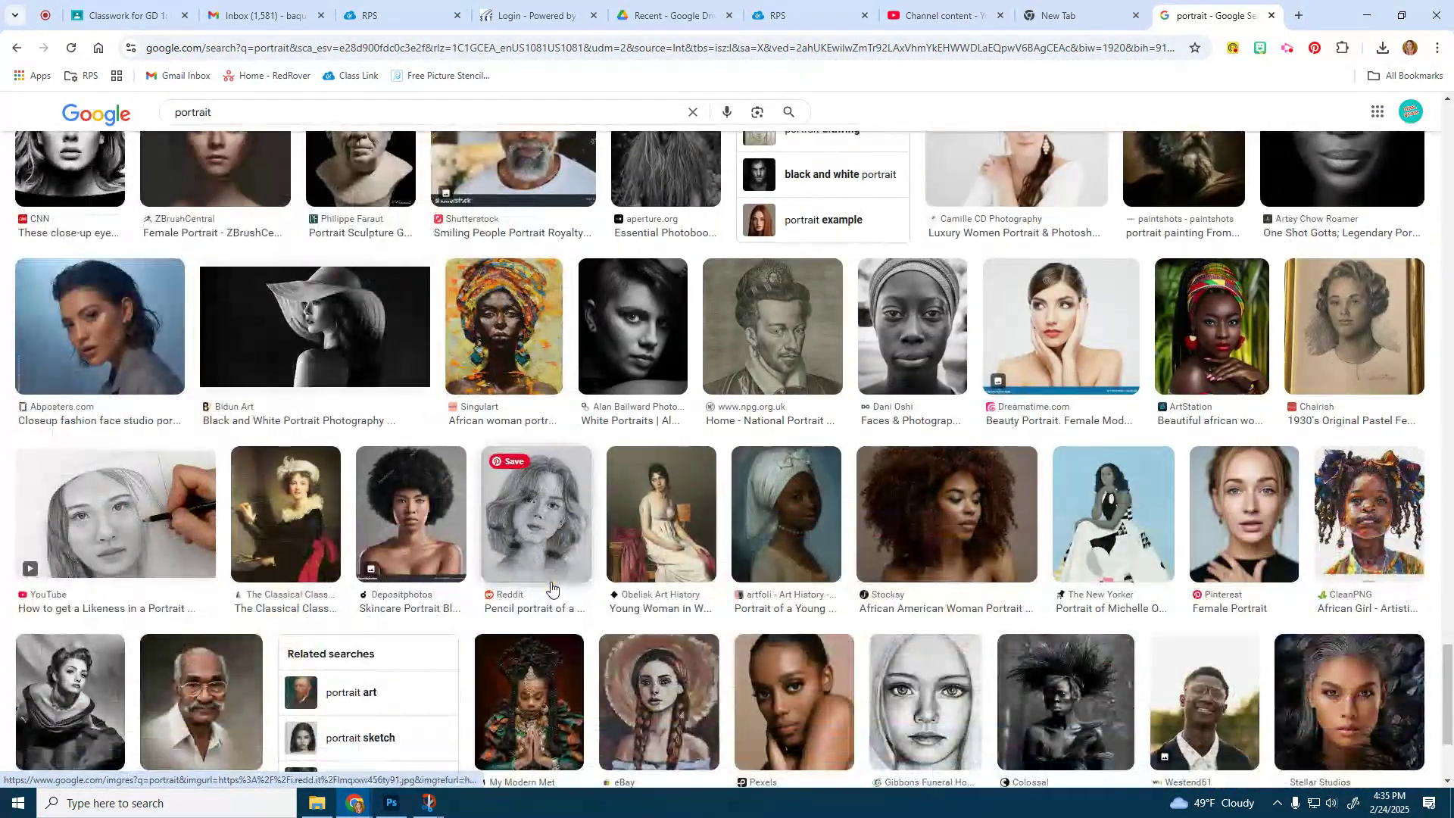
Step: Save the Bidun Art black-and-white photo of the woman in a wide-brimmed hat to Downloads as "portrait"
click(367, 350)
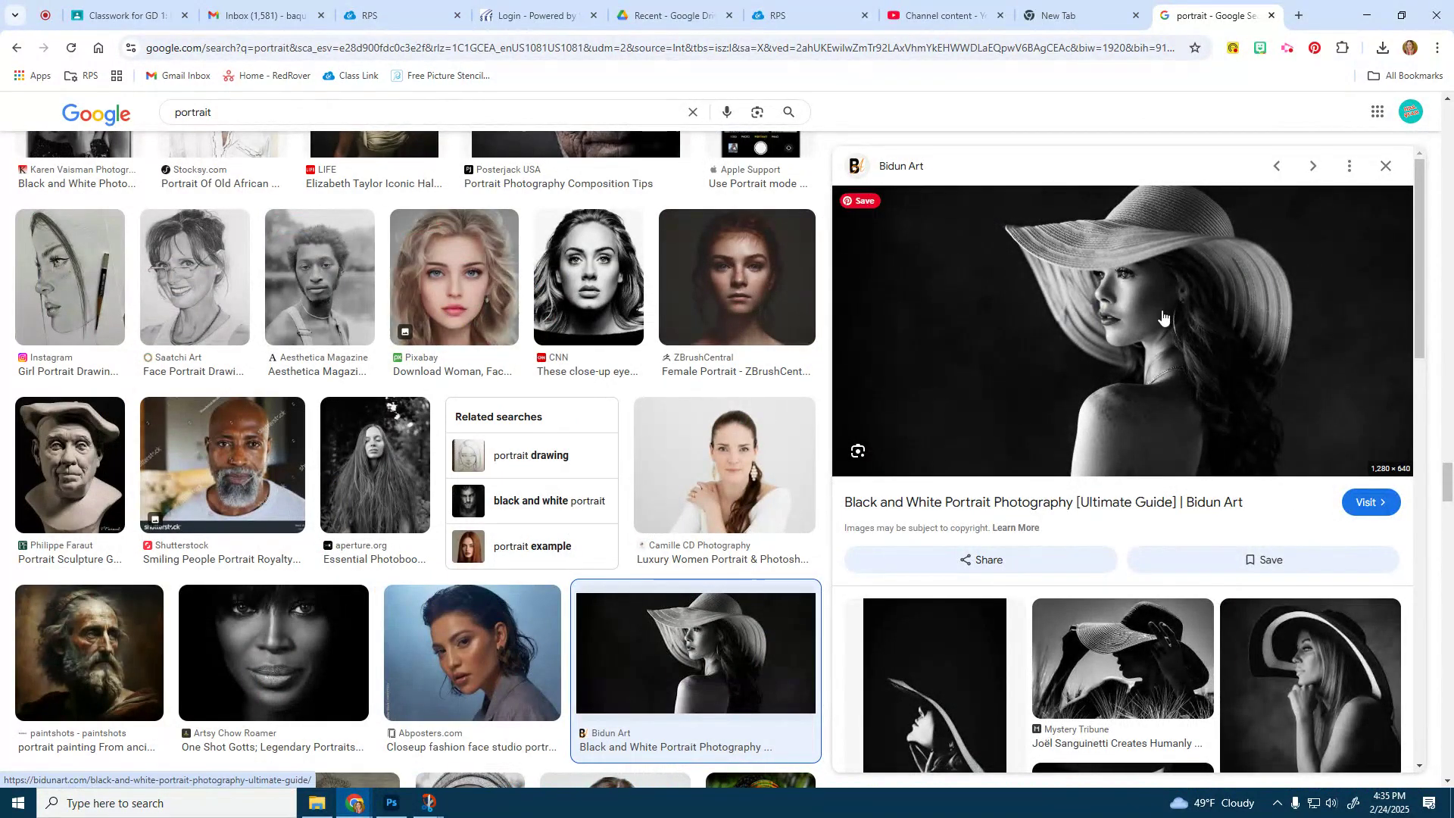
right_click(1167, 288)
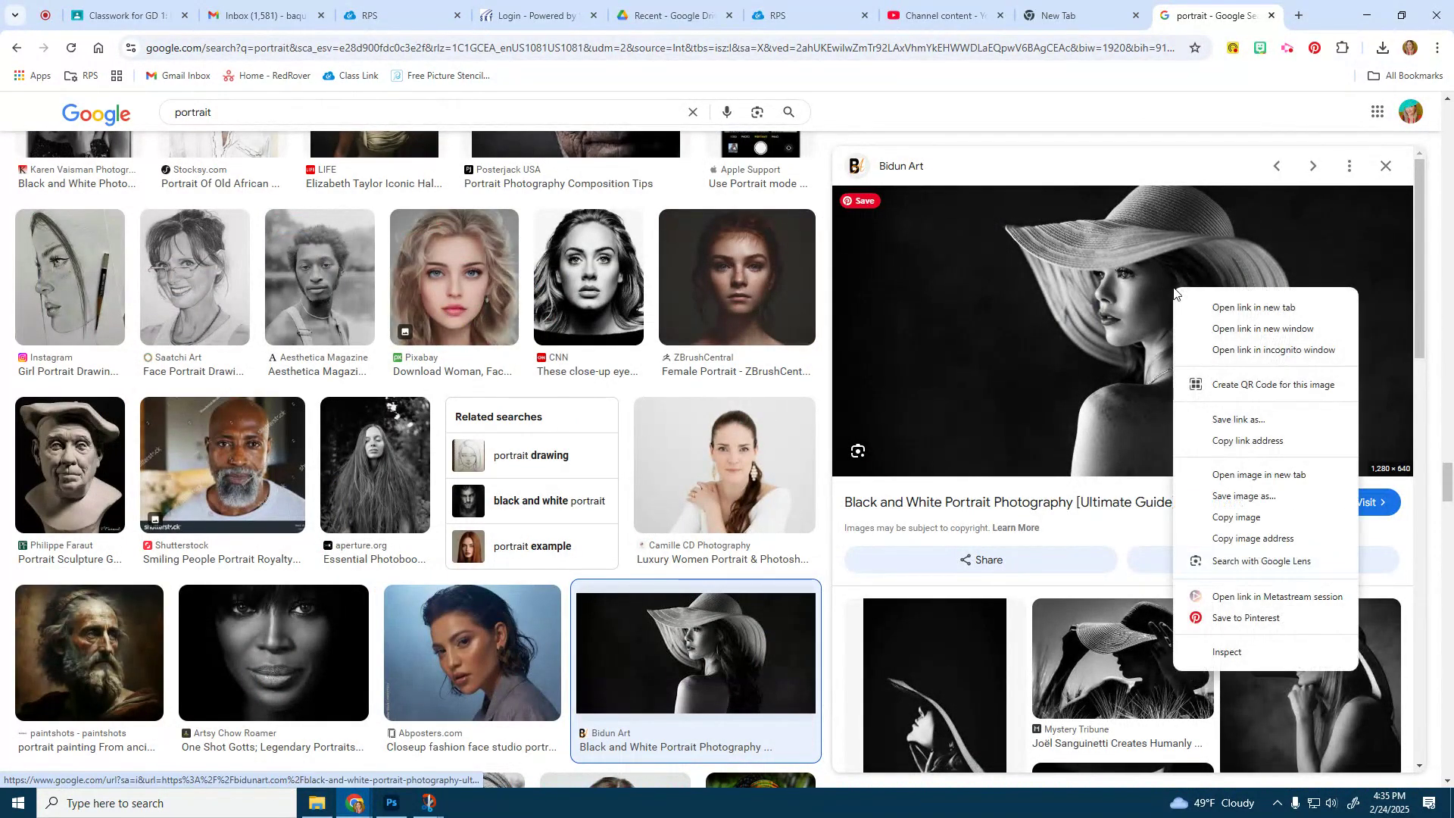
click(1236, 494)
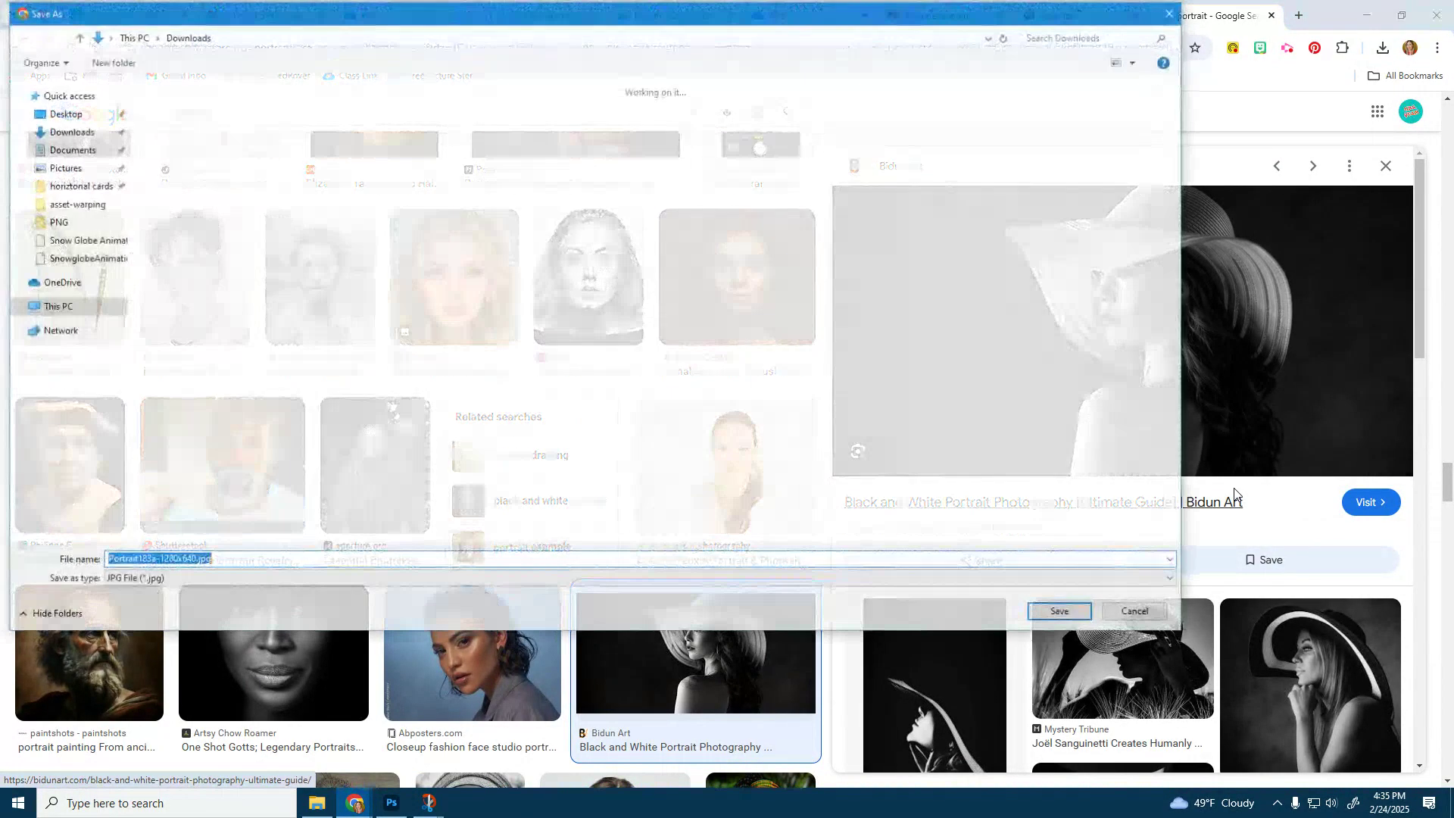
text(portrait)
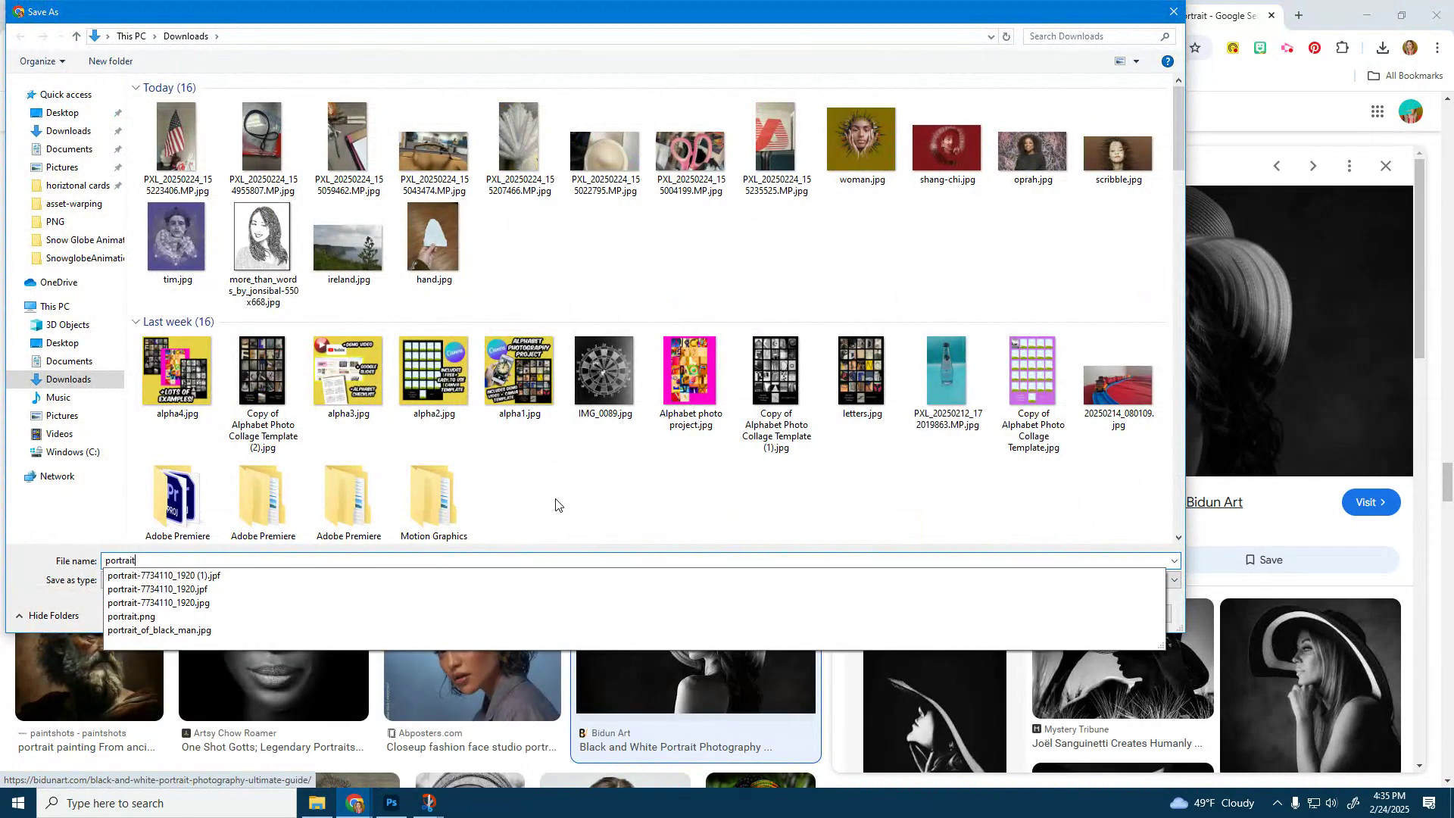
key(Return)
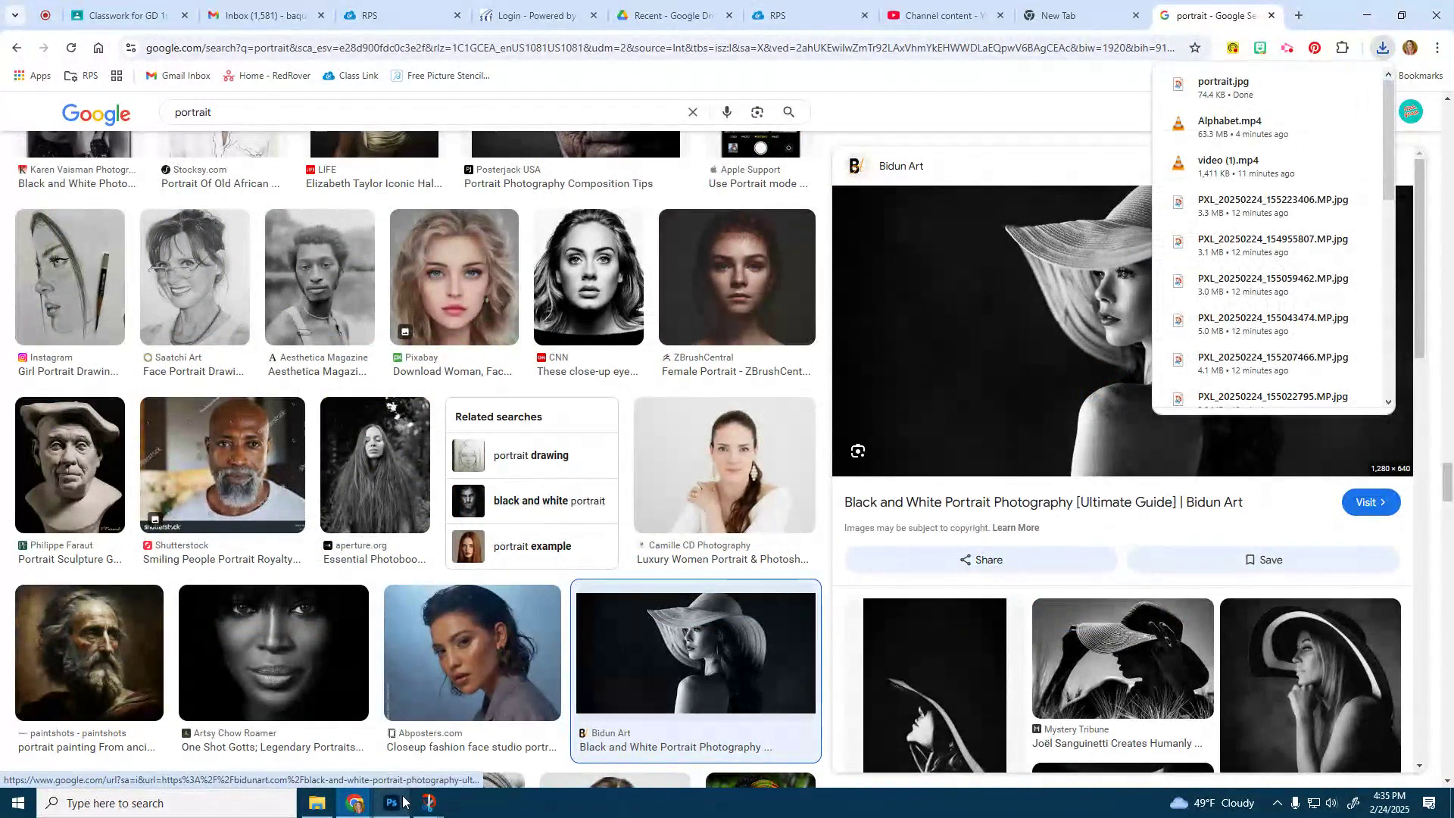
Step: Switch to Photoshop and open portrait.jpg from the Downloads folder
click(392, 804)
click(38, 138)
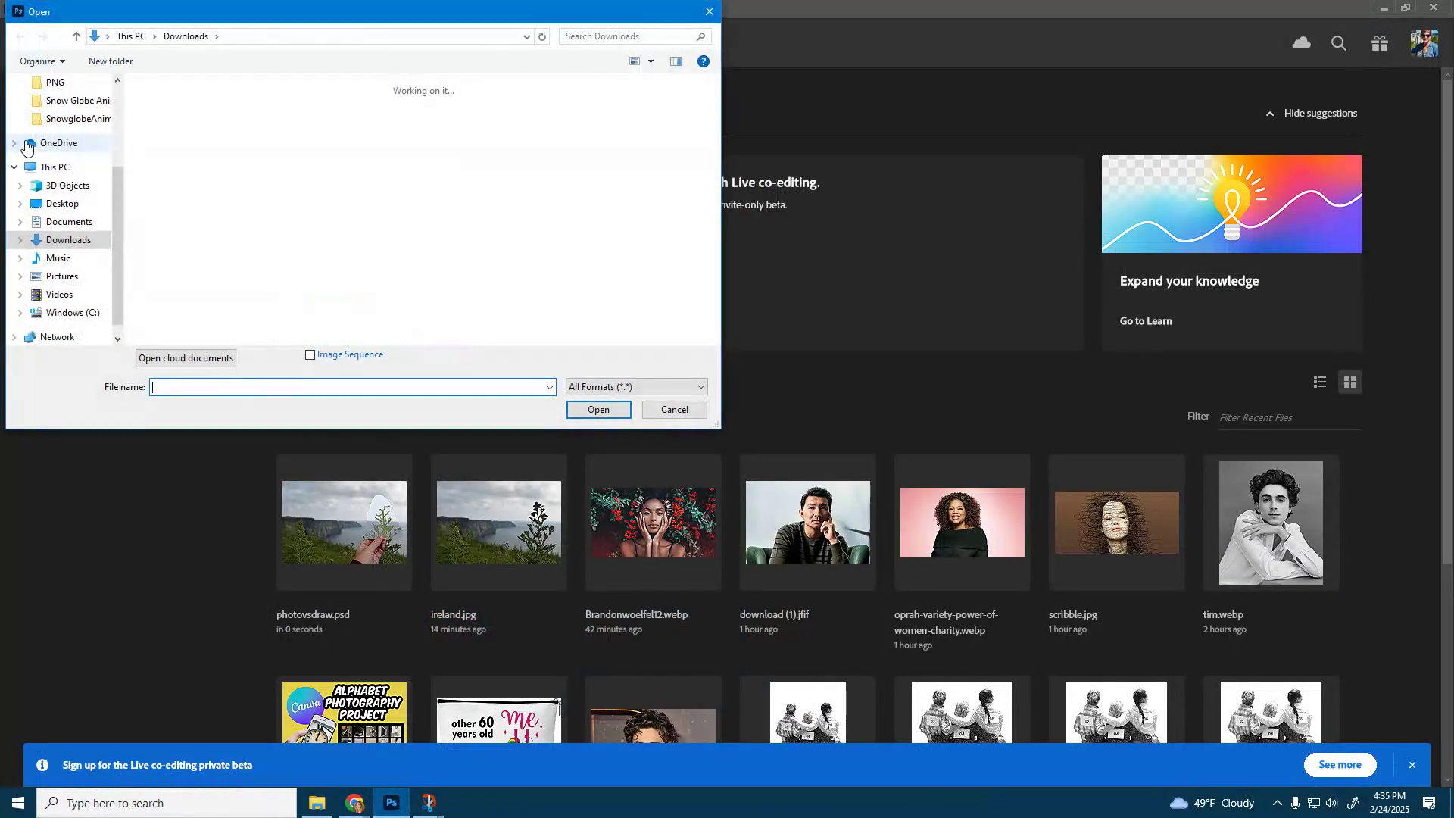
double_click(177, 152)
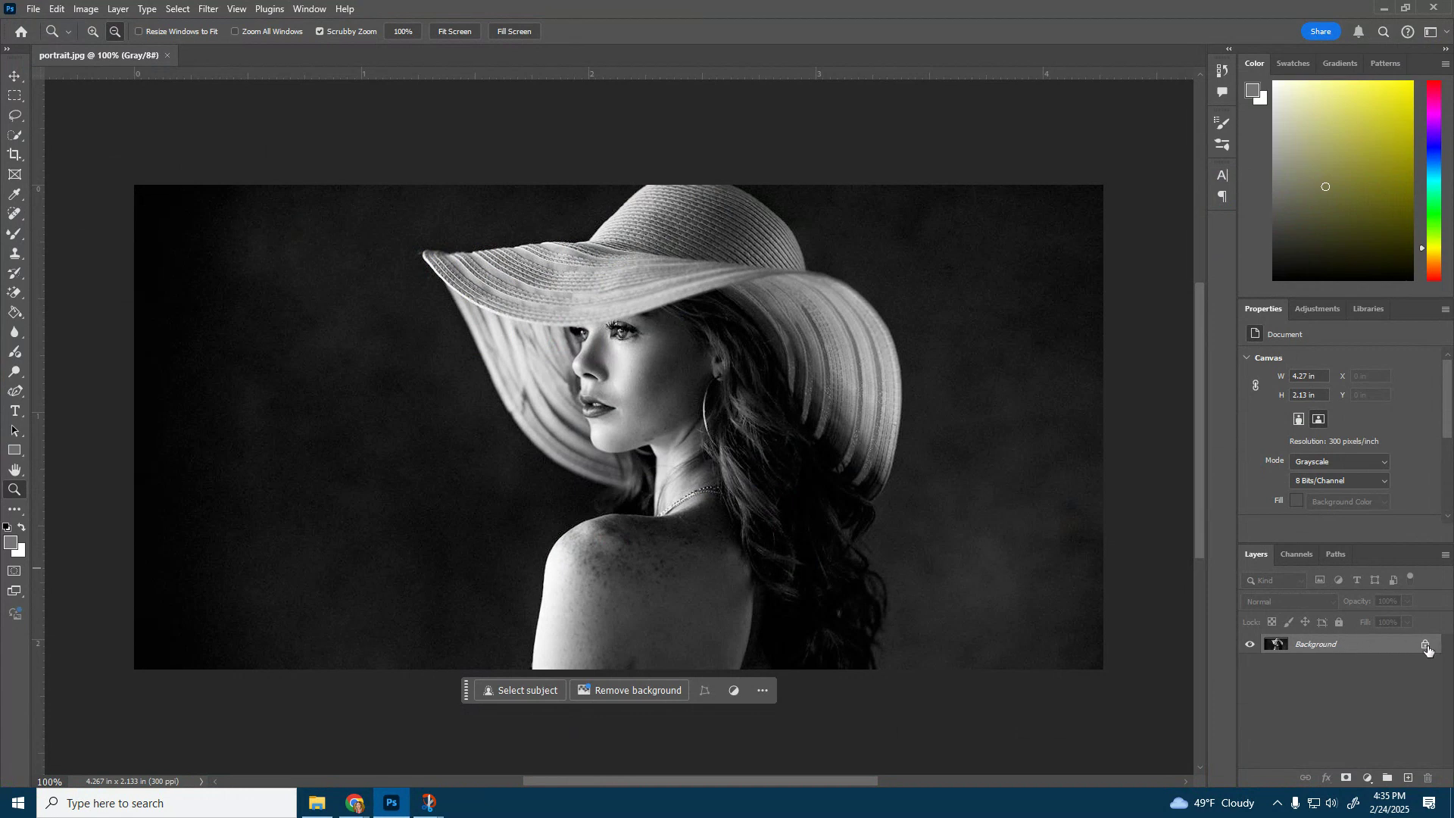
Step: Unlock the Background photo layer and add a new empty layer named "bg" beneath it
click(1426, 646)
click(1408, 779)
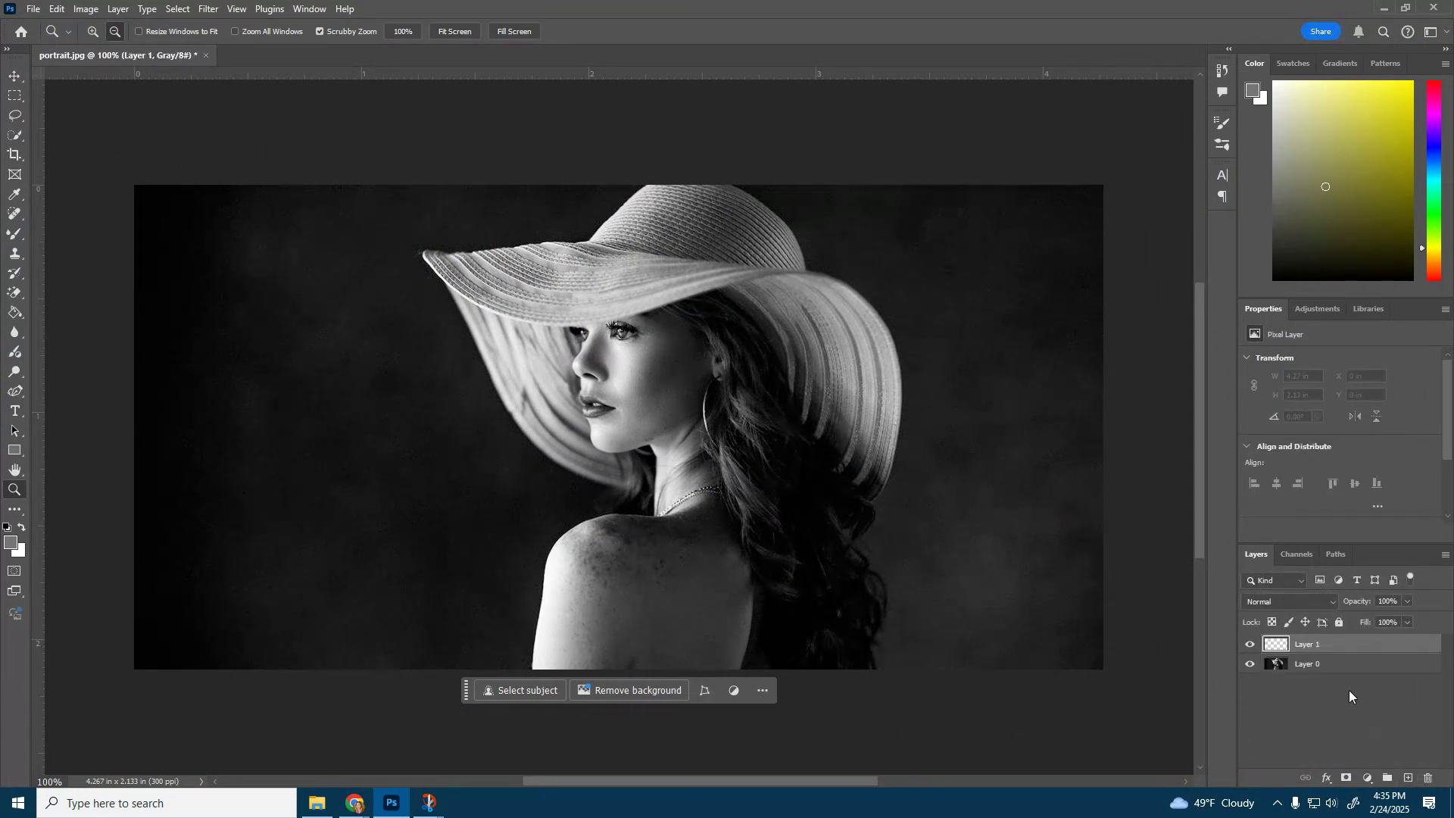
double_click(1313, 644)
click(1377, 648)
drag(1340, 649, 1333, 675)
Step: Add a new layer named "scribble" above the portrait layer
click(1316, 645)
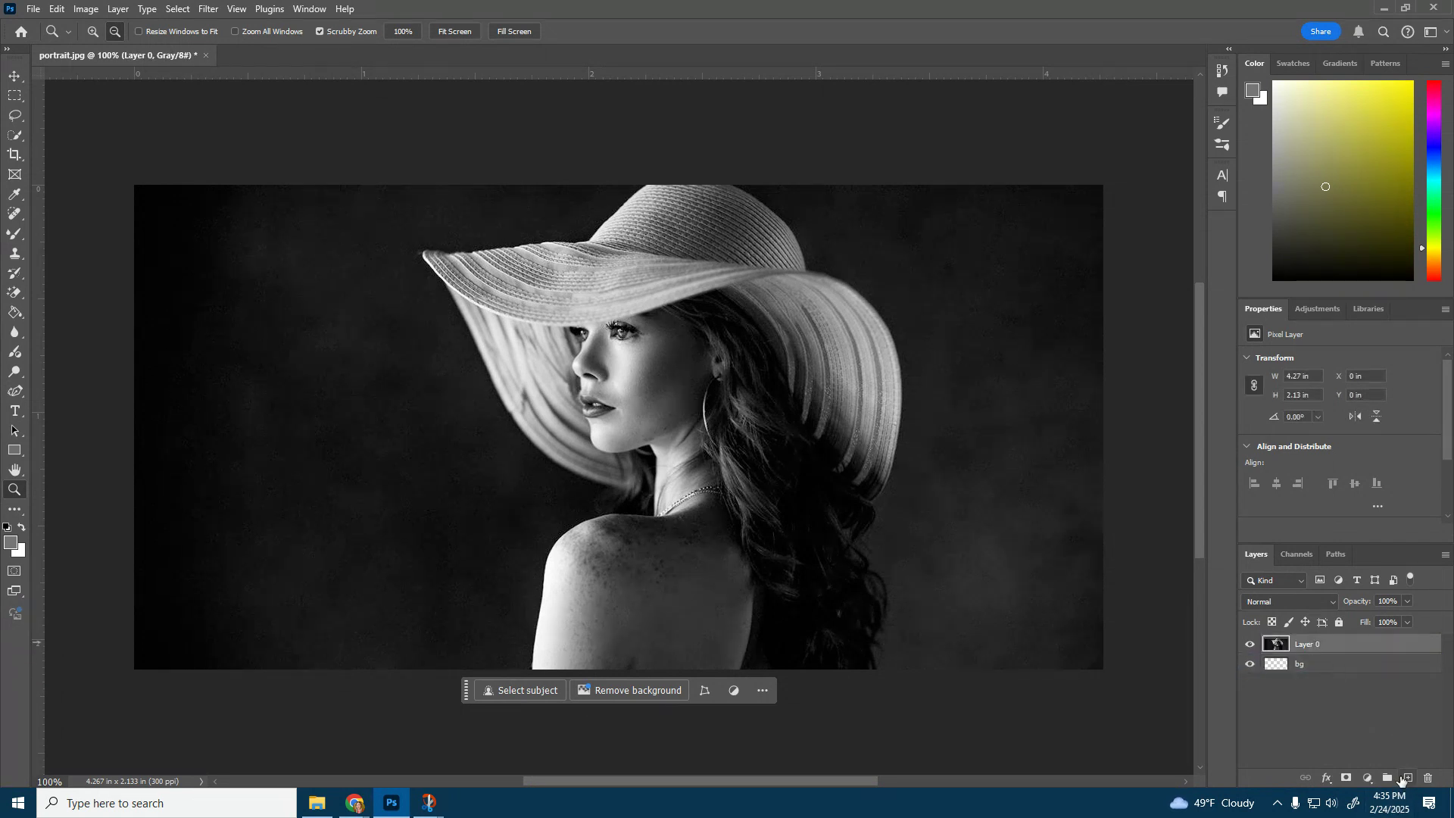
click(1407, 777)
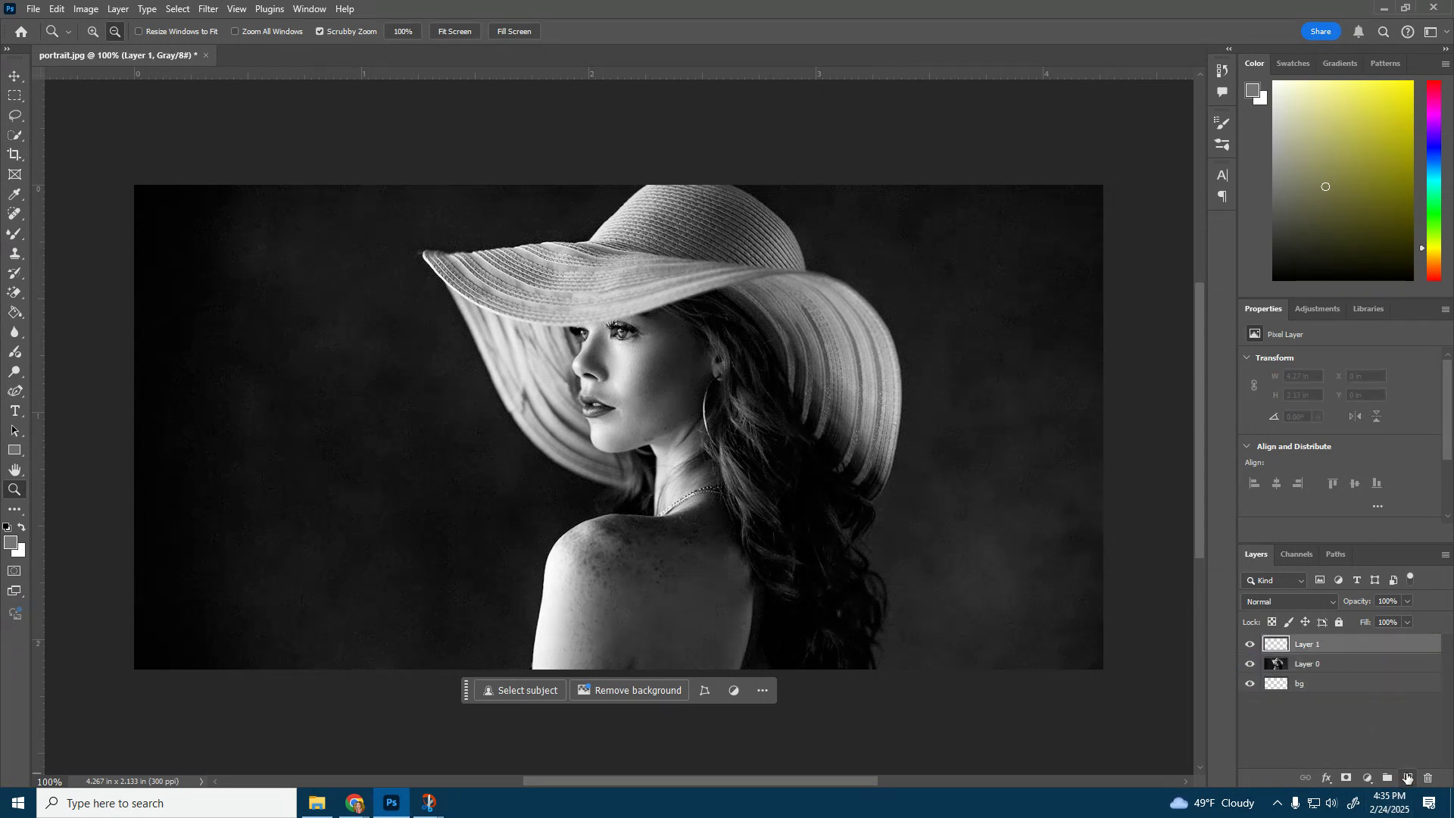
double_click(1306, 646)
text(scribble)
key(Return)
Step: Try to pick a yellow foreground colour in the grayscale document
drag(1388, 135, 1392, 94)
click(1308, 665)
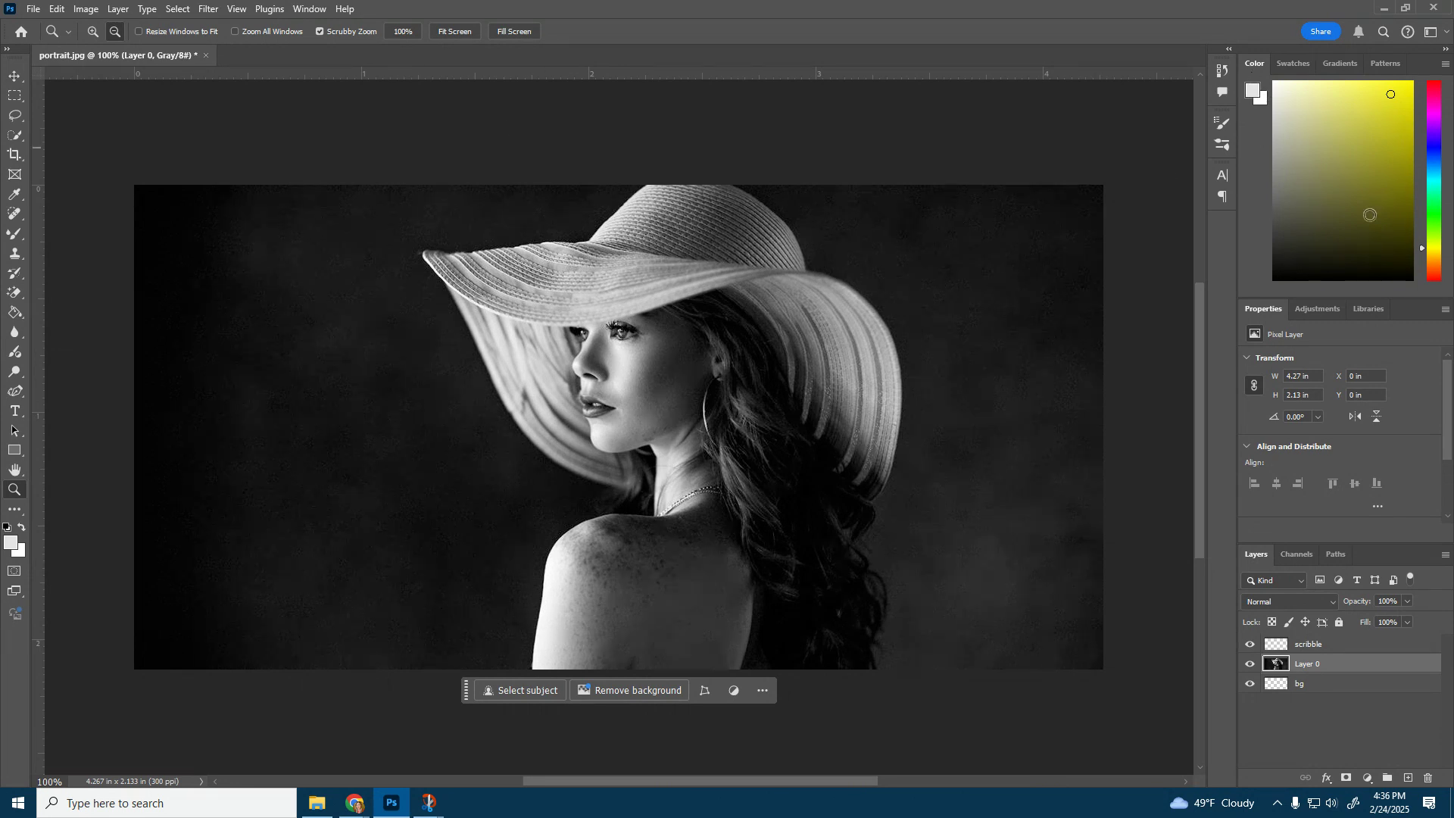
mouse_move(1370, 214)
mouse_down()
mouse_move(1311, 135)
mouse_move(1348, 197)
mouse_up()
Step: Convert the image to RGB Color without merging its layers and choose an olive yellow foreground colour
click(89, 9)
mouse_move(96, 26)
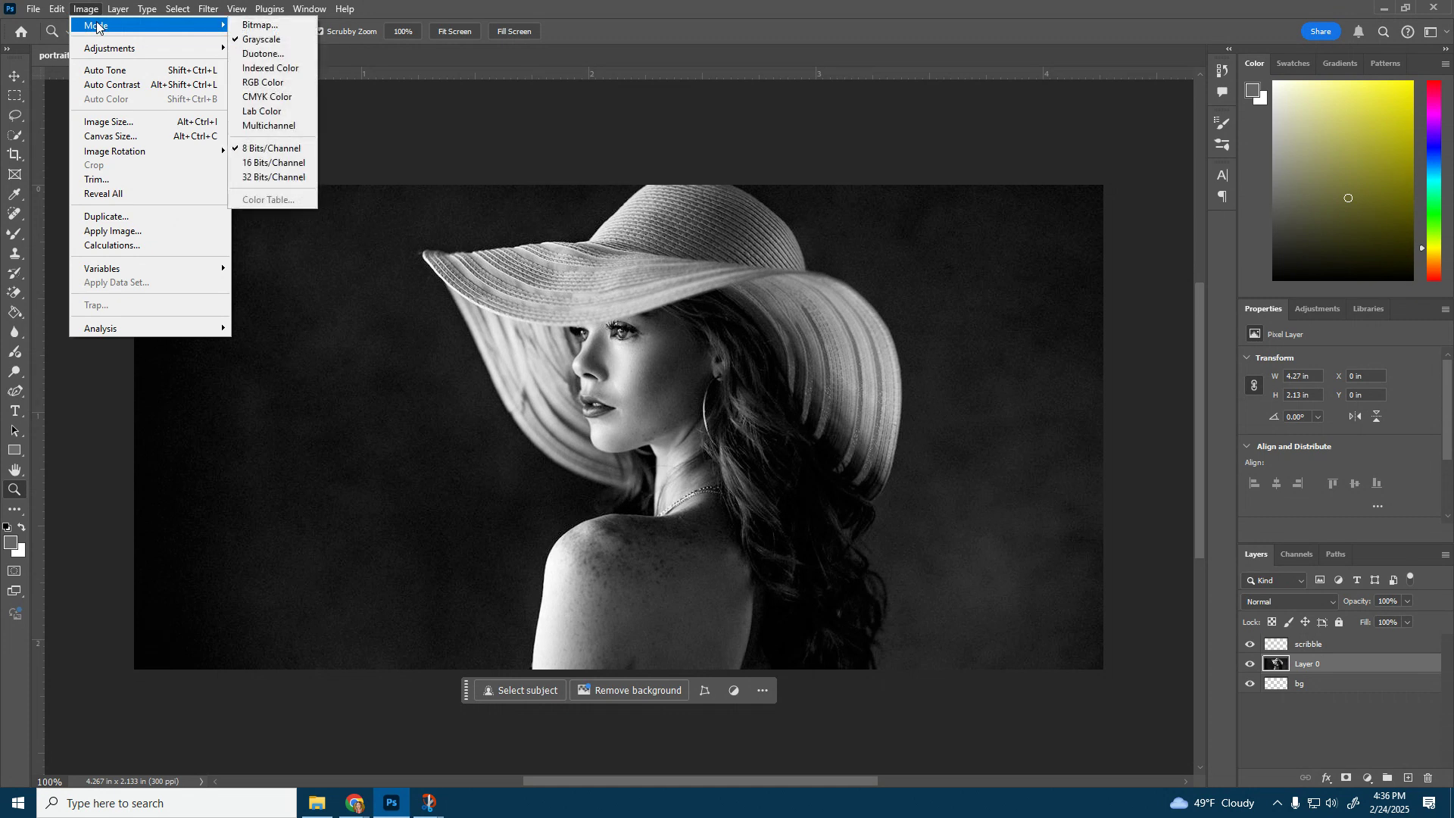
click(263, 82)
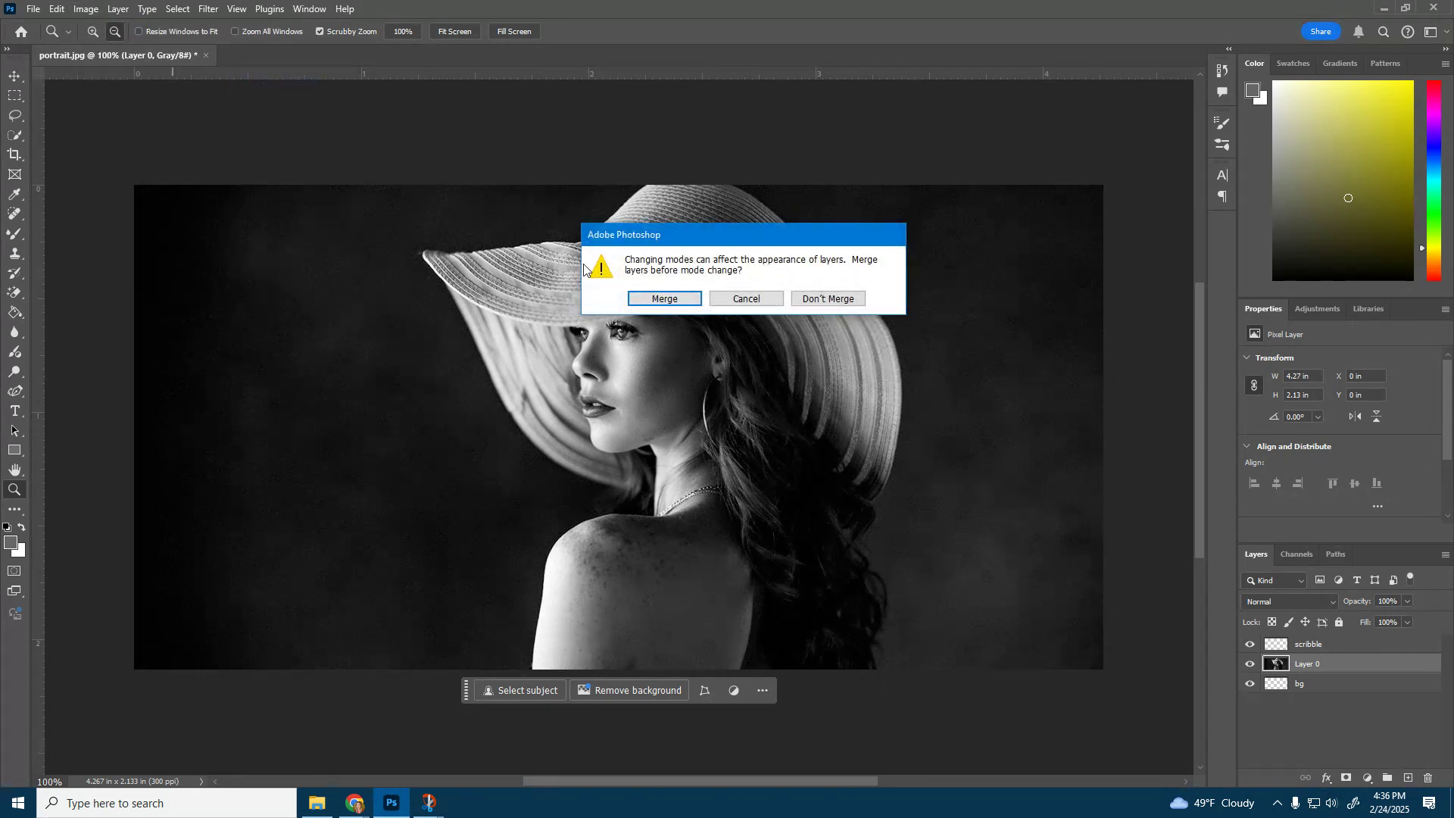
click(828, 298)
click(1373, 139)
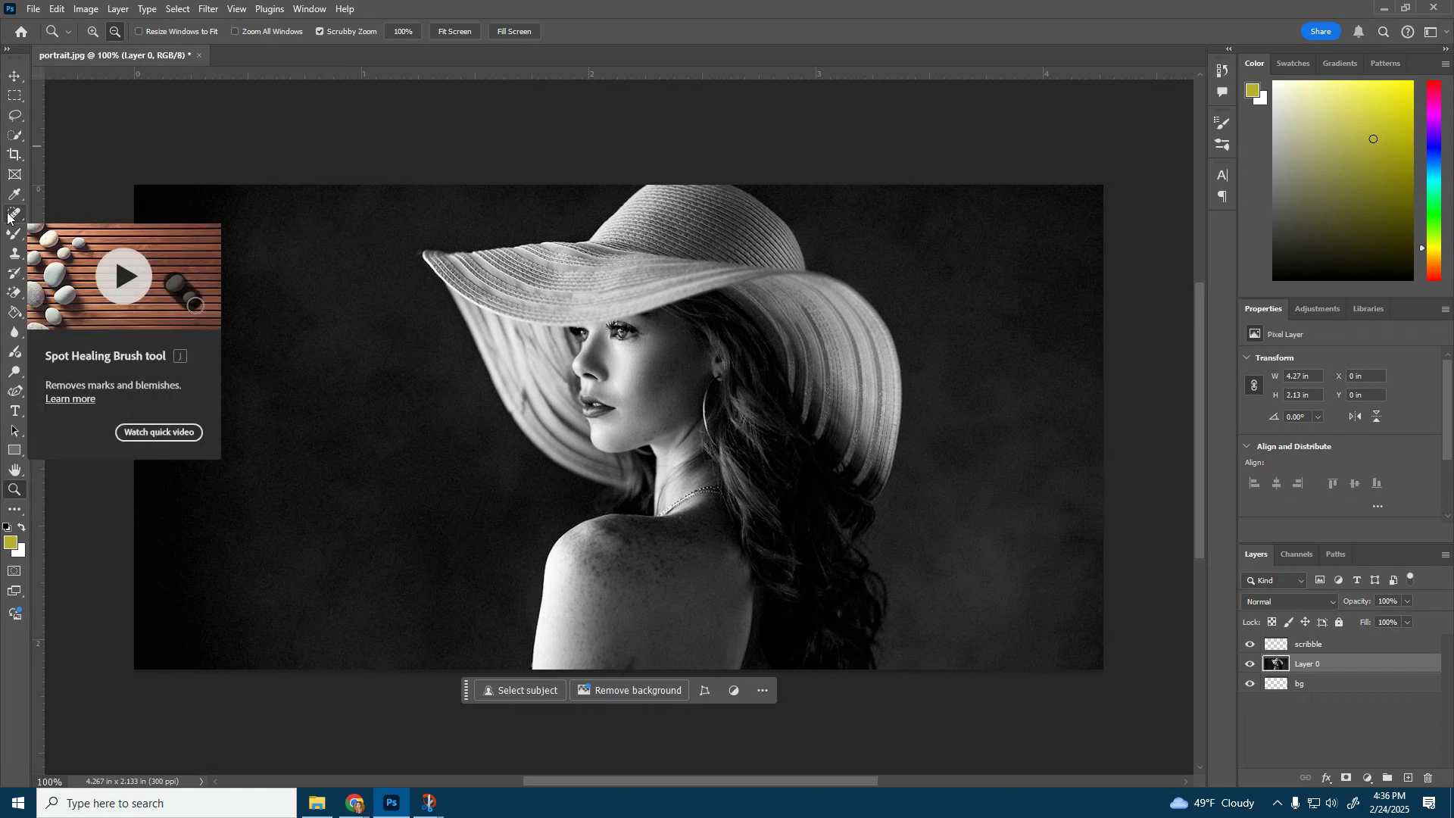
Step: Lock the portrait layer completely and make the scribble layer active
click(1315, 650)
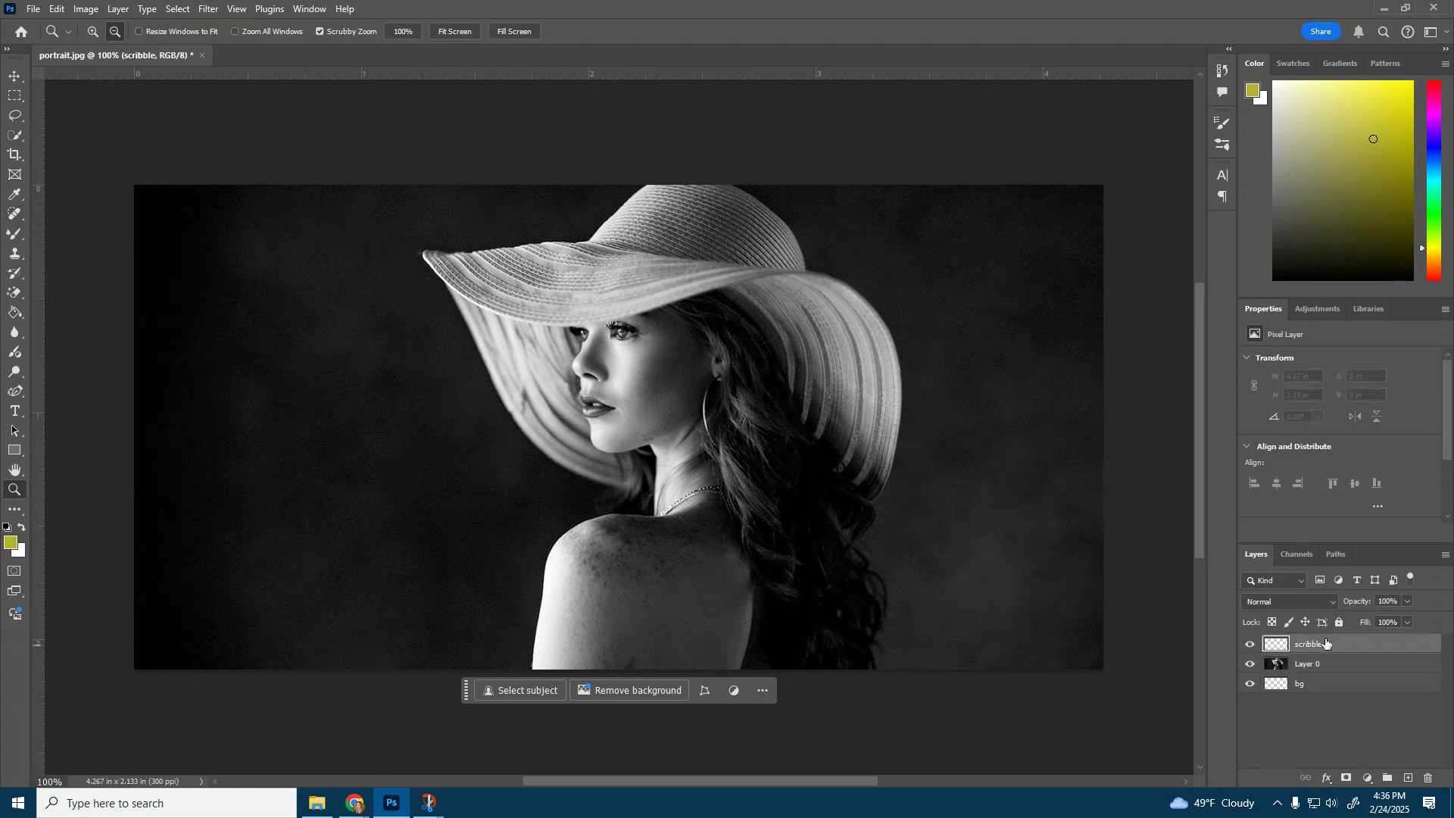
click(1333, 665)
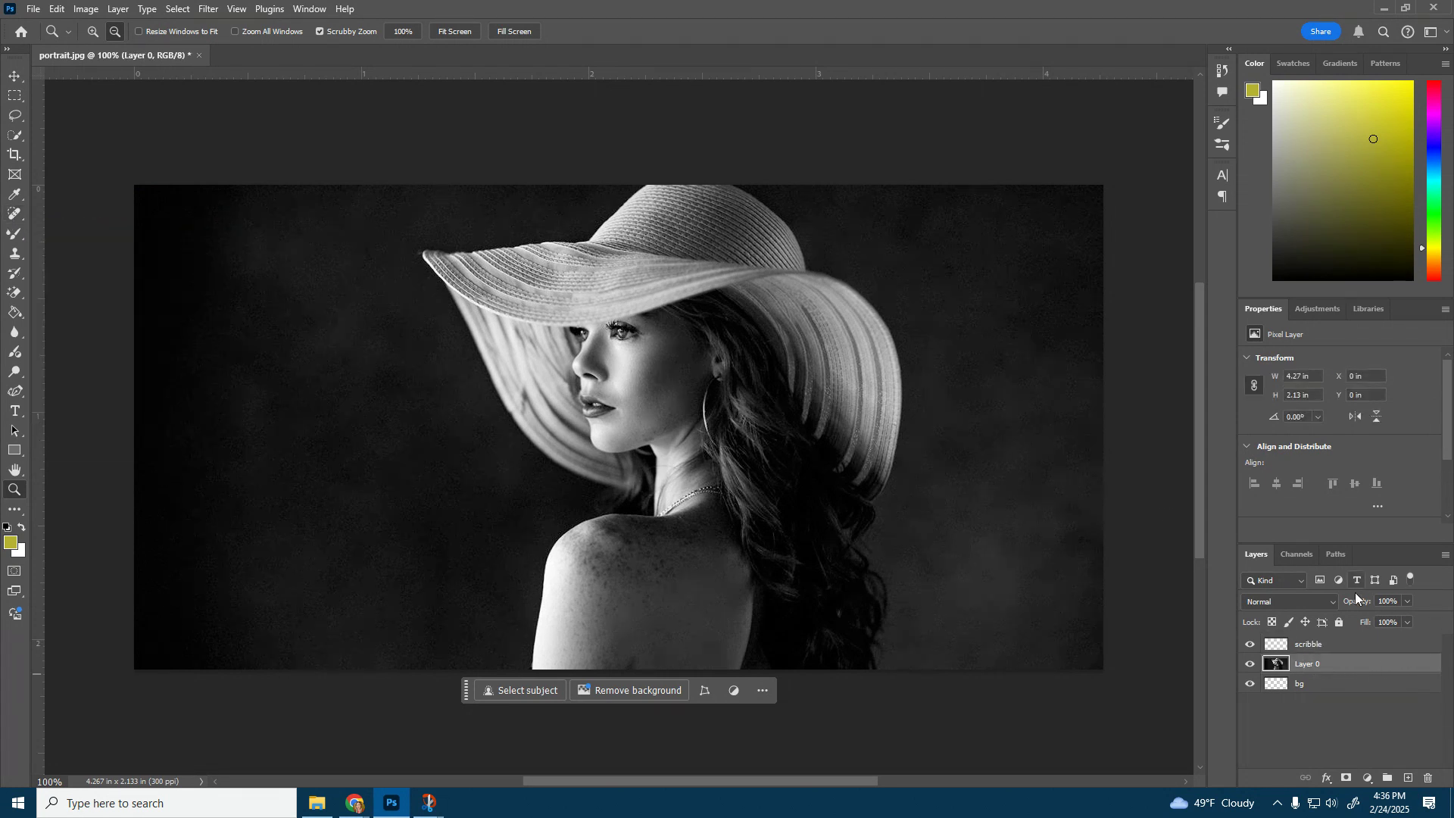
click(1339, 622)
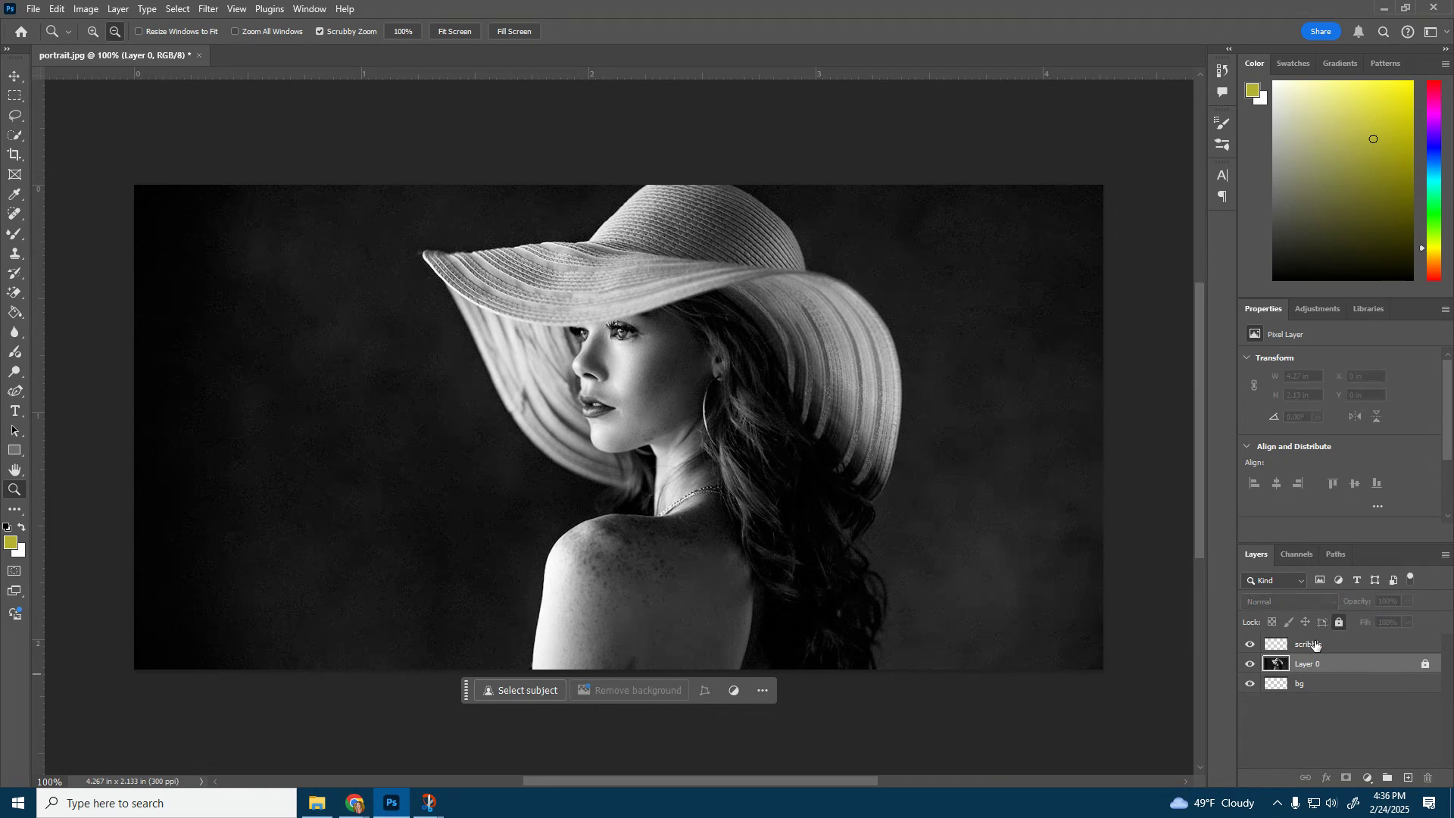
click(1316, 644)
Step: Set up the Brush tool with the Hard Round Pressure Size tip at 3 px and 100% hardness
click(11, 238)
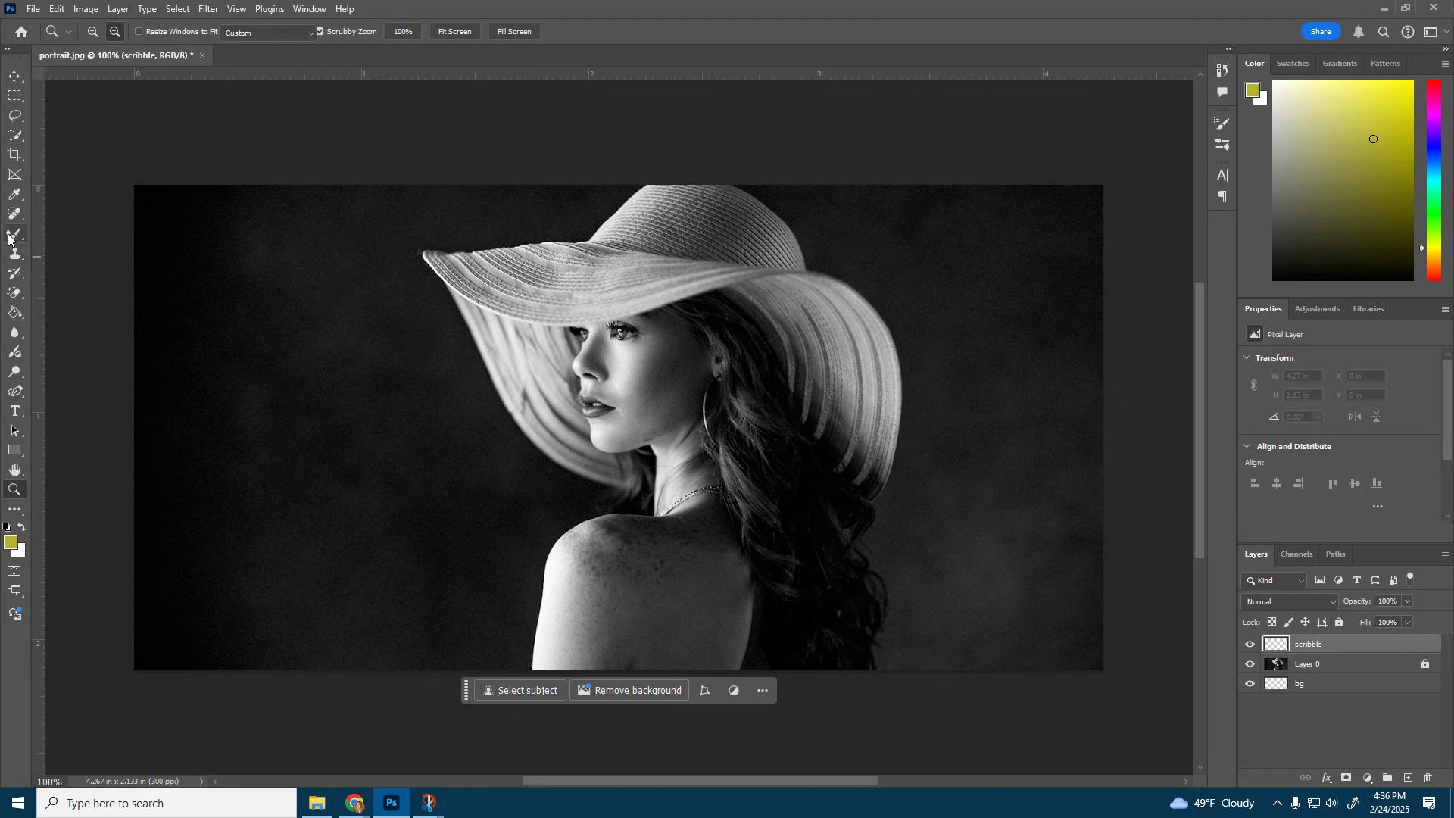
click(75, 234)
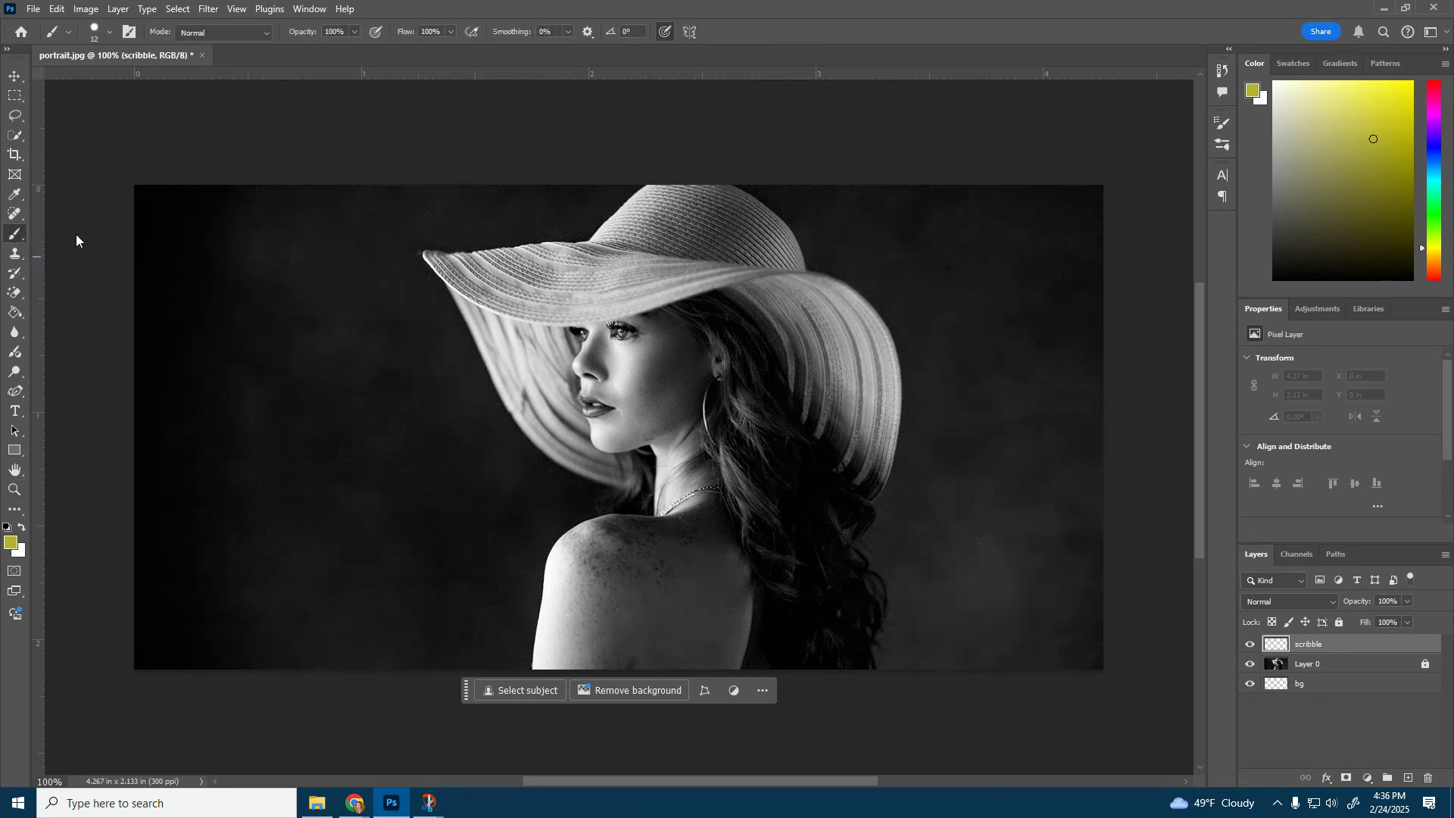
right_click(16, 235)
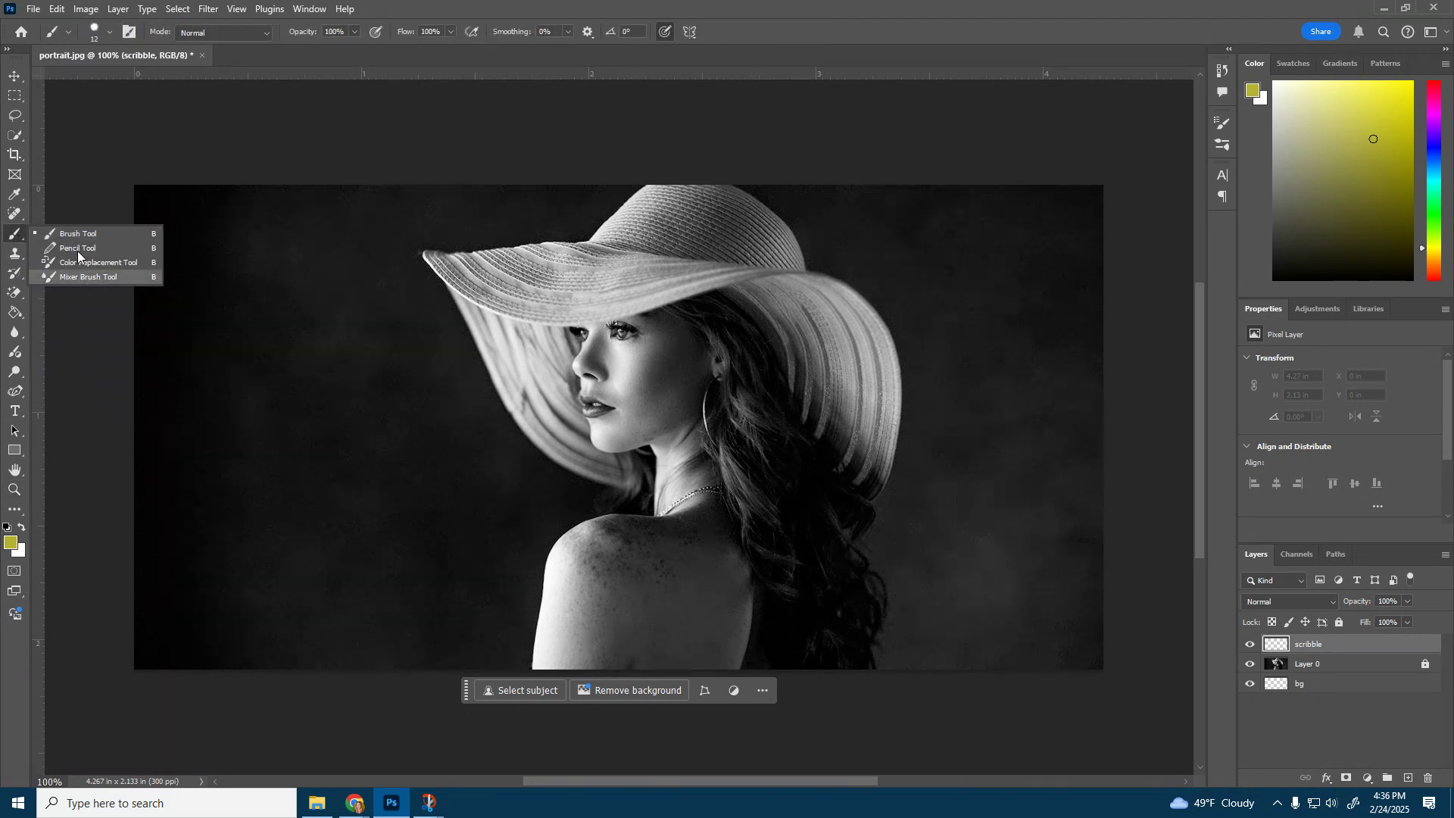
click(67, 232)
click(109, 34)
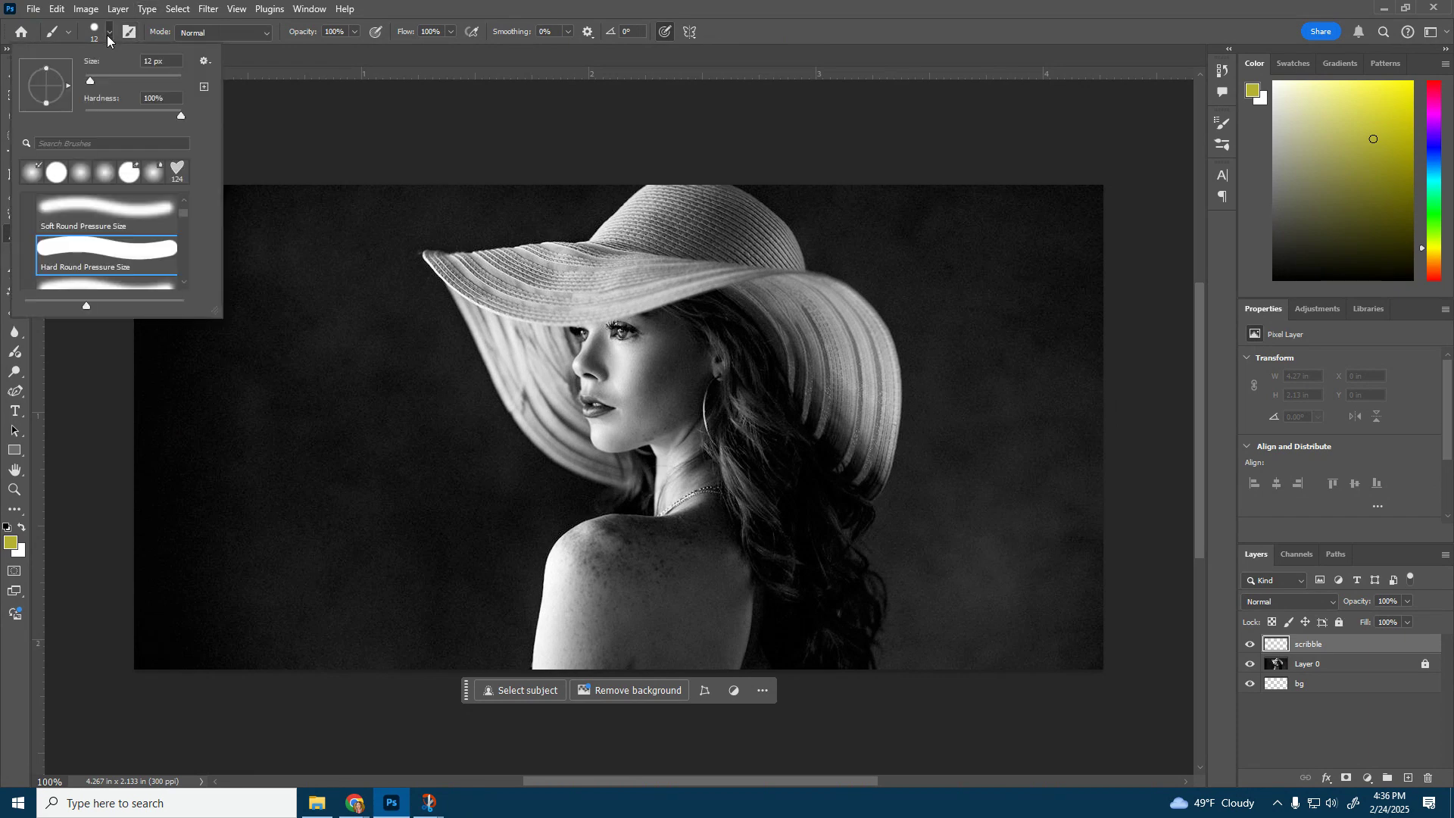
drag(88, 80, 84, 80)
key(Tab)
click(107, 33)
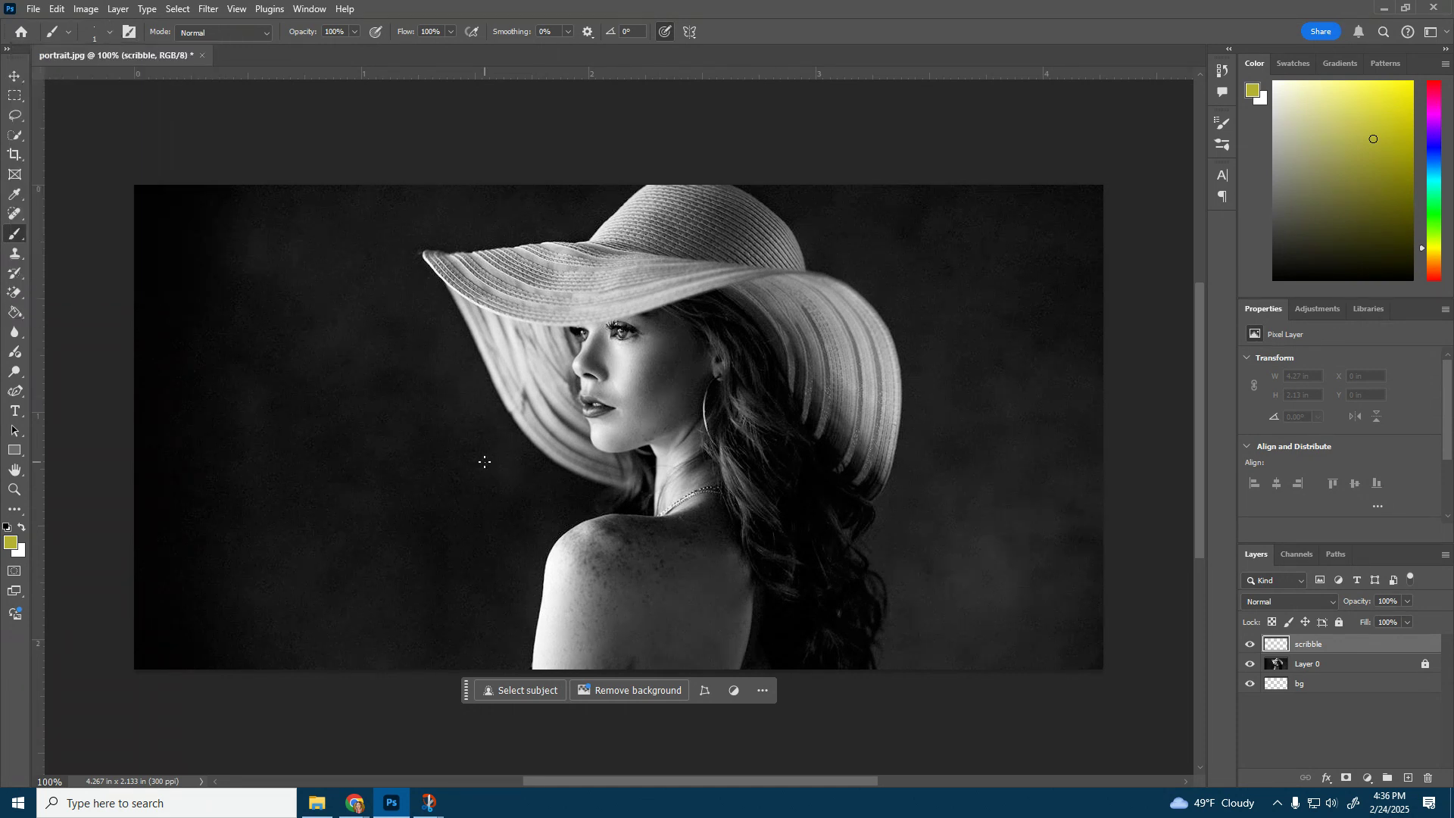
click(108, 33)
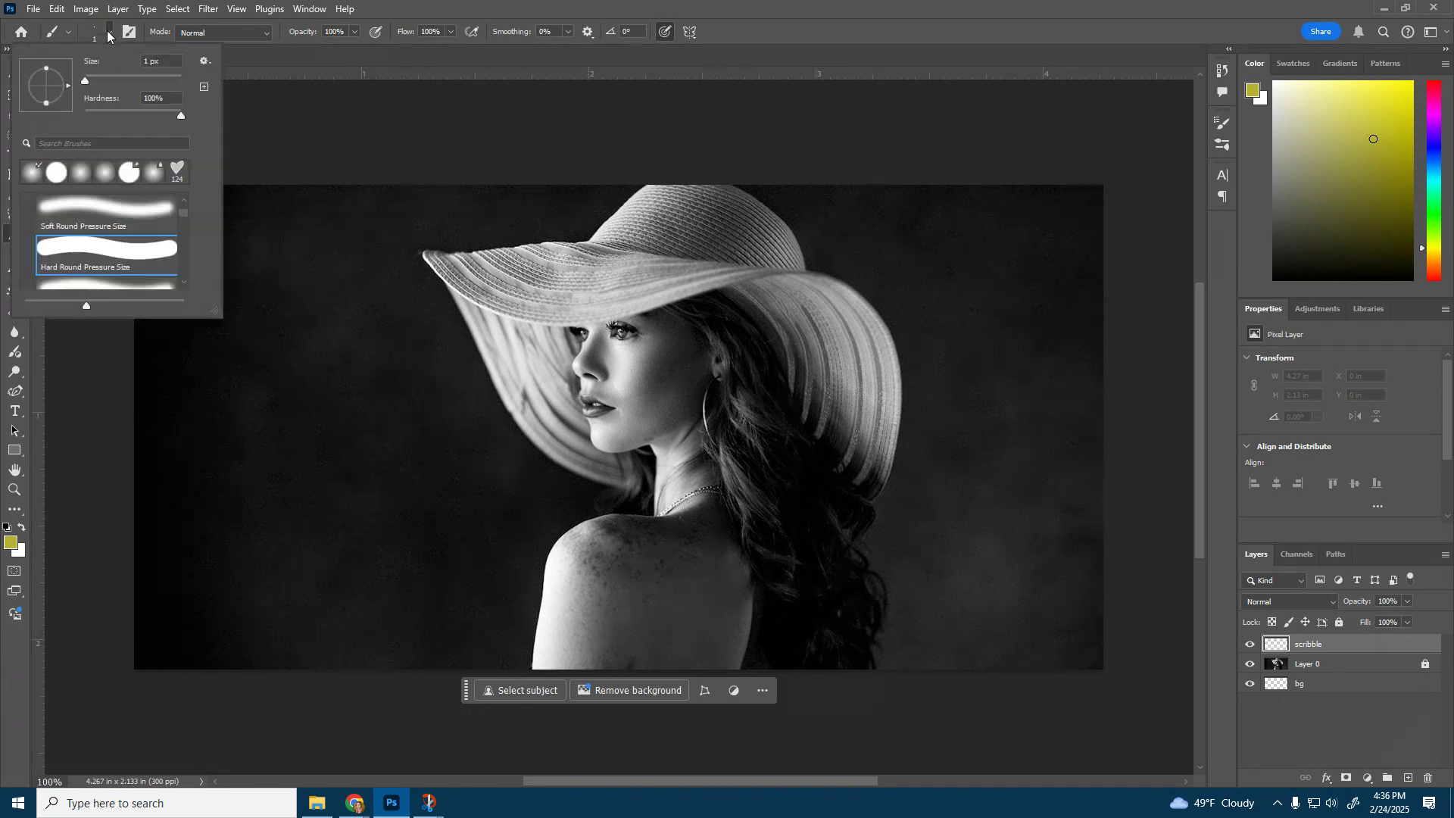
click(85, 81)
click(109, 31)
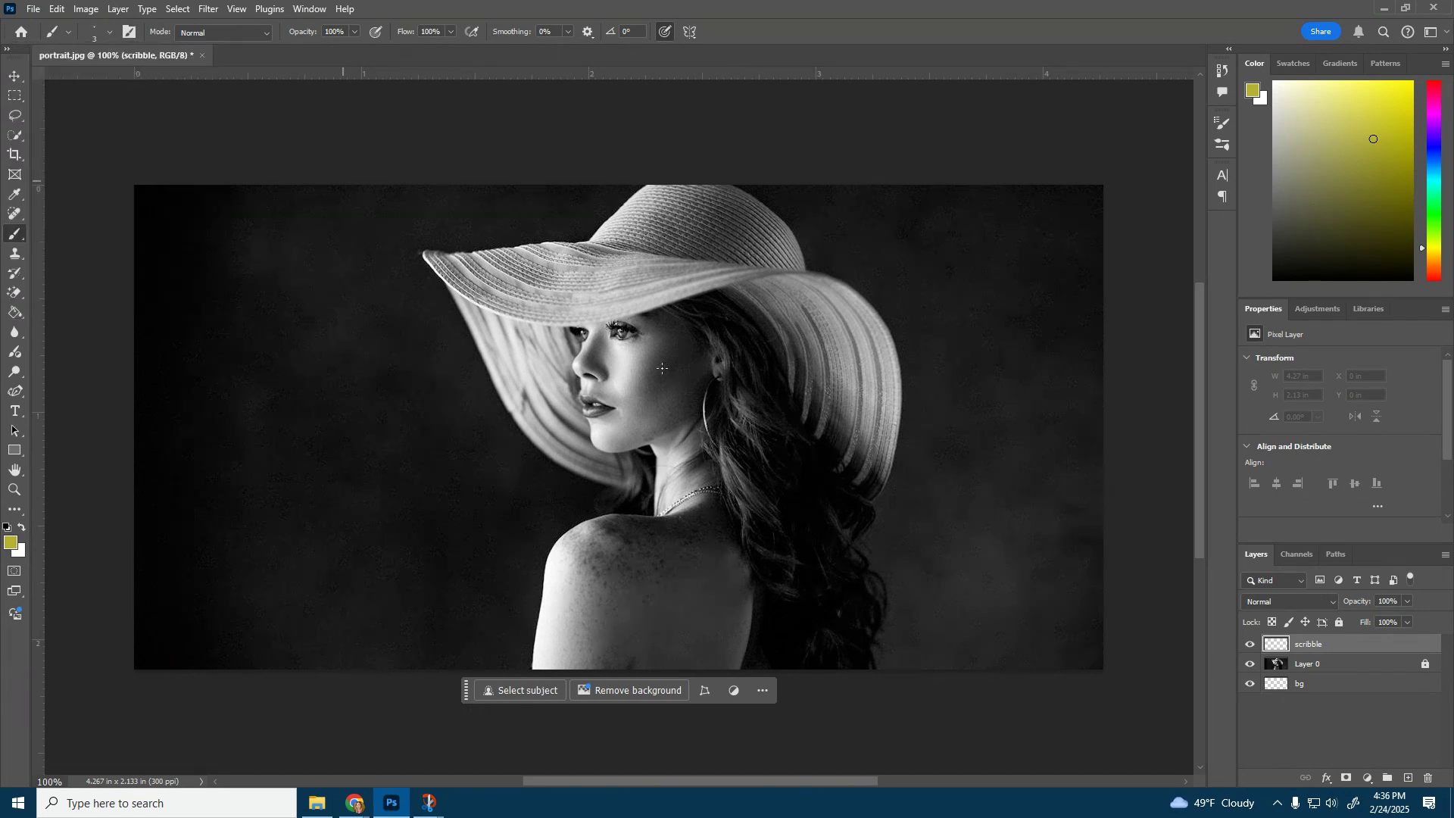
Step: Set the brush smoothing to 32%, testing a scribble before and after the change, and undo both test strokes
mouse_move(383, 383)
mouse_down()
mouse_move(349, 409)
mouse_move(388, 466)
mouse_move(424, 423)
mouse_move(377, 456)
mouse_move(447, 466)
mouse_move(356, 517)
mouse_move(268, 434)
mouse_up()
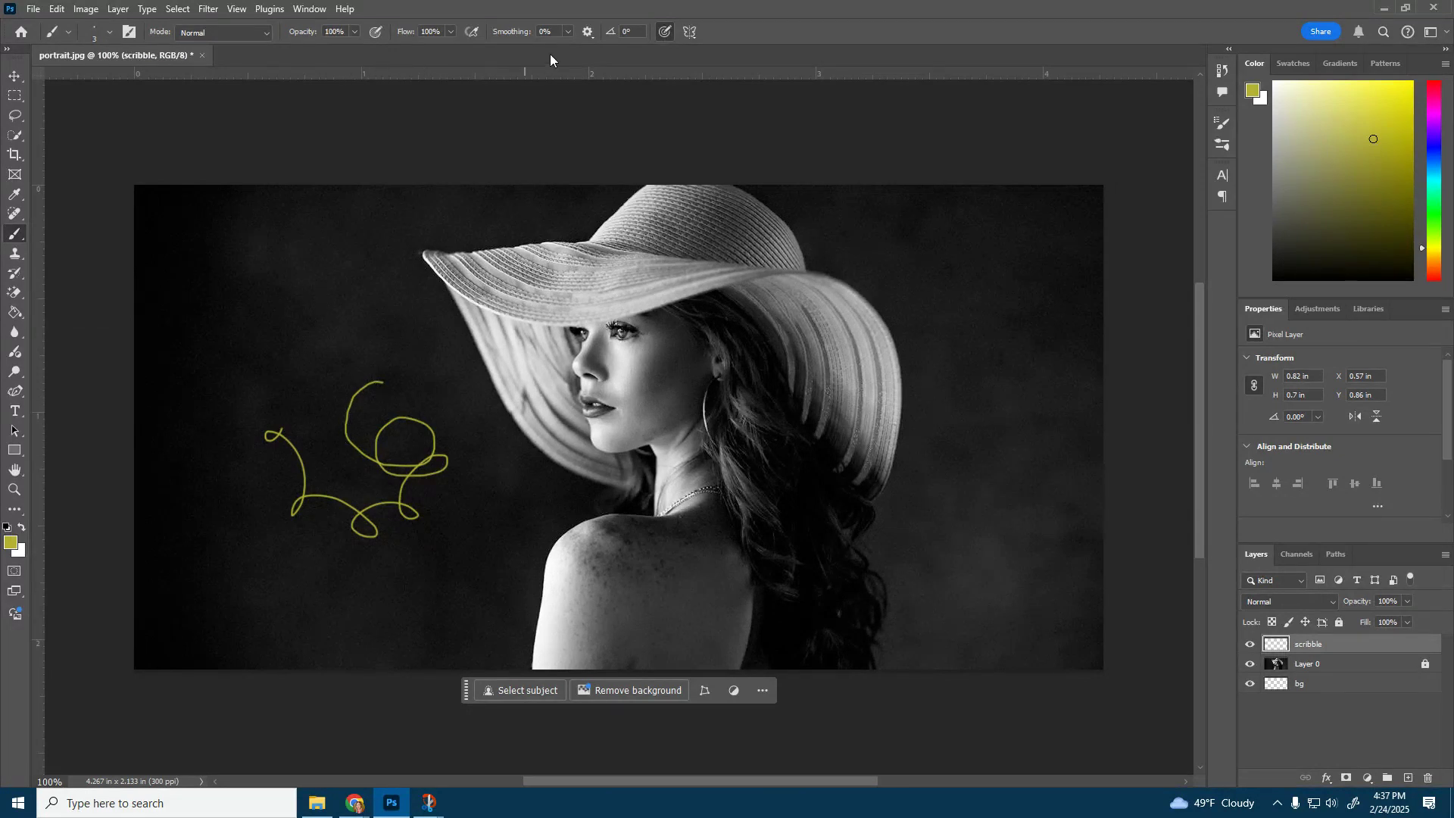
click(569, 31)
drag(598, 50, 591, 51)
mouse_move(286, 297)
mouse_down()
mouse_move(305, 324)
mouse_move(350, 275)
mouse_move(309, 275)
mouse_move(327, 312)
mouse_move(369, 299)
mouse_move(332, 323)
mouse_move(383, 364)
mouse_up()
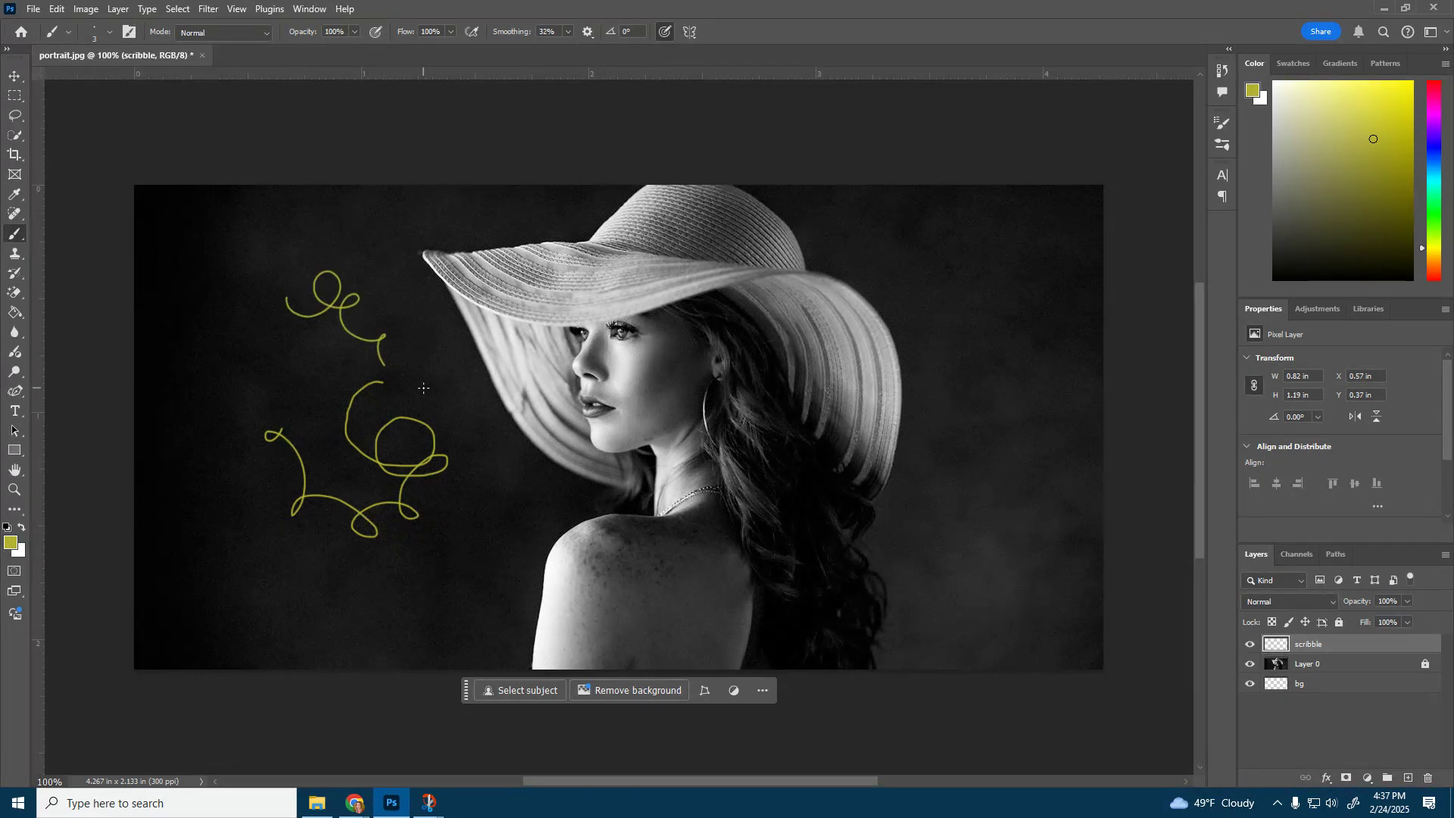
key(ctrl+z)
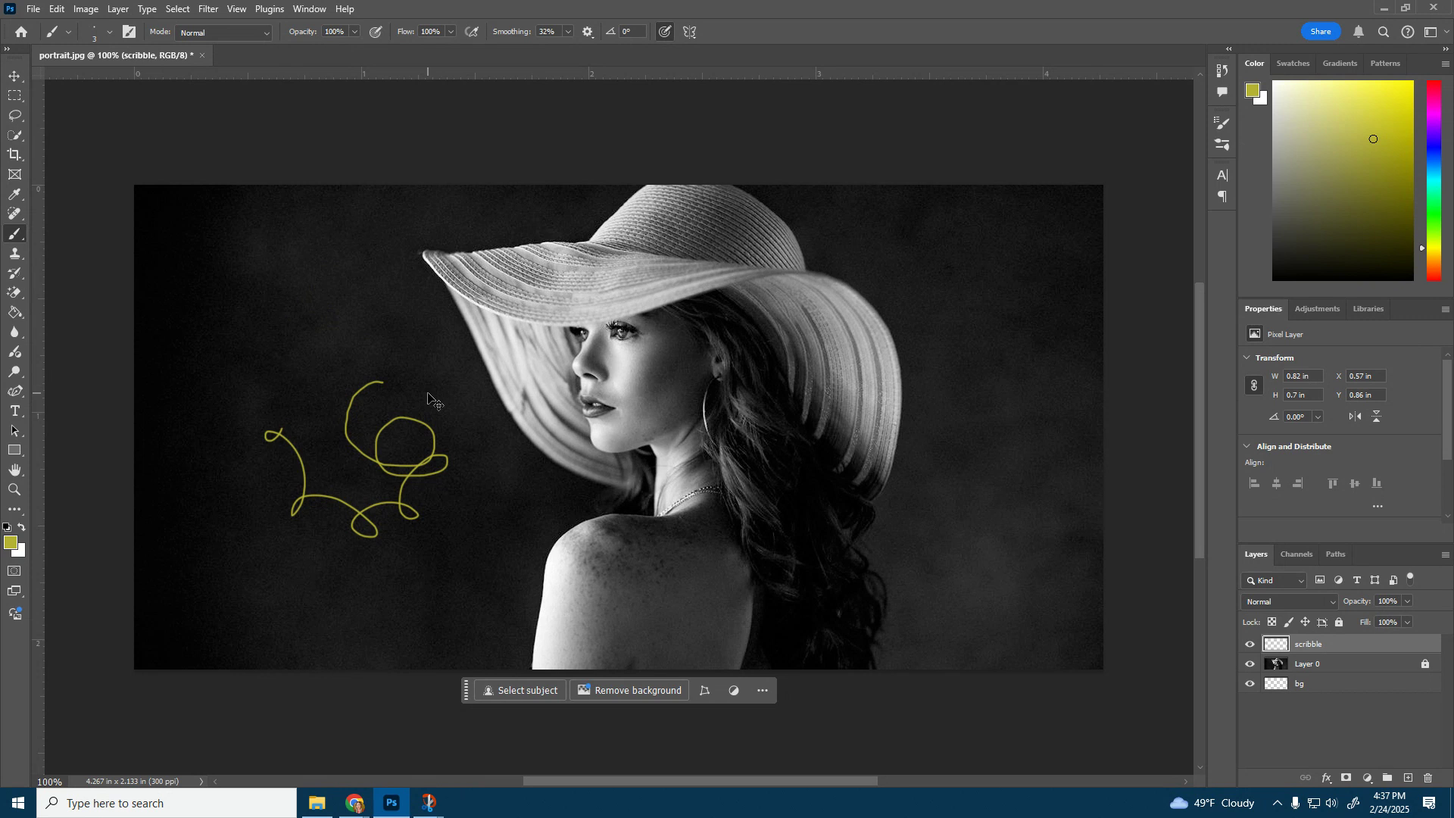
key(ctrl+z)
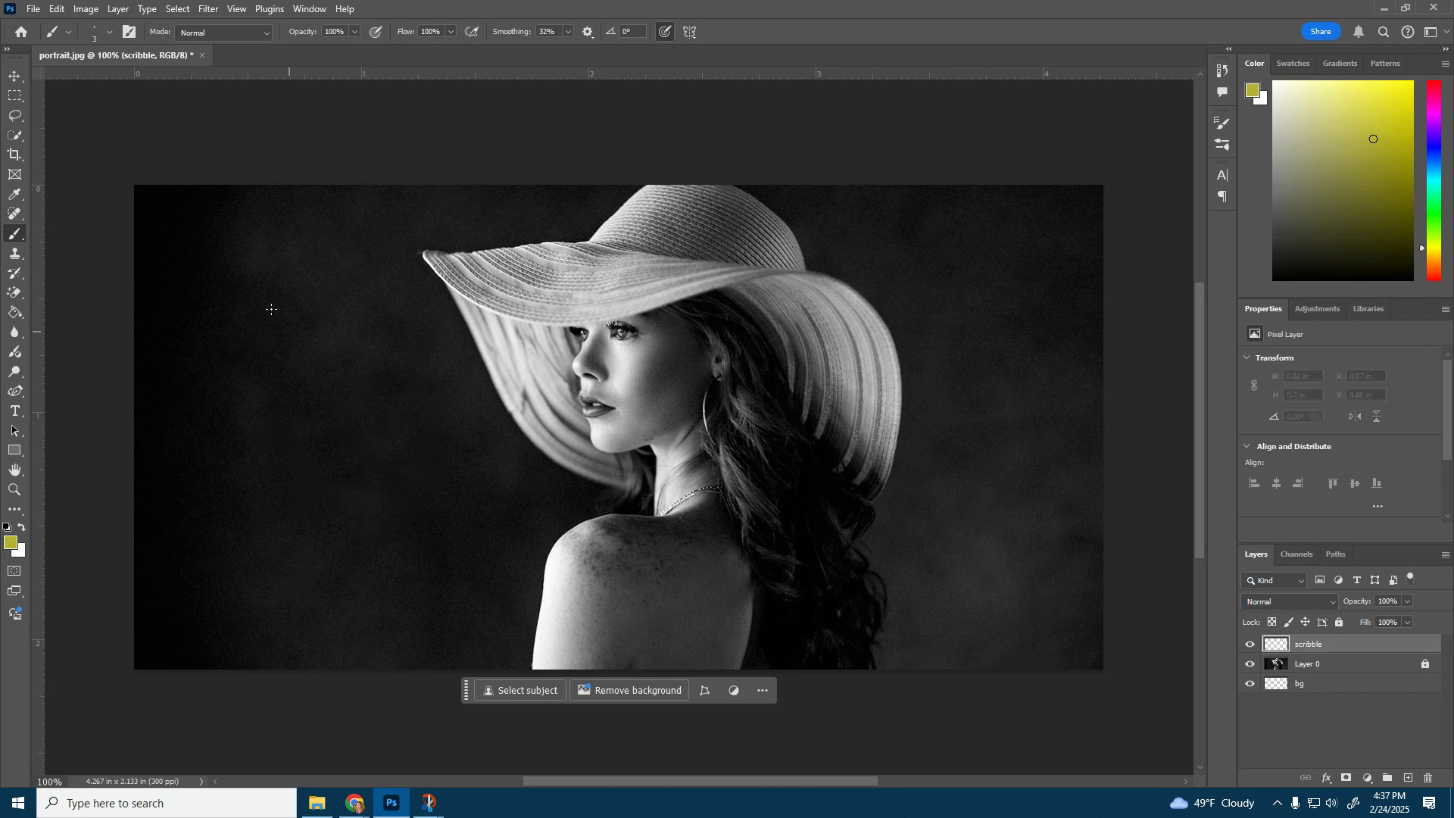
Step: Try out looping and zigzag brush strokes on the dark background beside the hat and undo them all
mouse_move(247, 280)
mouse_down()
mouse_move(205, 284)
mouse_move(271, 250)
mouse_move(340, 301)
mouse_move(377, 318)
mouse_up()
mouse_move(237, 394)
mouse_down()
mouse_move(330, 375)
mouse_move(374, 384)
mouse_move(384, 347)
mouse_up()
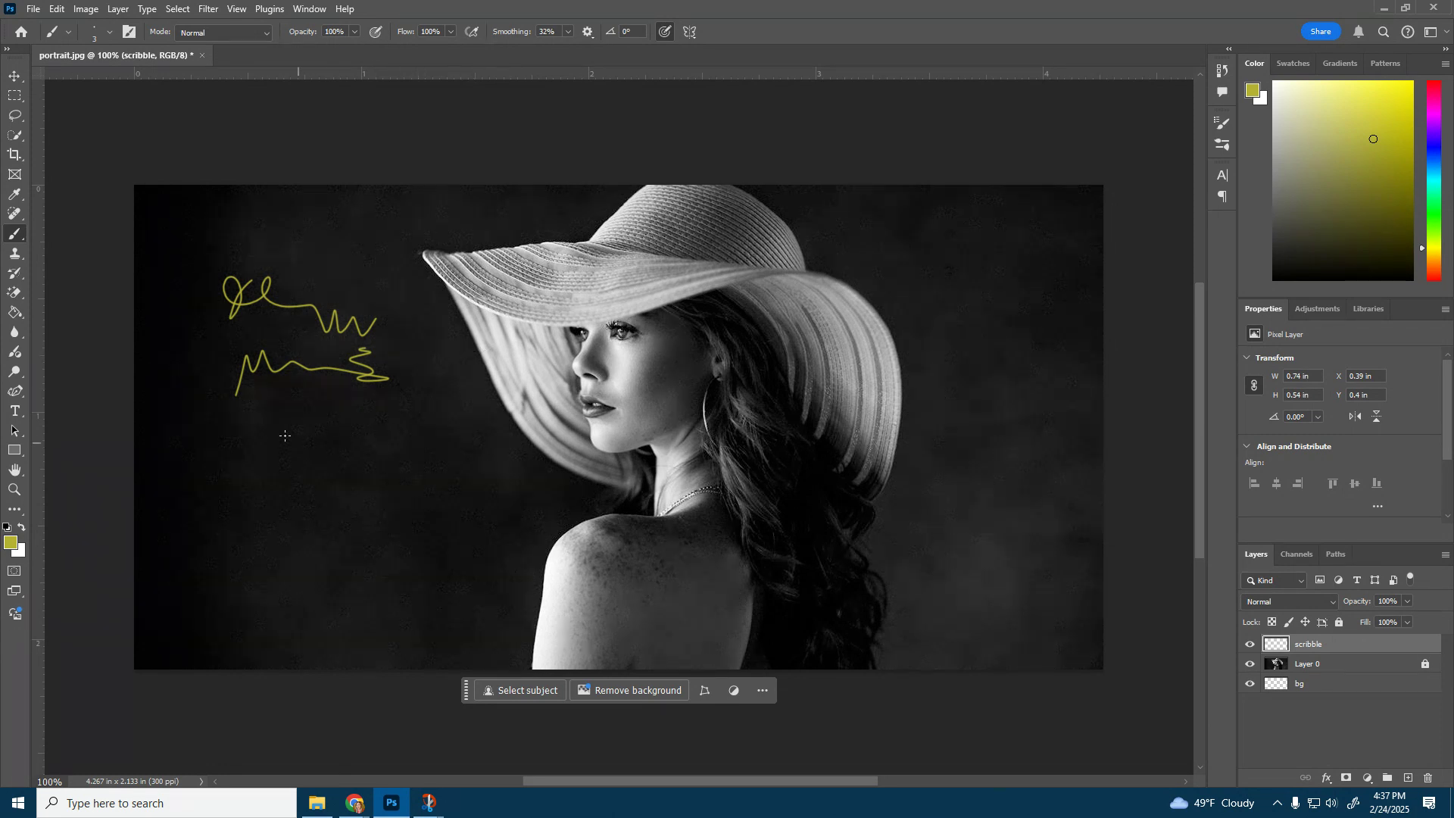
mouse_move(270, 484)
mouse_down()
mouse_move(356, 447)
mouse_move(448, 456)
mouse_up()
mouse_move(253, 530)
mouse_down()
mouse_move(376, 603)
mouse_move(296, 610)
mouse_move(334, 534)
mouse_move(343, 528)
mouse_move(366, 580)
mouse_move(427, 513)
mouse_up()
mouse_move(353, 610)
mouse_down()
mouse_move(461, 550)
mouse_move(374, 603)
mouse_move(365, 593)
mouse_move(450, 567)
mouse_move(478, 509)
mouse_move(387, 523)
mouse_move(448, 414)
mouse_move(325, 470)
mouse_move(334, 516)
mouse_move(287, 507)
mouse_move(241, 531)
mouse_move(187, 514)
mouse_move(154, 553)
mouse_up()
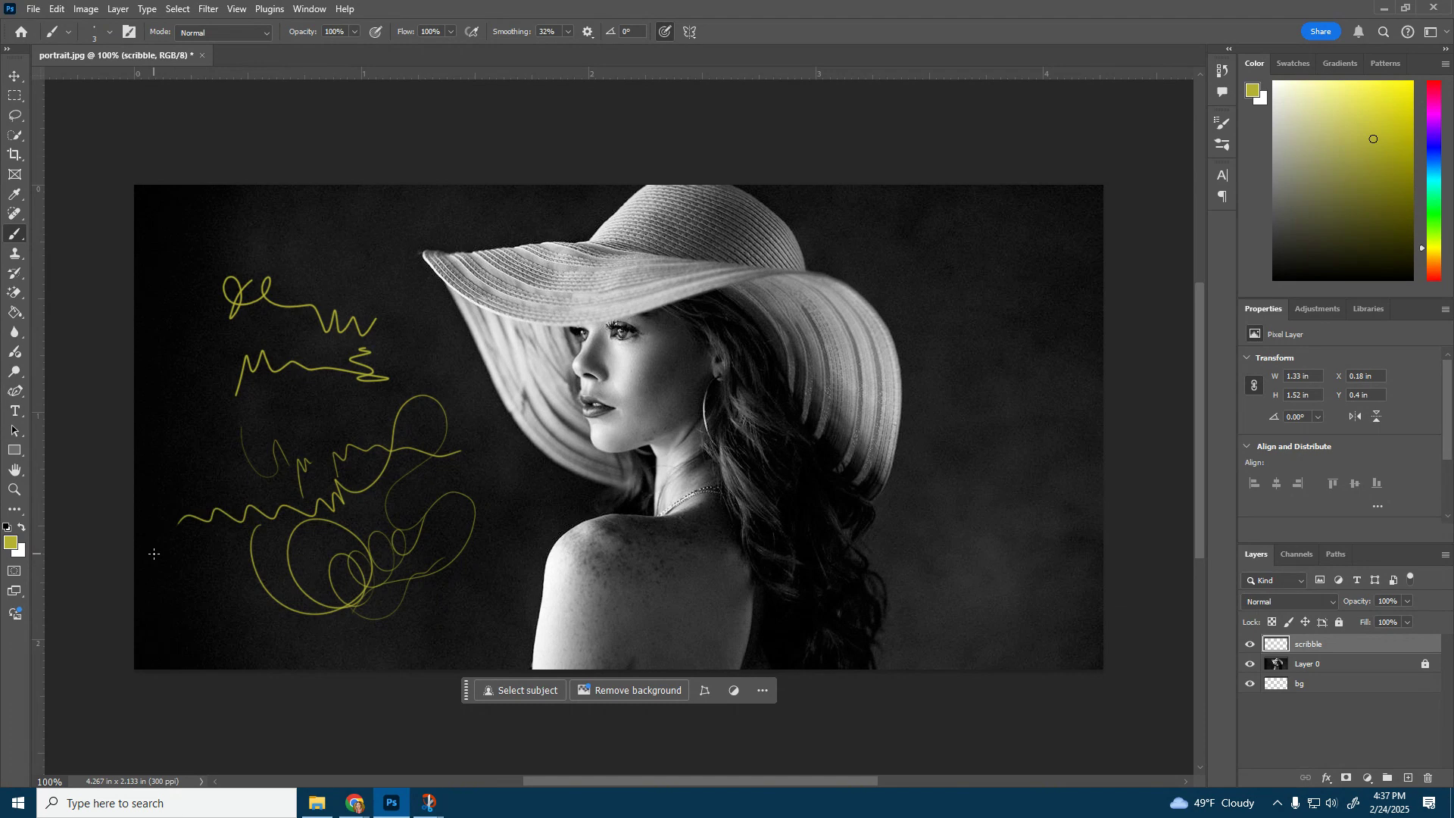
key(ctrl+z)
key(ctrl+z)
key(ctrl+z)
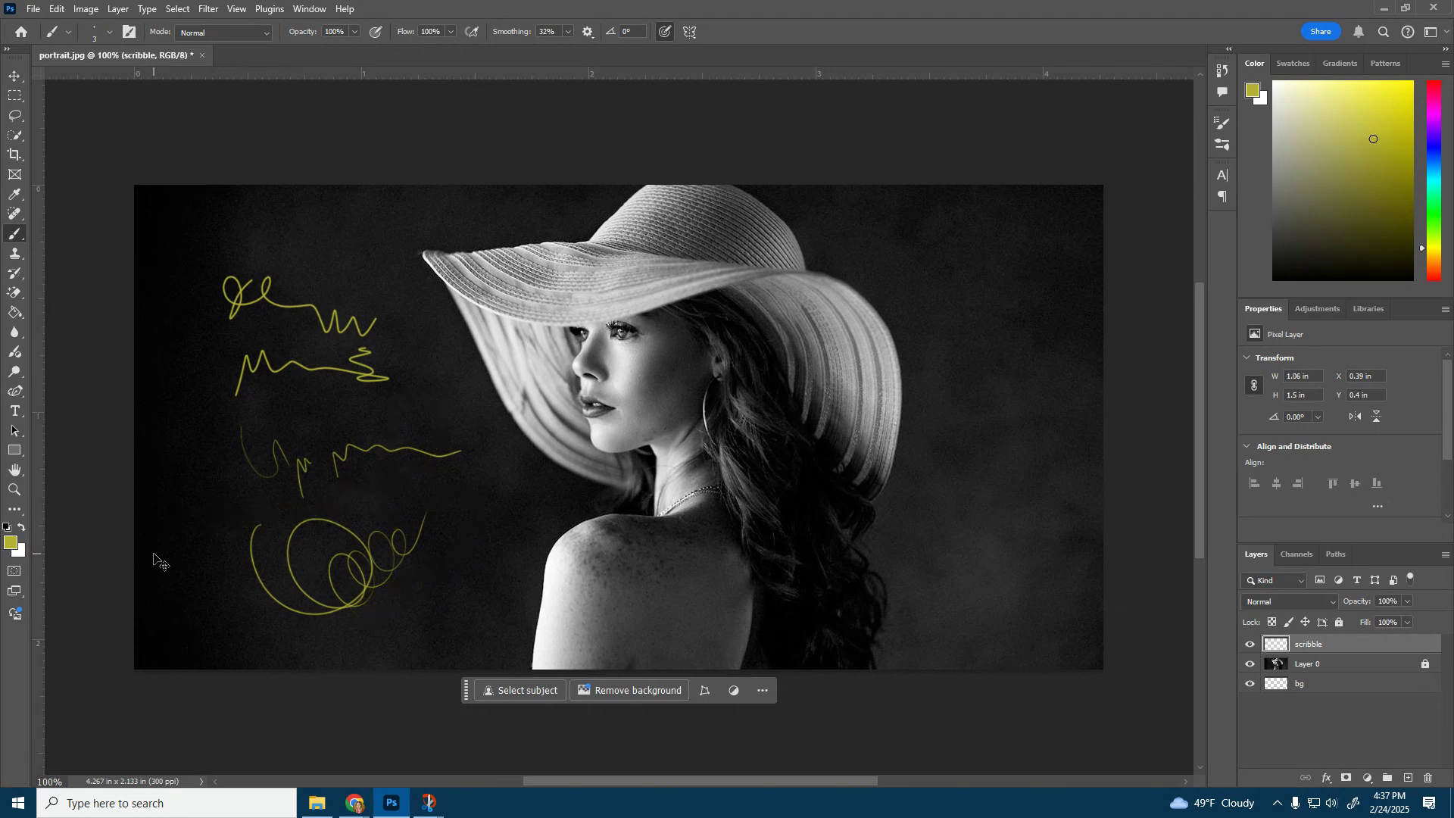
key(ctrl+z)
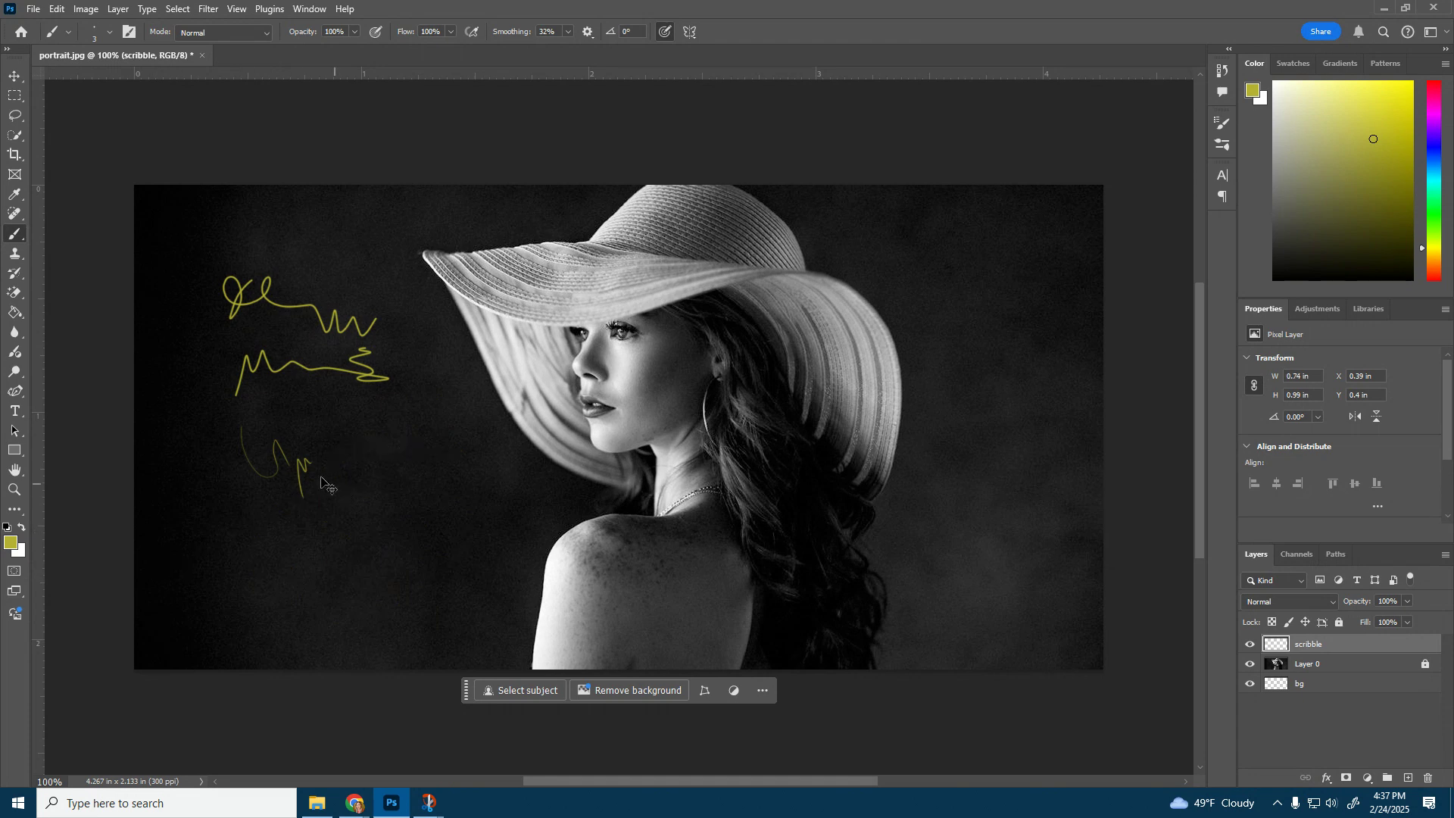
key(ctrl+z)
key(ctrl+z)
key(ctrl+z)
key(ctrl+z)
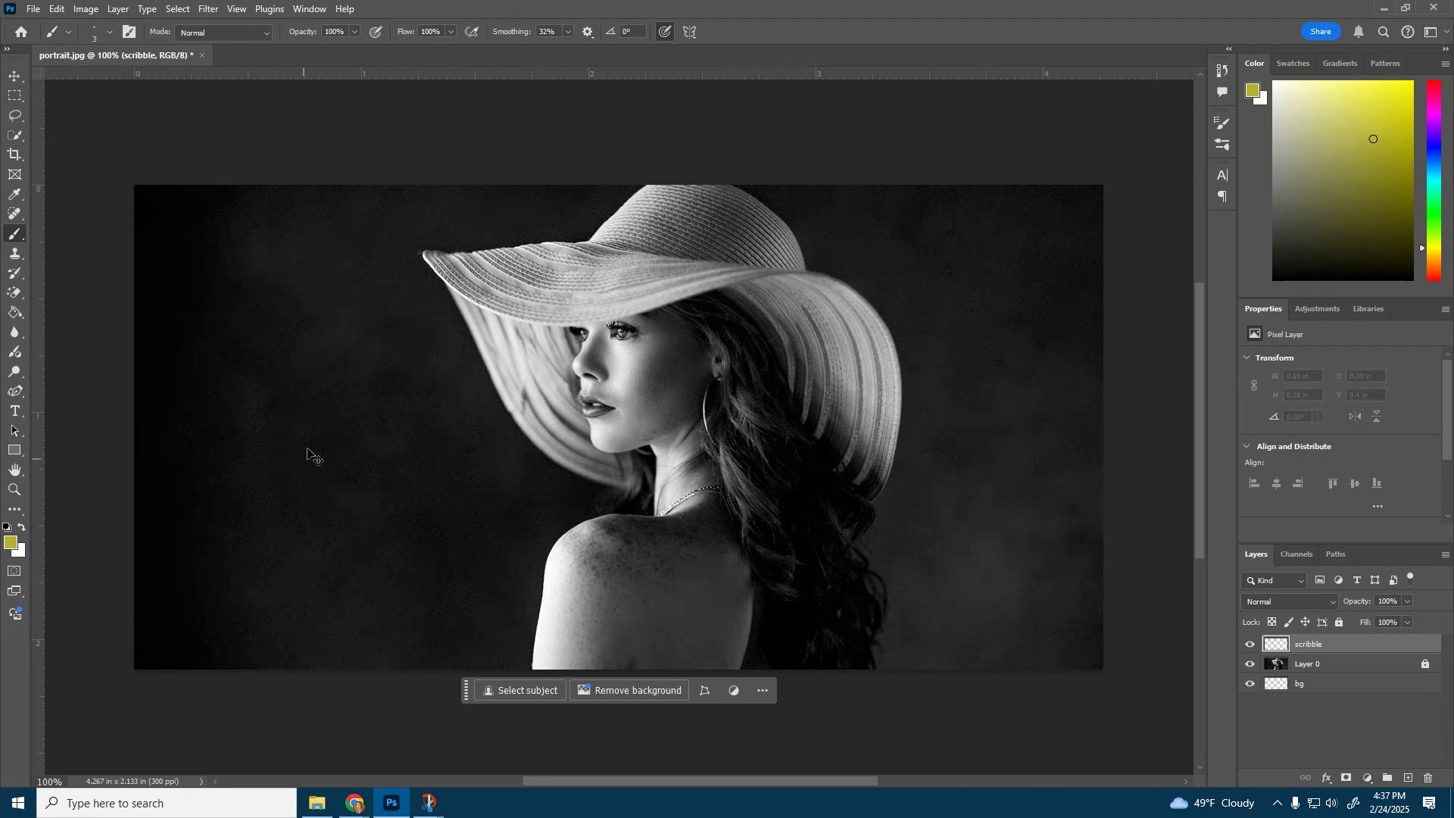
Step: Examine the brush's Shape Dynamics settings, including the size jitter control
click(304, 10)
click(331, 128)
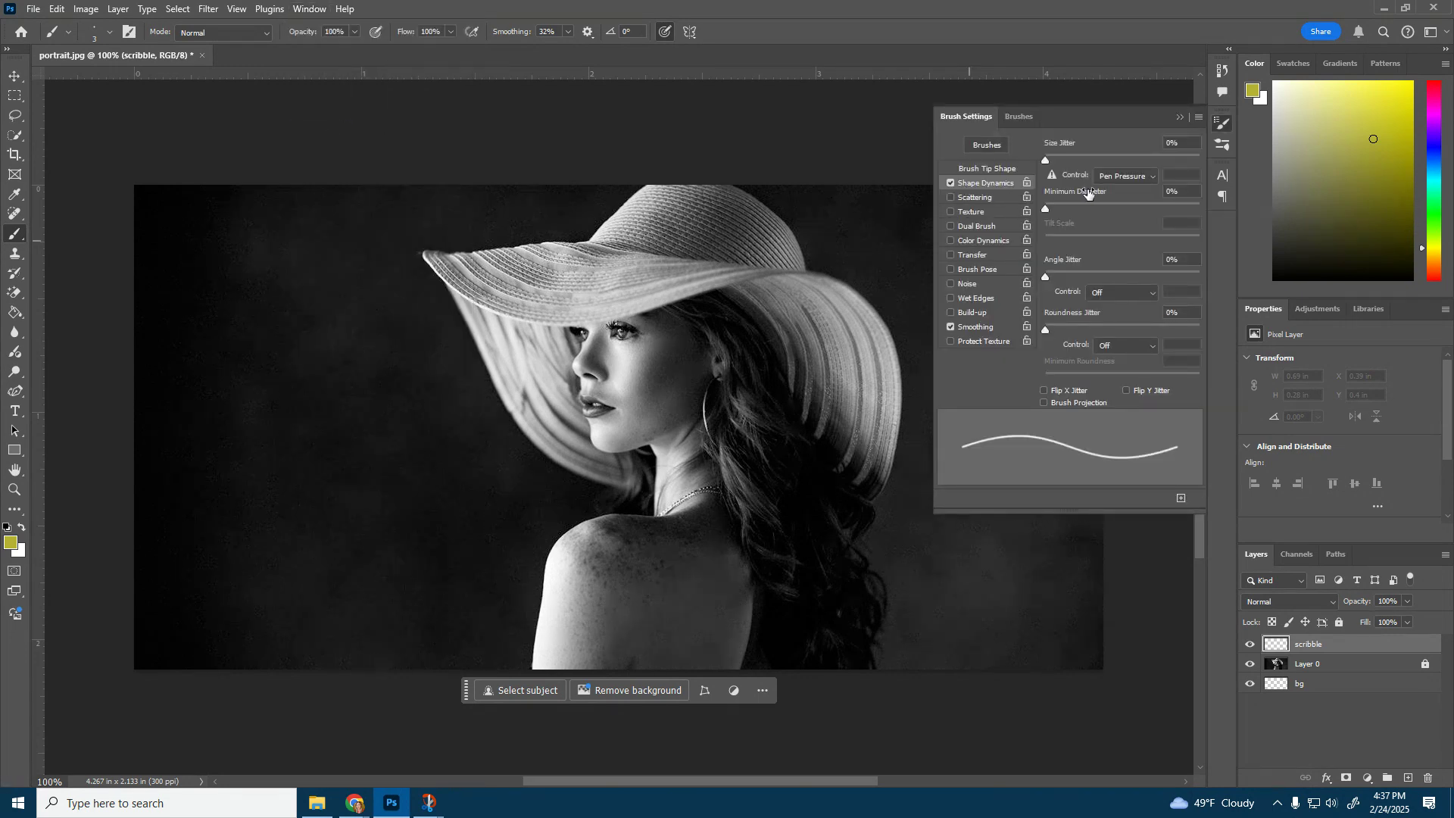
click(1179, 118)
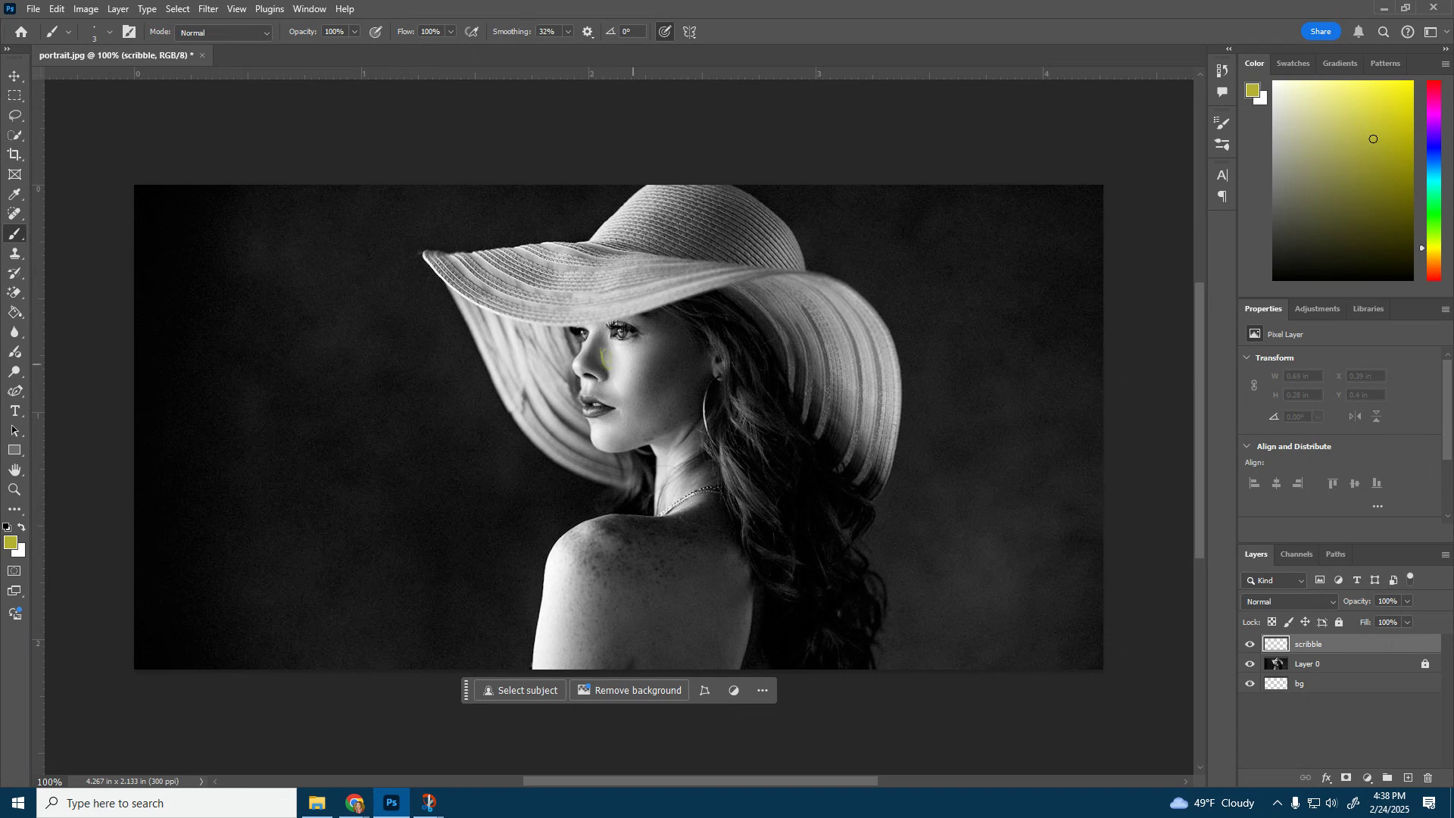
Step: Scribble dense overlapping loops over the woman's face, hair and hat brim, lowering the brush smoothing to 0% along the way
mouse_move(615, 356)
mouse_down()
mouse_move(589, 347)
mouse_move(584, 360)
mouse_move(629, 375)
mouse_move(645, 356)
mouse_up()
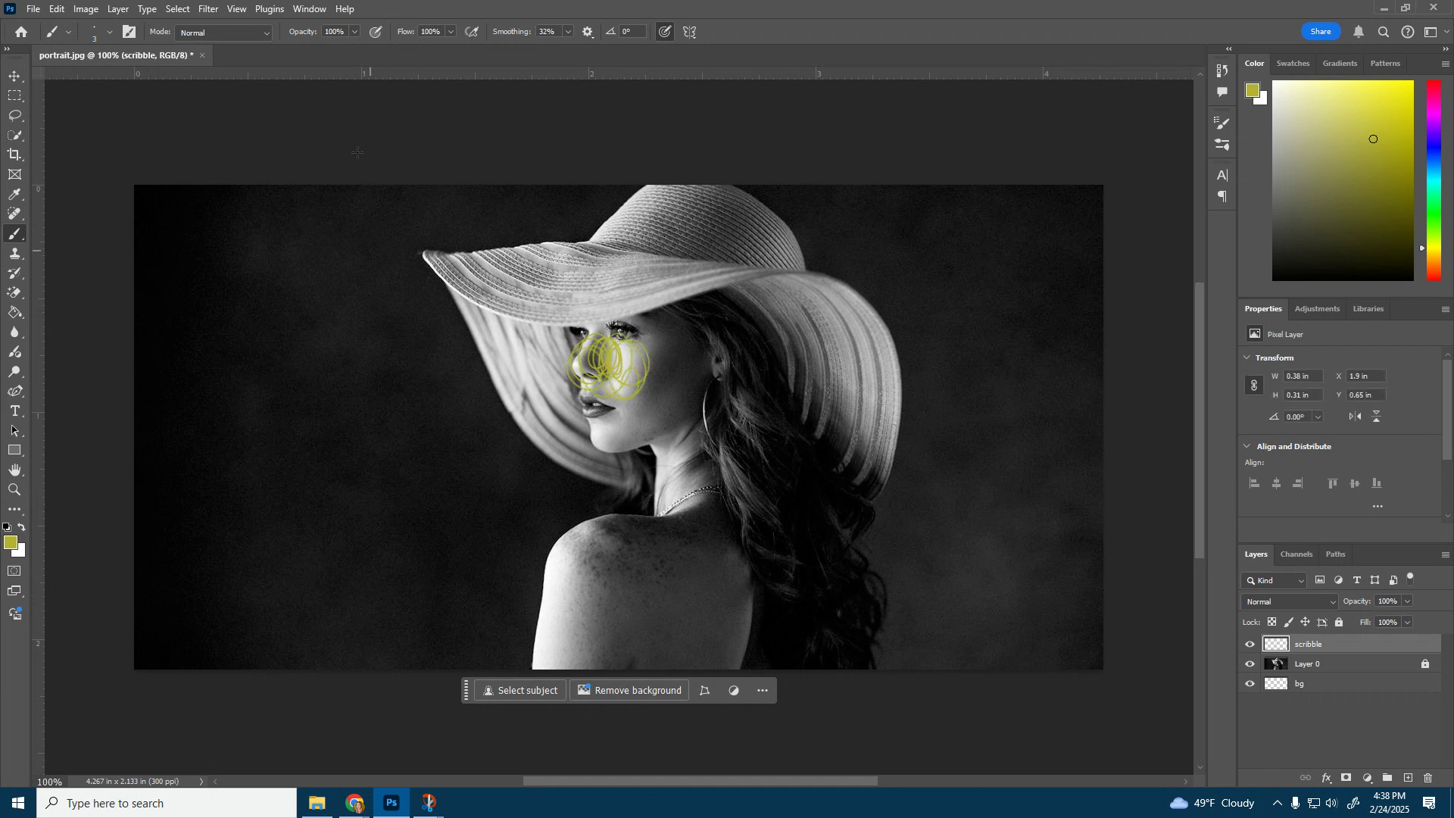
click(568, 34)
click(721, 338)
mouse_move(602, 367)
mouse_down()
mouse_move(594, 400)
mouse_move(575, 313)
mouse_move(512, 379)
mouse_move(596, 301)
mouse_move(669, 311)
mouse_move(635, 433)
mouse_move(656, 393)
mouse_move(528, 325)
mouse_move(520, 368)
mouse_move(649, 460)
mouse_move(623, 412)
mouse_move(611, 460)
mouse_move(718, 347)
mouse_move(700, 433)
mouse_move(771, 377)
mouse_move(688, 429)
mouse_move(647, 285)
mouse_move(644, 356)
mouse_move(638, 275)
mouse_move(618, 335)
mouse_move(606, 262)
mouse_move(548, 399)
mouse_move(511, 338)
mouse_move(573, 306)
mouse_move(559, 419)
mouse_move(628, 343)
mouse_move(604, 375)
mouse_move(698, 402)
mouse_move(709, 443)
mouse_move(731, 378)
mouse_move(777, 414)
mouse_move(712, 306)
mouse_move(758, 343)
mouse_move(675, 269)
mouse_move(623, 394)
mouse_move(671, 337)
mouse_move(609, 402)
mouse_up()
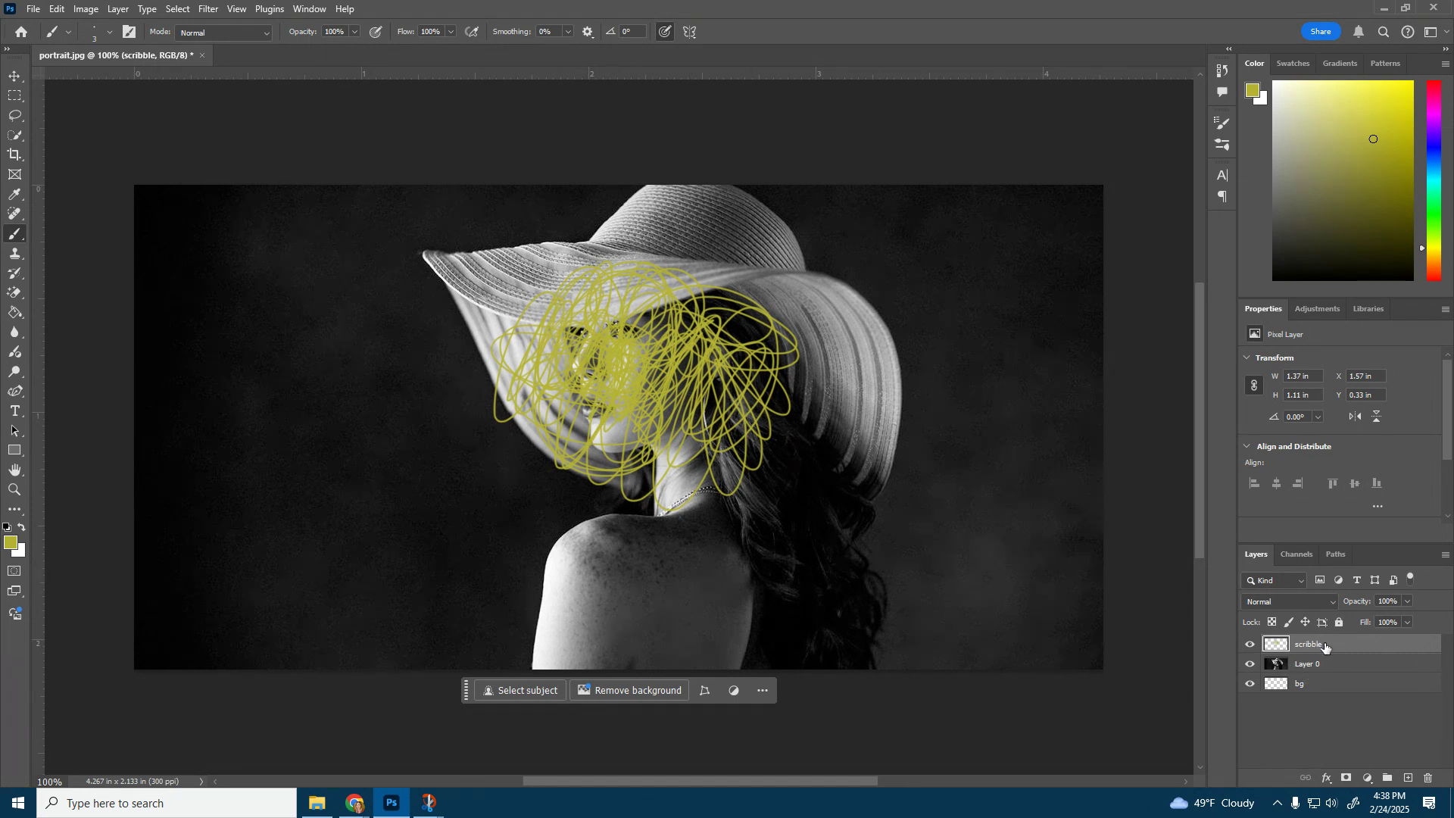
Step: Place the scribble layer beneath the portrait layer and clip the portrait to it with a clipping mask
drag(1321, 646, 1322, 671)
click(1305, 646)
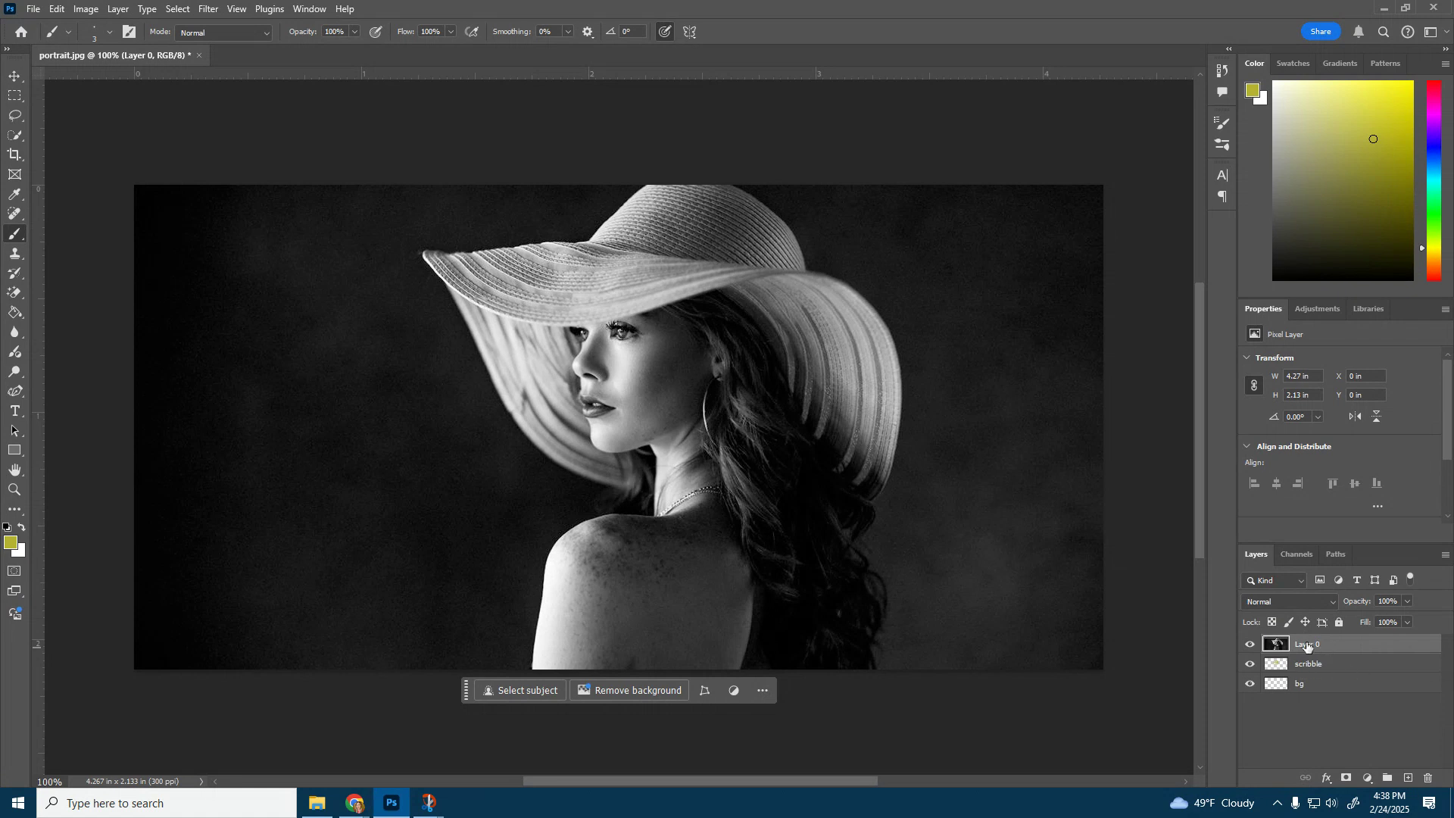
right_click(1362, 649)
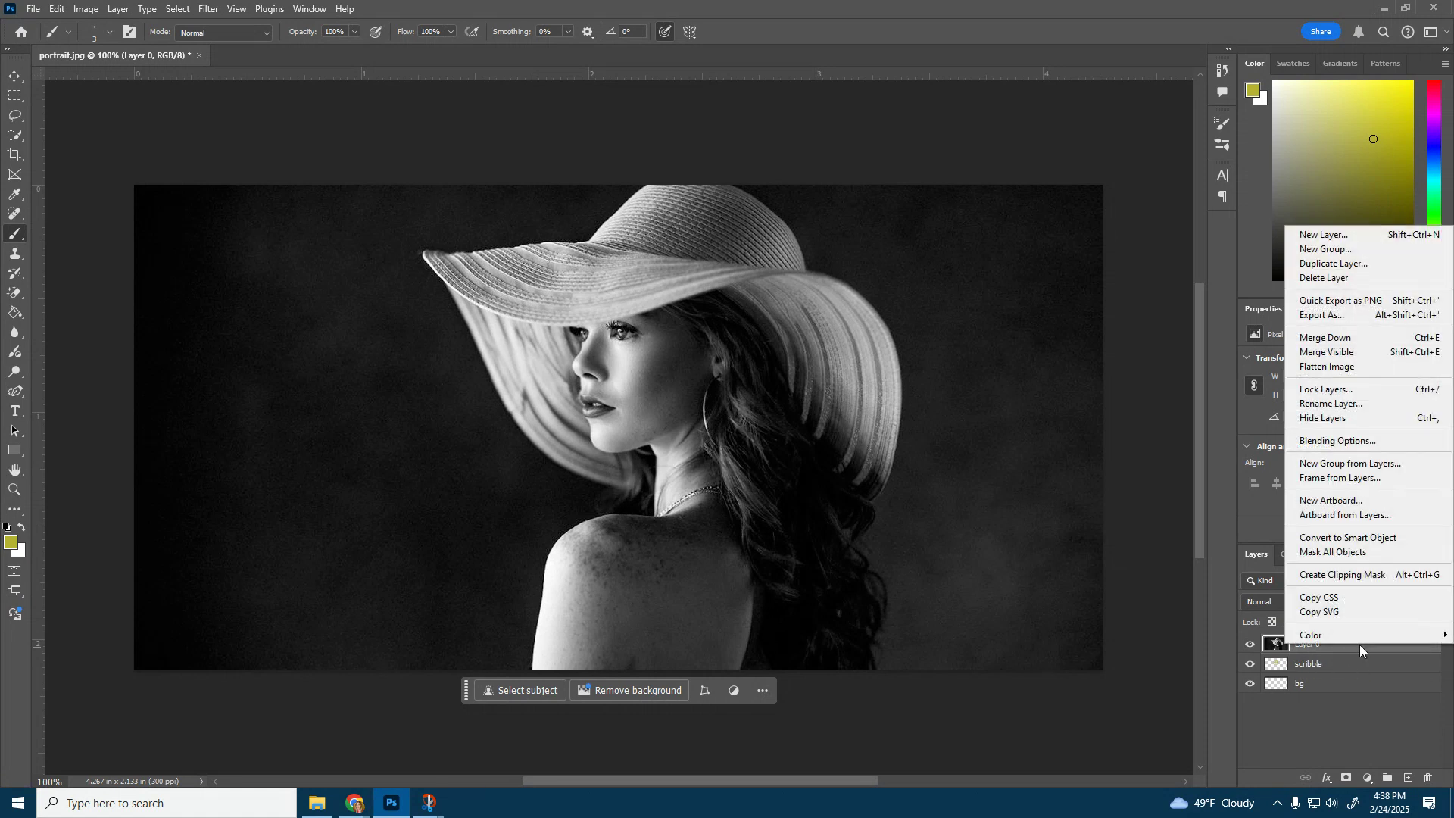
click(1337, 576)
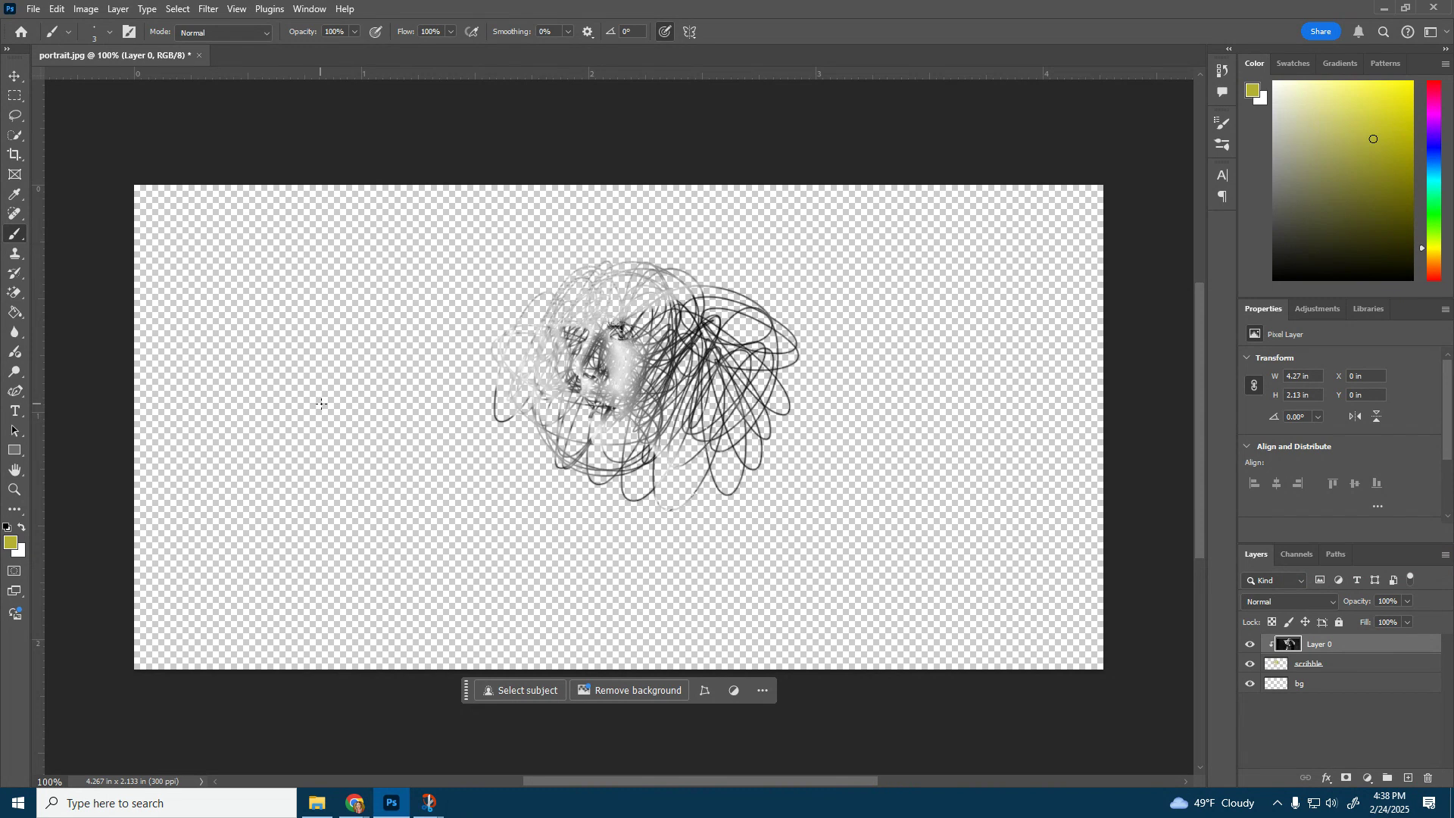
Step: Fill the bg layer with a dark olive colour using the Paint Bucket
click(1387, 216)
click(1298, 686)
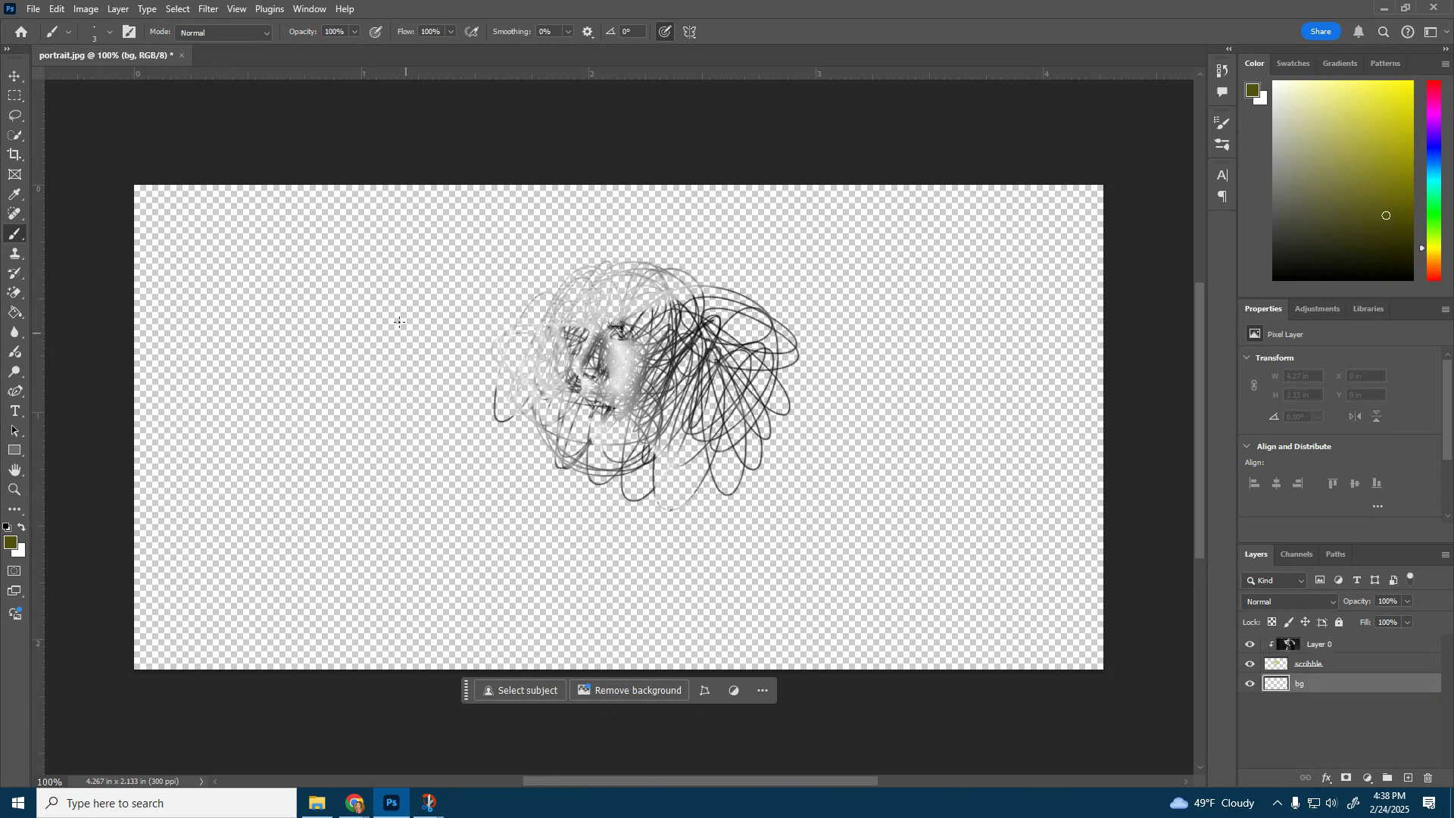
click(17, 312)
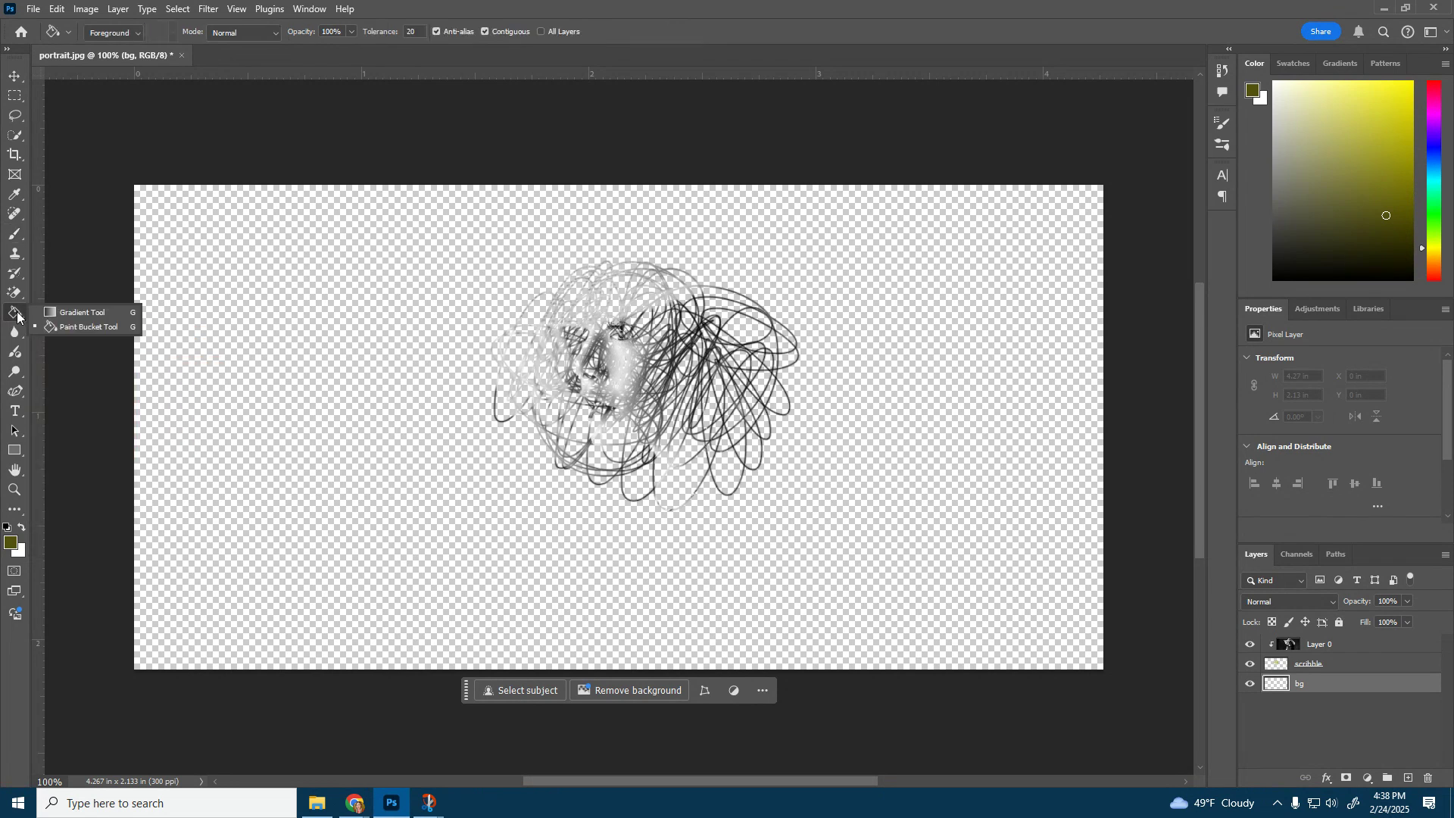
click(76, 327)
click(966, 553)
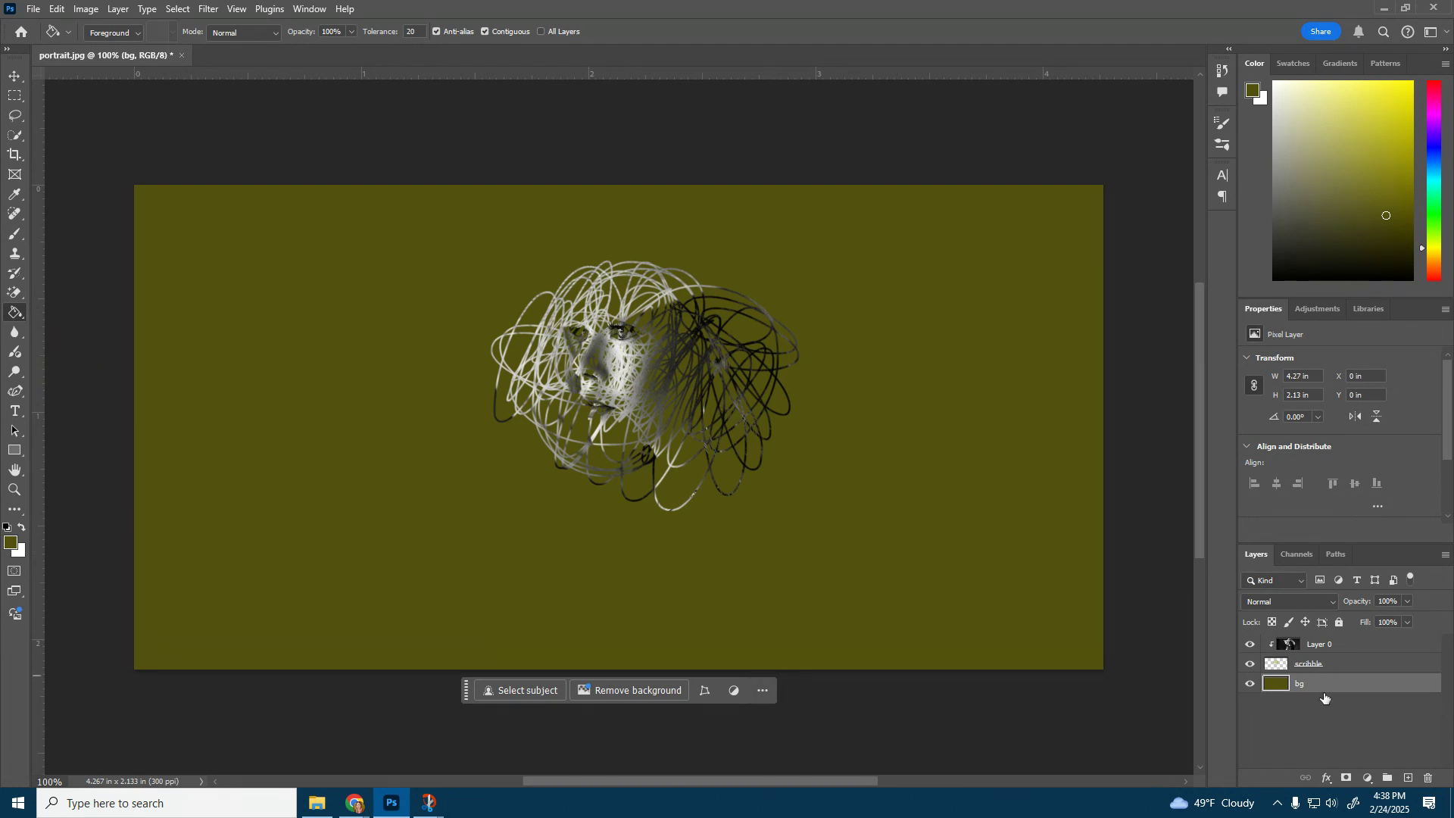
Step: Brush more dense looping scribbles on the scribble layer to reveal the woman's face, hat brim, neck and hair
click(1321, 663)
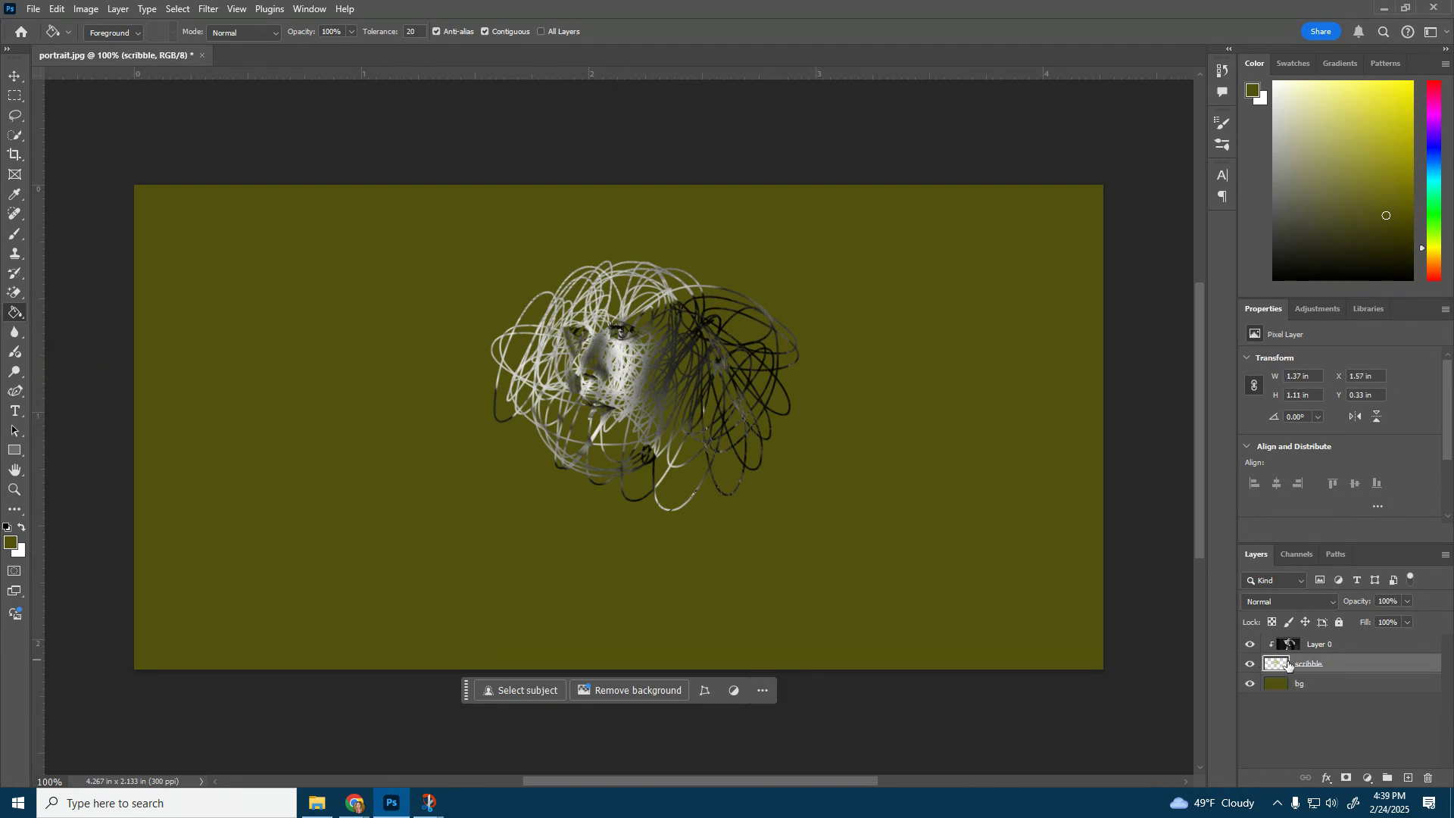
click(15, 234)
mouse_move(604, 464)
mouse_down()
mouse_move(553, 500)
mouse_move(519, 428)
mouse_move(615, 482)
mouse_move(629, 424)
mouse_move(617, 405)
mouse_move(637, 444)
mouse_move(670, 402)
mouse_move(615, 383)
mouse_up()
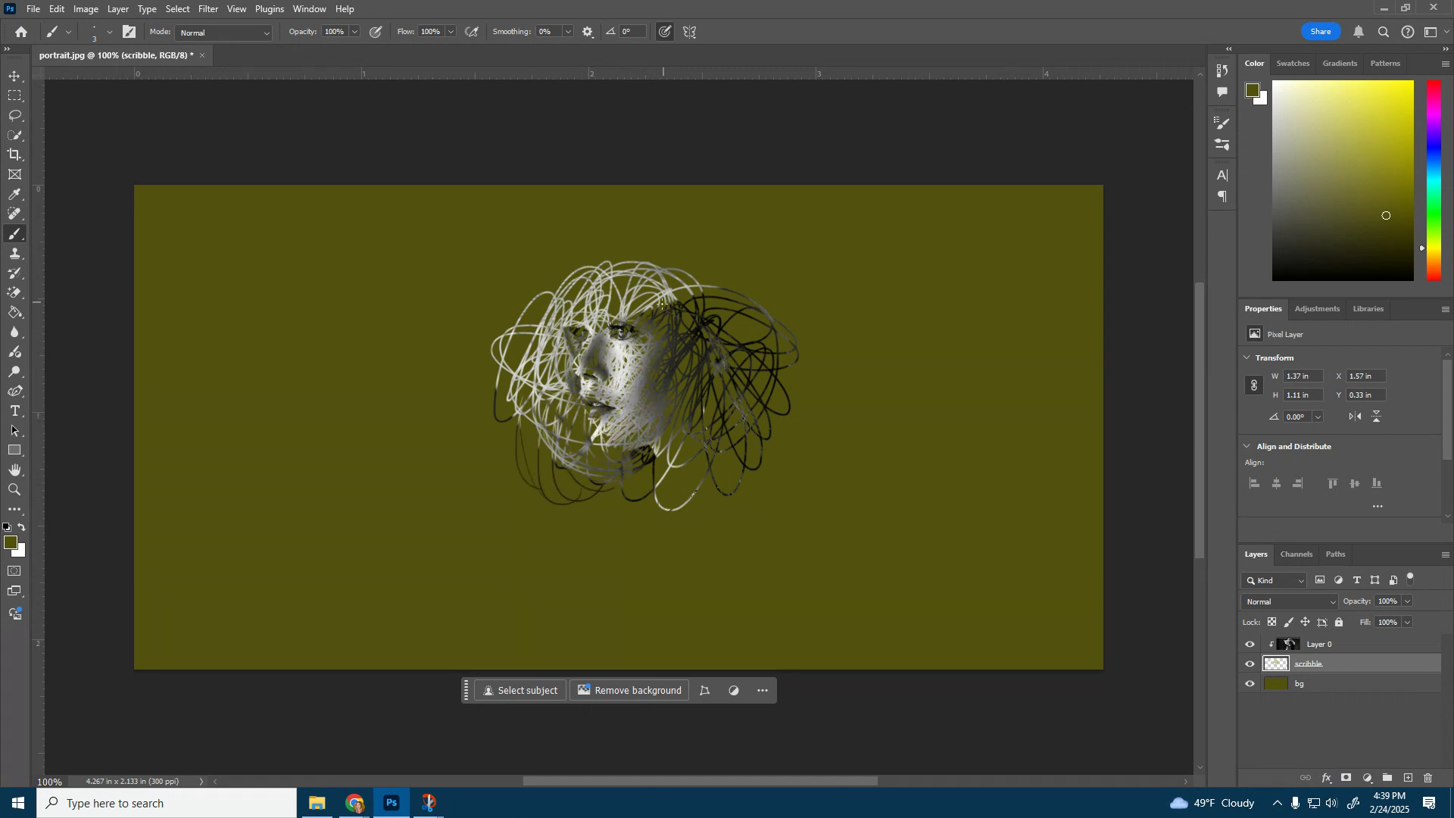
mouse_move(663, 303)
mouse_down()
mouse_move(624, 310)
mouse_move(628, 288)
mouse_move(610, 299)
mouse_move(592, 349)
mouse_move(603, 305)
mouse_move(645, 252)
mouse_move(608, 282)
mouse_move(606, 267)
mouse_move(618, 318)
mouse_move(602, 365)
mouse_move(722, 256)
mouse_move(727, 283)
mouse_move(650, 348)
mouse_move(662, 334)
mouse_move(581, 305)
mouse_move(538, 348)
mouse_move(504, 336)
mouse_move(484, 352)
mouse_move(551, 359)
mouse_move(527, 389)
mouse_move(594, 395)
mouse_move(590, 483)
mouse_move(644, 506)
mouse_move(656, 396)
mouse_move(720, 442)
mouse_move(784, 315)
mouse_move(699, 259)
mouse_move(629, 333)
mouse_move(539, 267)
mouse_move(513, 275)
mouse_move(572, 389)
mouse_move(612, 387)
mouse_up()
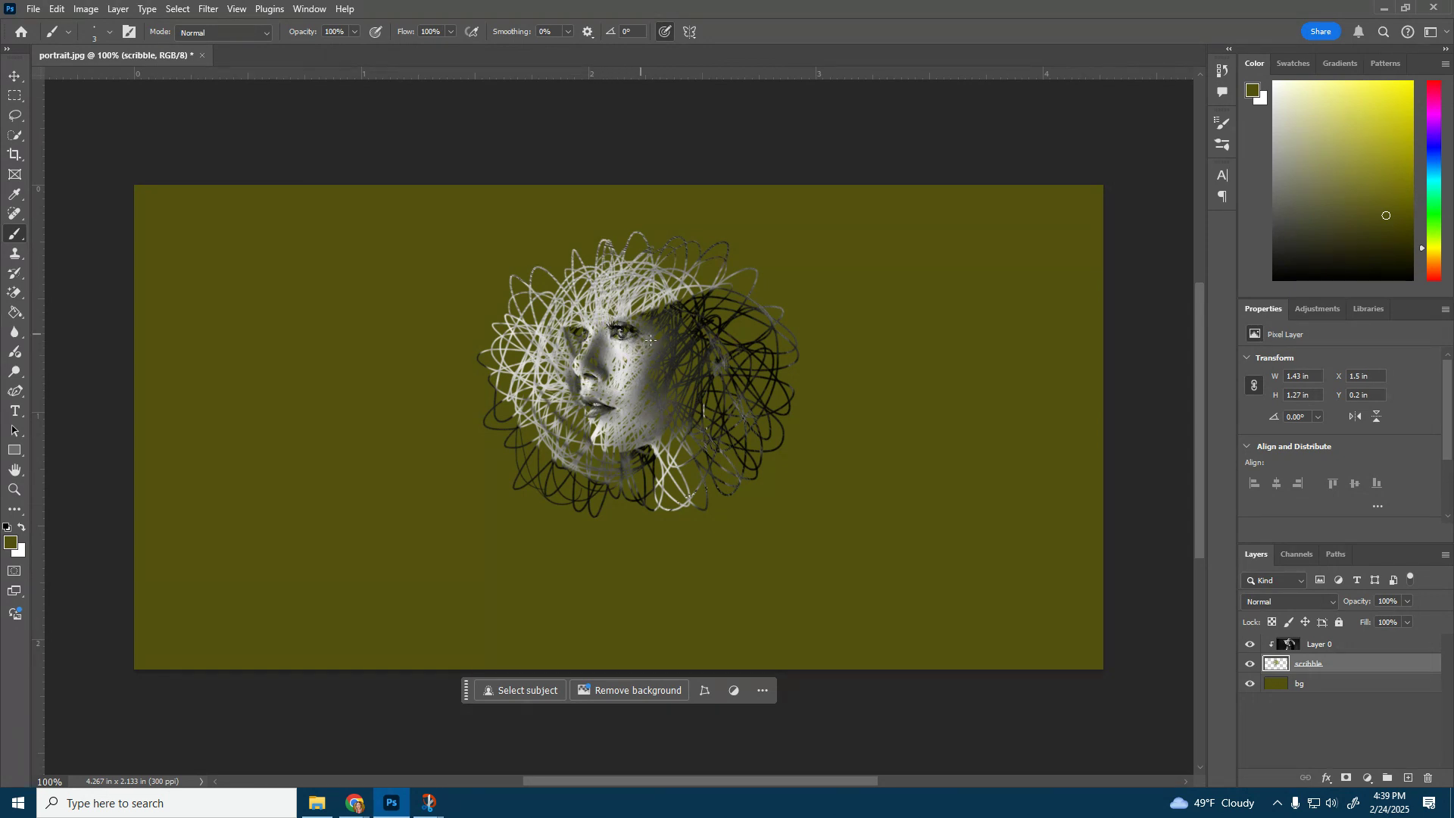
mouse_move(585, 350)
mouse_down()
mouse_move(577, 304)
mouse_move(600, 327)
mouse_up()
drag(601, 415, 570, 433)
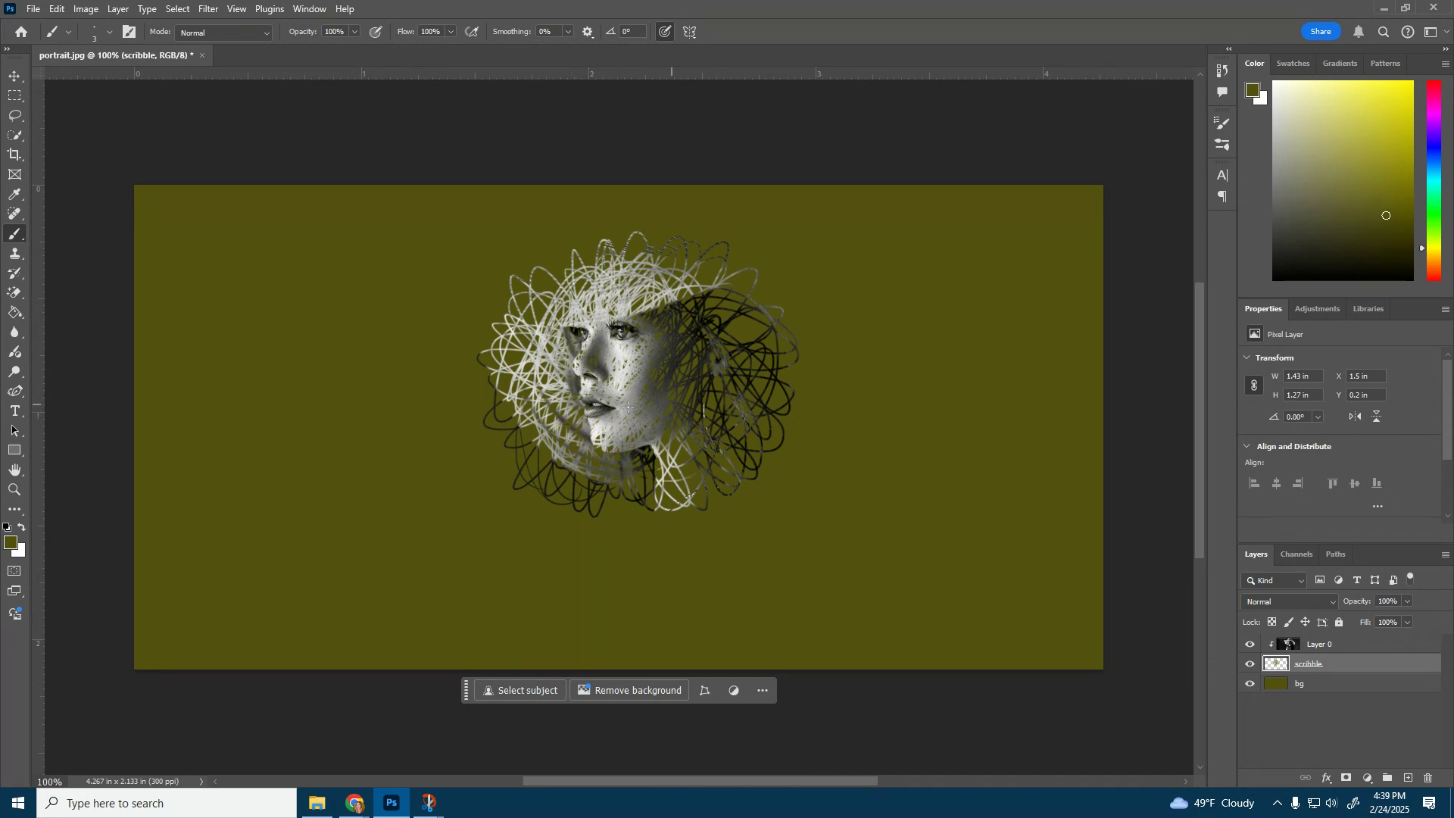
mouse_move(636, 504)
mouse_down()
mouse_move(731, 530)
mouse_move(666, 477)
mouse_move(761, 538)
mouse_move(780, 484)
mouse_move(822, 466)
mouse_move(757, 412)
mouse_move(780, 492)
mouse_move(711, 477)
mouse_move(746, 333)
mouse_move(715, 402)
mouse_move(715, 315)
mouse_move(744, 454)
mouse_move(803, 424)
mouse_move(826, 477)
mouse_move(803, 485)
mouse_up()
mouse_move(704, 502)
mouse_down()
mouse_move(619, 411)
mouse_move(607, 513)
mouse_move(681, 451)
mouse_move(711, 562)
mouse_up()
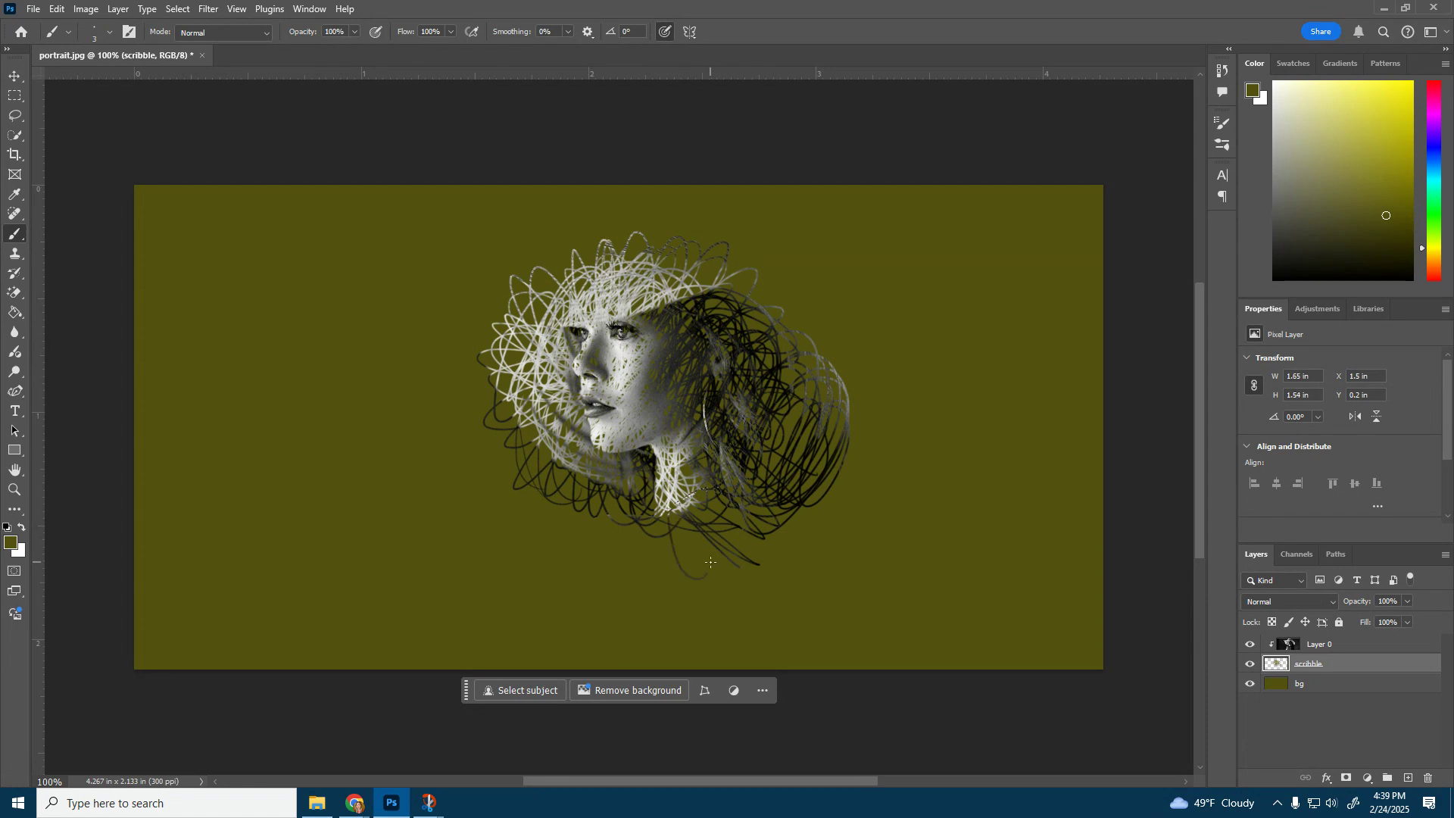
Step: Release the portrait layer's clipping mask with the scribble layer hidden, and add a new empty layer above the portrait
click(1251, 664)
right_click(1308, 646)
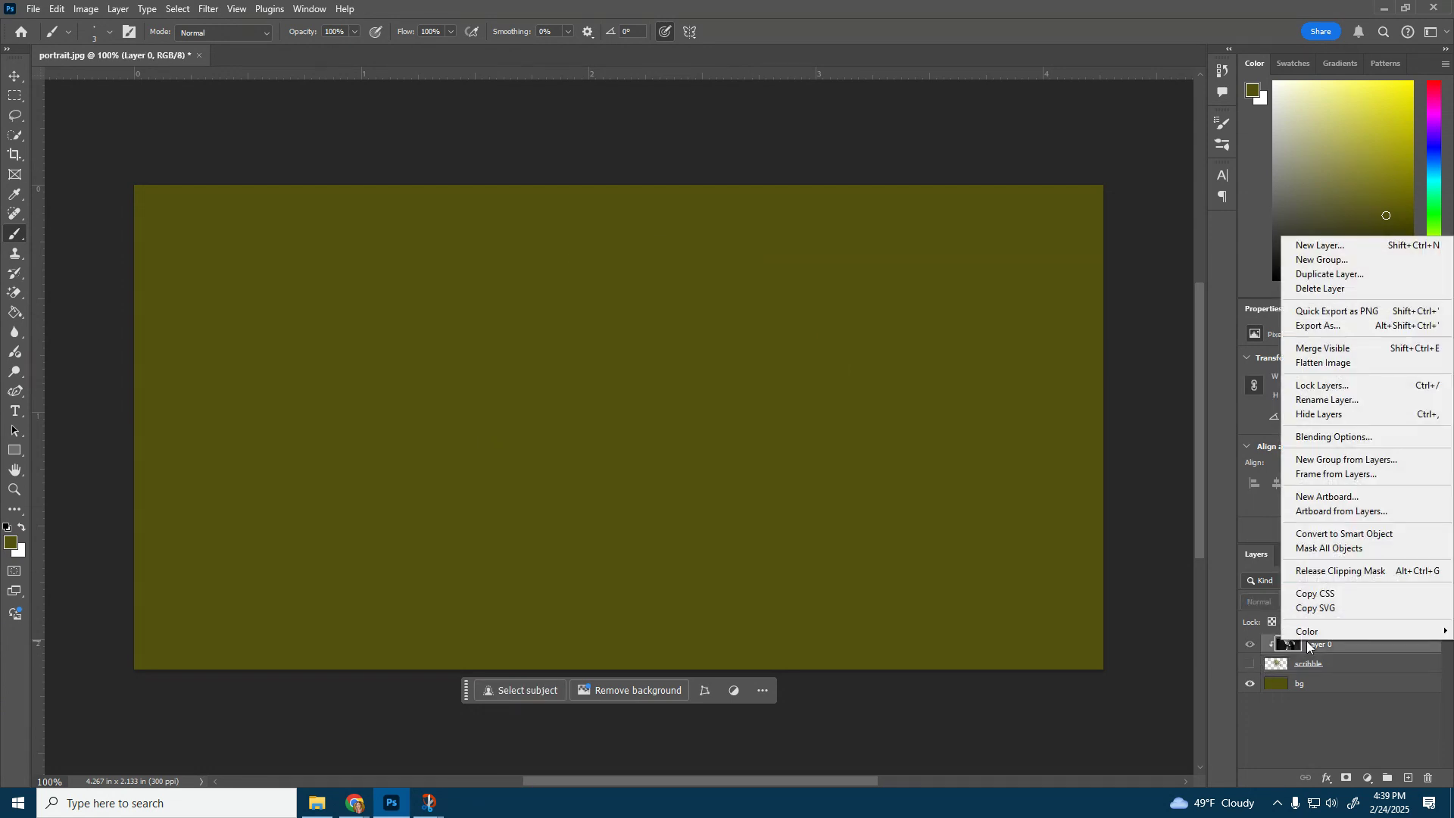
click(1339, 572)
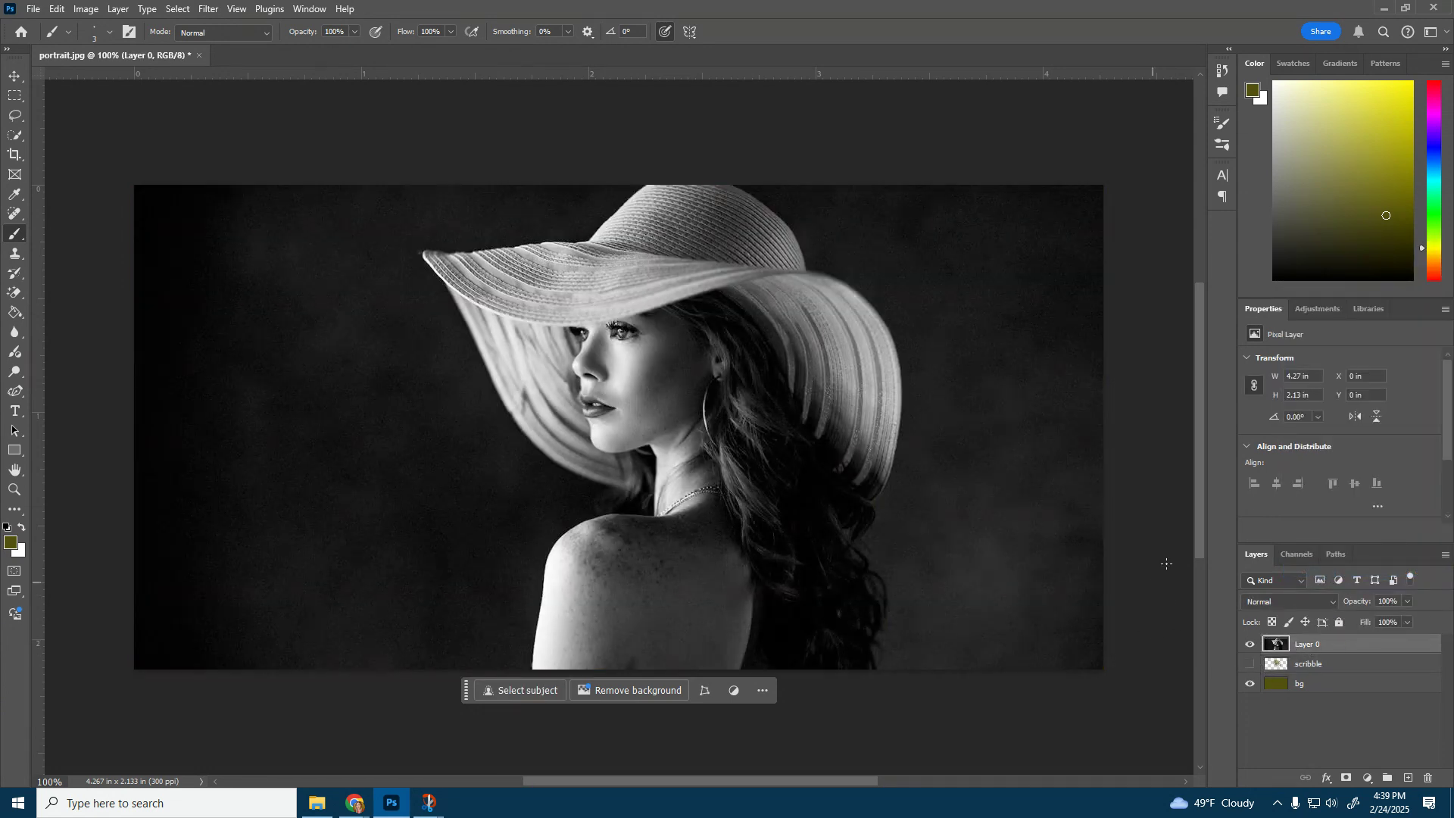
click(1398, 773)
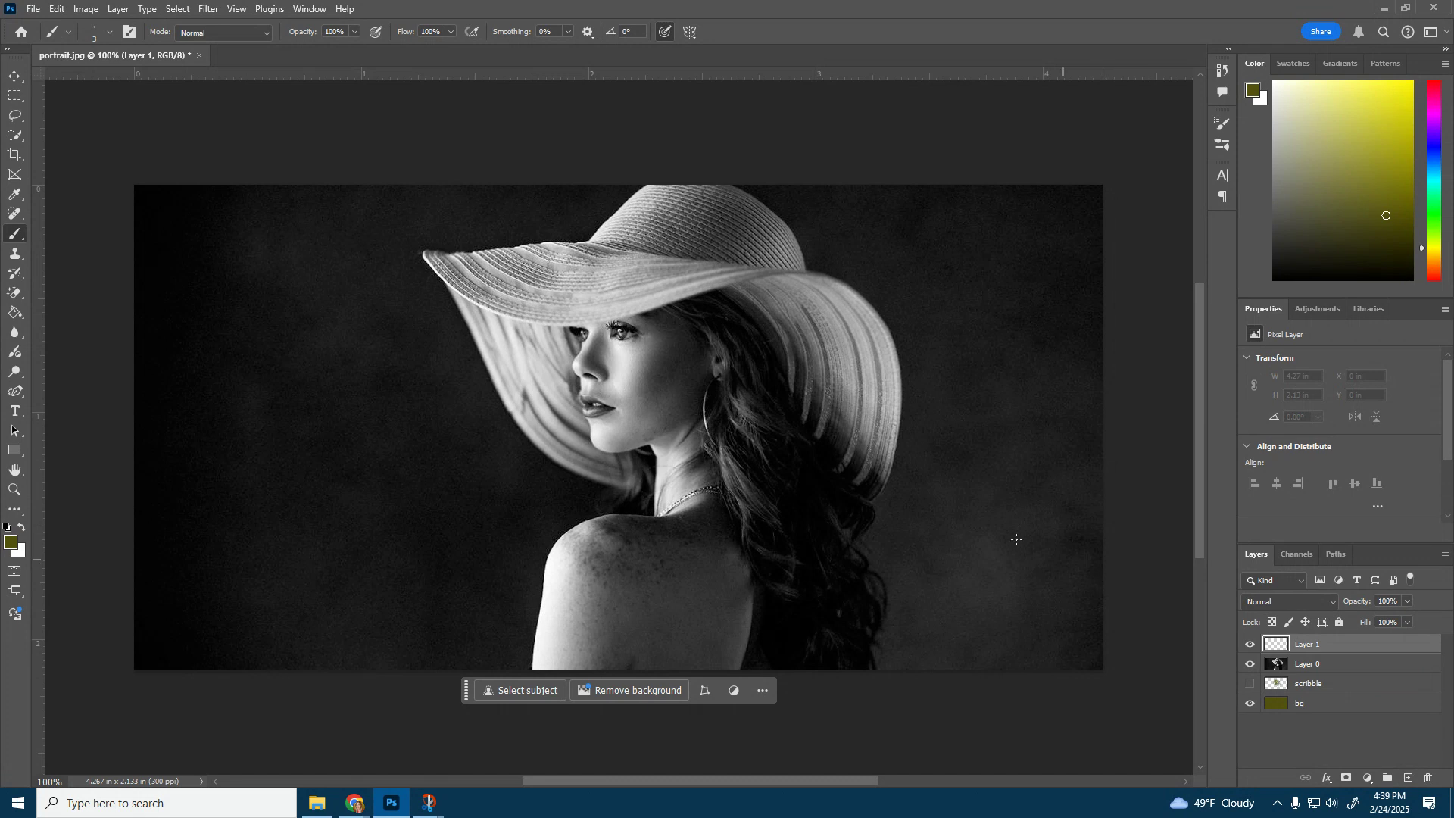
Step: Set up Dual Axis paint symmetry, scaled to 68.25% and centred over the woman's face
click(691, 33)
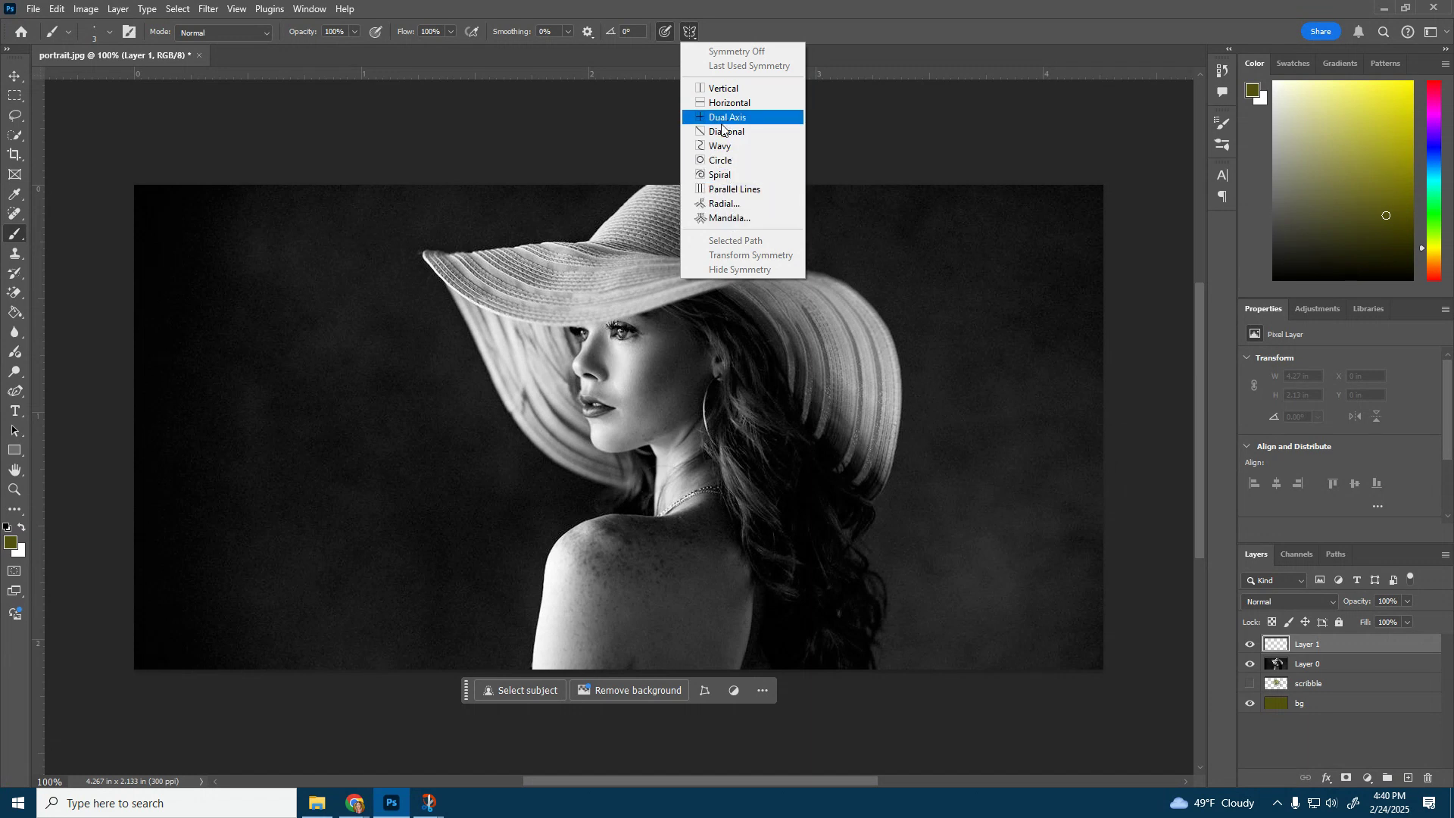
click(718, 119)
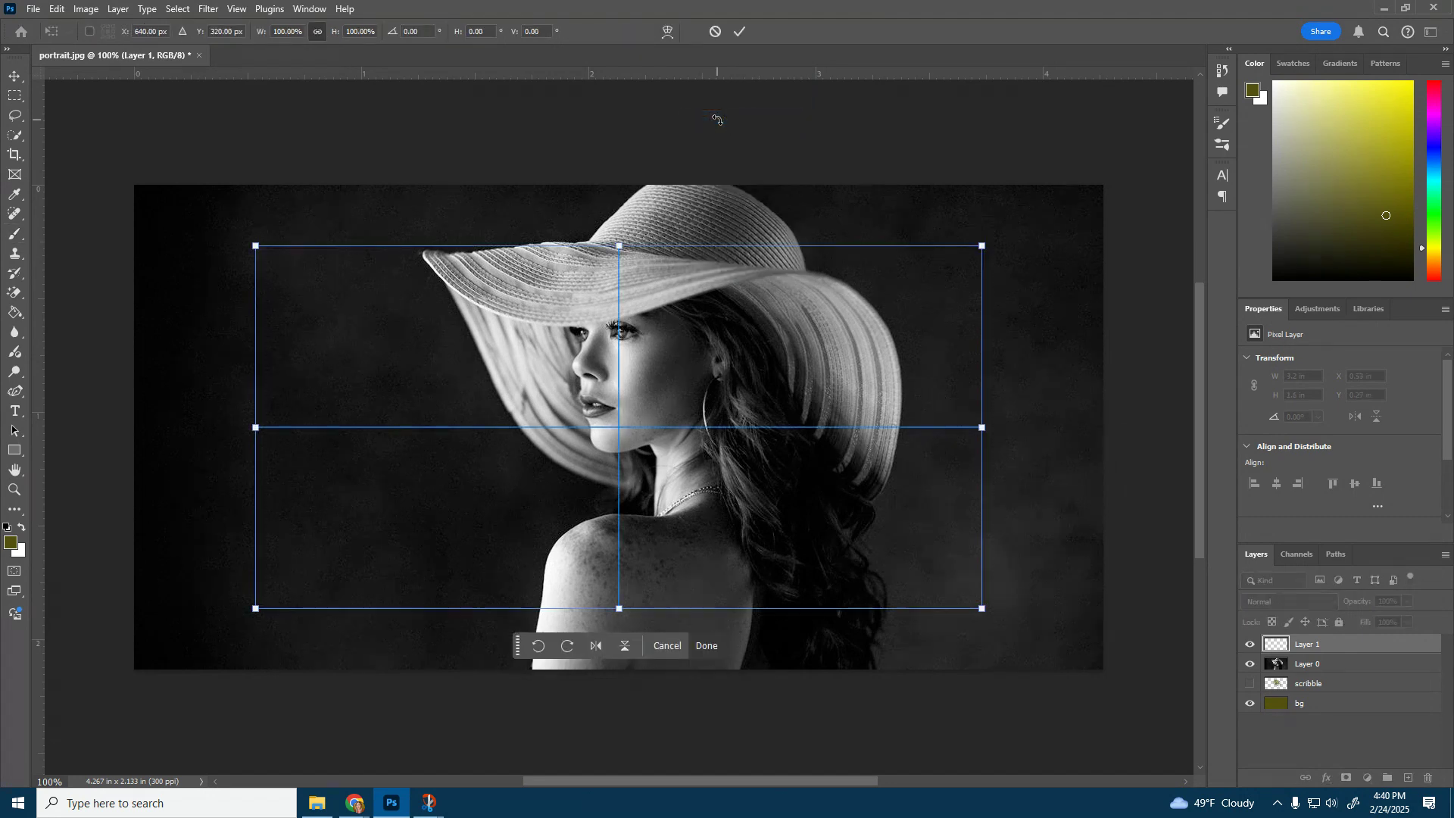
drag(983, 608, 741, 482)
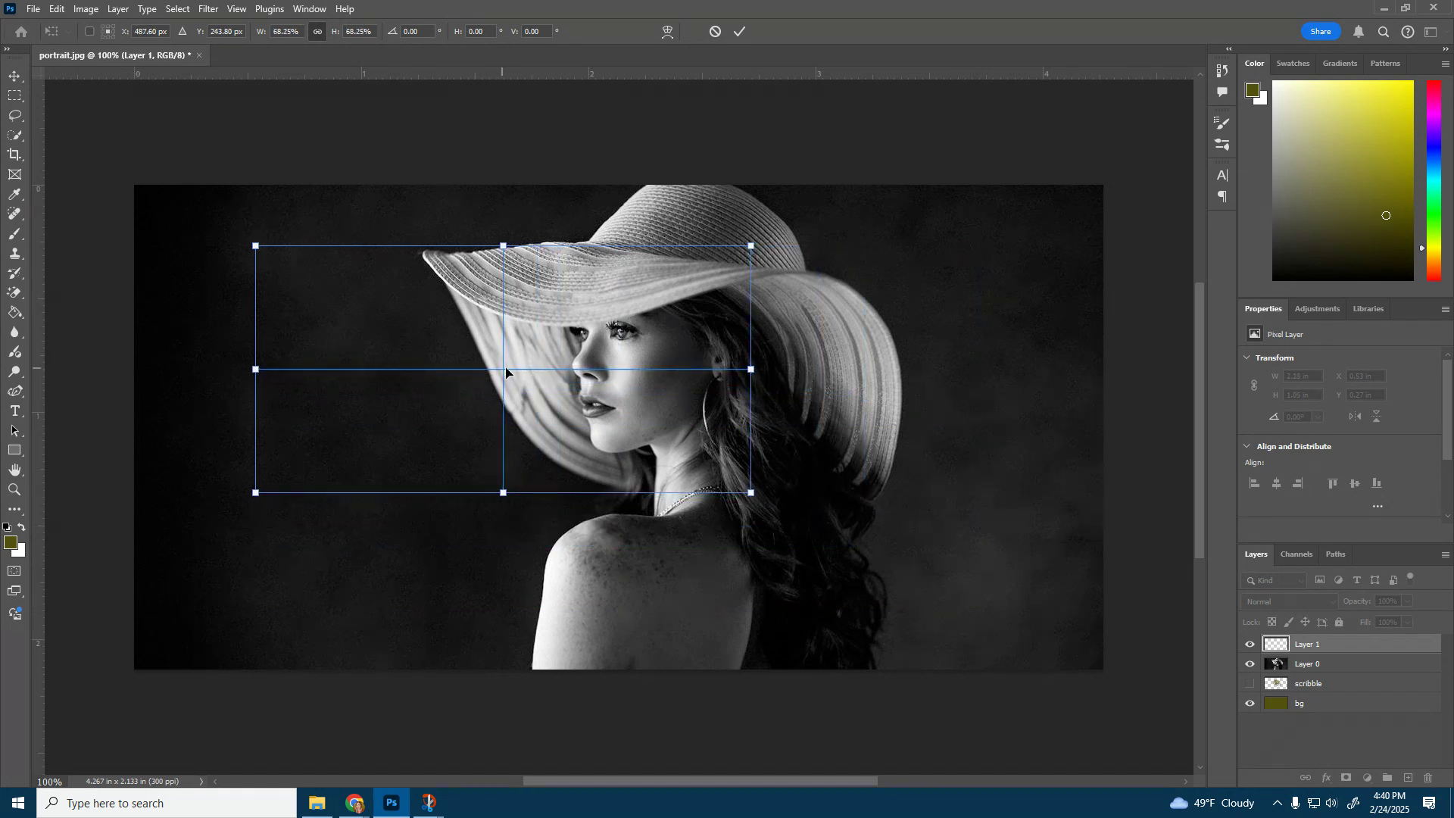
drag(506, 371, 624, 372)
drag(627, 368, 617, 366)
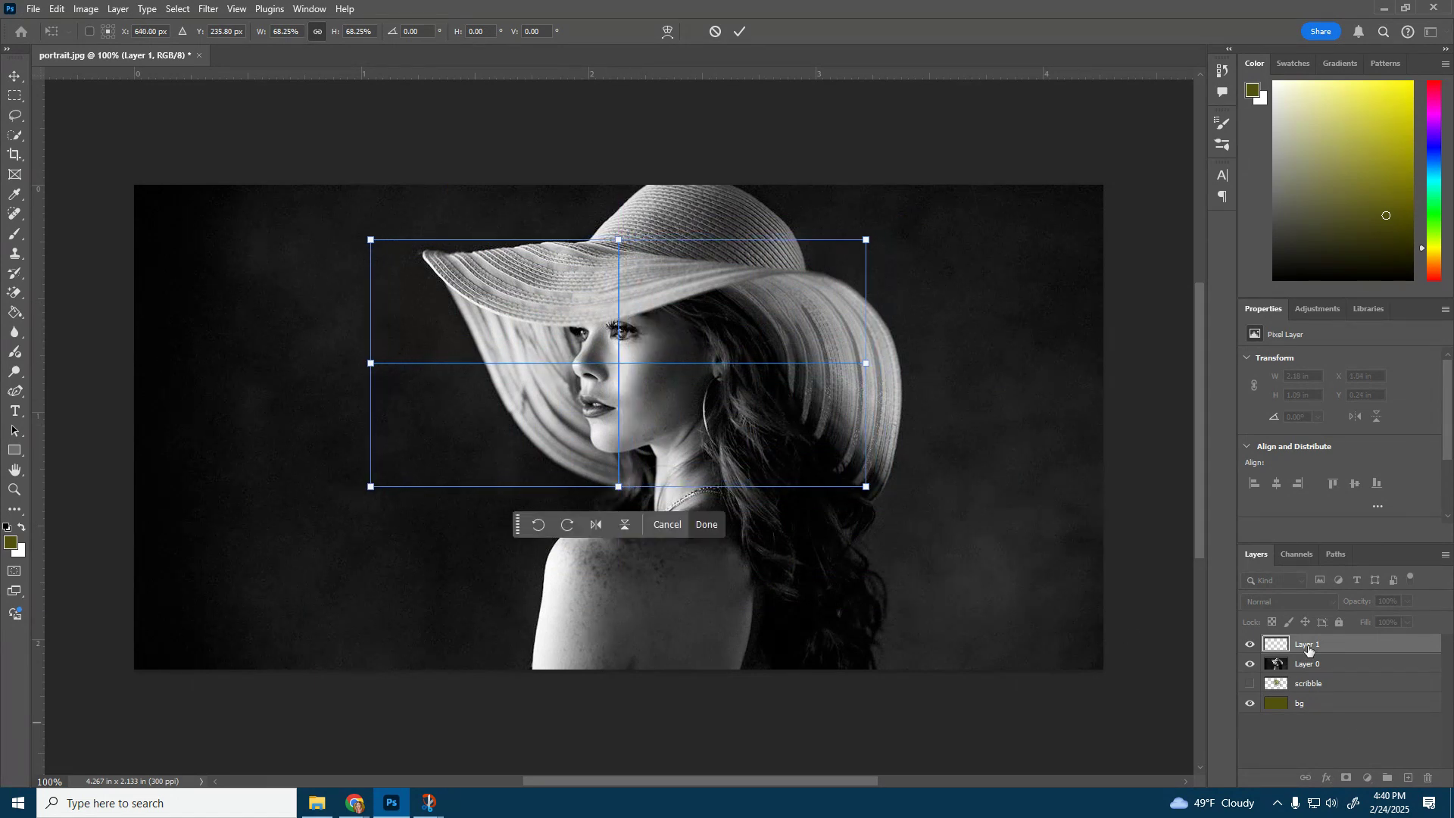
Step: Paint symmetrical loops on Layer 1 outward from the face along the vertical and horizontal axes
click(14, 239)
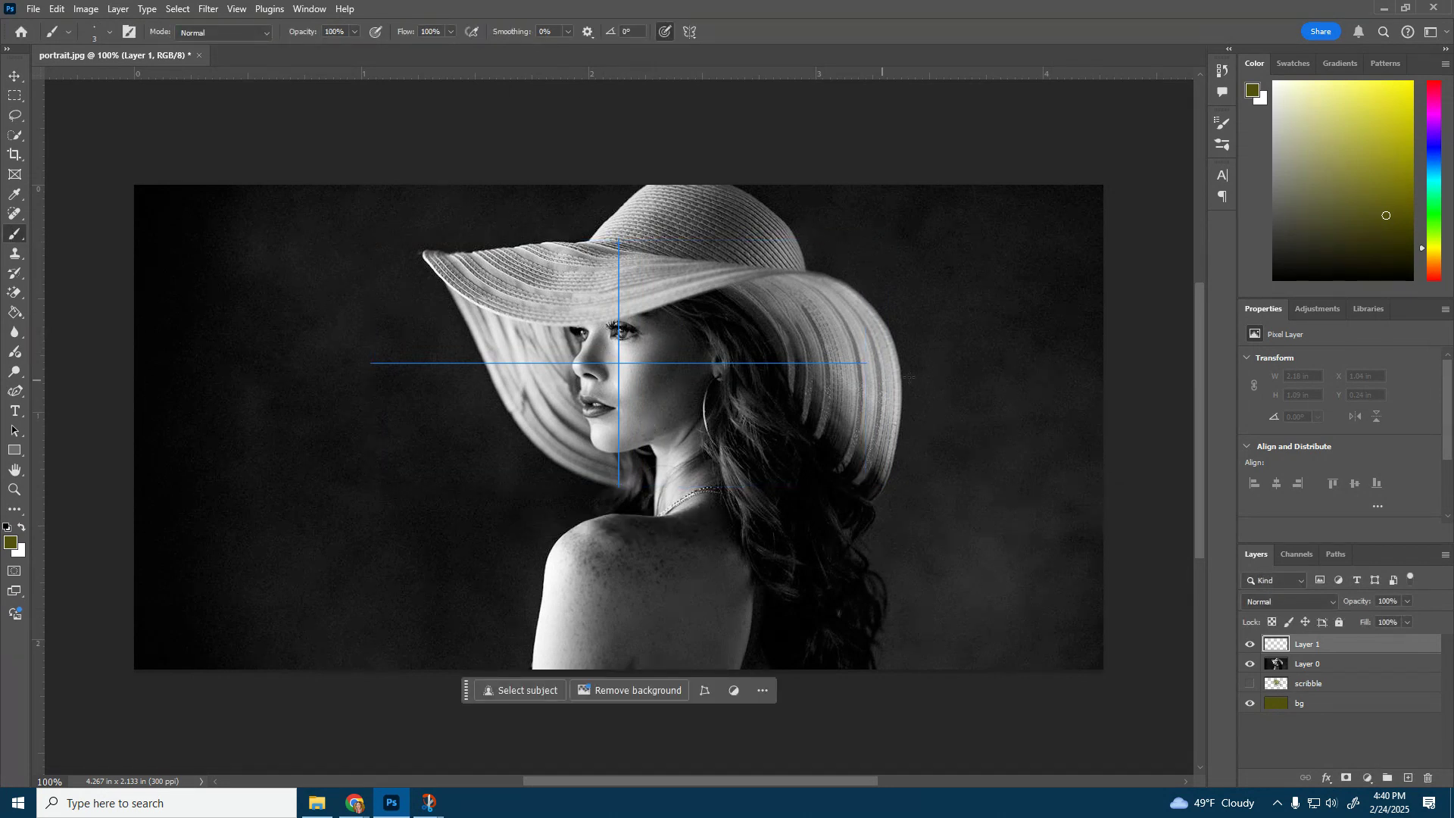
mouse_move(617, 373)
mouse_down()
mouse_move(577, 375)
mouse_move(540, 358)
mouse_move(528, 378)
mouse_move(550, 328)
mouse_move(619, 322)
mouse_move(627, 251)
mouse_up()
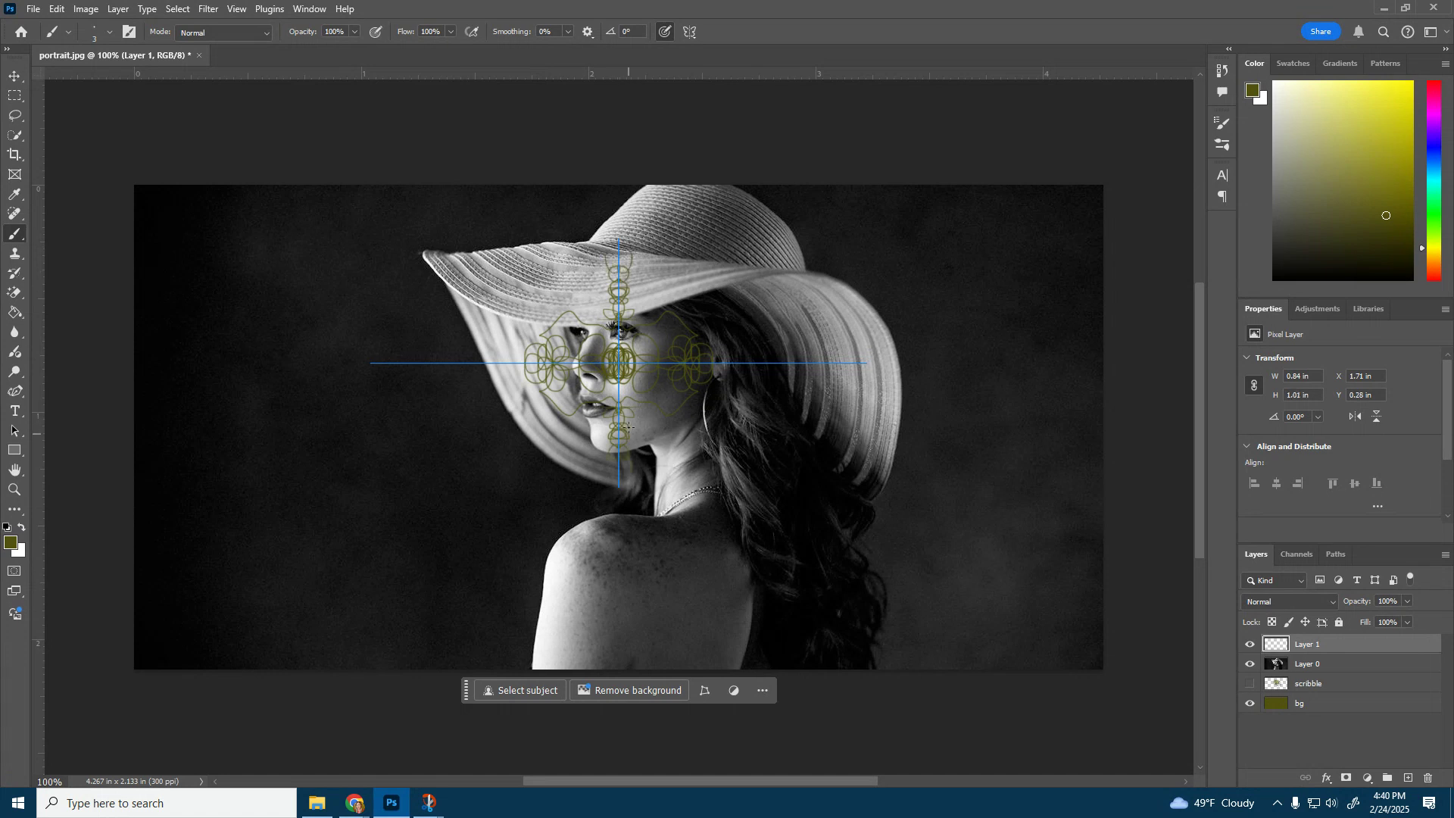
mouse_move(513, 350)
mouse_down()
mouse_move(448, 380)
mouse_move(595, 362)
mouse_move(604, 383)
mouse_move(617, 352)
mouse_up()
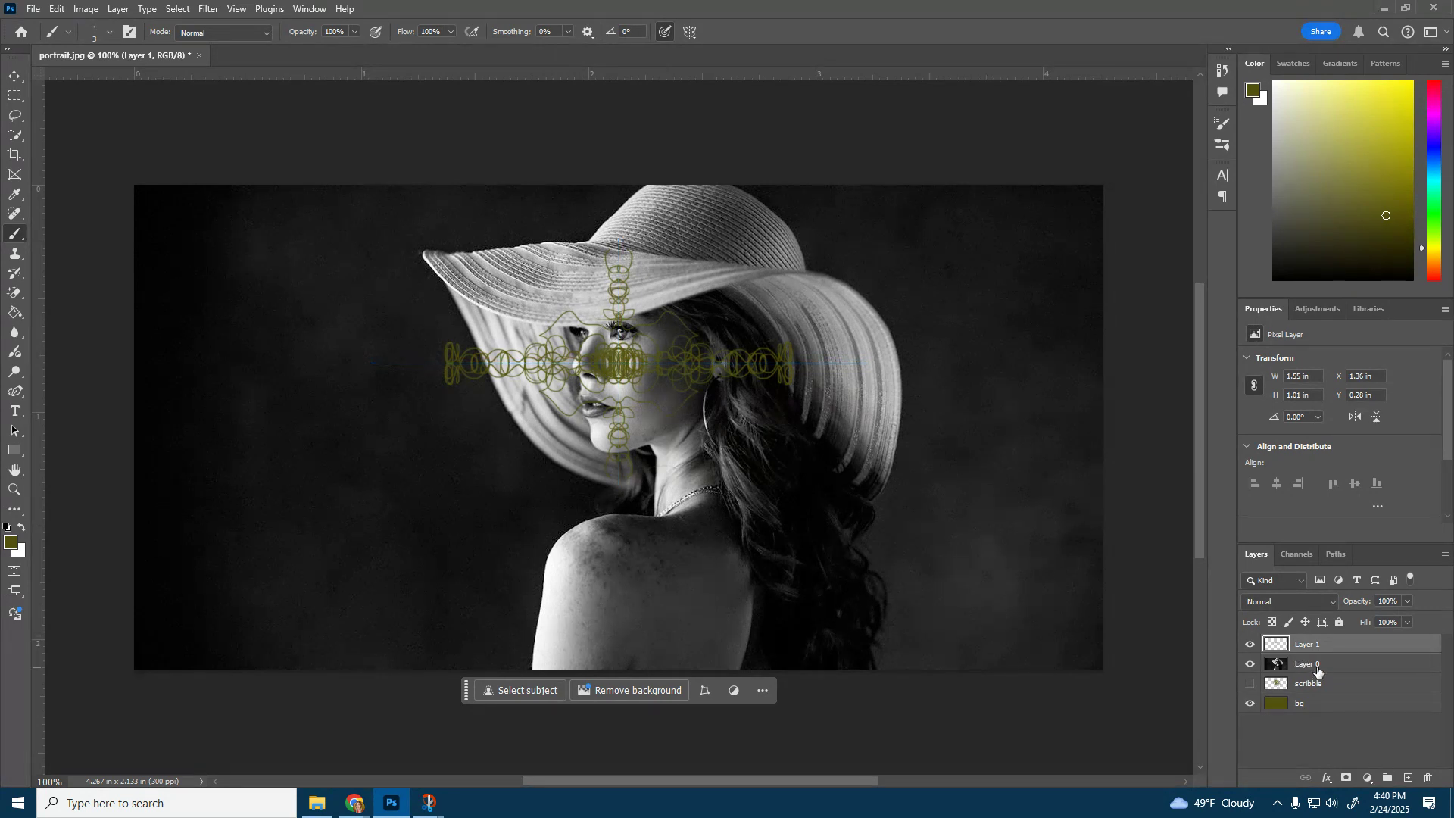
Step: Place the portrait layer above Layer 1 and clip it to the symmetrical strokes with a clipping mask
mouse_move(1314, 668)
mouse_down()
mouse_move(1336, 671)
mouse_move(1332, 644)
mouse_up()
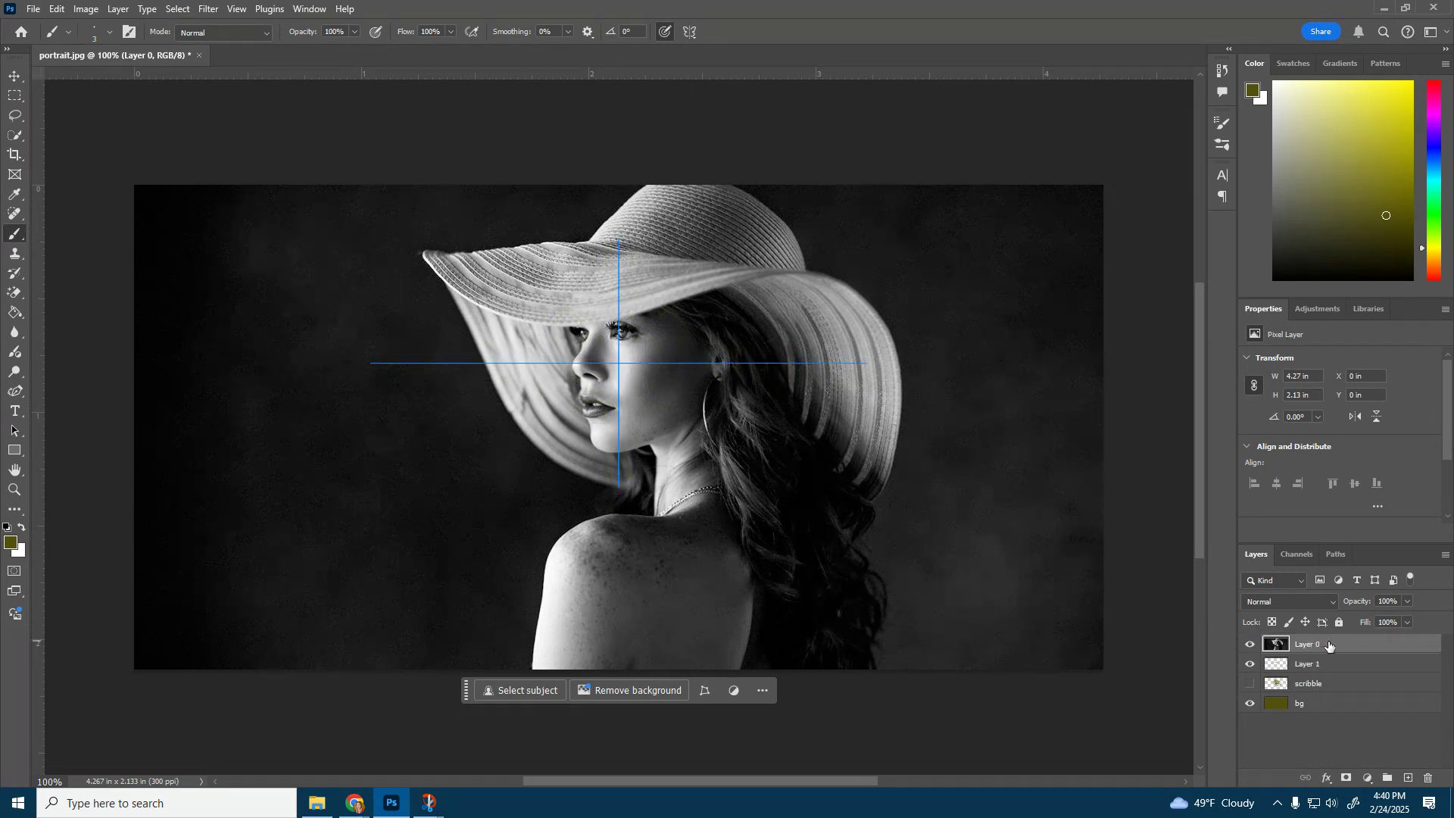
right_click(1330, 645)
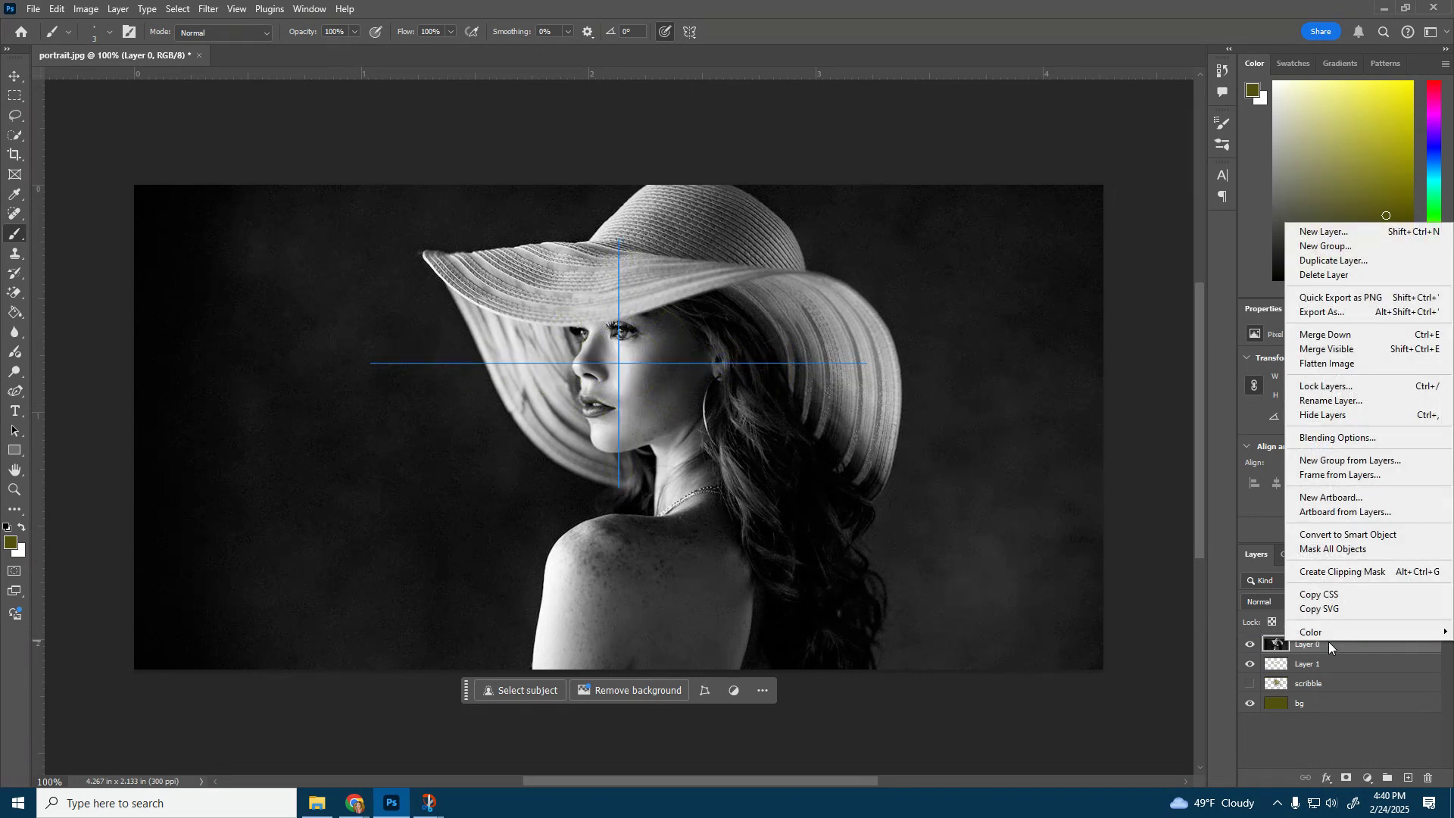
click(1338, 573)
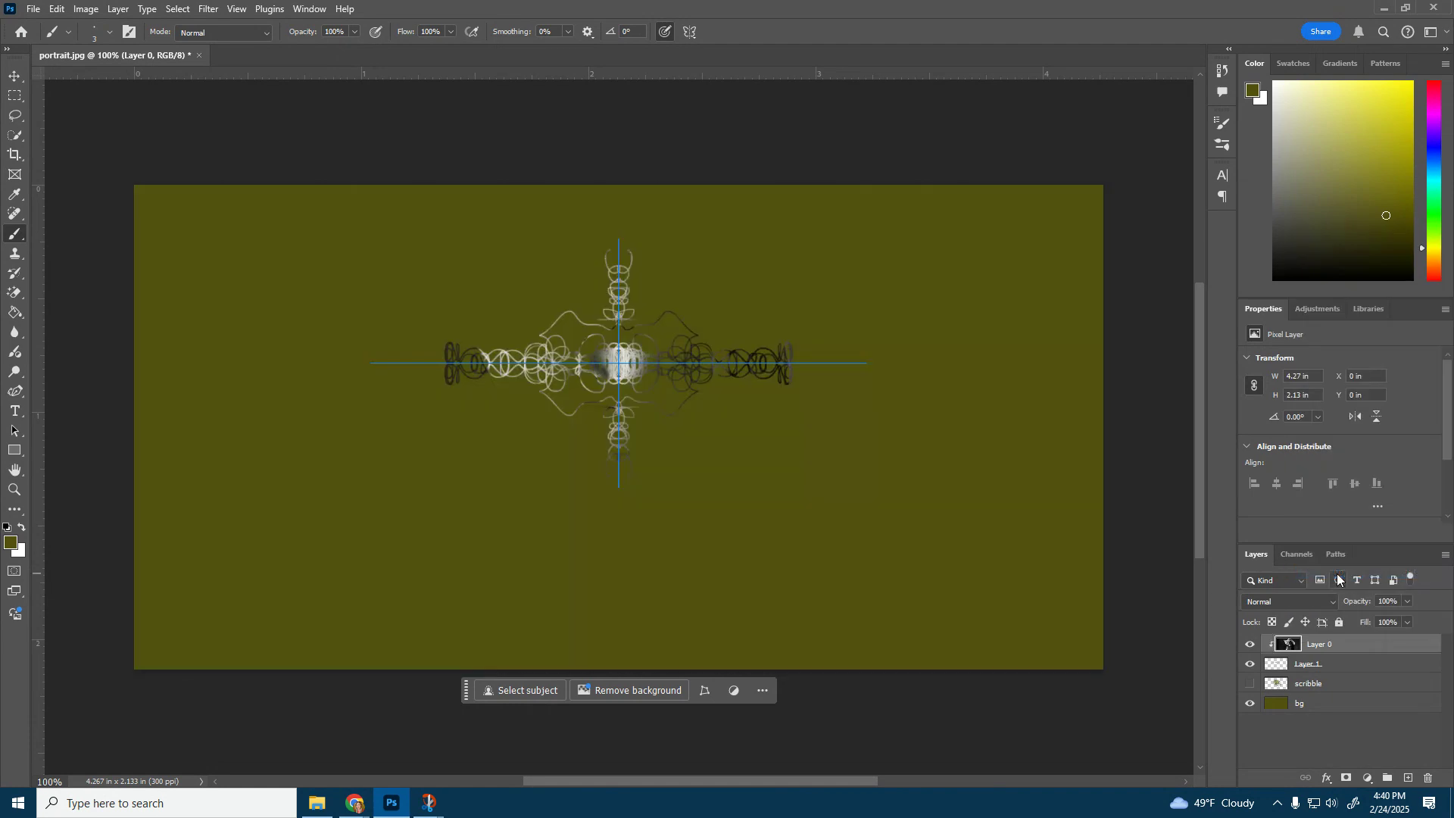
Step: Paint denser symmetrical loops on Layer 1 over the face and up and down the vertical axis
click(1309, 665)
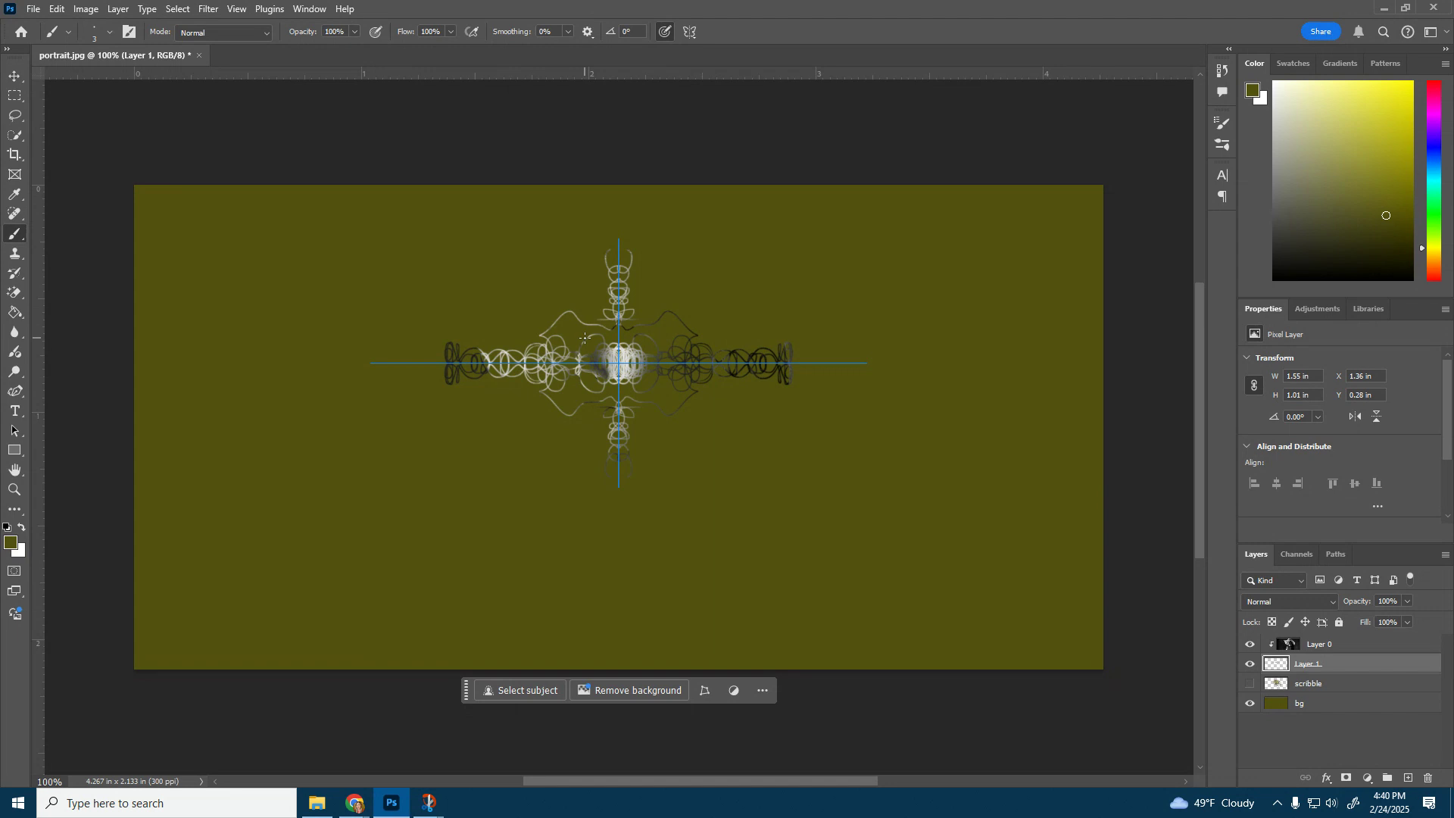
mouse_move(623, 302)
mouse_down()
mouse_move(609, 335)
mouse_move(626, 334)
mouse_move(593, 311)
mouse_move(574, 342)
mouse_move(612, 332)
mouse_move(588, 325)
mouse_move(579, 356)
mouse_move(602, 365)
mouse_move(567, 347)
mouse_move(587, 318)
mouse_move(613, 476)
mouse_move(593, 524)
mouse_move(628, 554)
mouse_move(624, 540)
mouse_move(619, 639)
mouse_move(612, 448)
mouse_move(578, 408)
mouse_move(546, 400)
mouse_move(551, 382)
mouse_move(575, 389)
mouse_move(558, 359)
mouse_move(581, 316)
mouse_move(652, 389)
mouse_move(590, 329)
mouse_move(651, 350)
mouse_move(651, 376)
mouse_move(567, 359)
mouse_move(543, 337)
mouse_move(484, 353)
mouse_up()
mouse_move(610, 383)
mouse_down()
mouse_move(622, 436)
mouse_move(603, 490)
mouse_move(618, 542)
mouse_up()
Step: Reduce the brush size to 1 px and add fine symmetrical swirls around the face and the lower vertical arm
click(109, 31)
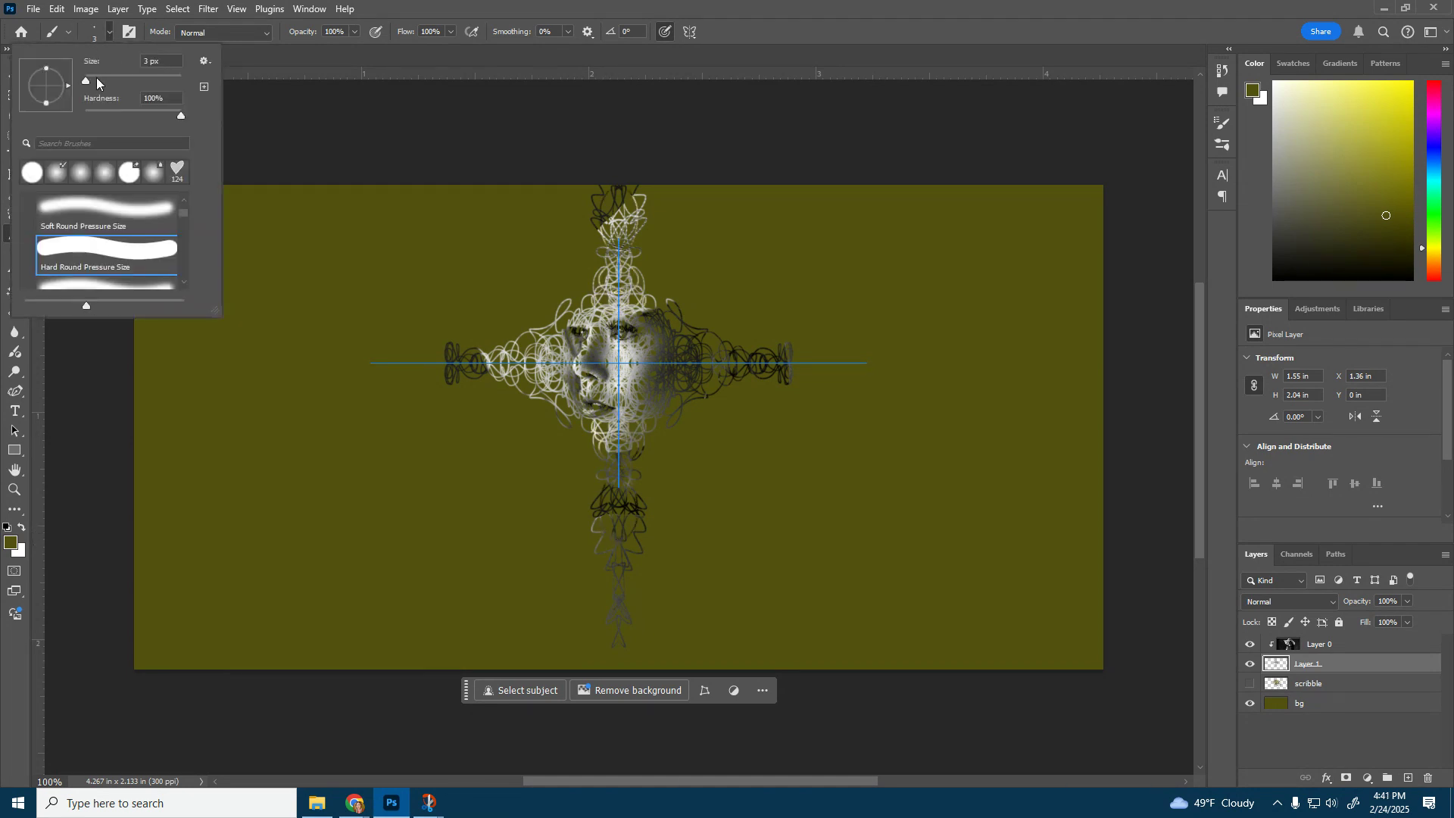
drag(87, 80, 85, 61)
click(109, 32)
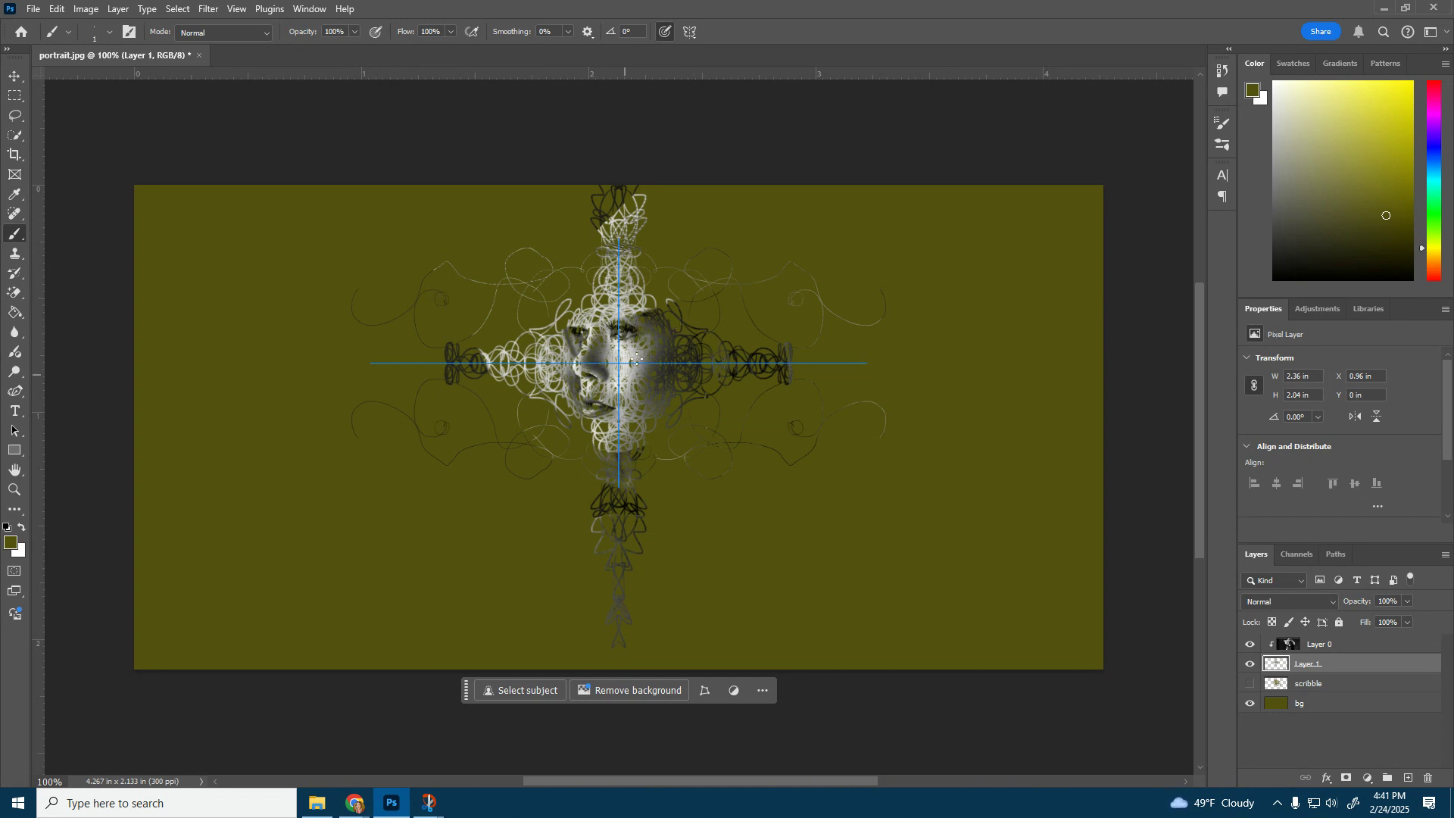
drag(594, 480, 587, 520)
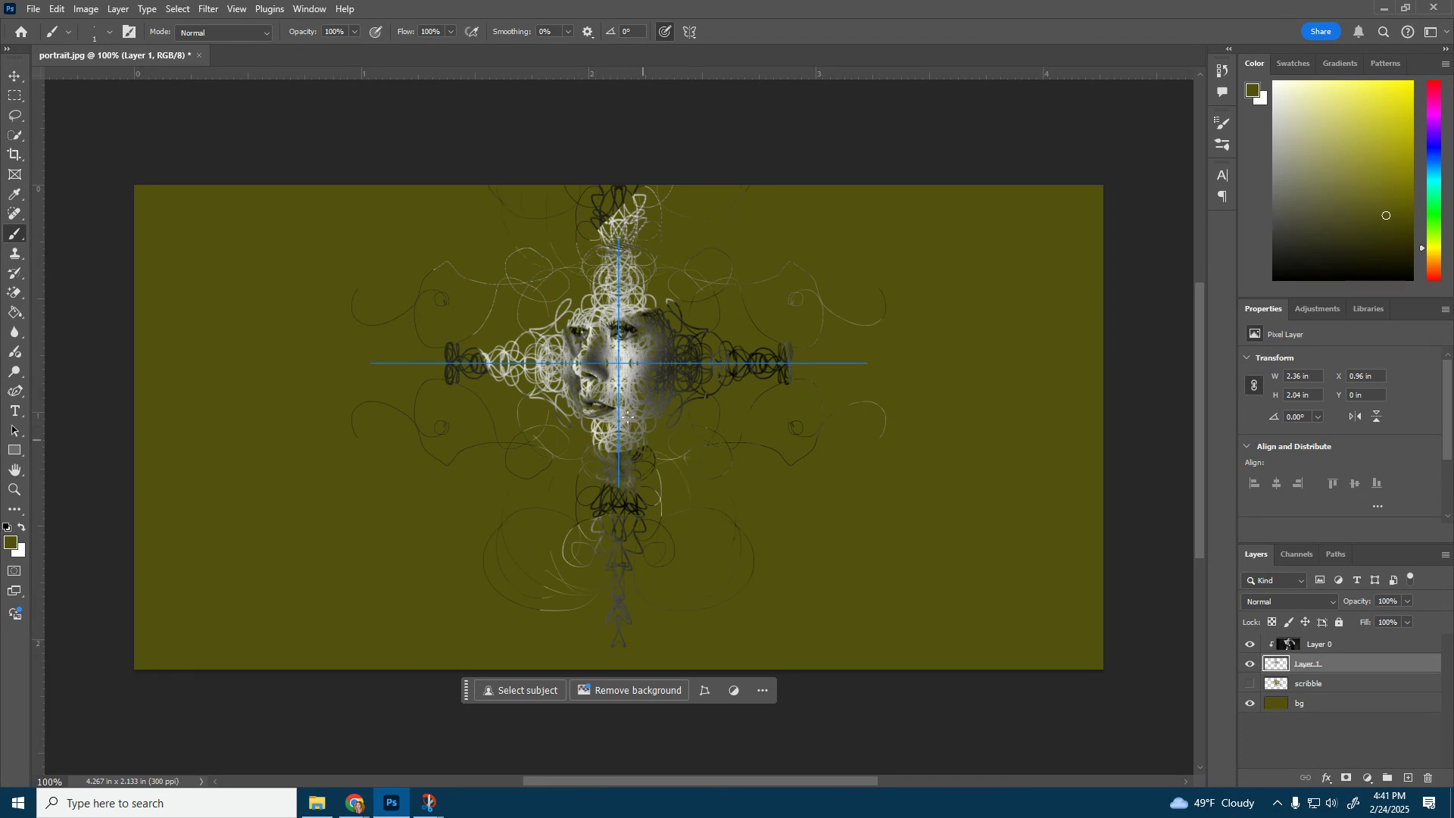
drag(656, 486, 676, 419)
Step: Release the portrait's clipping mask with Layer 1 hidden, and add another empty layer on top
click(1252, 665)
right_click(1346, 647)
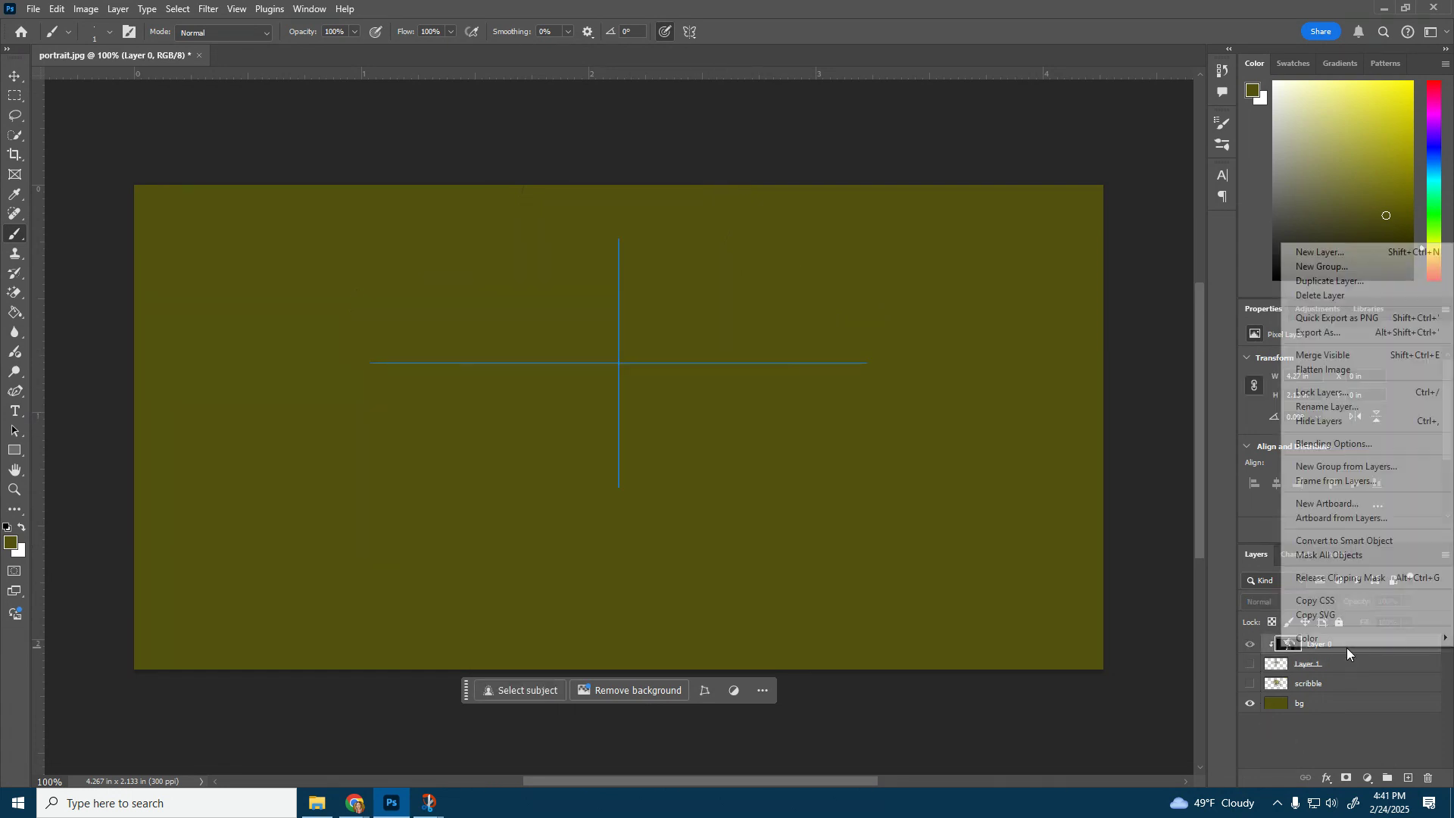
click(1341, 577)
click(1408, 778)
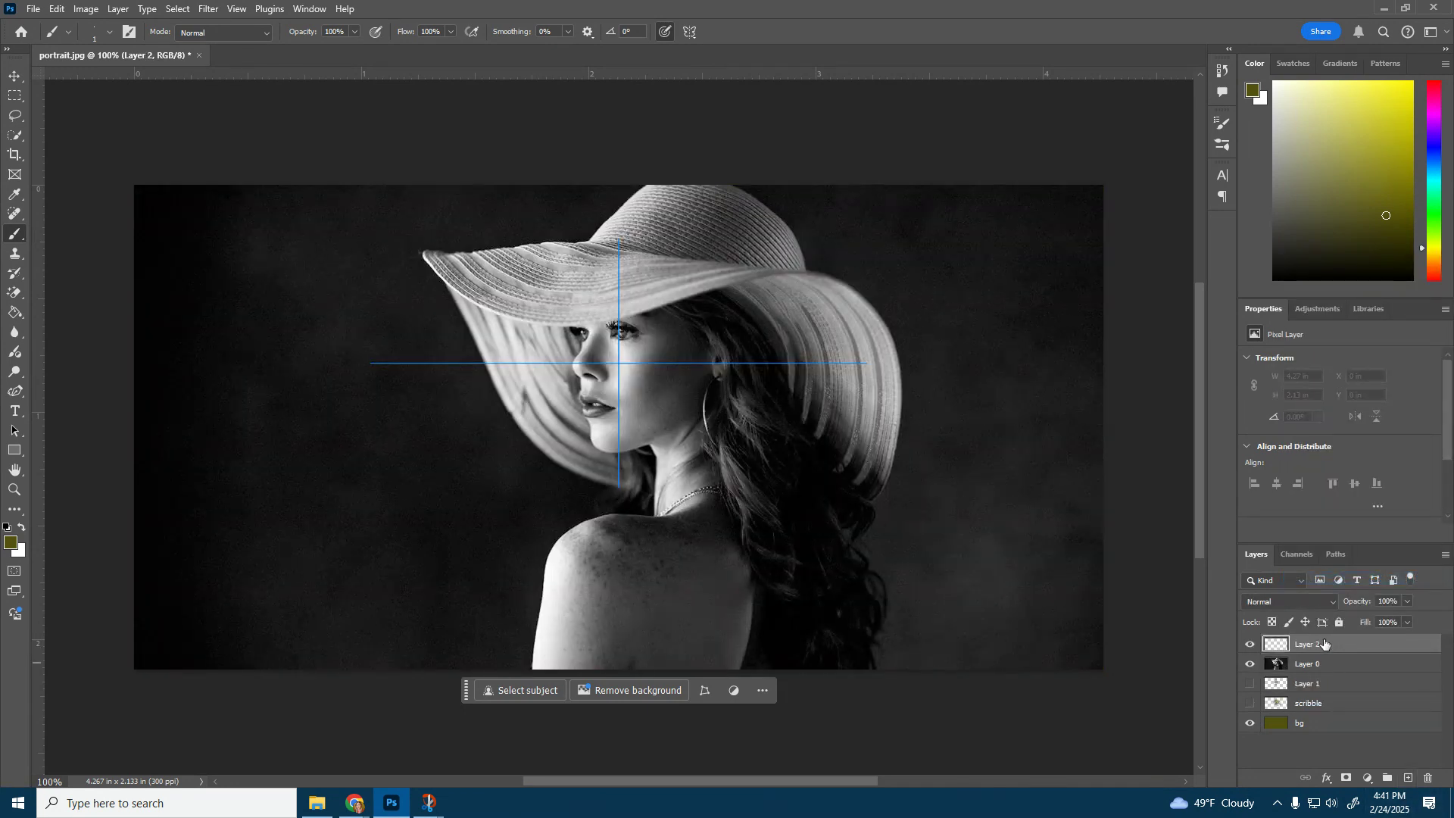
Step: Set up Mandala paint symmetry with 8 segments, resized and centred over the woman's face
click(691, 31)
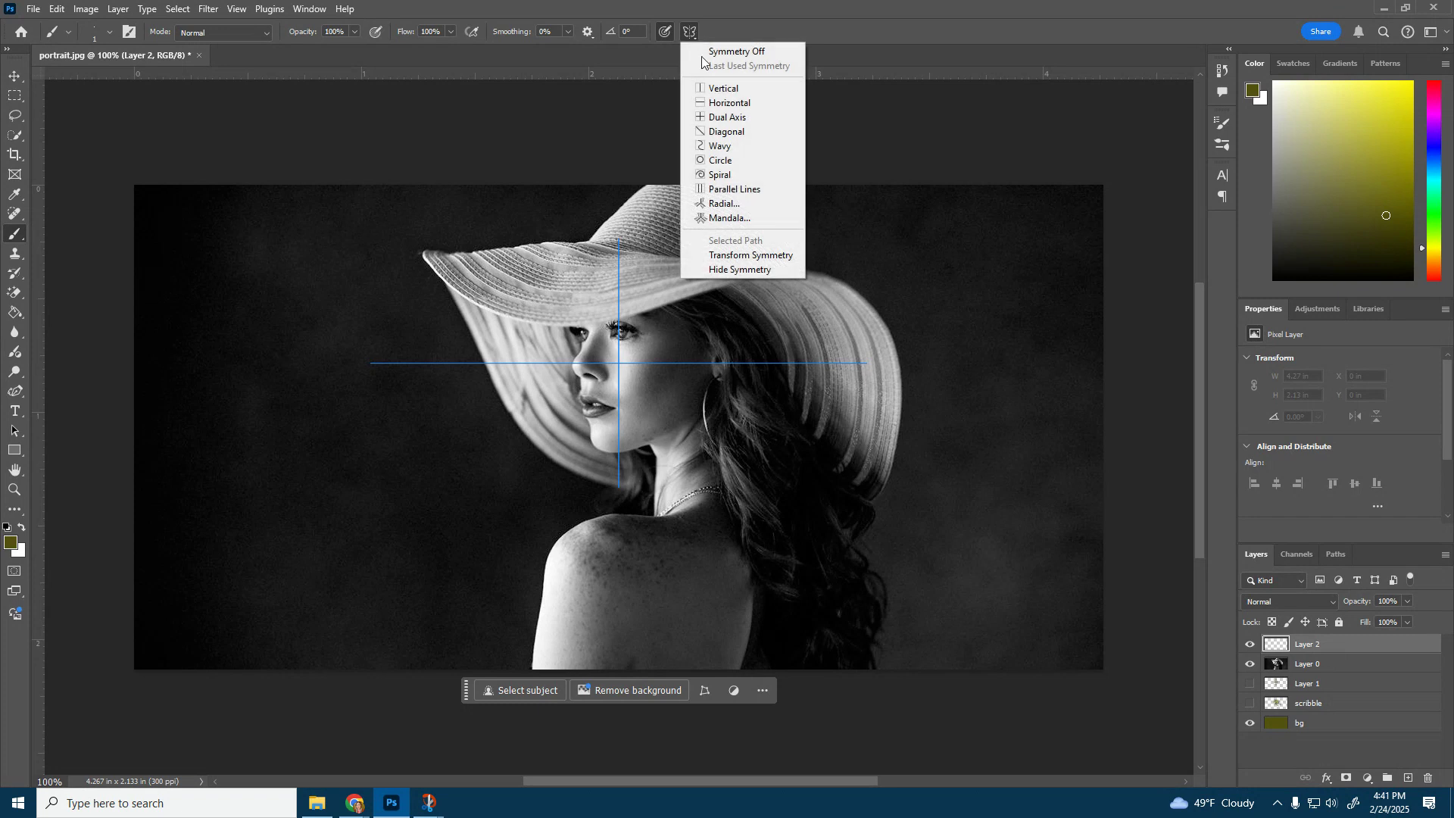
click(718, 220)
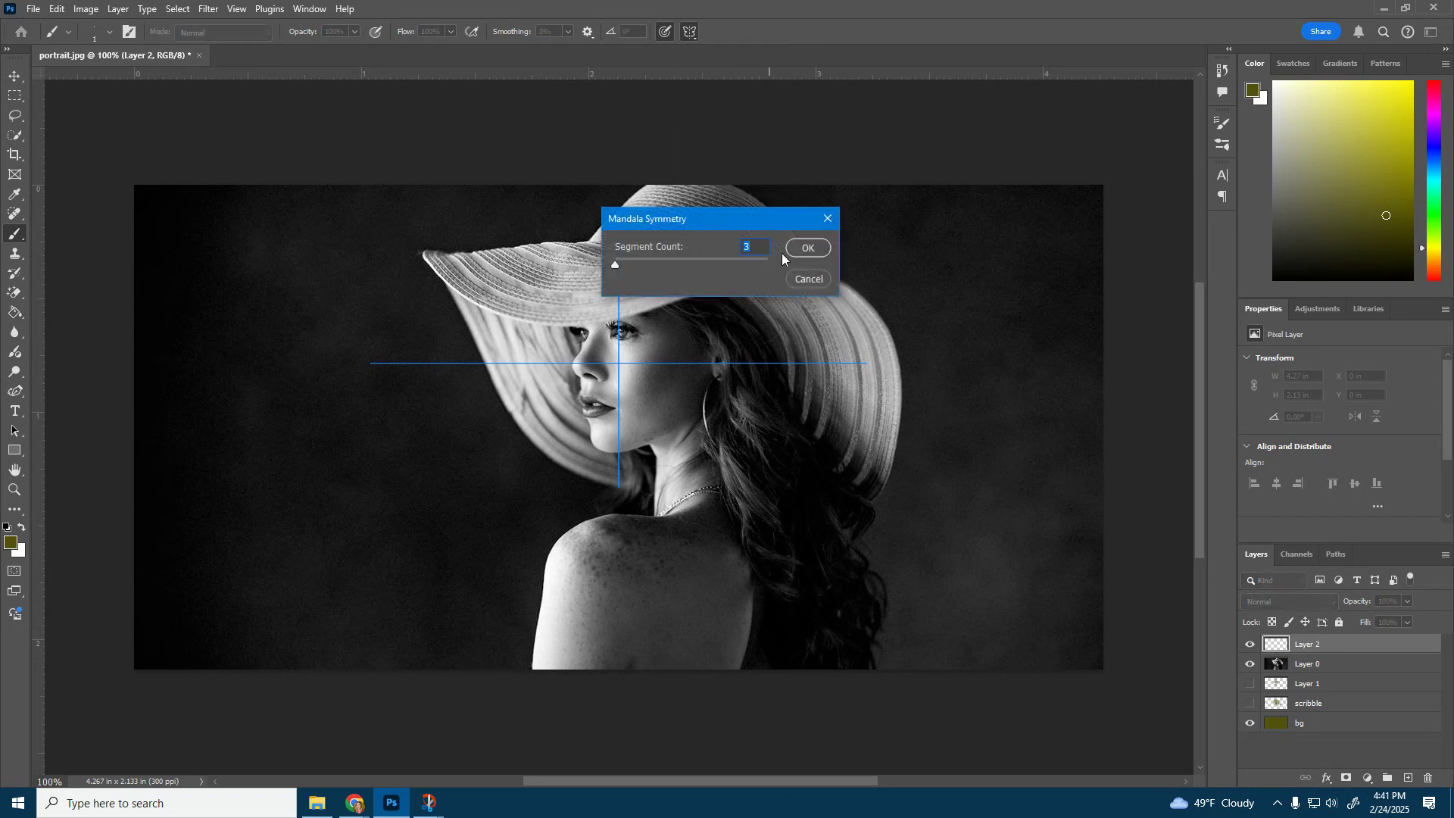
text(8)
click(808, 248)
drag(801, 608, 740, 548)
drag(579, 393, 610, 370)
click(14, 75)
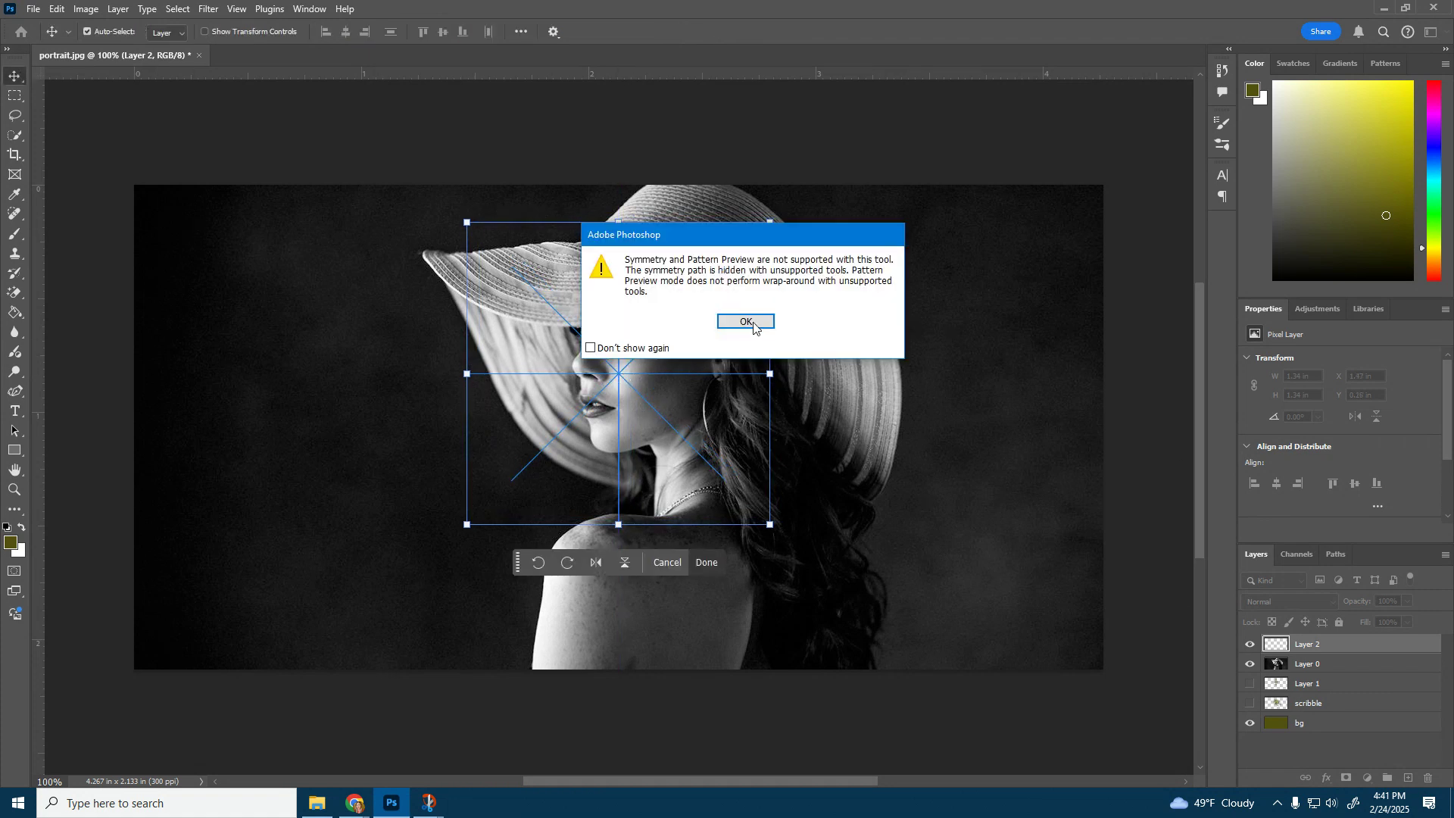
click(746, 322)
Step: Draw fine mandala loops on Layer 2 outward from the face's centre, and set the brush size to 4 px
key(b)
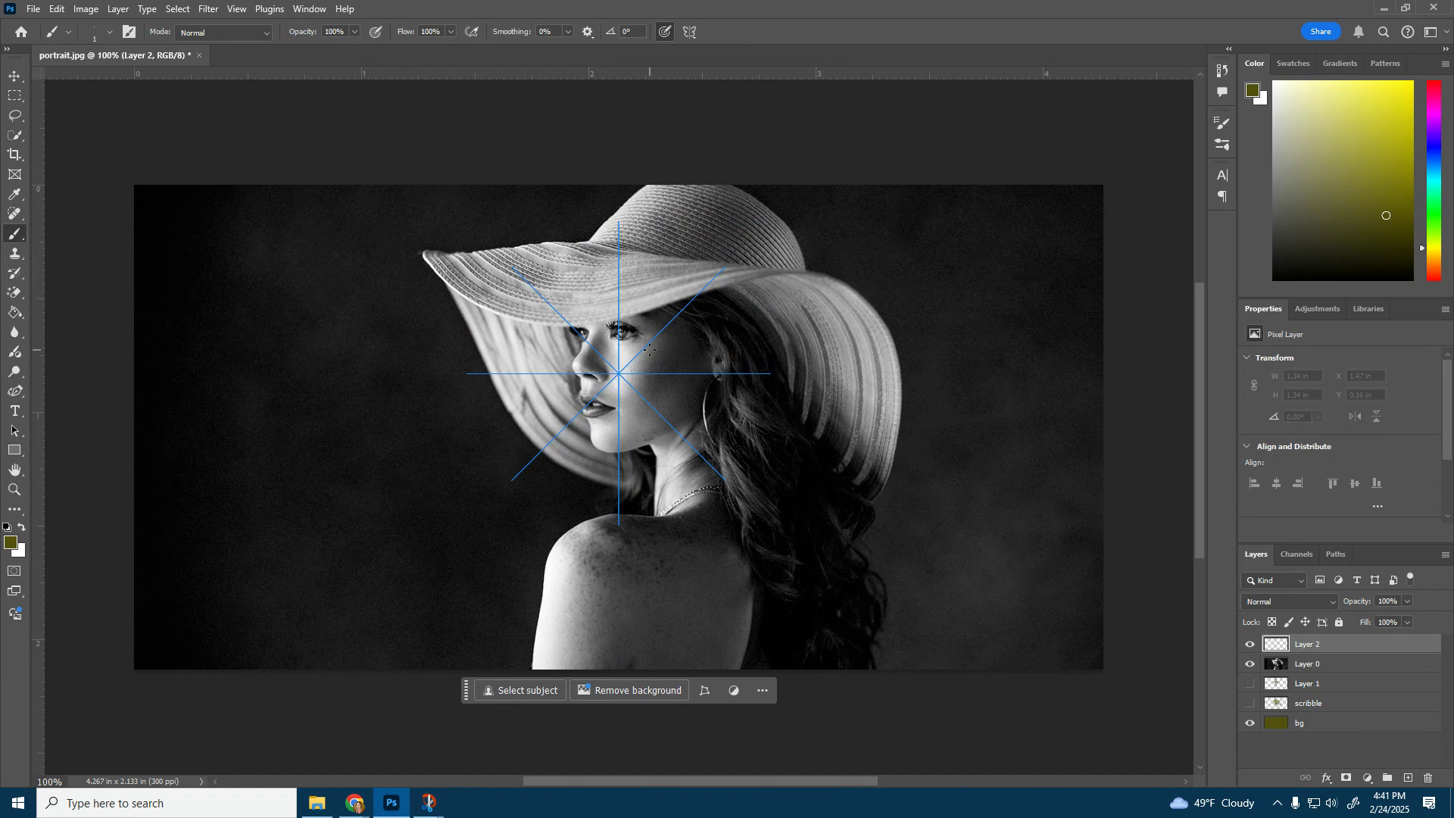
mouse_move(619, 372)
mouse_down()
mouse_move(662, 399)
mouse_move(679, 378)
mouse_move(668, 345)
mouse_move(629, 341)
mouse_move(649, 325)
mouse_move(690, 338)
mouse_move(684, 297)
mouse_move(622, 298)
mouse_move(628, 267)
mouse_move(675, 278)
mouse_move(702, 238)
mouse_up()
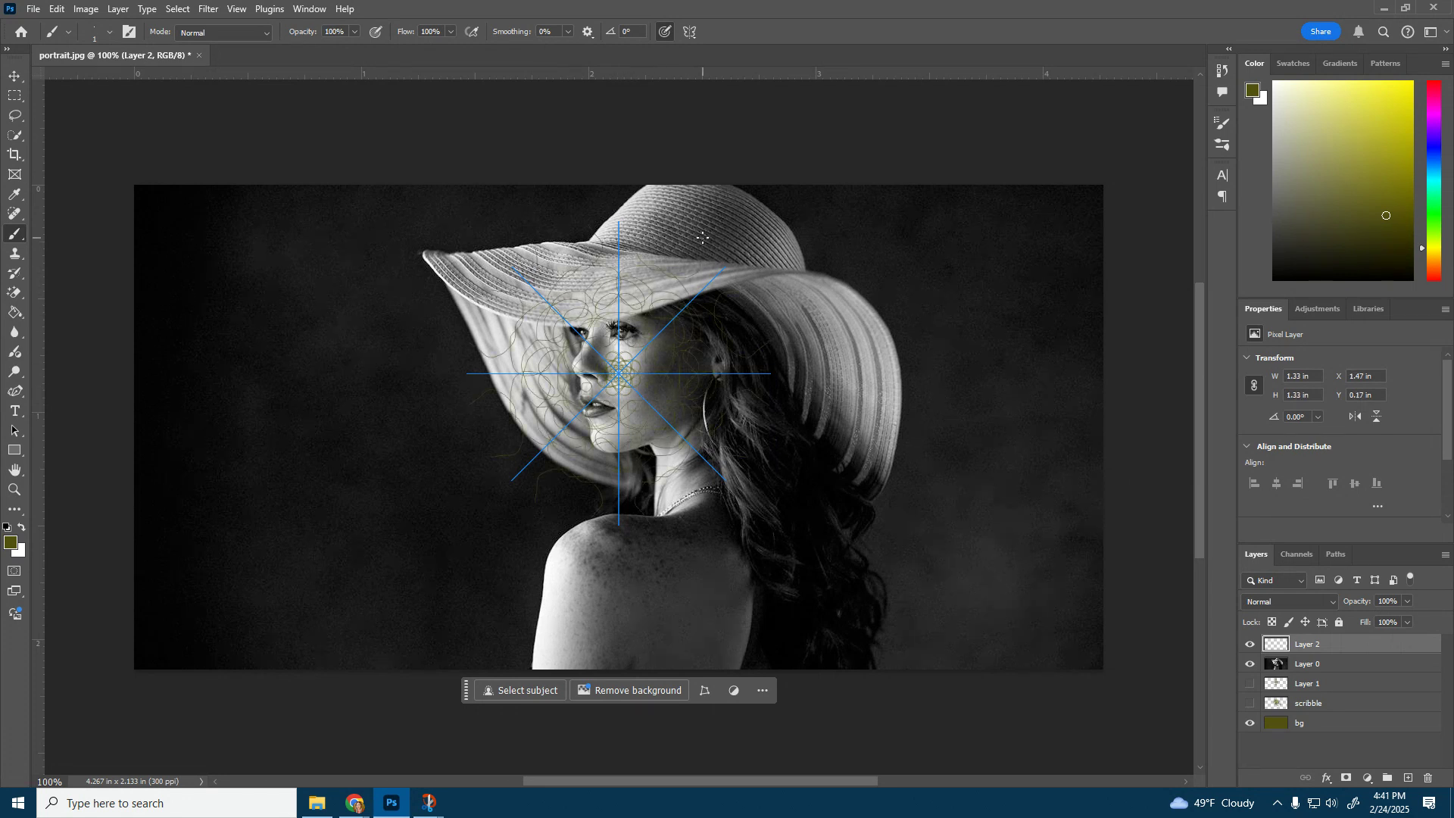
click(109, 34)
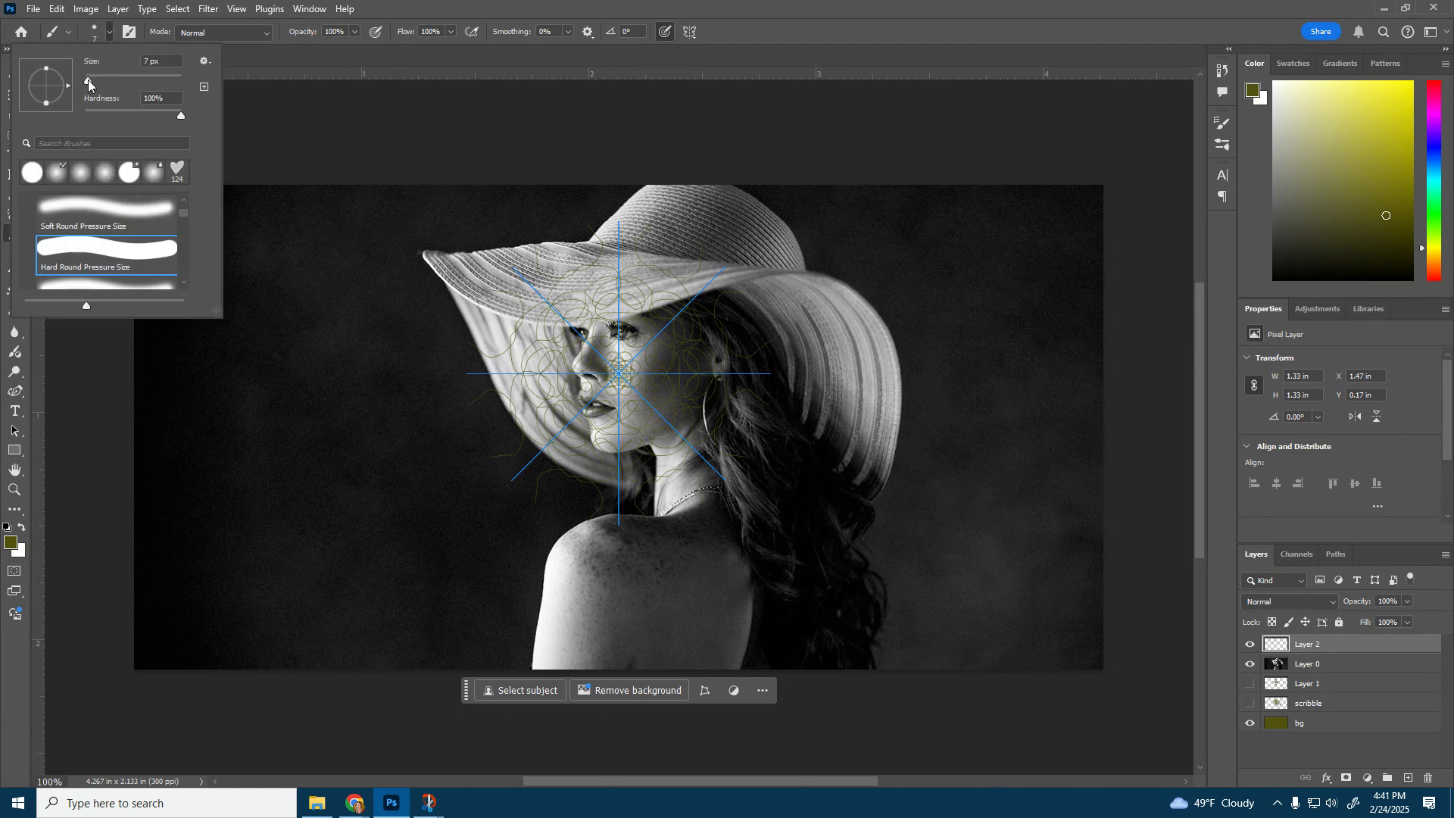
click(86, 79)
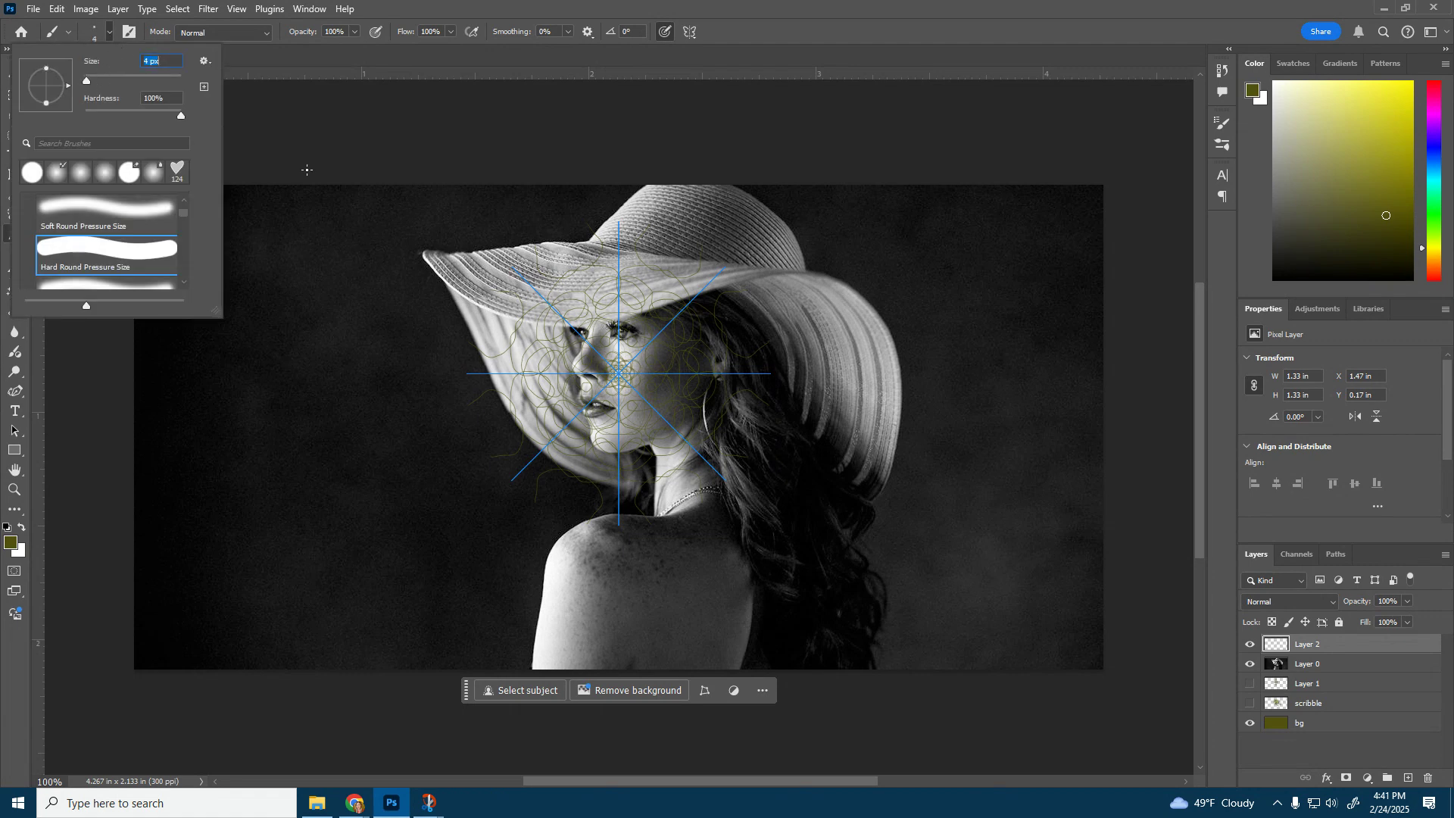
click(103, 35)
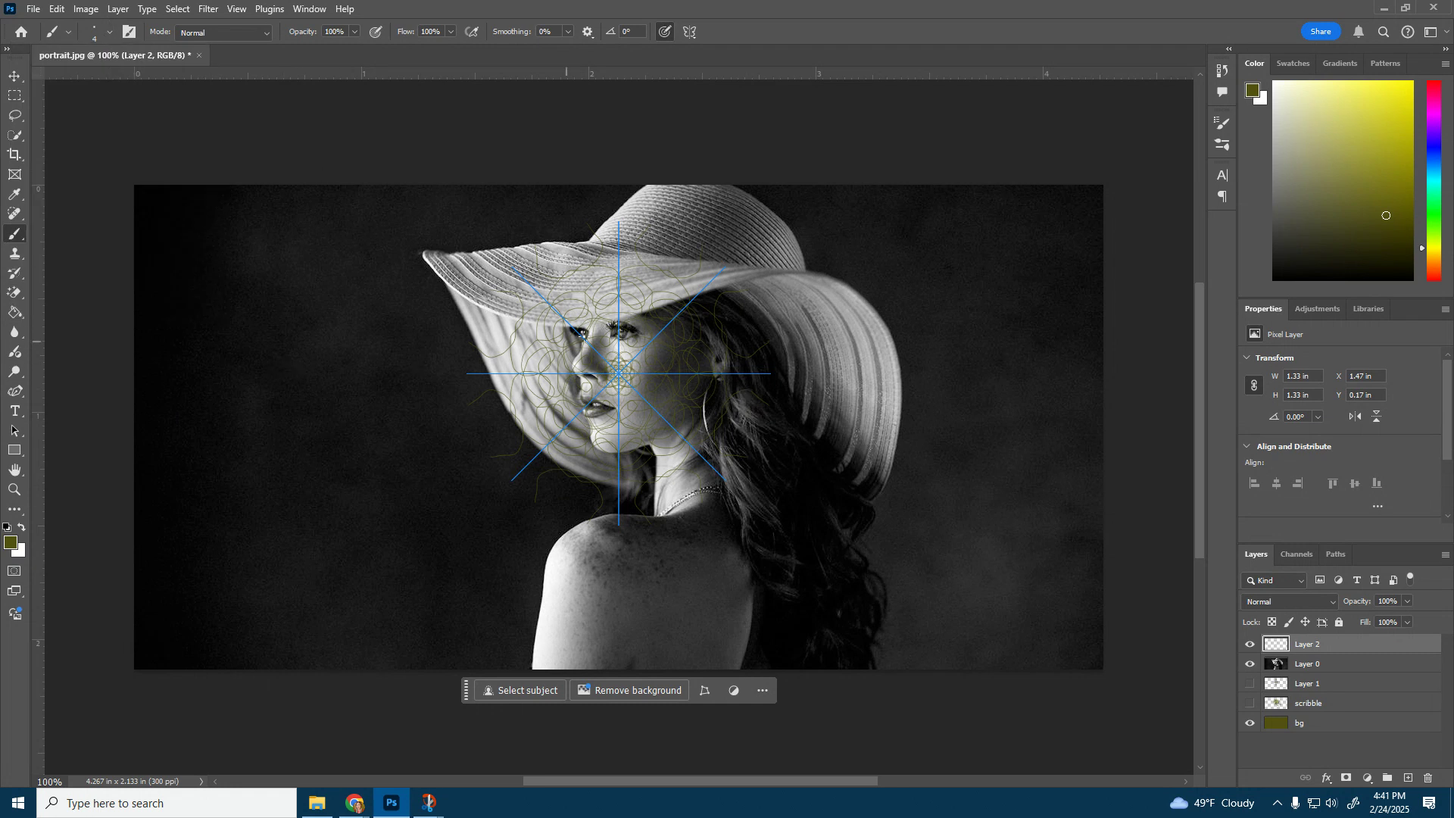
Step: Paint thicker mandala rings on Layer 2 around the woman's face and out to the ends of the symmetry axes
mouse_move(569, 309)
mouse_down()
mouse_move(676, 281)
mouse_move(592, 303)
mouse_move(652, 313)
mouse_move(645, 284)
mouse_move(539, 322)
mouse_move(527, 347)
mouse_move(530, 419)
mouse_move(562, 465)
mouse_move(599, 474)
mouse_move(508, 280)
mouse_move(471, 341)
mouse_up()
mouse_move(619, 373)
mouse_down()
mouse_move(633, 378)
mouse_move(610, 359)
mouse_move(606, 386)
mouse_up()
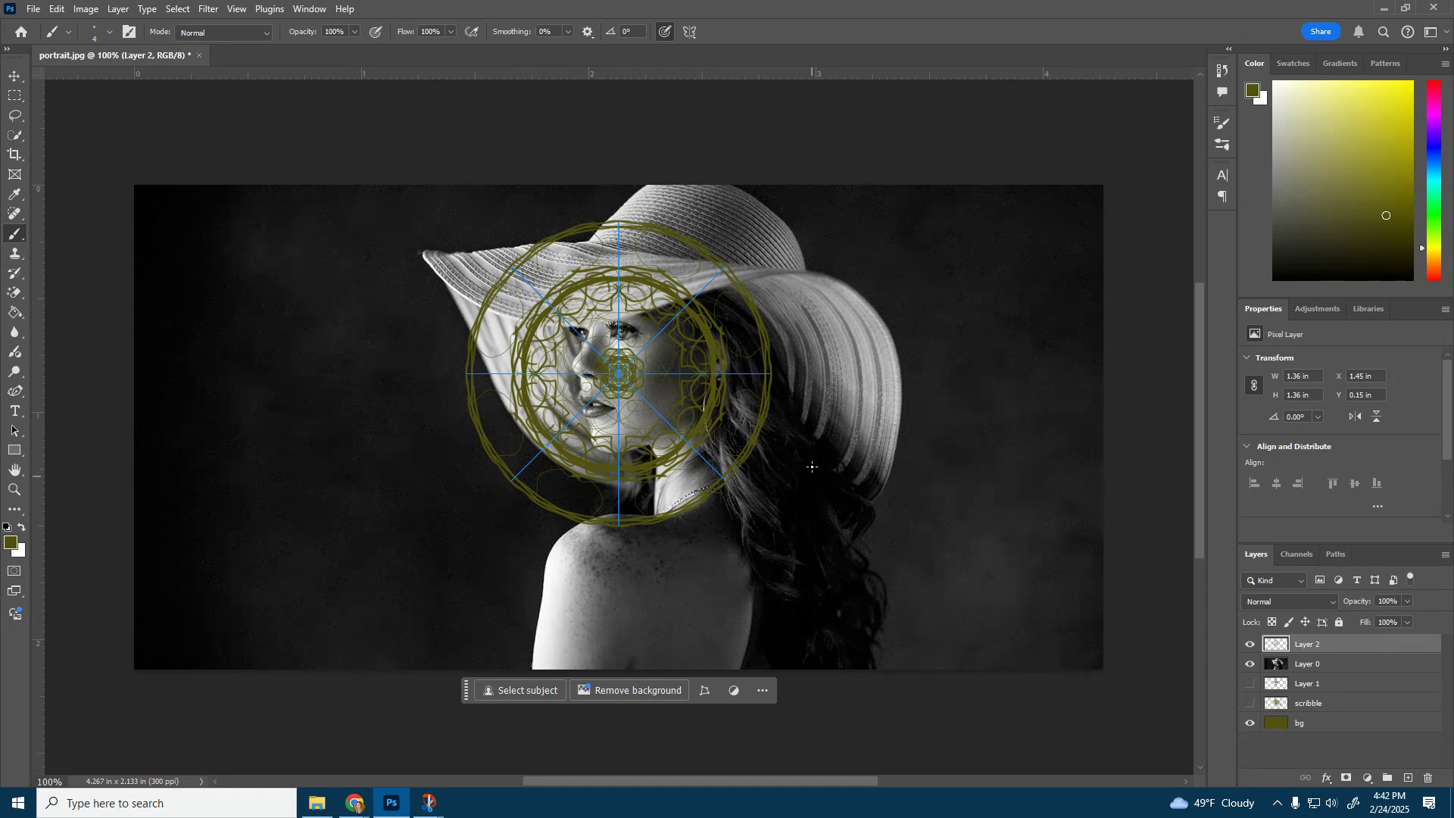
Step: Move Layer 2 beneath Layer 0 and clip the portrait to the mandala scribble
drag(1312, 650, 1314, 674)
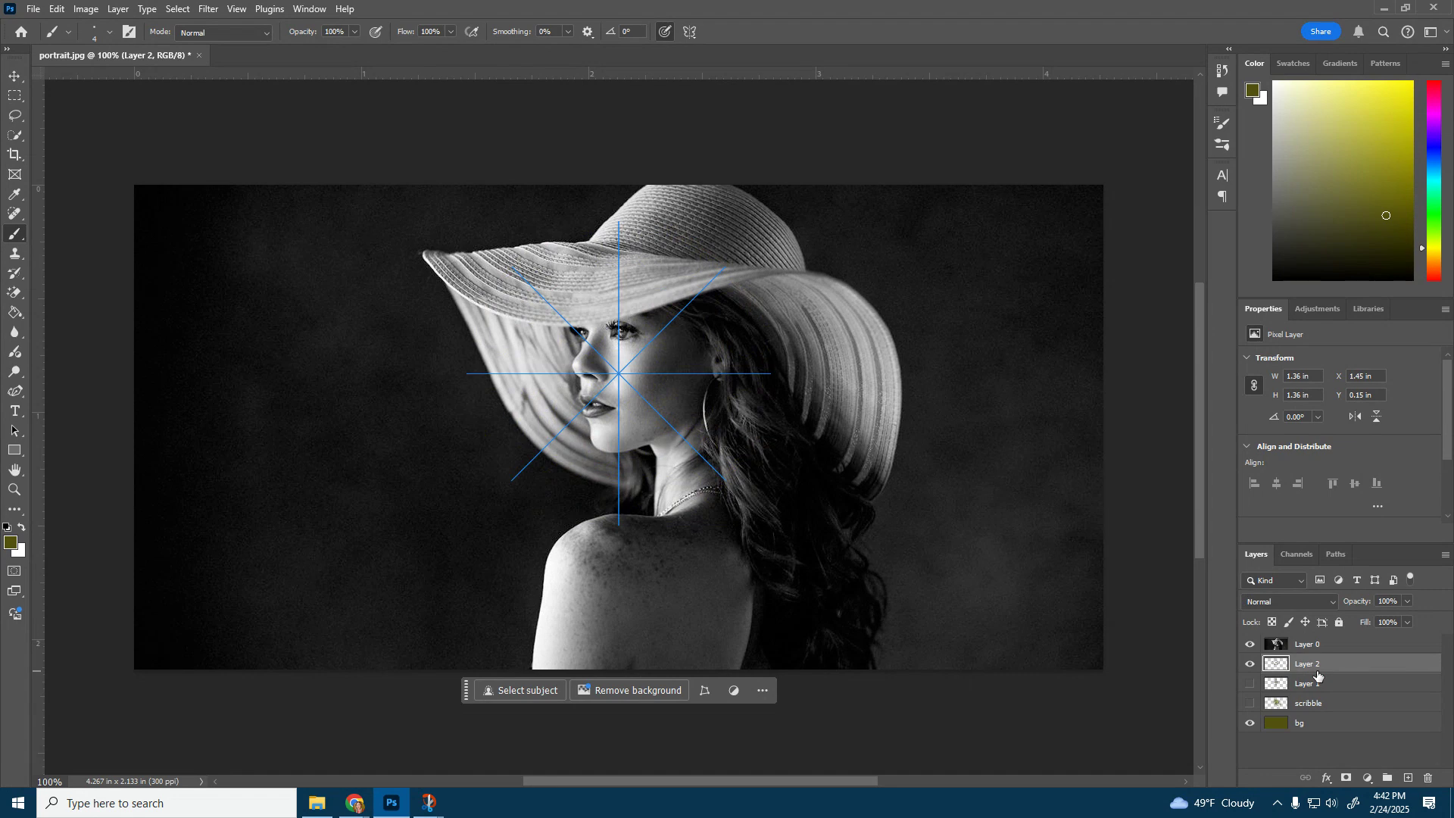
click(1313, 645)
right_click(1315, 645)
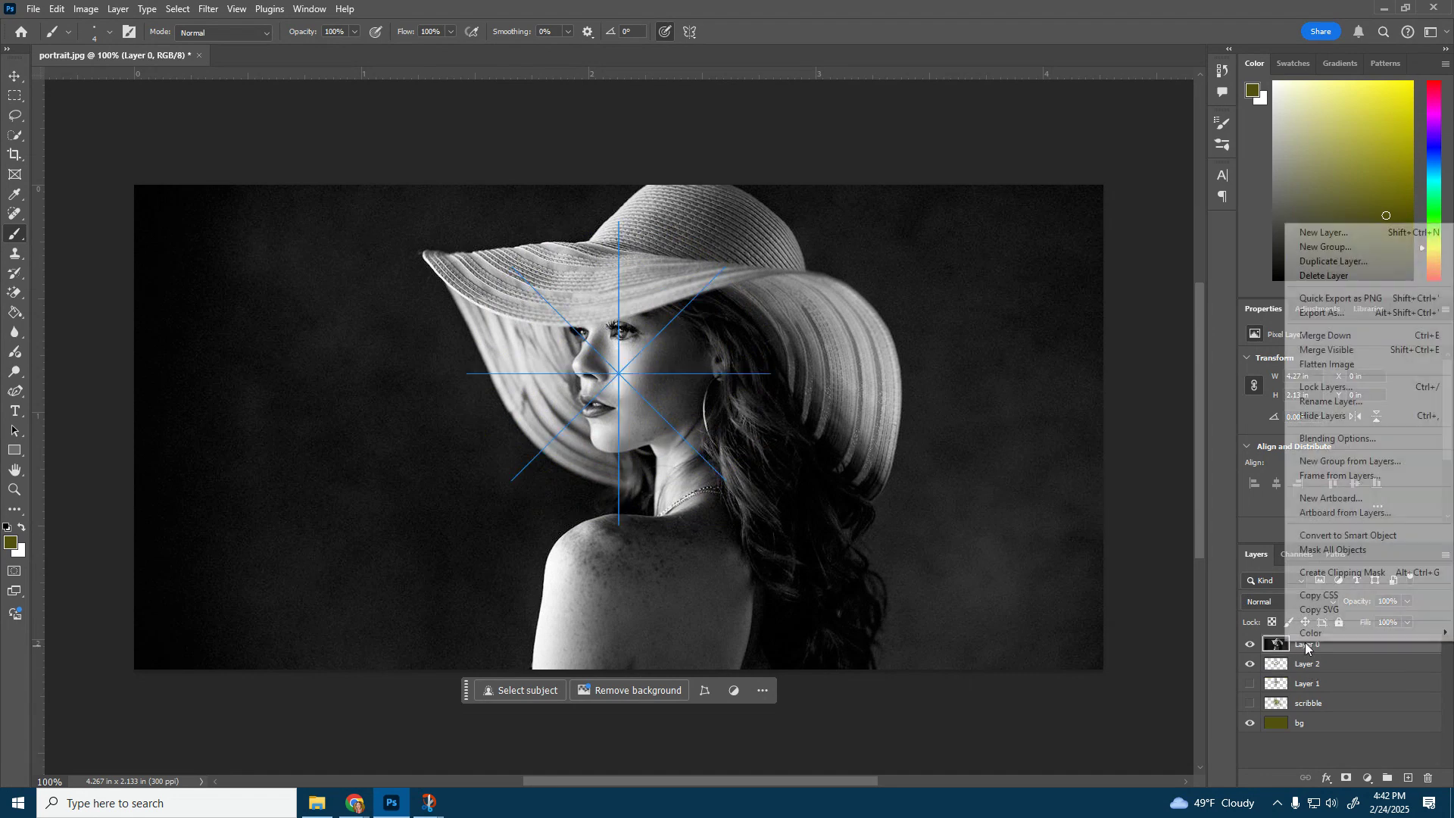
click(1342, 573)
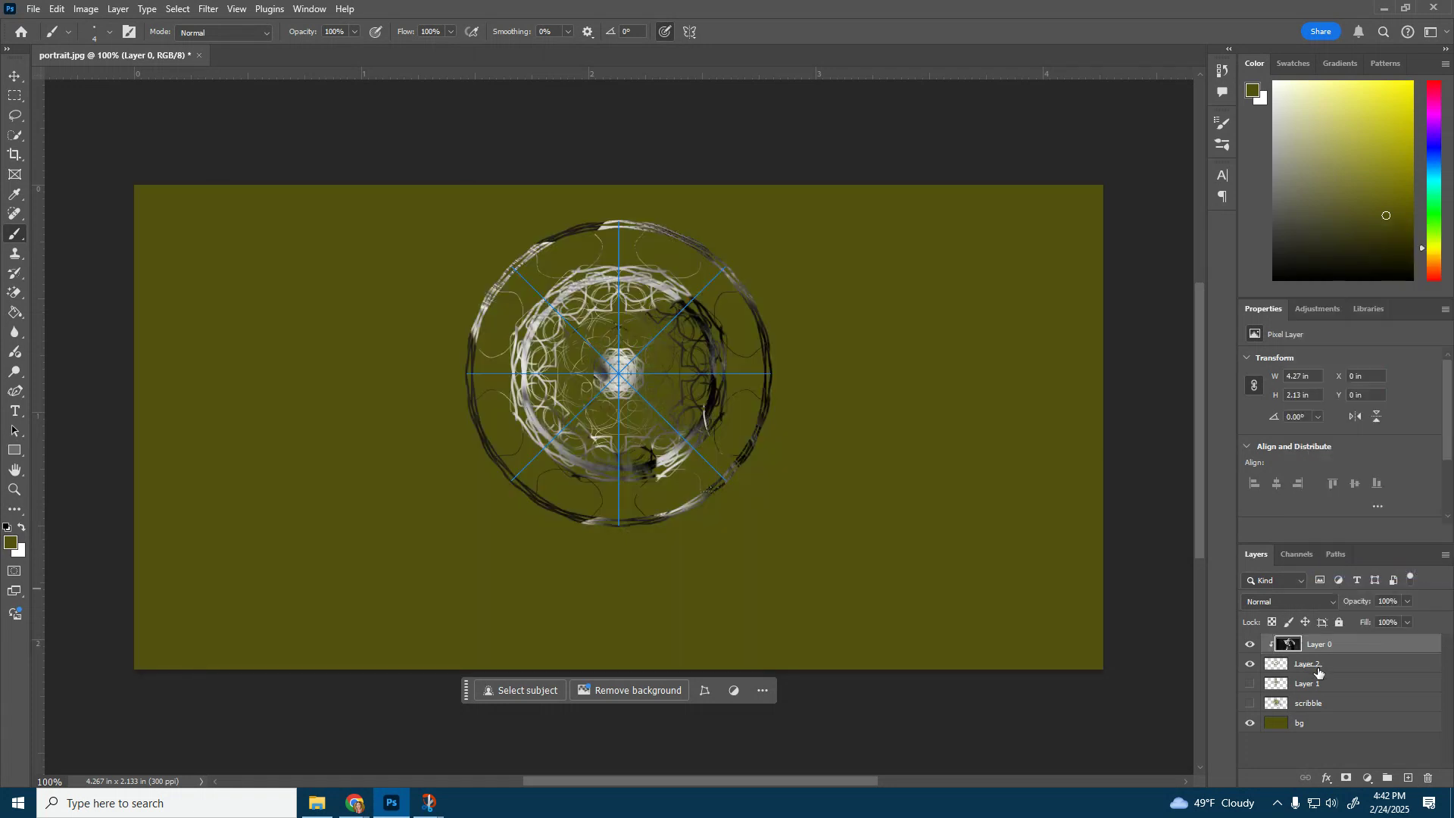
Step: Extend the mandala on Layer 2 with dense strokes around the centre, petal loops beyond the outer ring and fine inner arcs
click(1352, 672)
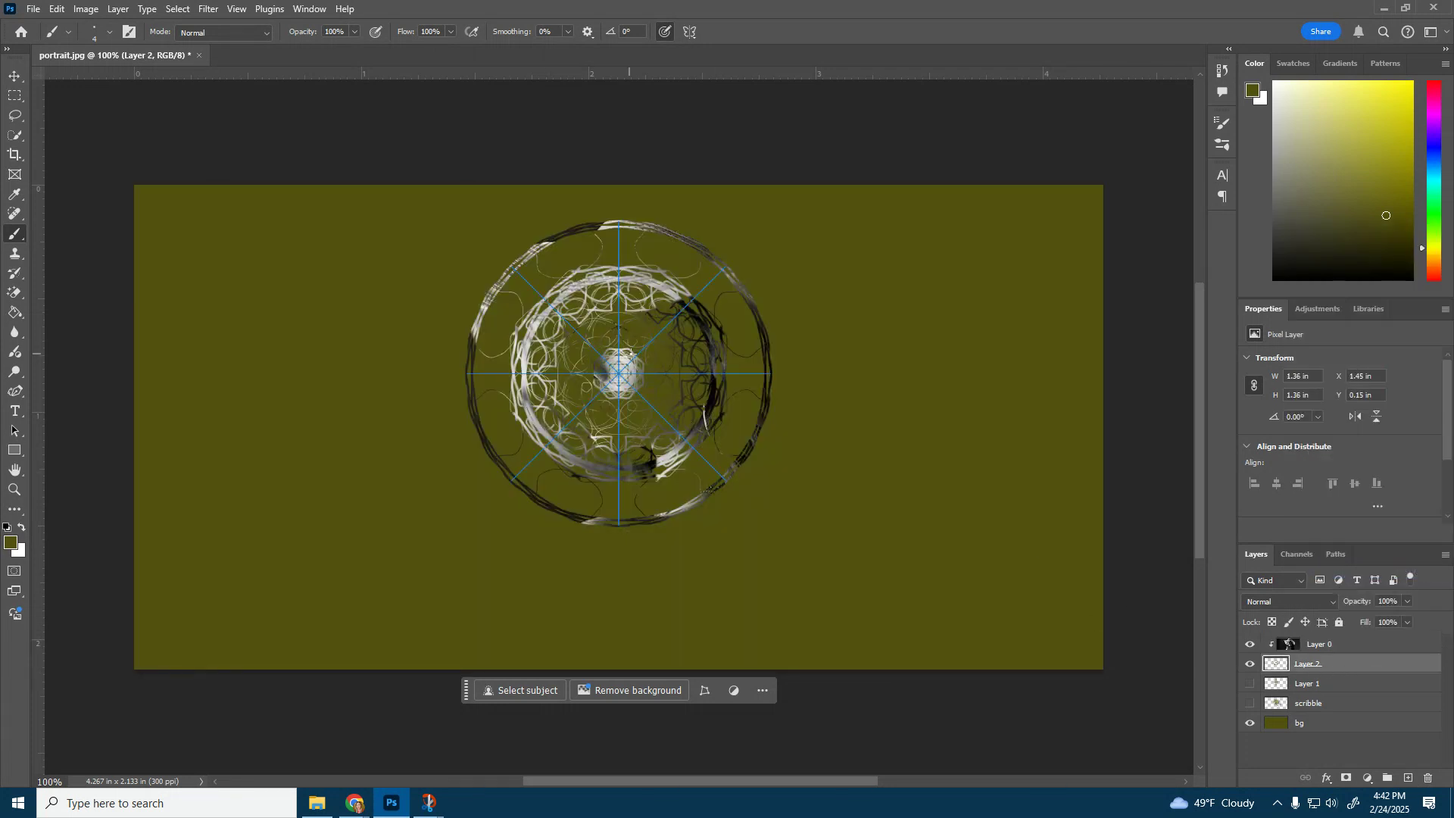
mouse_move(645, 375)
mouse_down()
mouse_move(620, 337)
mouse_move(603, 342)
mouse_move(584, 365)
mouse_move(590, 408)
mouse_move(669, 411)
mouse_move(688, 354)
mouse_move(664, 322)
mouse_move(576, 326)
mouse_move(573, 349)
mouse_move(588, 326)
mouse_move(574, 335)
mouse_move(626, 325)
mouse_move(654, 341)
mouse_move(652, 415)
mouse_up()
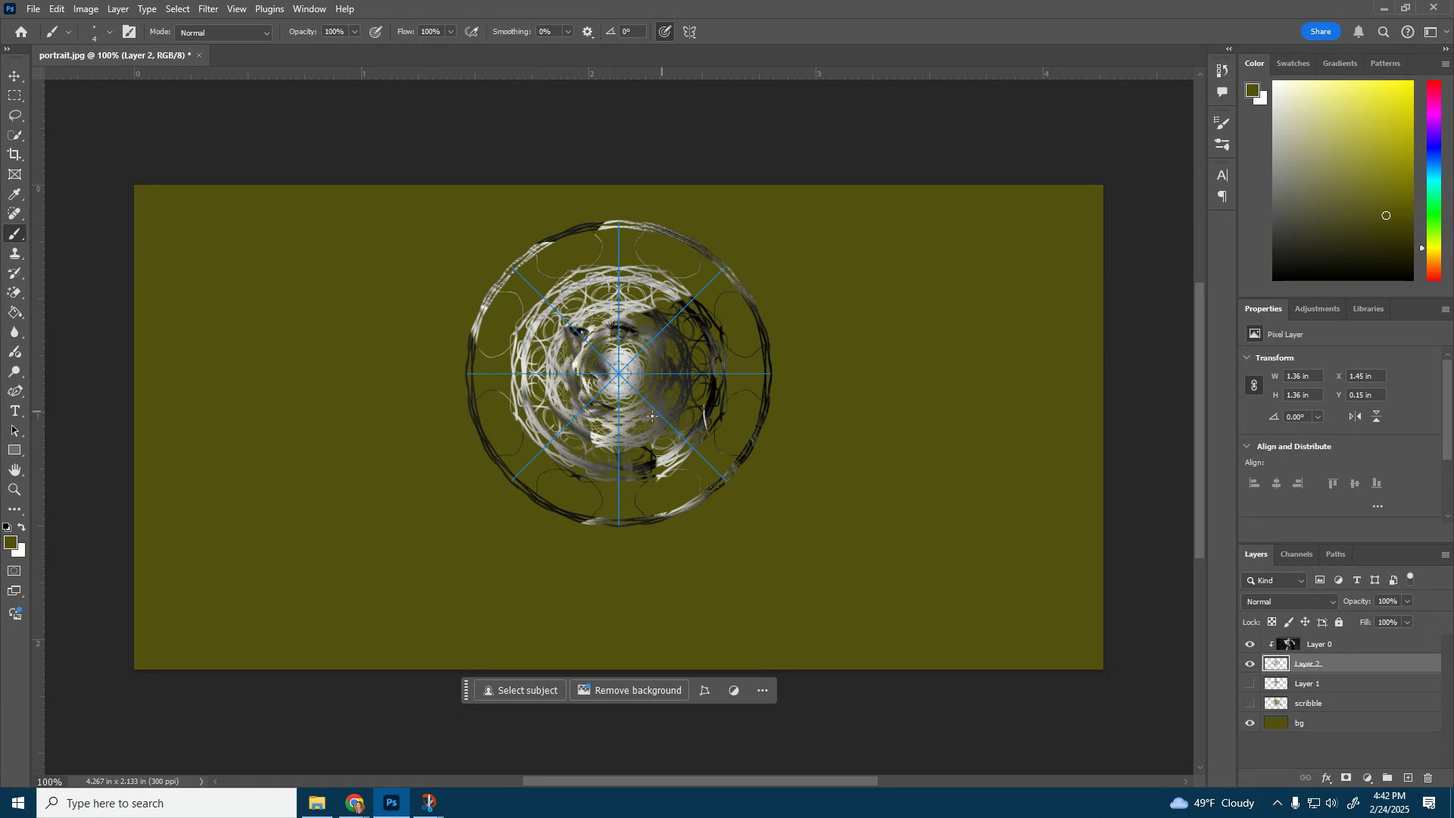
mouse_move(638, 468)
mouse_down()
mouse_move(674, 539)
mouse_move(724, 536)
mouse_move(752, 456)
mouse_up()
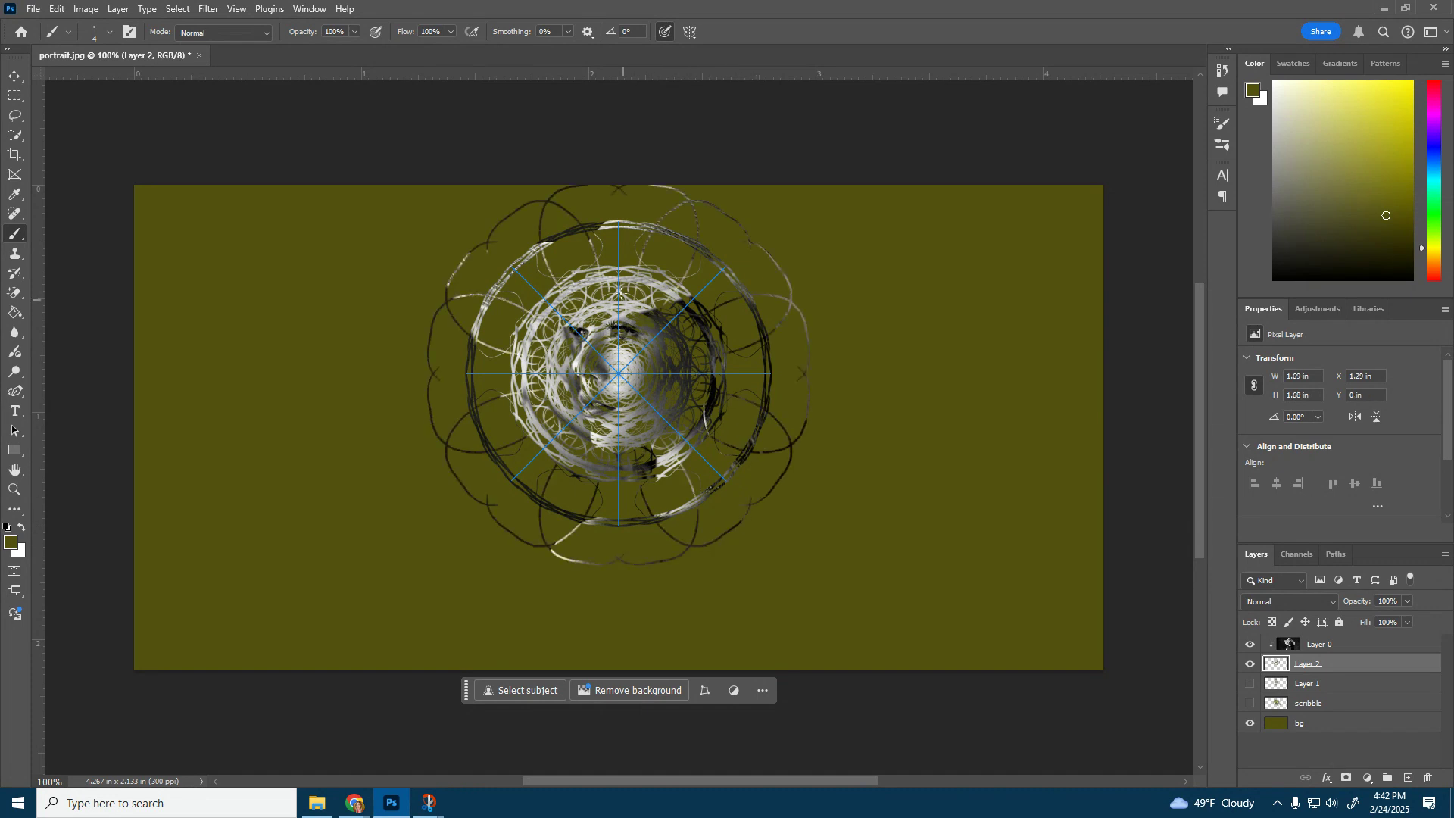
mouse_move(549, 301)
mouse_down()
mouse_move(658, 272)
mouse_move(533, 275)
mouse_move(620, 258)
mouse_up()
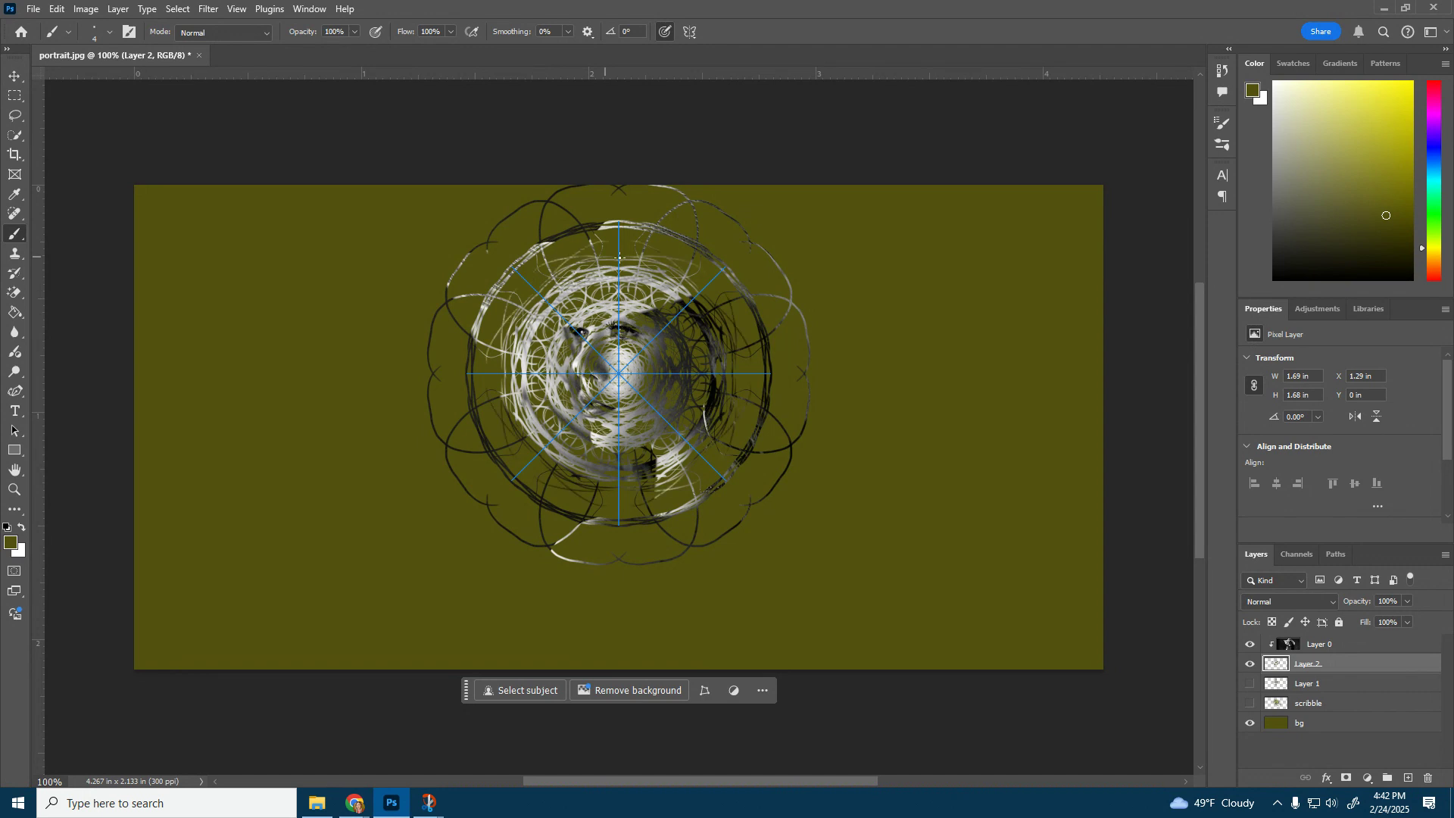
Step: Enlarge the brush, paint dots around the mandala's outer and inner rings, and fill in the area around the face
click(109, 32)
click(108, 79)
click(109, 33)
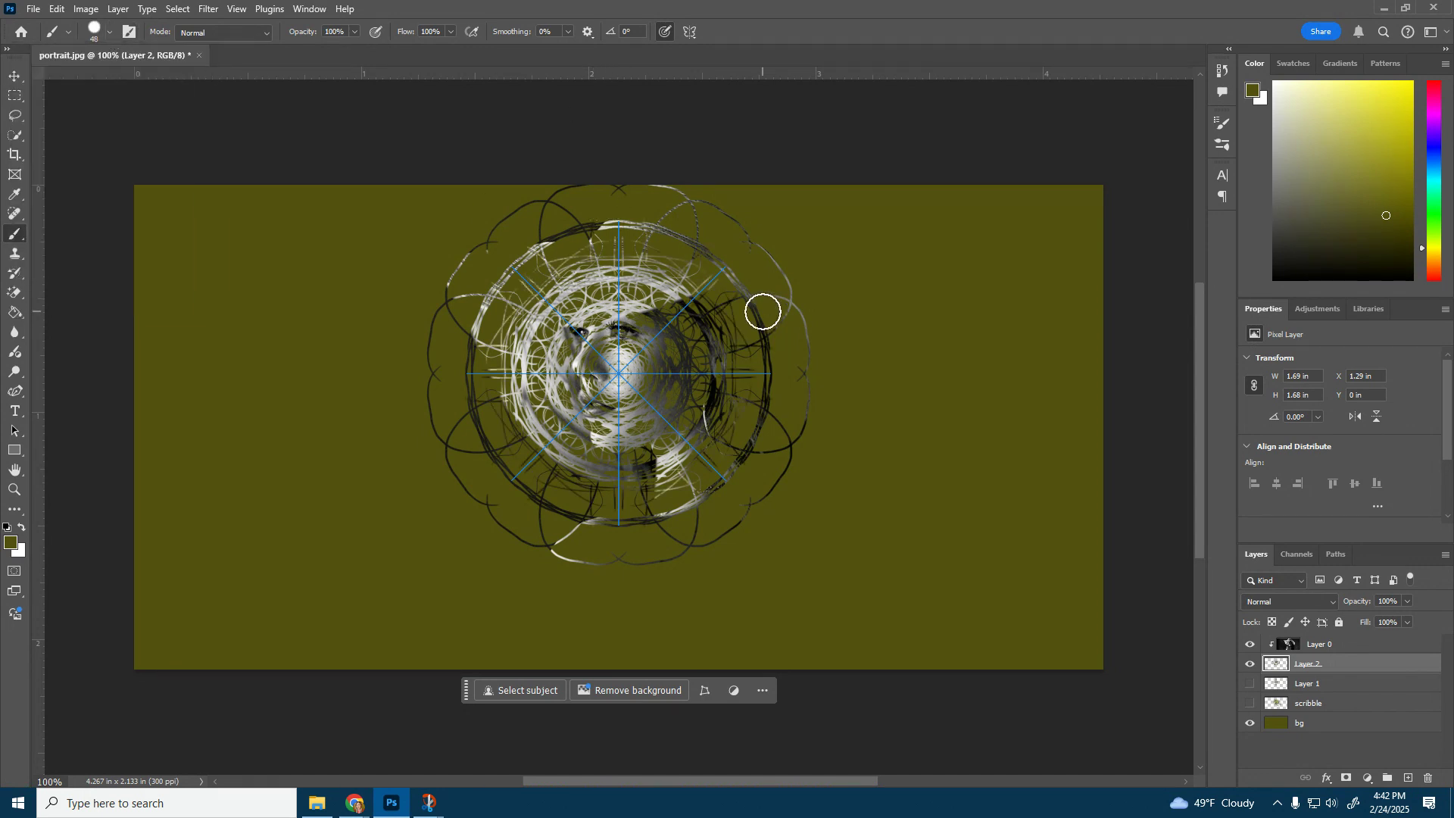
click(724, 269)
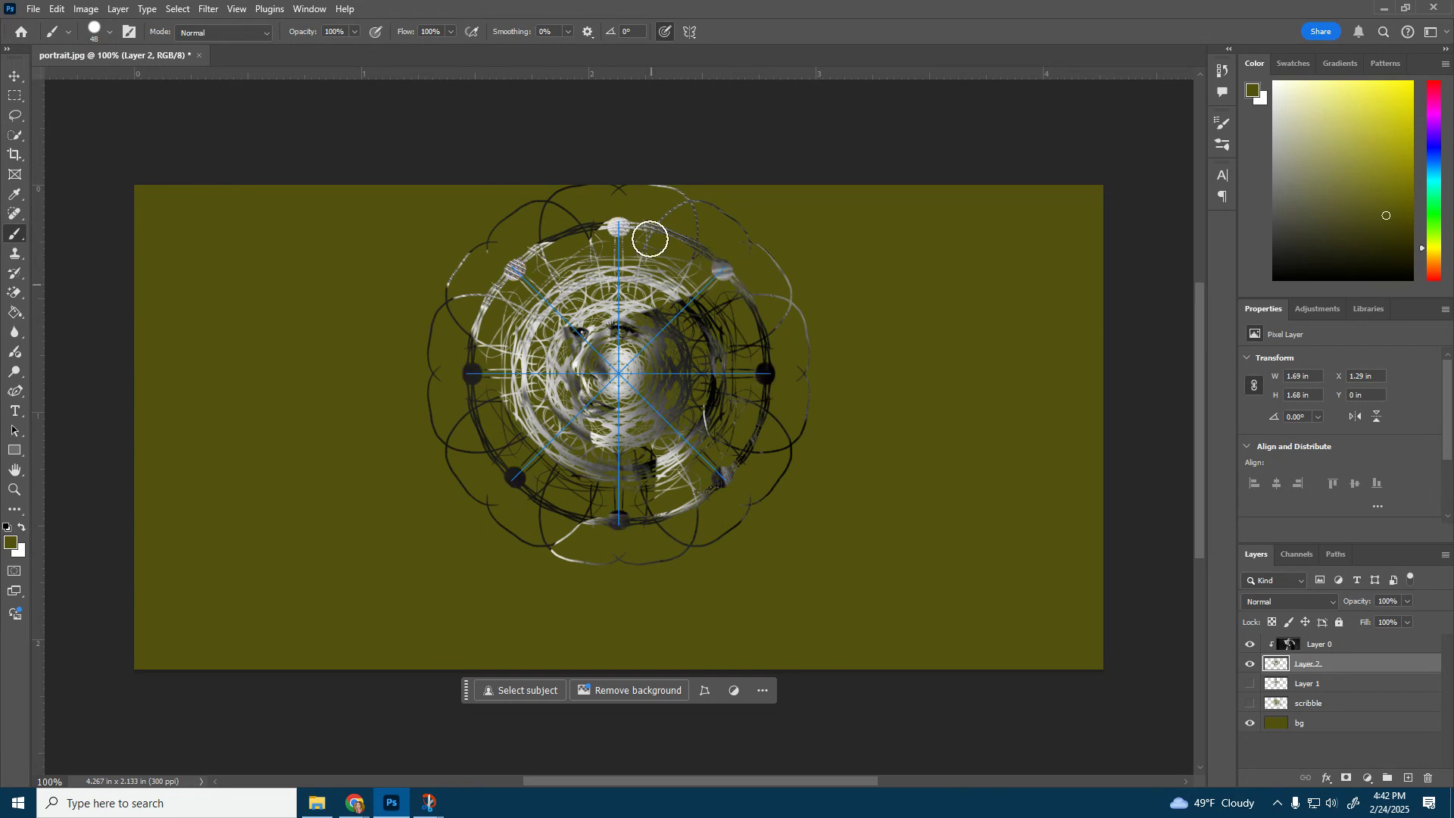
mouse_move(530, 246)
mouse_down()
mouse_move(527, 262)
mouse_move(598, 227)
mouse_move(625, 240)
mouse_up()
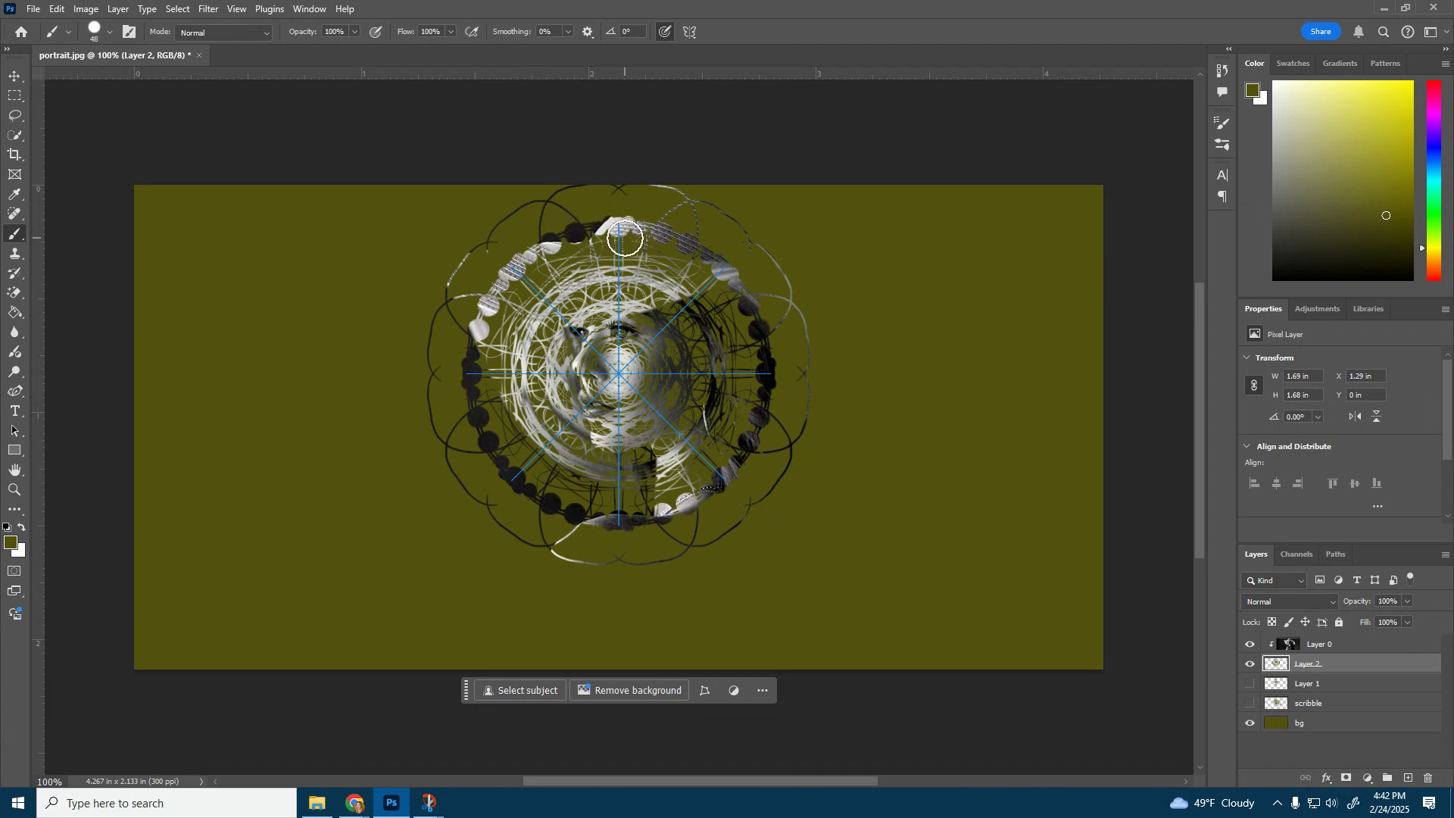
drag(606, 329, 572, 400)
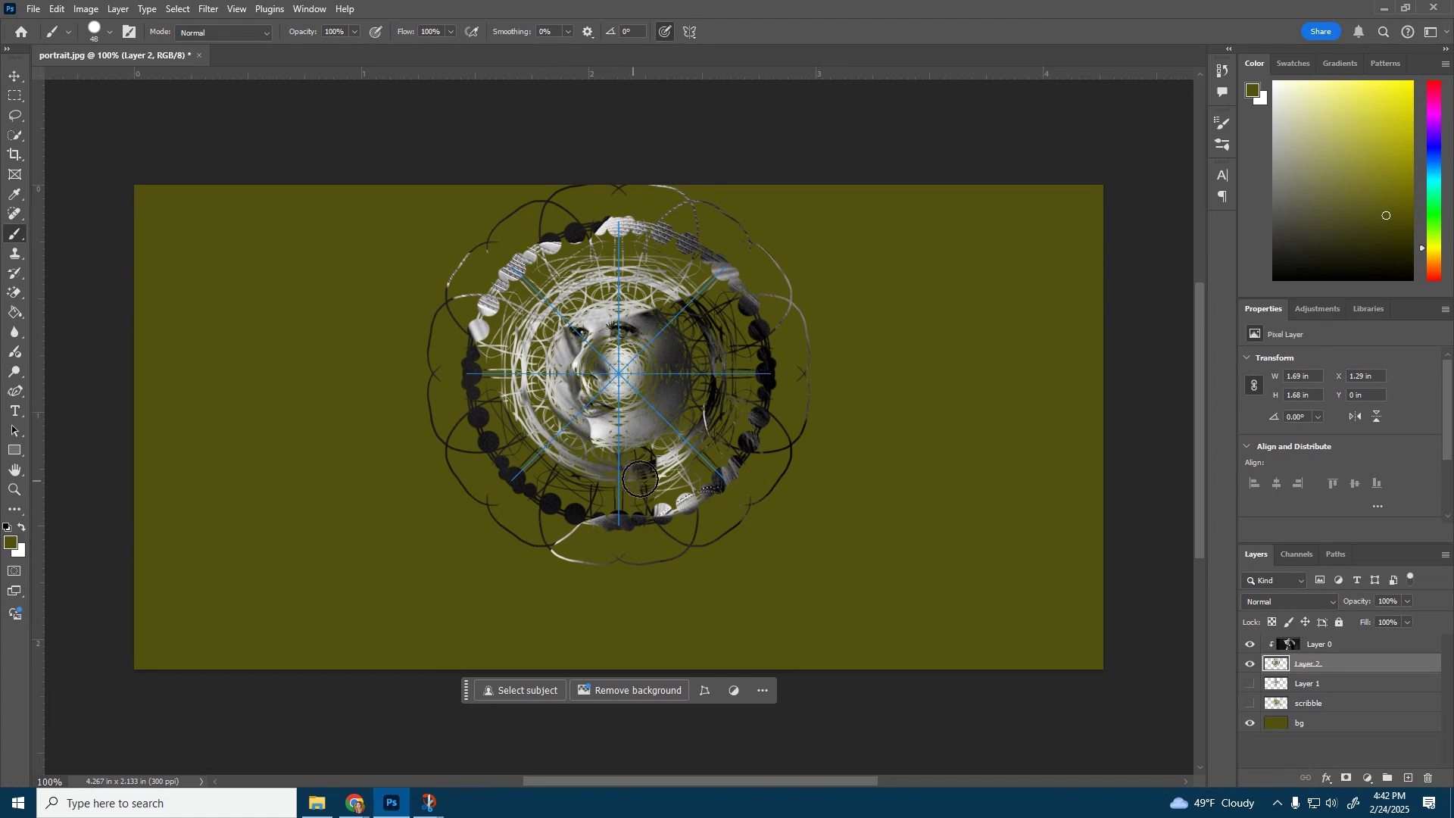
click(658, 472)
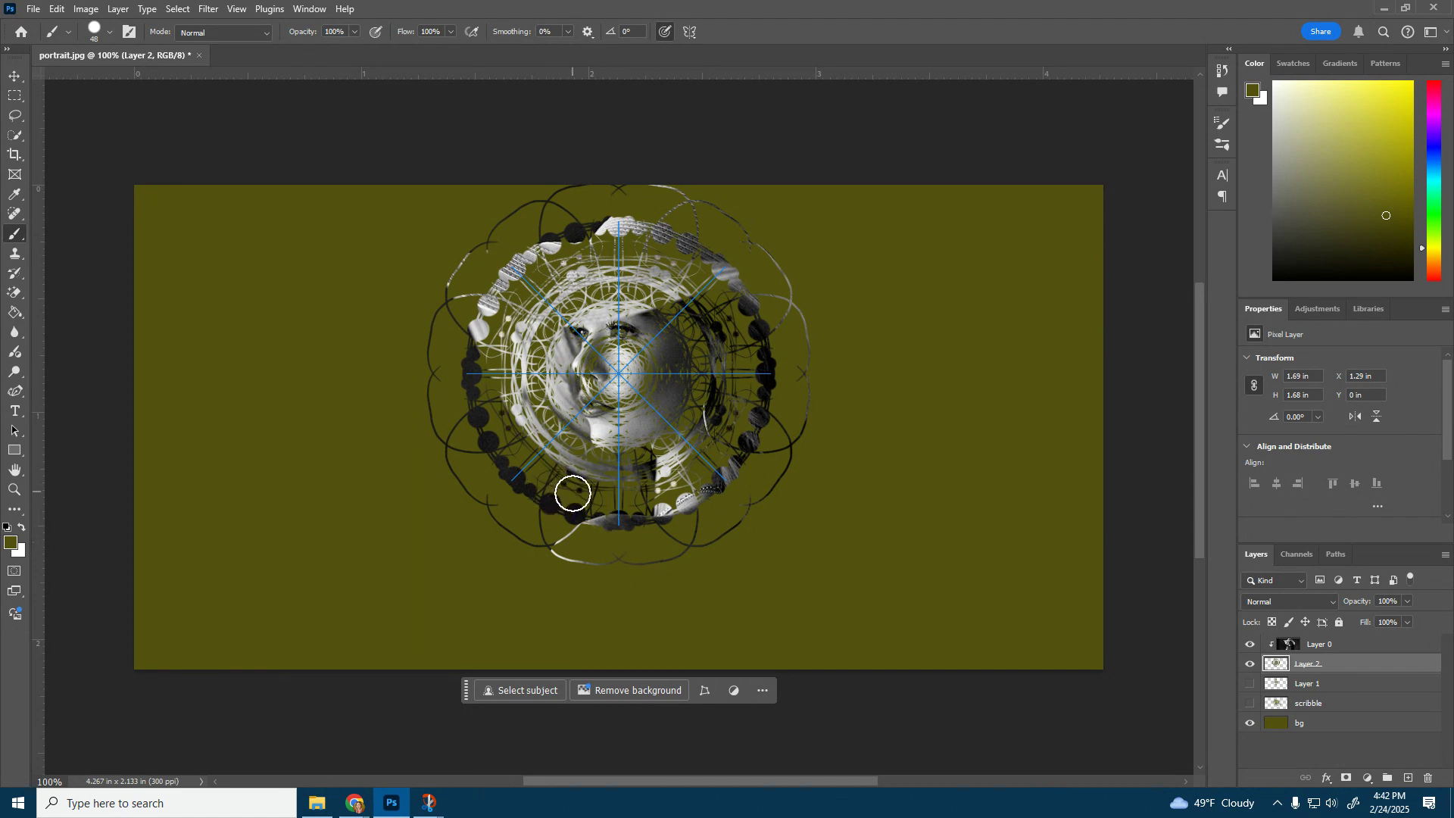
click(521, 462)
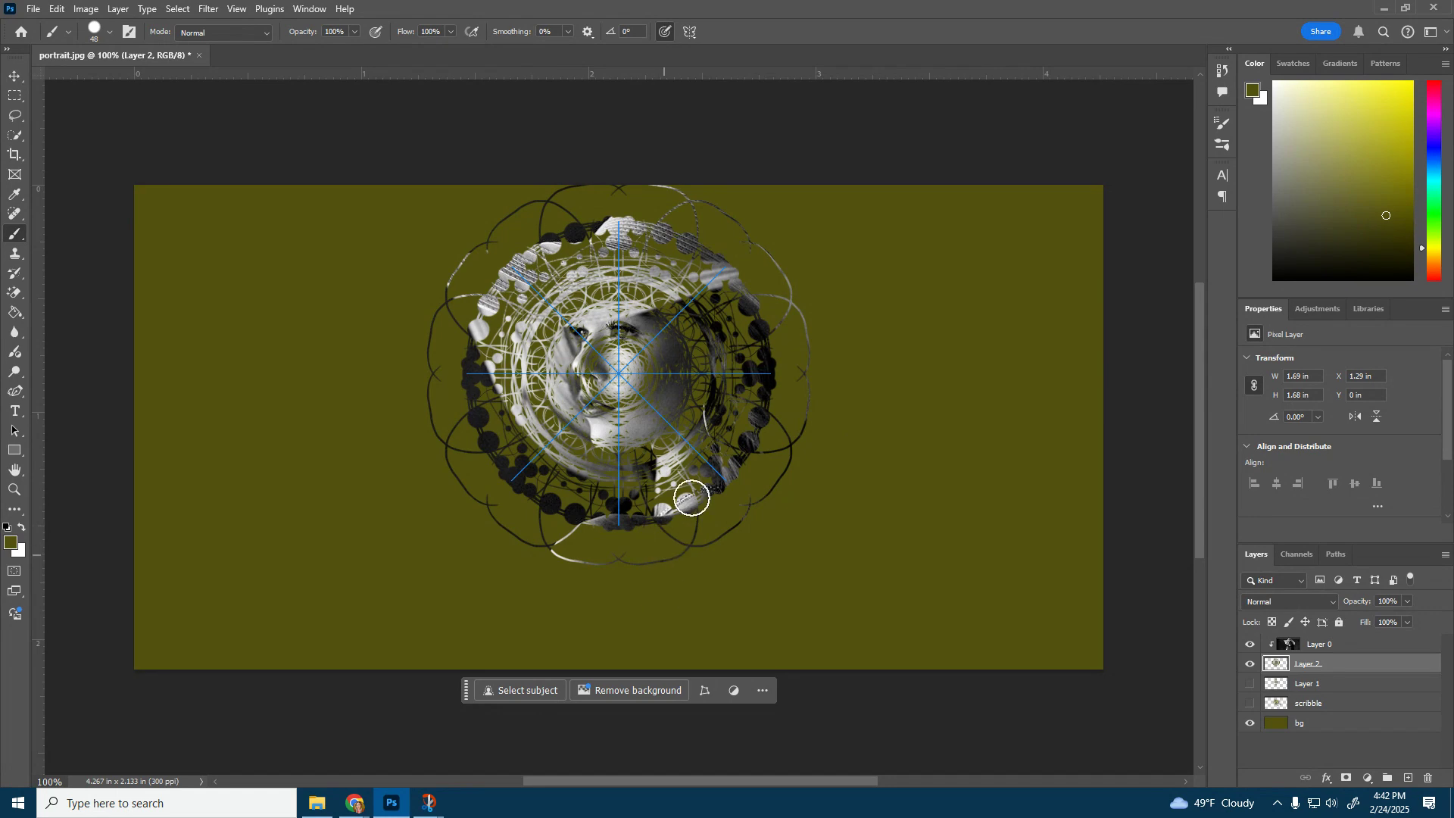
Step: Shift the clipped portrait layer slightly within the mandala to reposition the woman's face
click(13, 78)
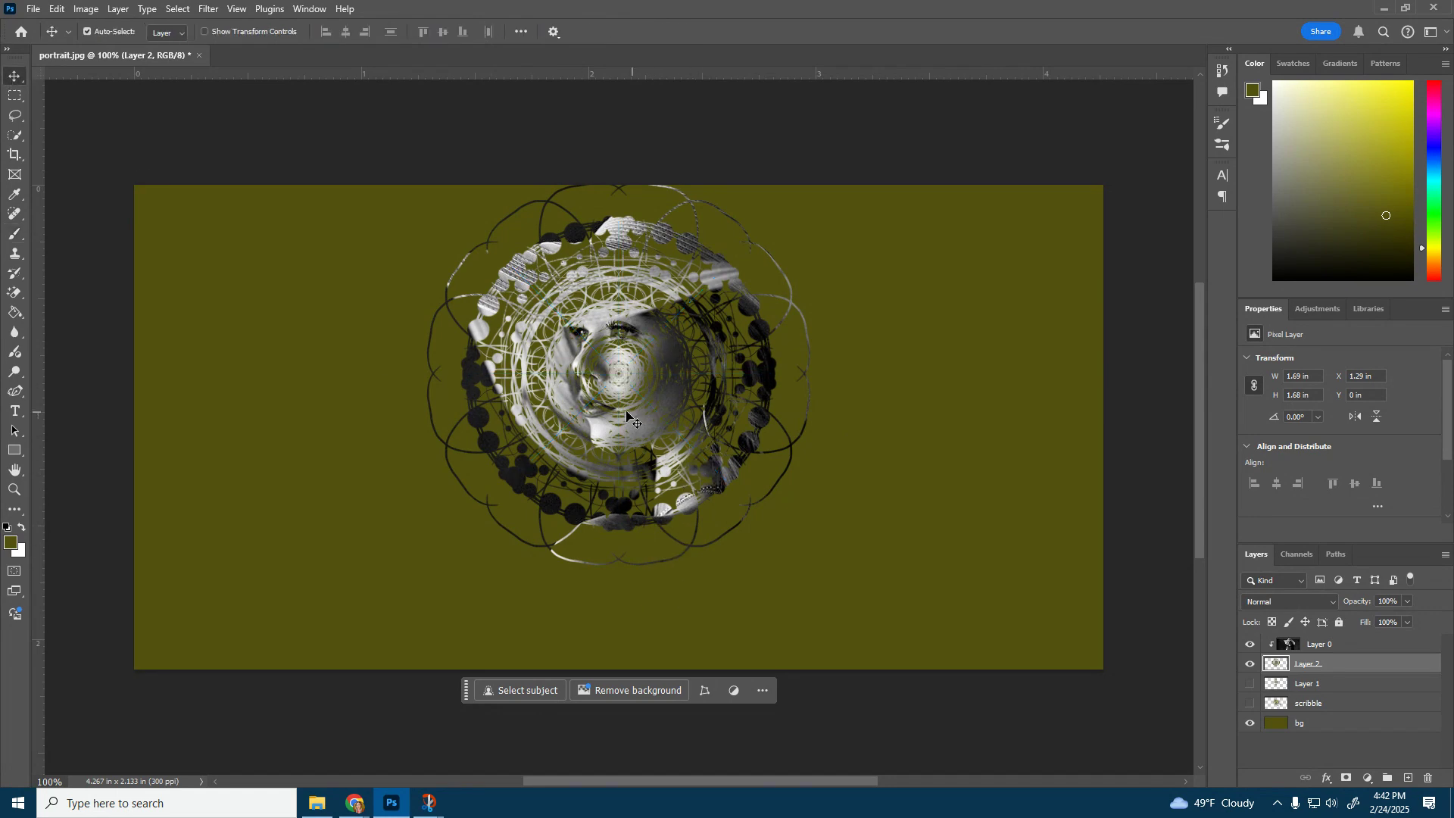
click(1318, 649)
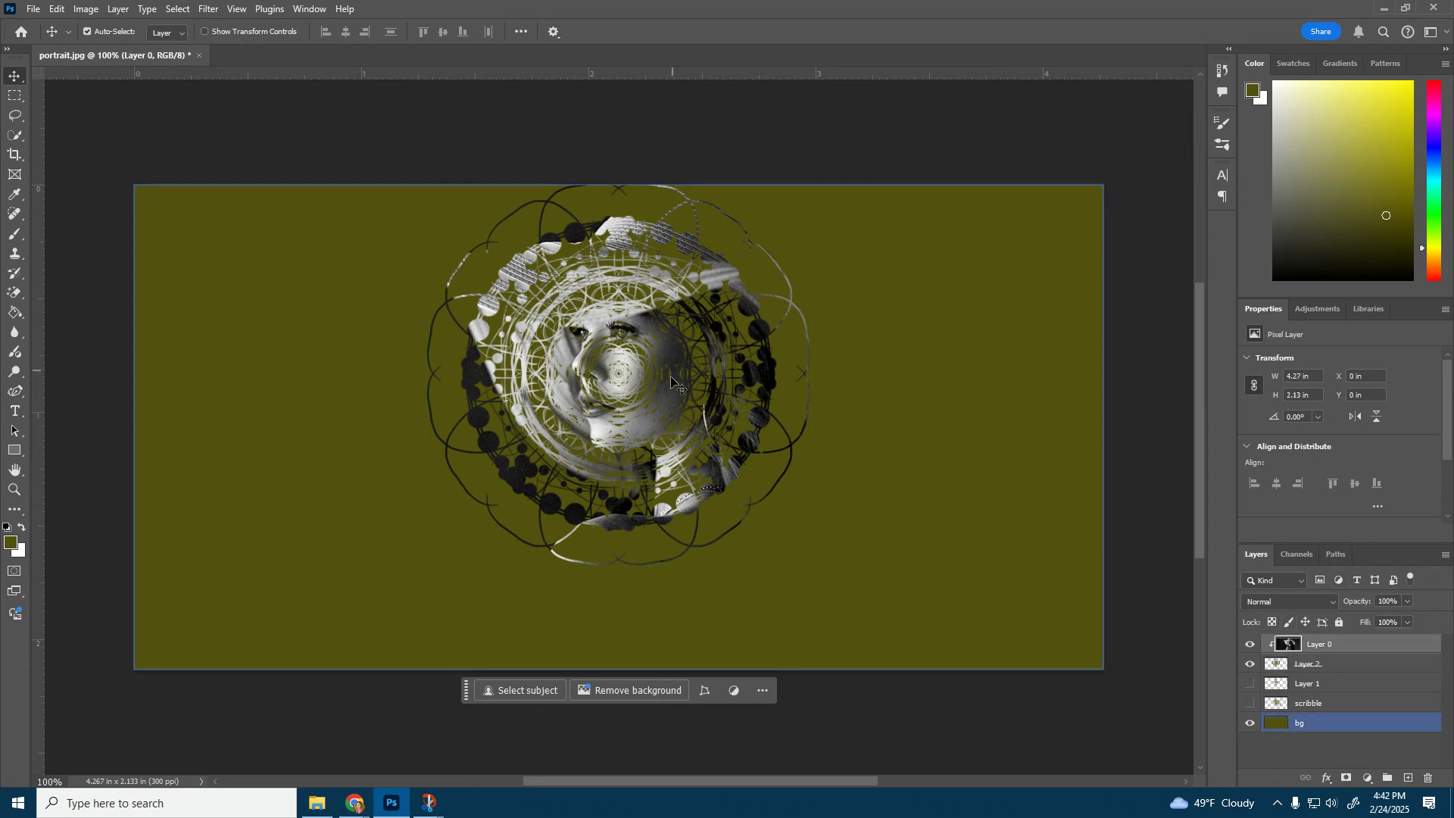
drag(615, 384, 585, 408)
Step: Delete the mandala's Layer 2 and add a new empty layer above the portrait
click(1336, 671)
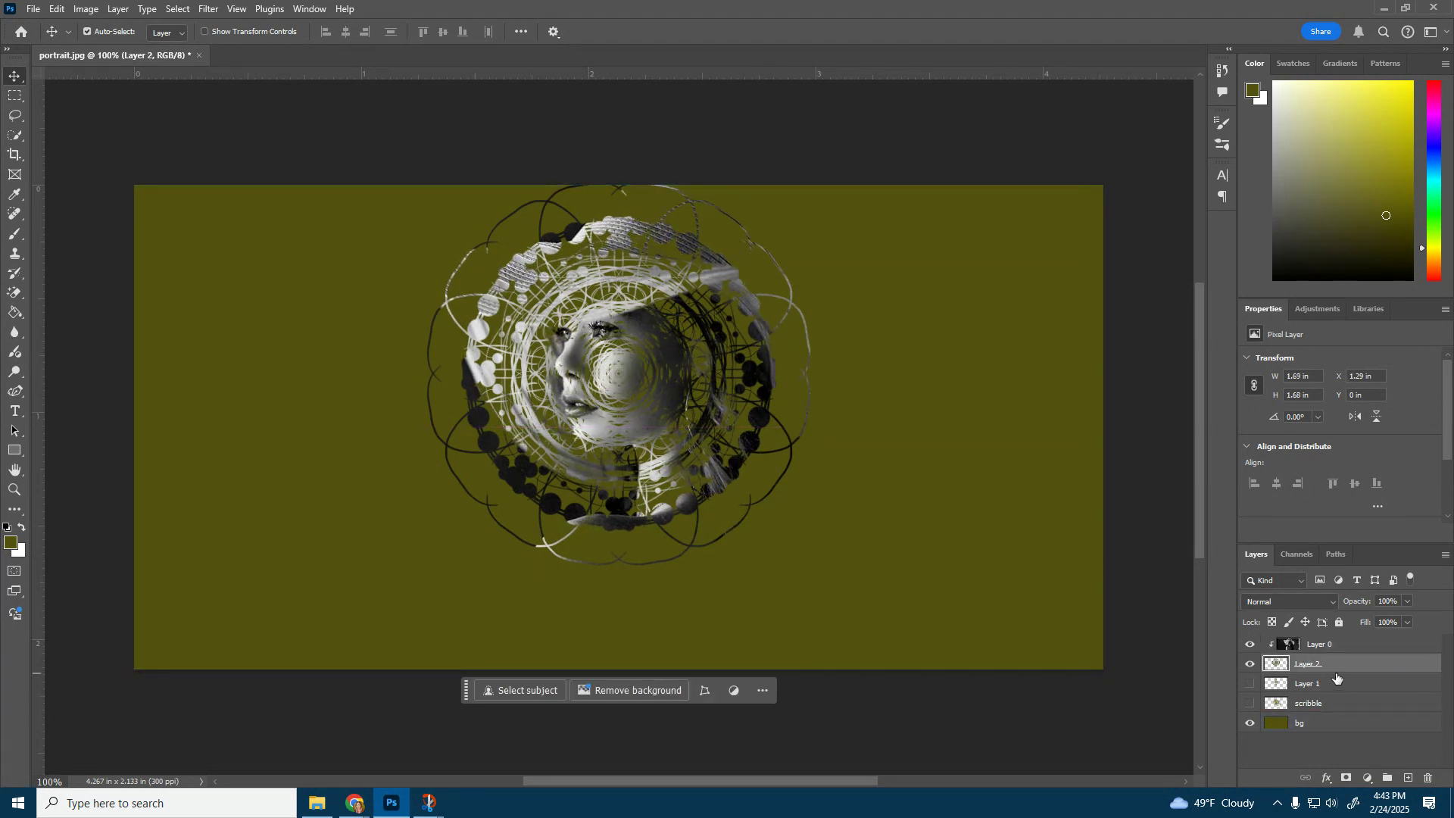
key(Delete)
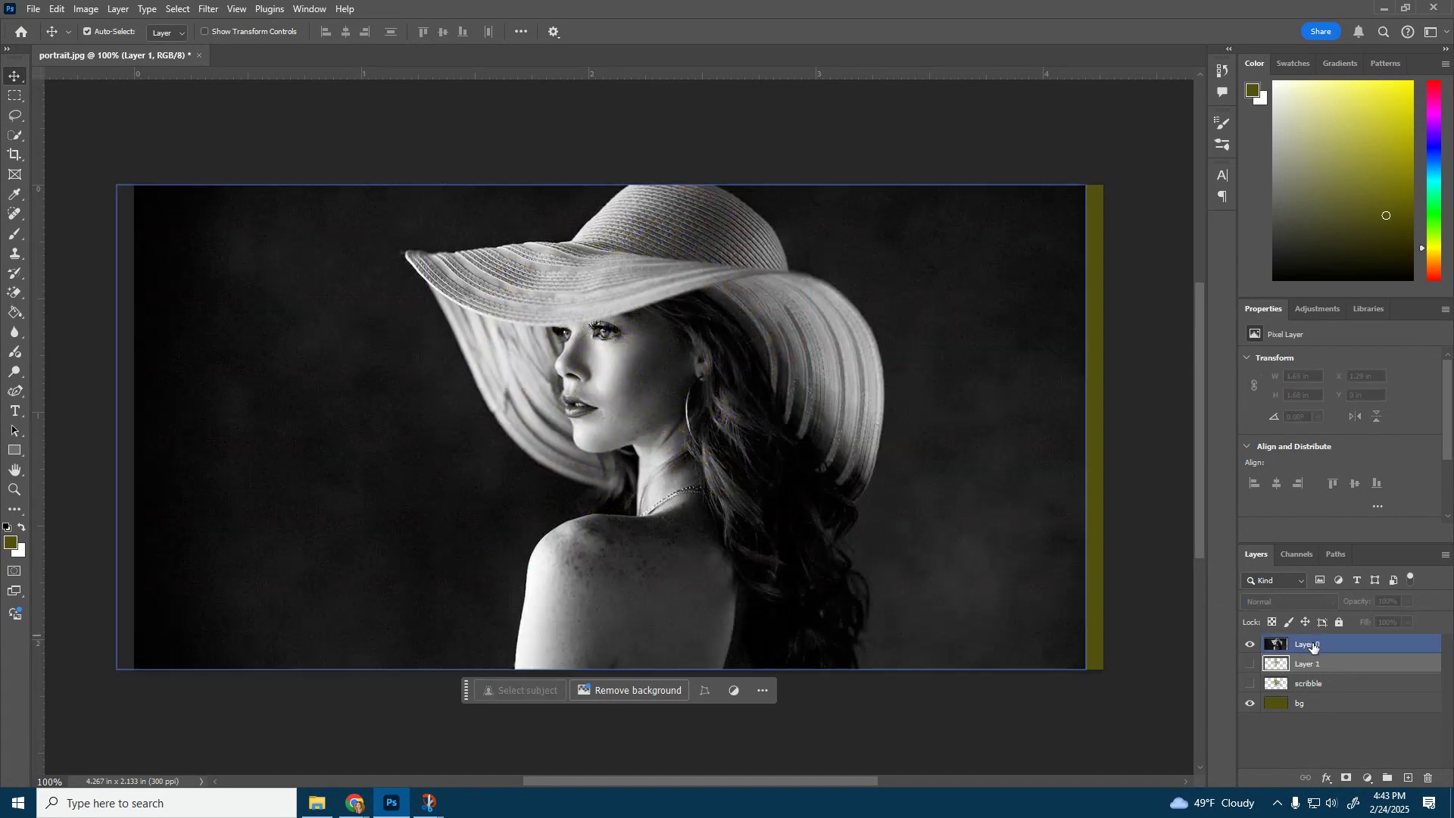
key(ctrl+z)
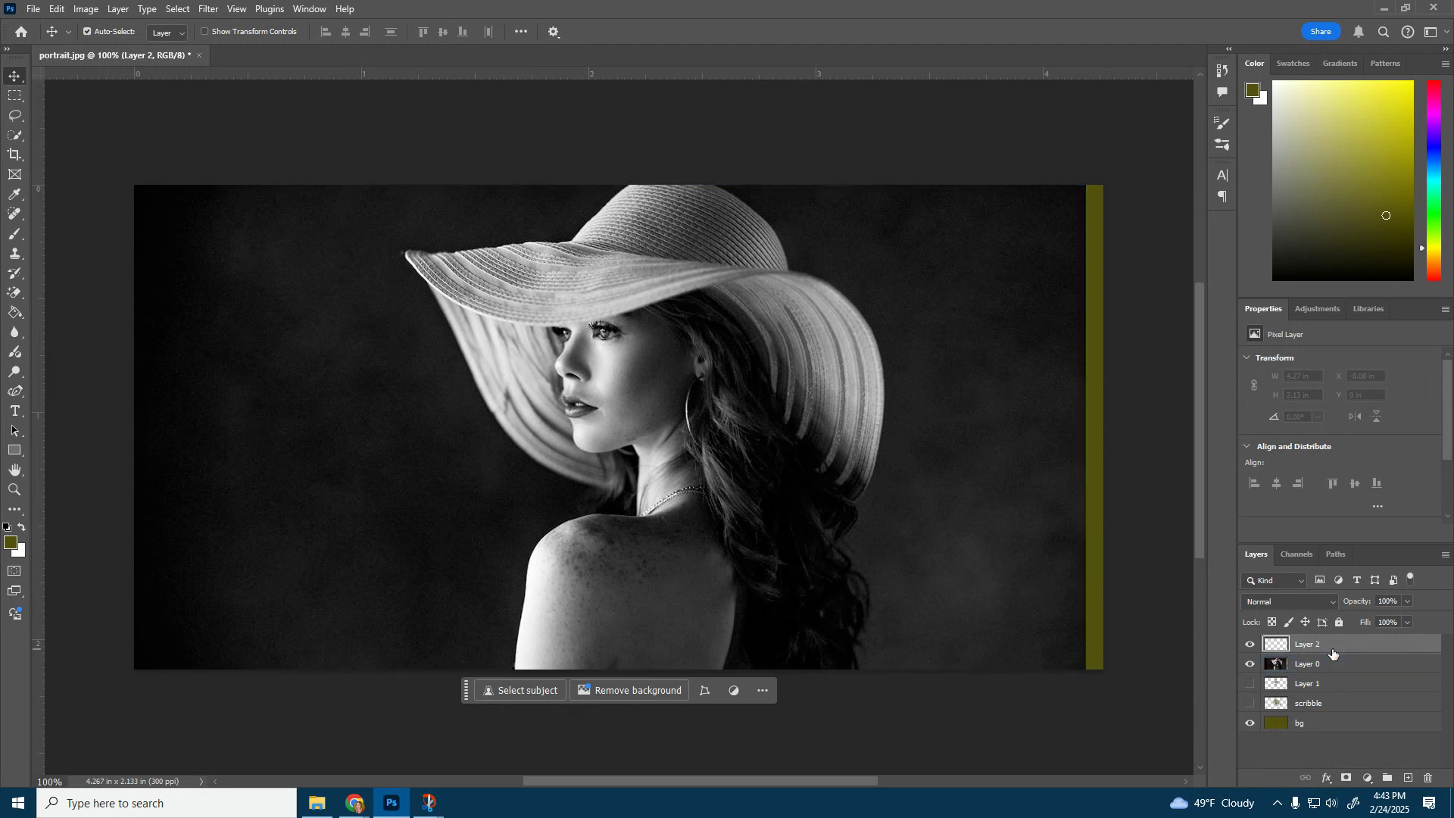
Step: Move the portrait back so it covers the whole canvas, and reselect the empty Layer 2
click(1090, 535)
drag(980, 510, 993, 510)
click(1347, 646)
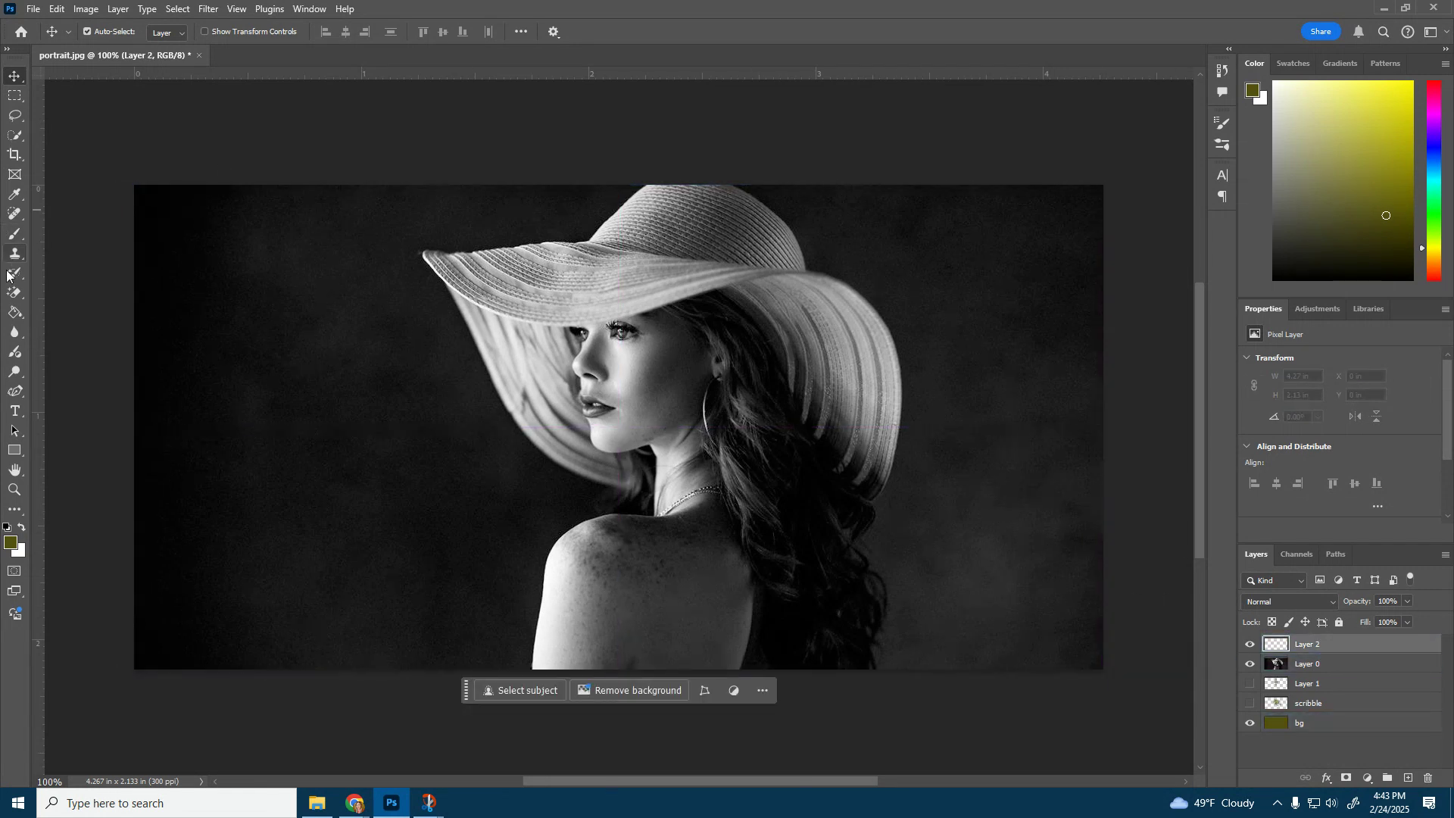
Step: Set up Spiral paint symmetry for the brush, scaled to 69.48%, flipped and rotated to -90°, positioned over the woman's face
click(14, 234)
click(690, 31)
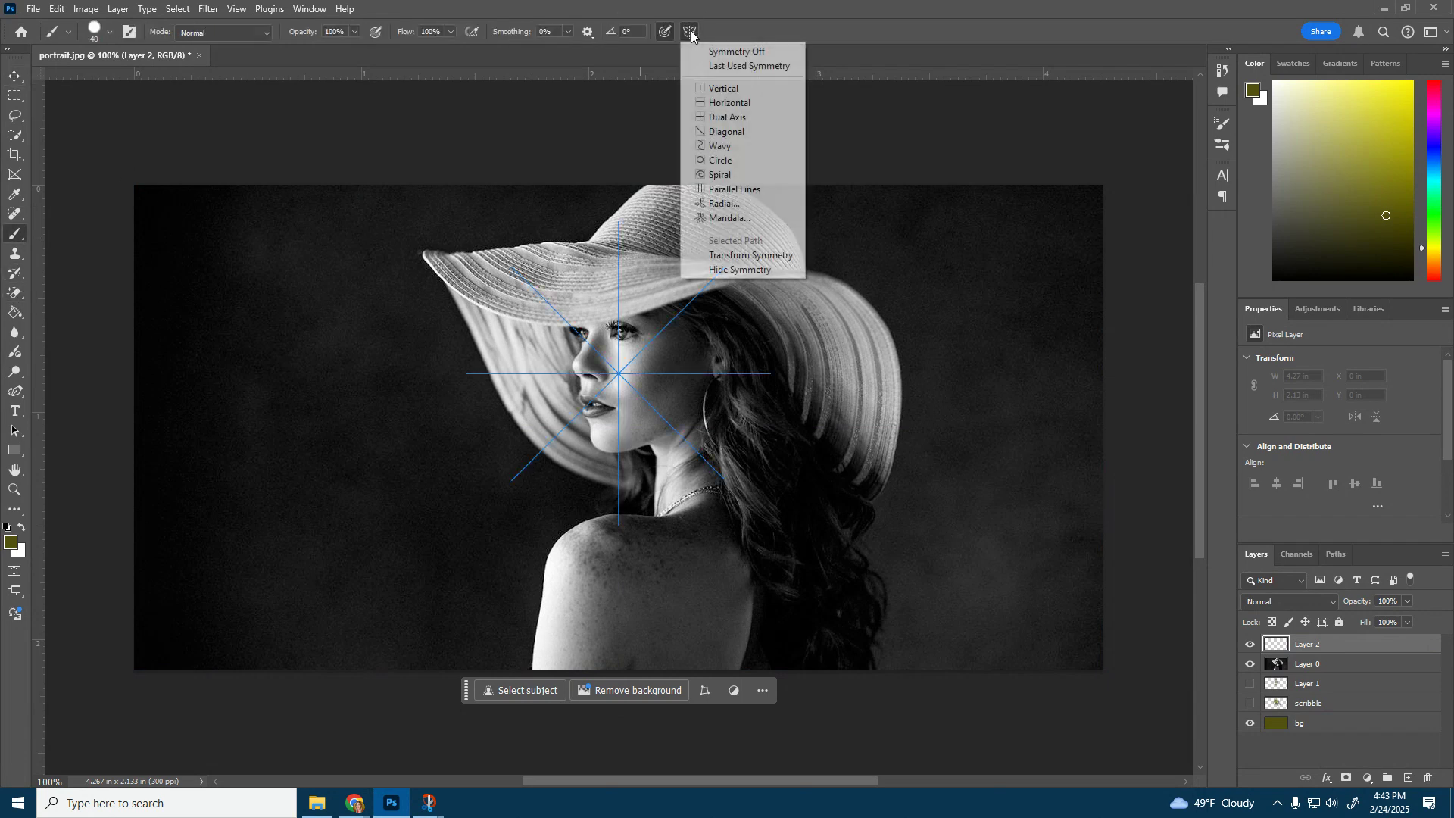
click(721, 174)
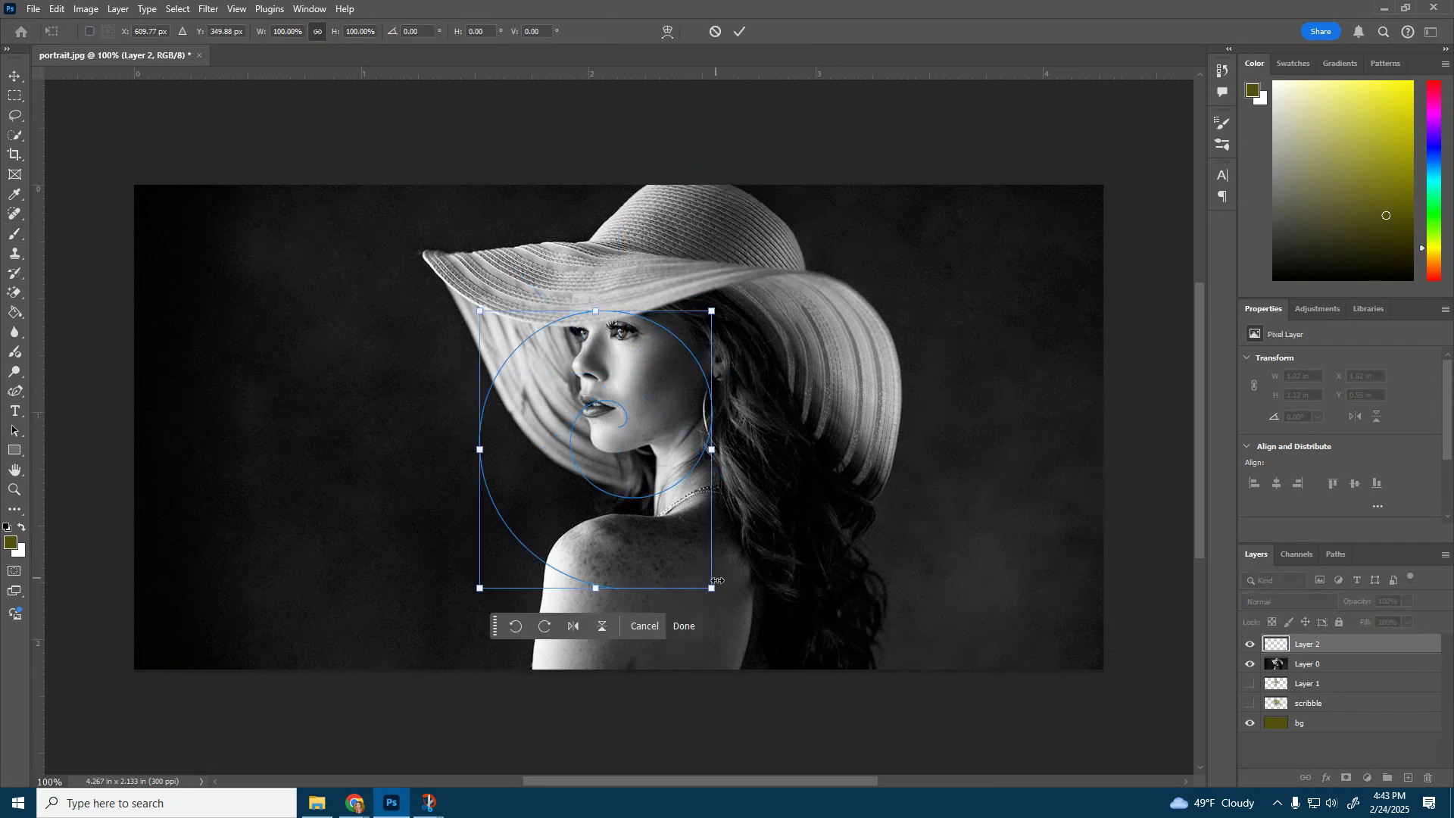
drag(718, 581, 643, 504)
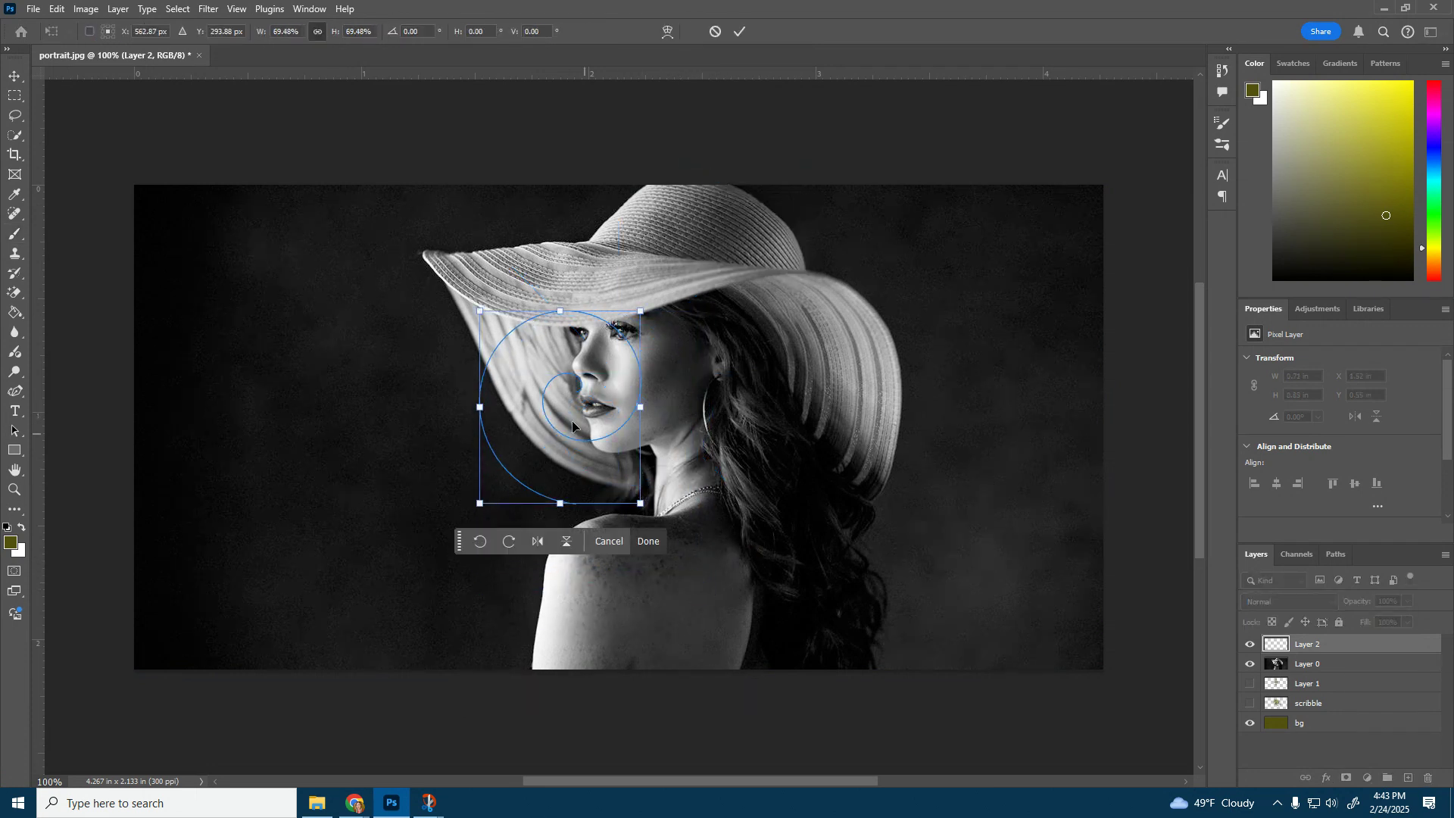
click(537, 542)
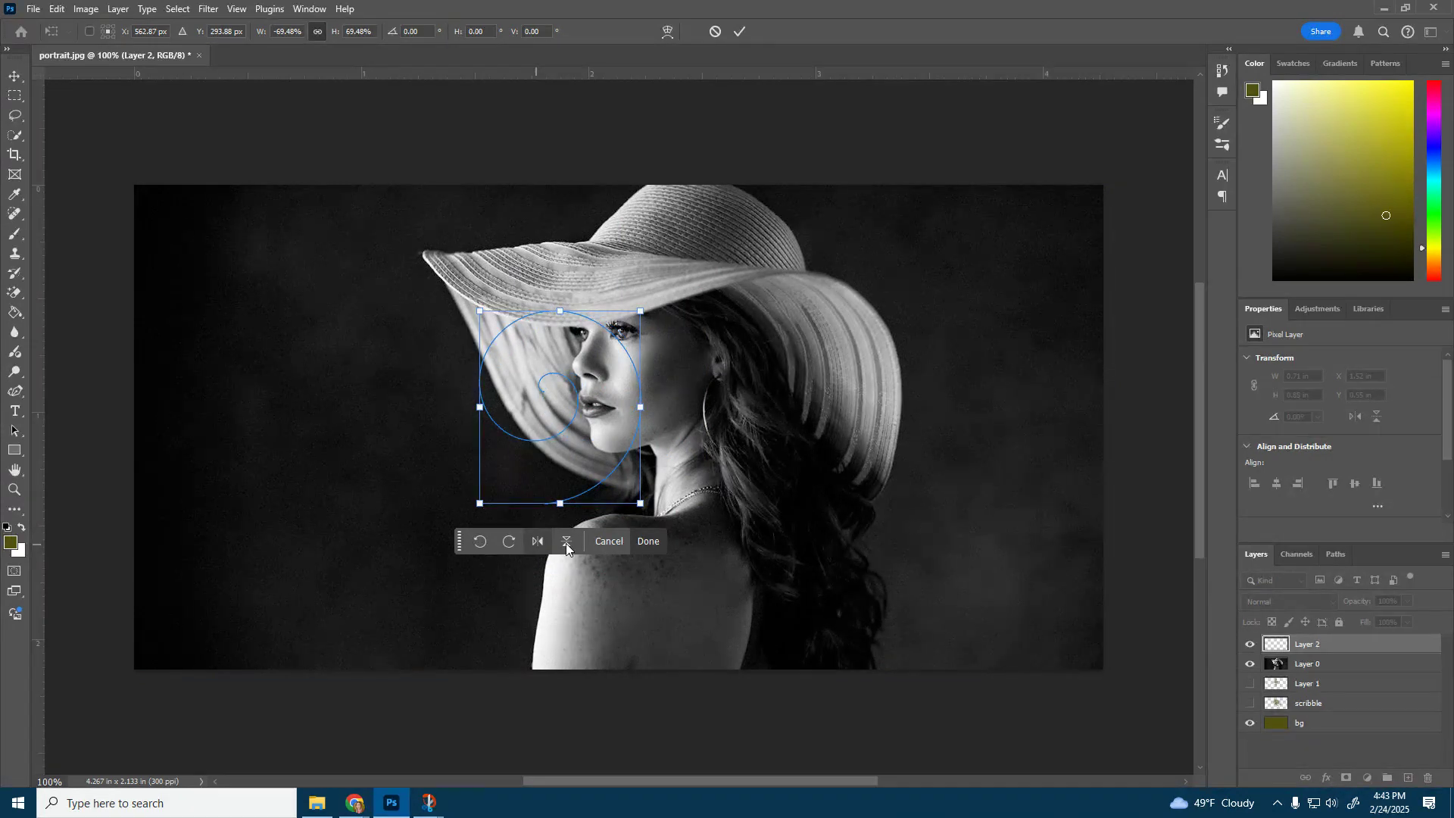
click(509, 542)
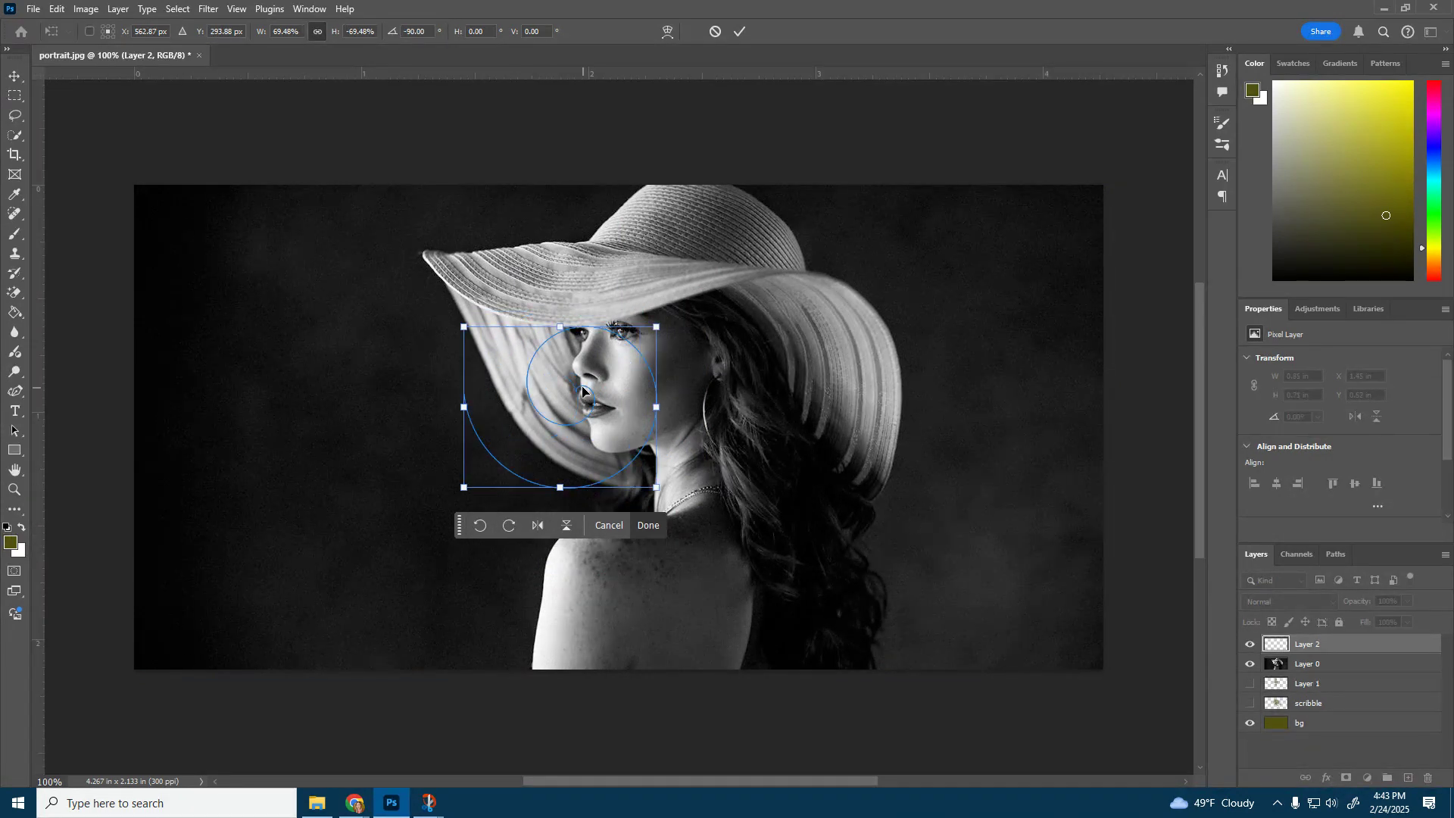
drag(593, 391, 639, 374)
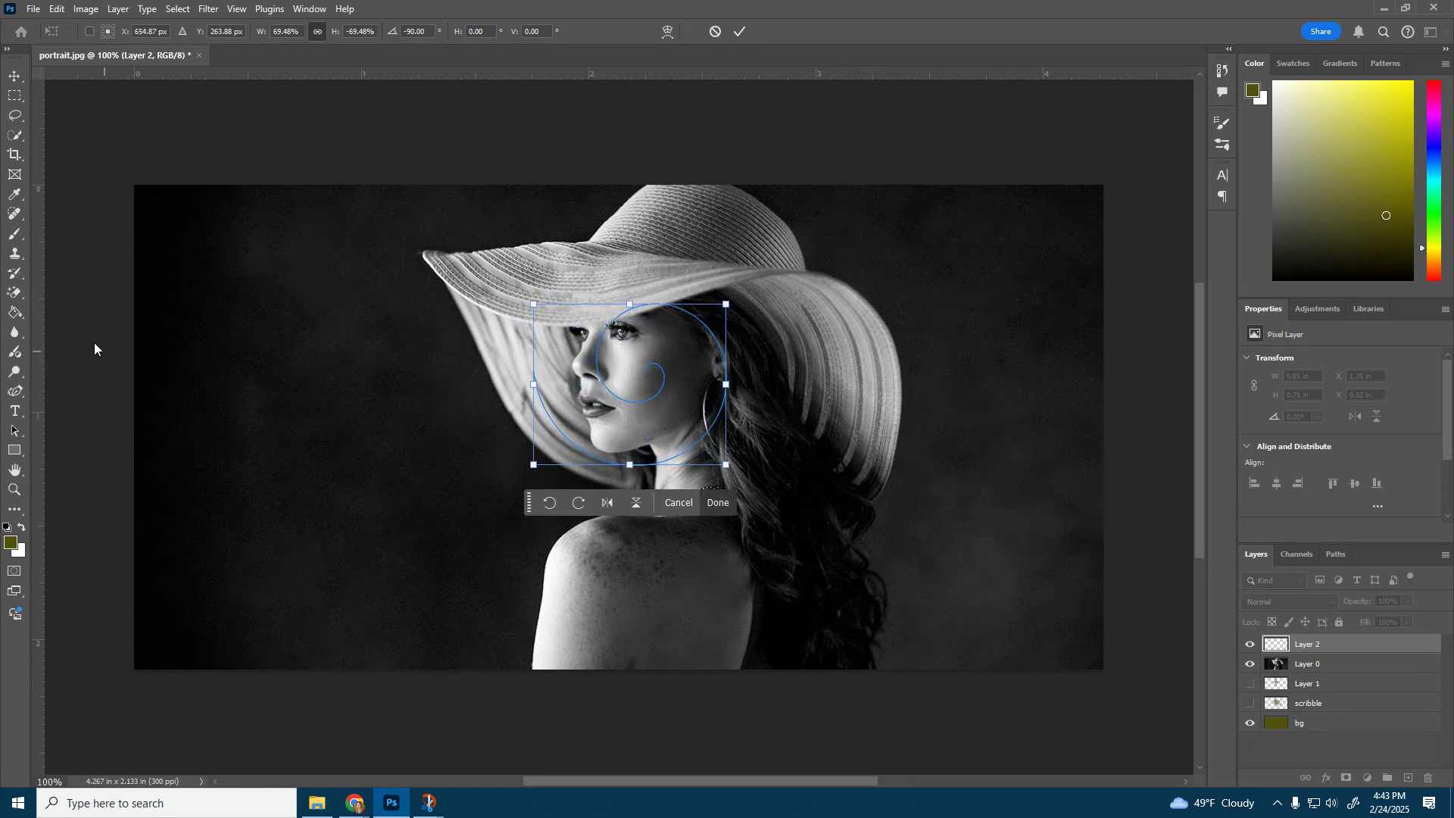
click(15, 234)
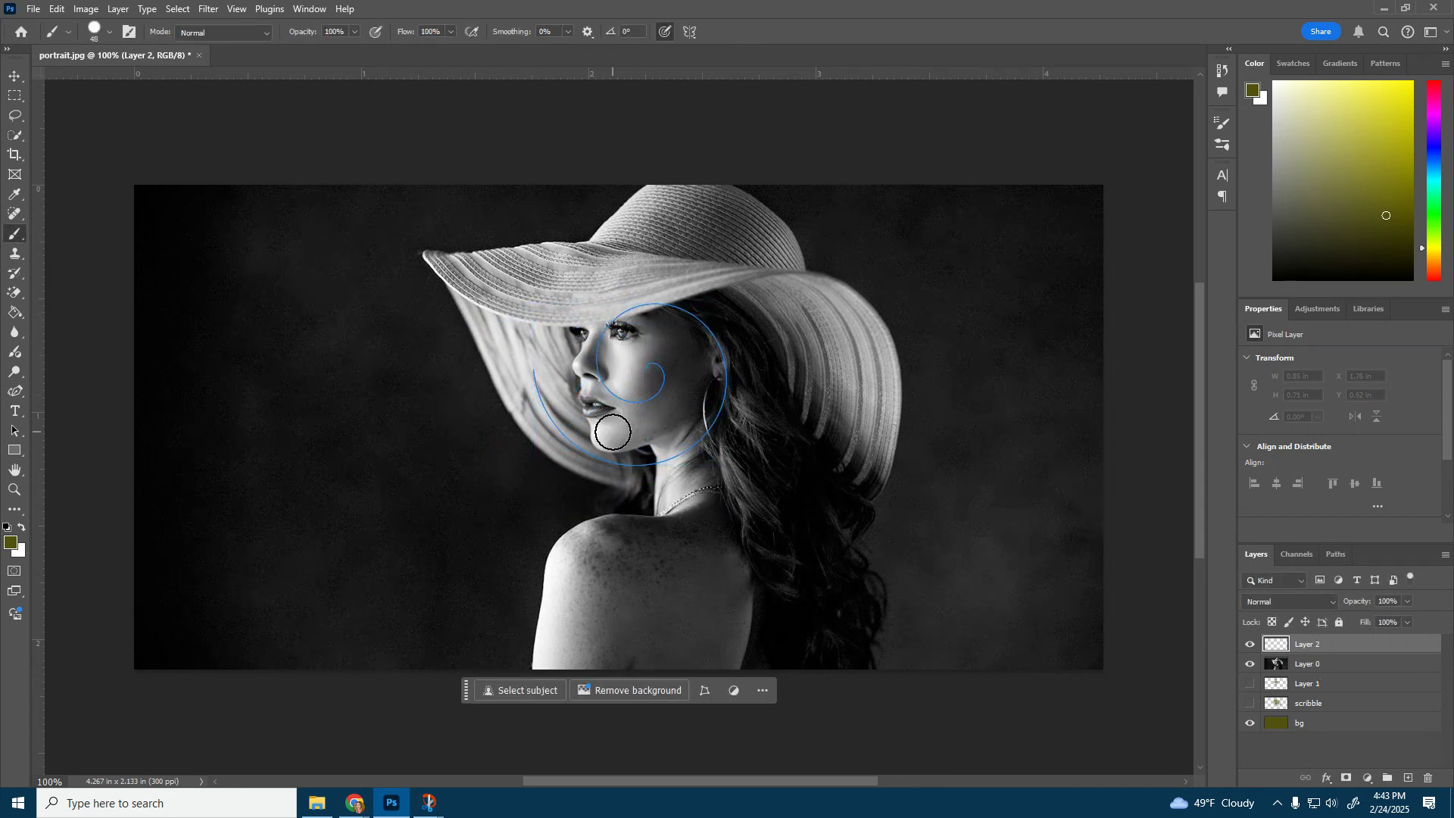
Step: Reduce the brush size to 1 px and scribble zigzags on Layer 2 along the spiral from its centre outward
click(110, 32)
drag(113, 79, 83, 82)
click(109, 33)
drag(630, 369, 637, 363)
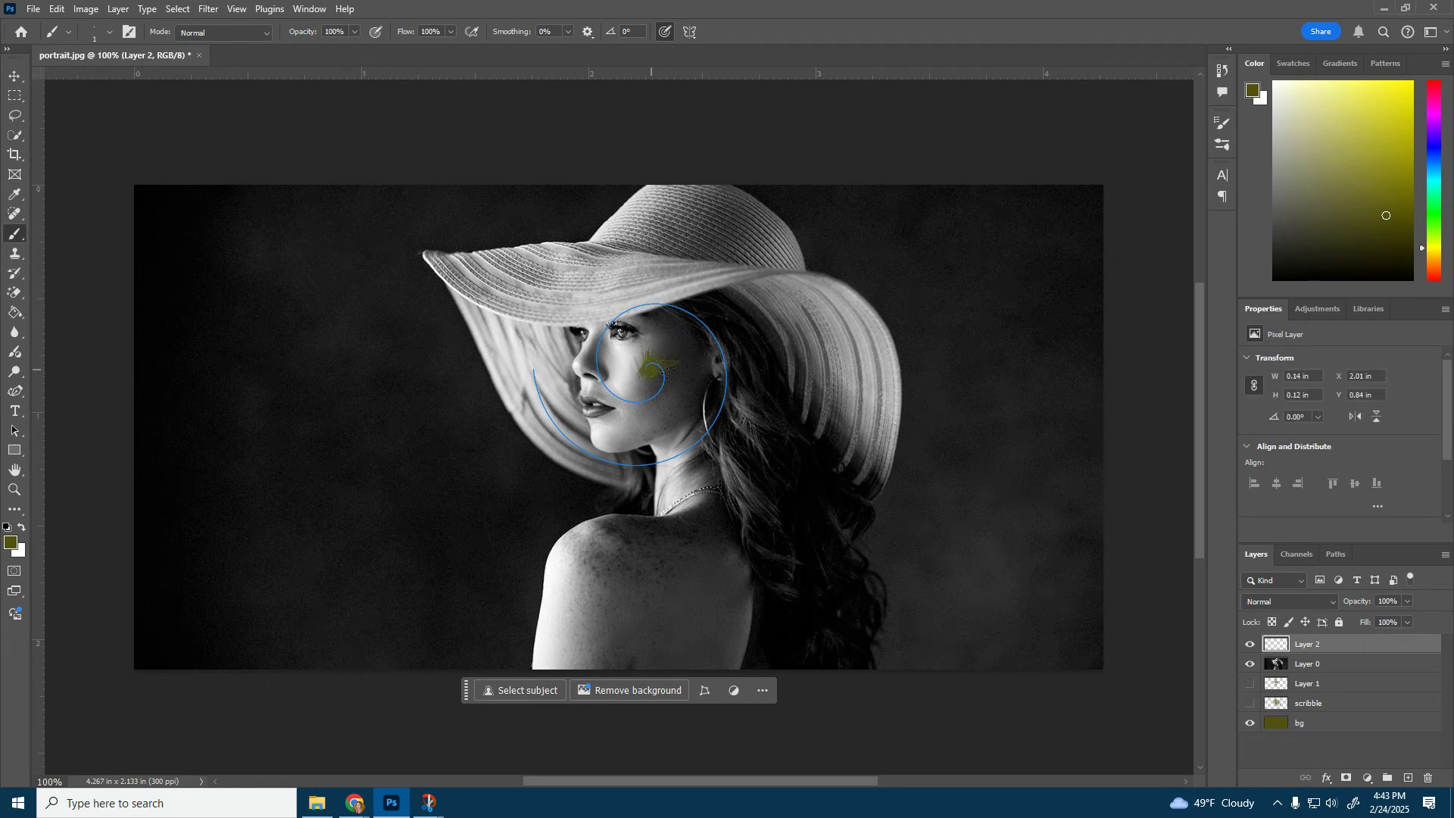
mouse_move(636, 402)
mouse_down()
mouse_move(603, 401)
mouse_move(621, 379)
mouse_move(579, 371)
mouse_move(612, 350)
mouse_move(584, 346)
mouse_move(625, 346)
mouse_move(629, 309)
mouse_move(647, 326)
mouse_move(656, 291)
mouse_move(687, 354)
mouse_move(722, 354)
mouse_move(706, 371)
mouse_move(723, 414)
mouse_move(701, 437)
mouse_move(684, 422)
mouse_move(675, 452)
mouse_move(644, 456)
mouse_up()
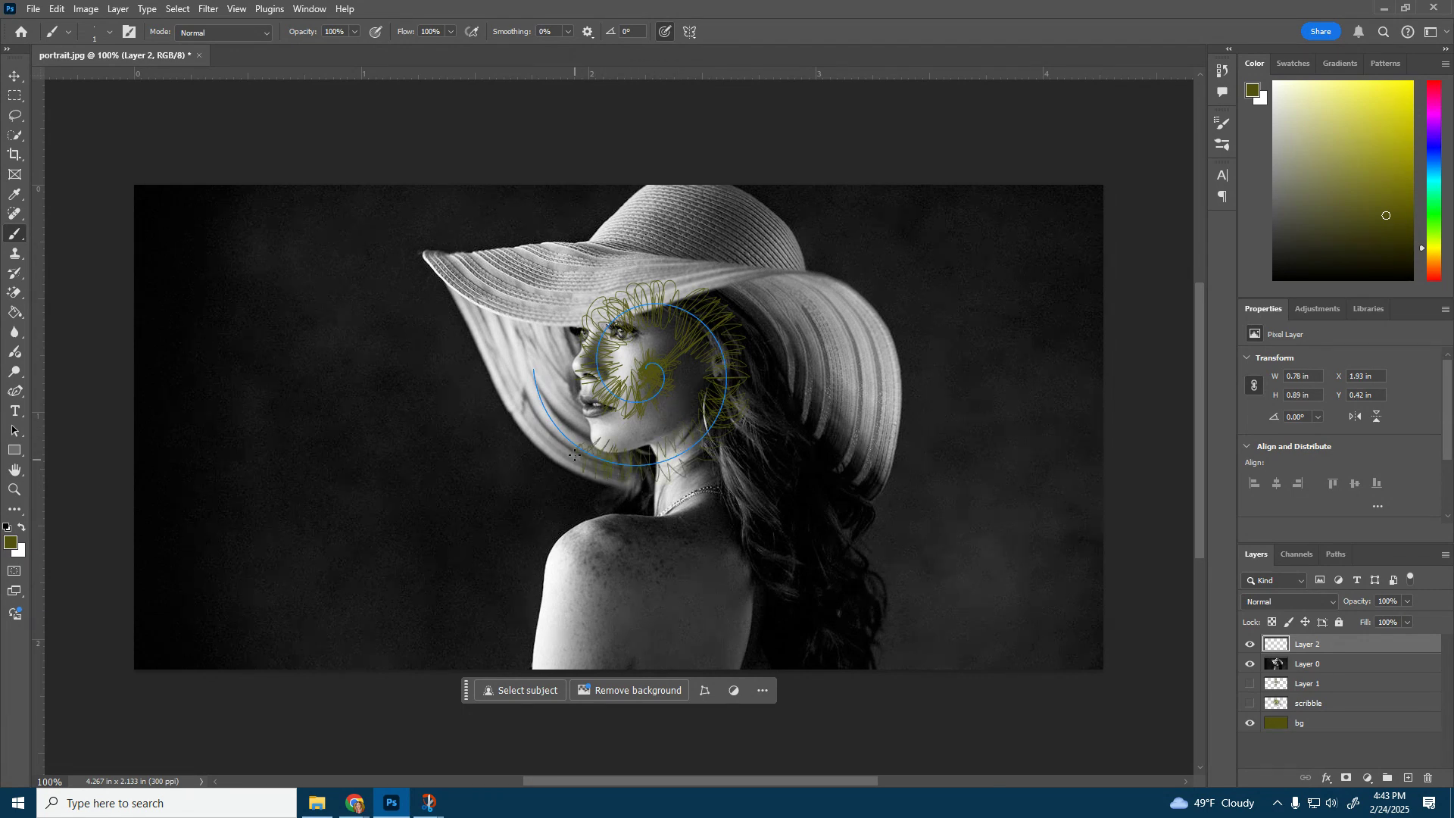
Step: Move Layer 2 beneath Layer 0 and clip the portrait to the spiral scribble
drag(1356, 645, 1318, 673)
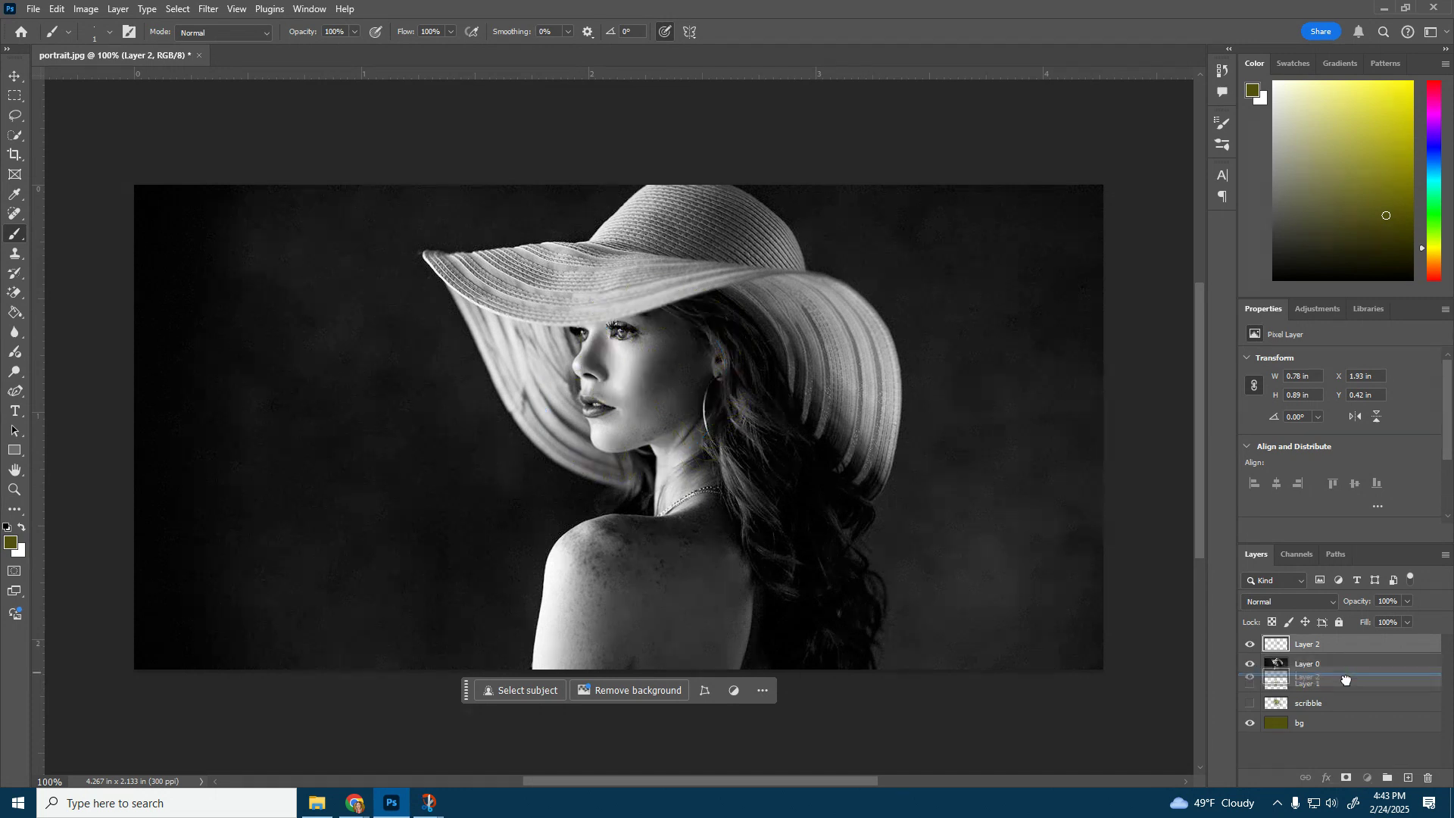
right_click(1311, 645)
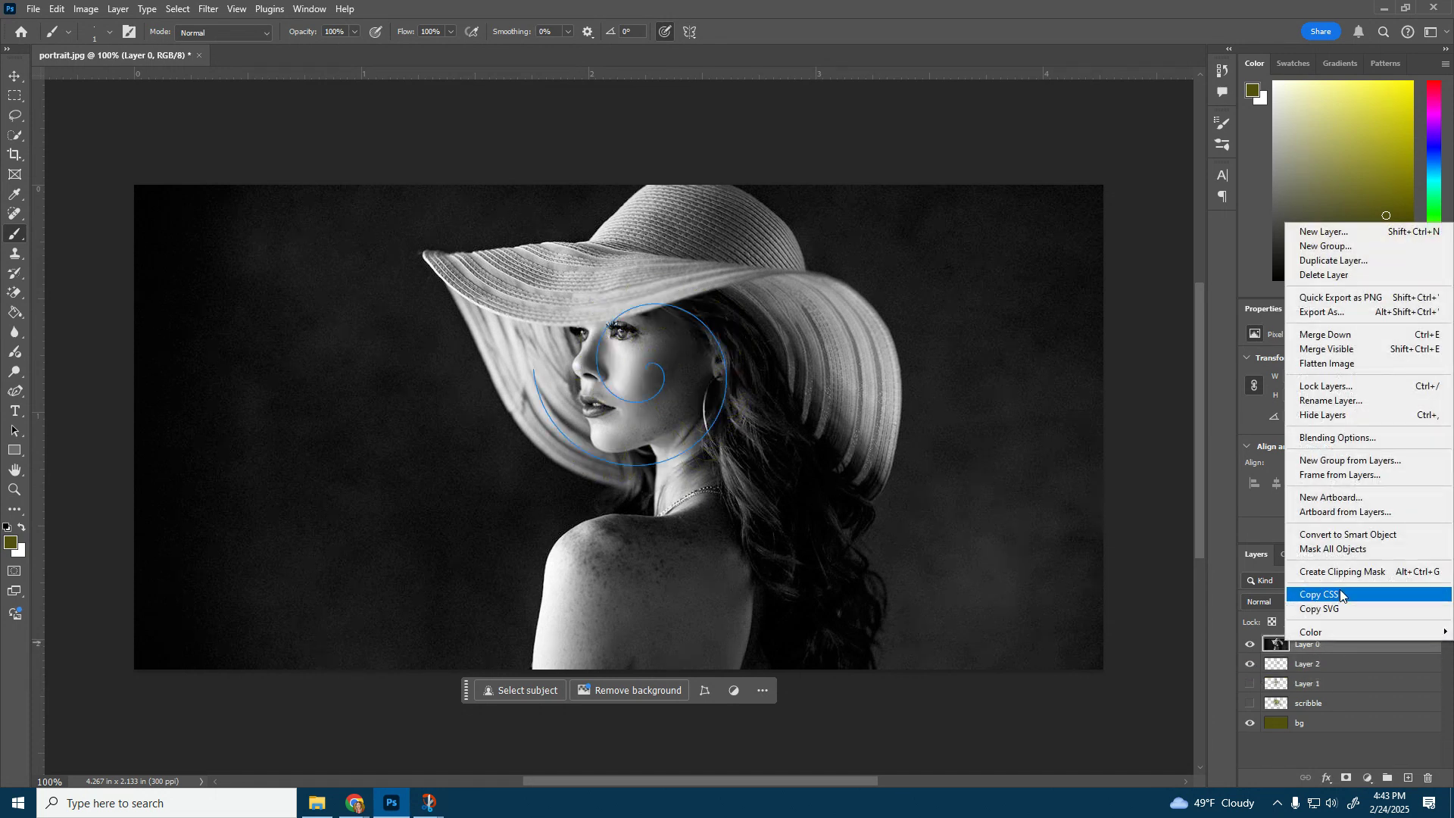
click(1319, 594)
Step: Add more spiral scribbles on Layer 2 along the outer arm, fill in the face area, and draw fine outward strokes around the edge
click(1361, 664)
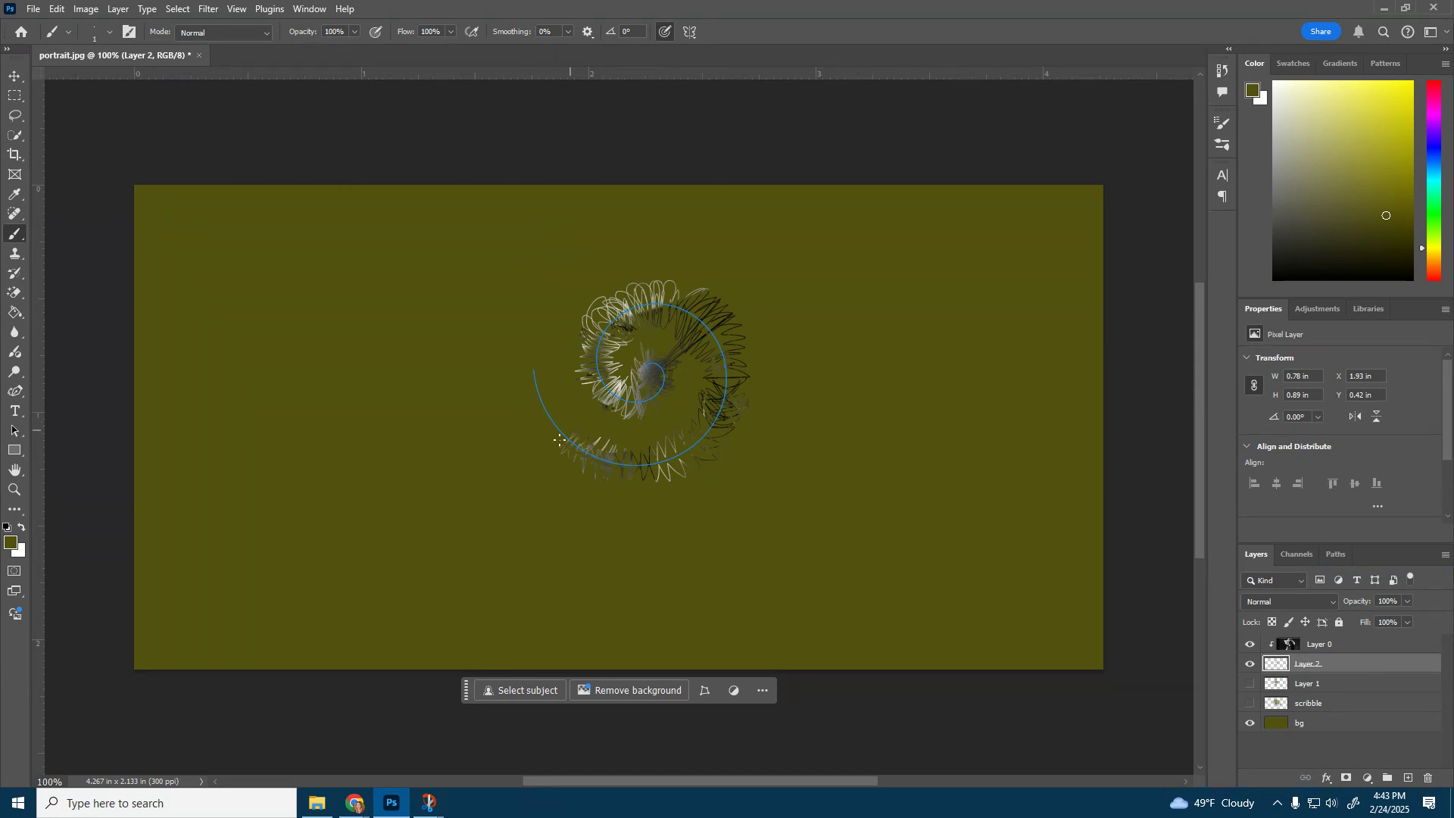
mouse_move(560, 440)
mouse_down()
mouse_move(589, 420)
mouse_move(540, 410)
mouse_move(555, 392)
mouse_move(519, 396)
mouse_move(560, 369)
mouse_move(495, 342)
mouse_move(545, 335)
mouse_move(519, 308)
mouse_move(555, 305)
mouse_move(540, 281)
mouse_move(579, 269)
mouse_up()
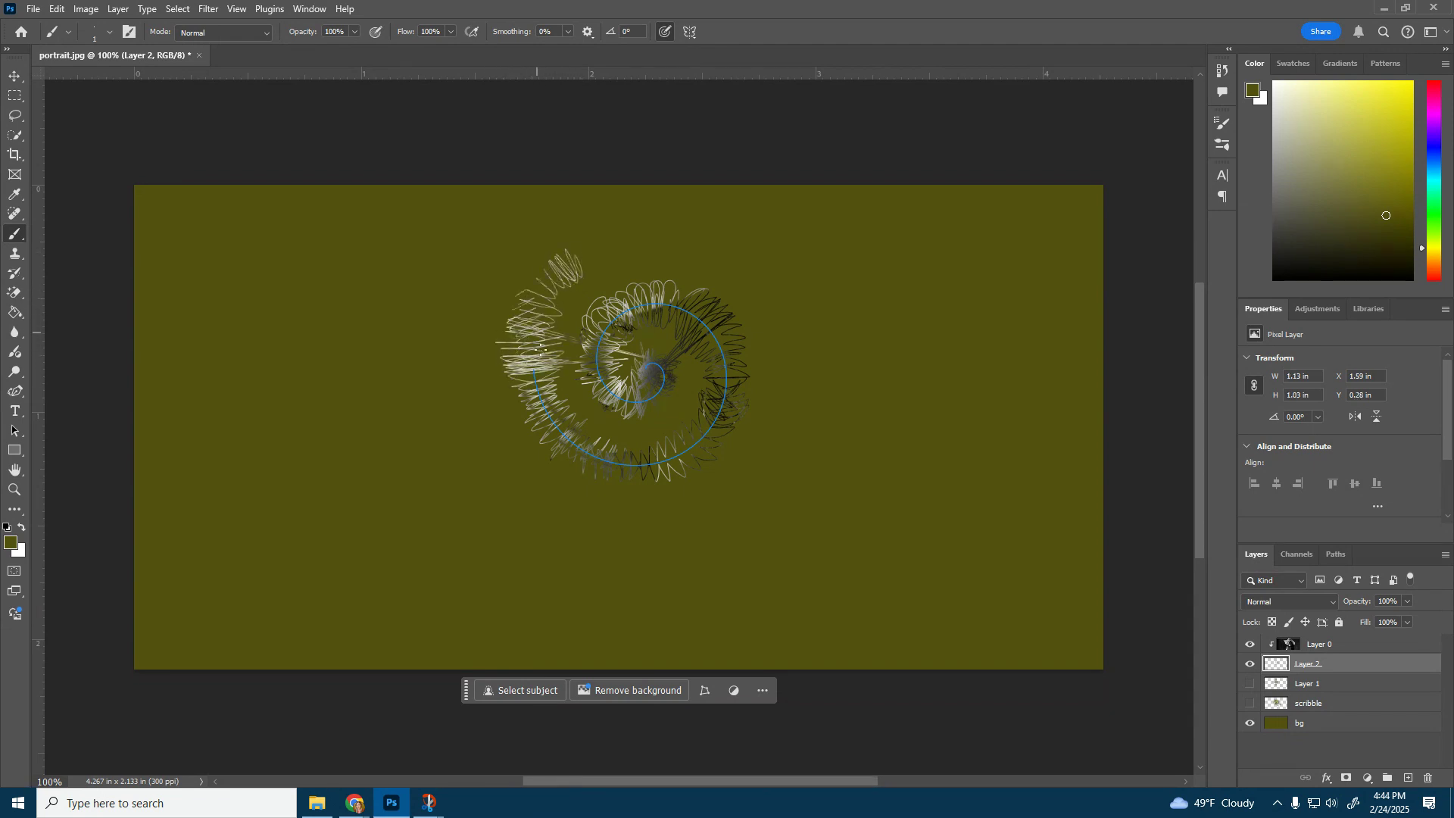
mouse_move(541, 349)
mouse_down()
mouse_move(521, 404)
mouse_move(542, 392)
mouse_move(533, 431)
mouse_move(562, 413)
mouse_move(561, 466)
mouse_move(576, 430)
mouse_move(580, 478)
mouse_move(591, 424)
mouse_move(612, 505)
mouse_move(622, 457)
mouse_move(639, 496)
mouse_move(641, 446)
mouse_move(666, 483)
mouse_move(662, 436)
mouse_move(697, 460)
mouse_move(691, 419)
mouse_move(733, 432)
mouse_move(694, 408)
mouse_move(732, 390)
mouse_move(701, 384)
mouse_move(749, 355)
mouse_move(714, 361)
mouse_move(742, 326)
mouse_move(688, 347)
mouse_move(704, 298)
mouse_move(674, 328)
mouse_move(674, 297)
mouse_move(645, 331)
mouse_move(572, 317)
mouse_move(613, 356)
mouse_move(572, 350)
mouse_move(610, 349)
mouse_move(568, 388)
mouse_move(604, 369)
mouse_move(587, 403)
mouse_move(606, 392)
mouse_move(606, 354)
mouse_move(585, 436)
mouse_move(639, 364)
mouse_move(626, 463)
mouse_up()
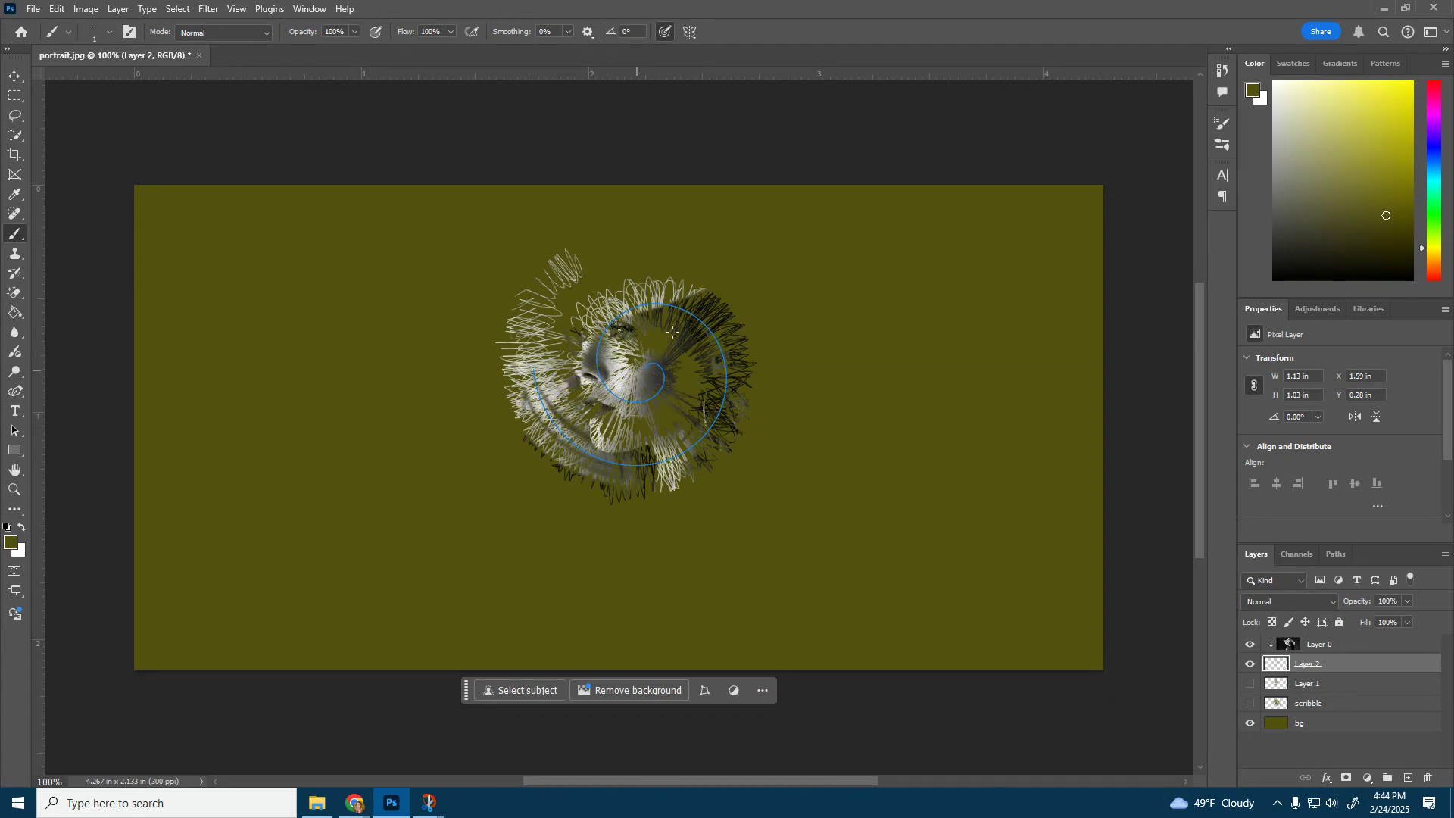
mouse_move(673, 331)
mouse_down()
mouse_move(650, 345)
mouse_move(615, 299)
mouse_up()
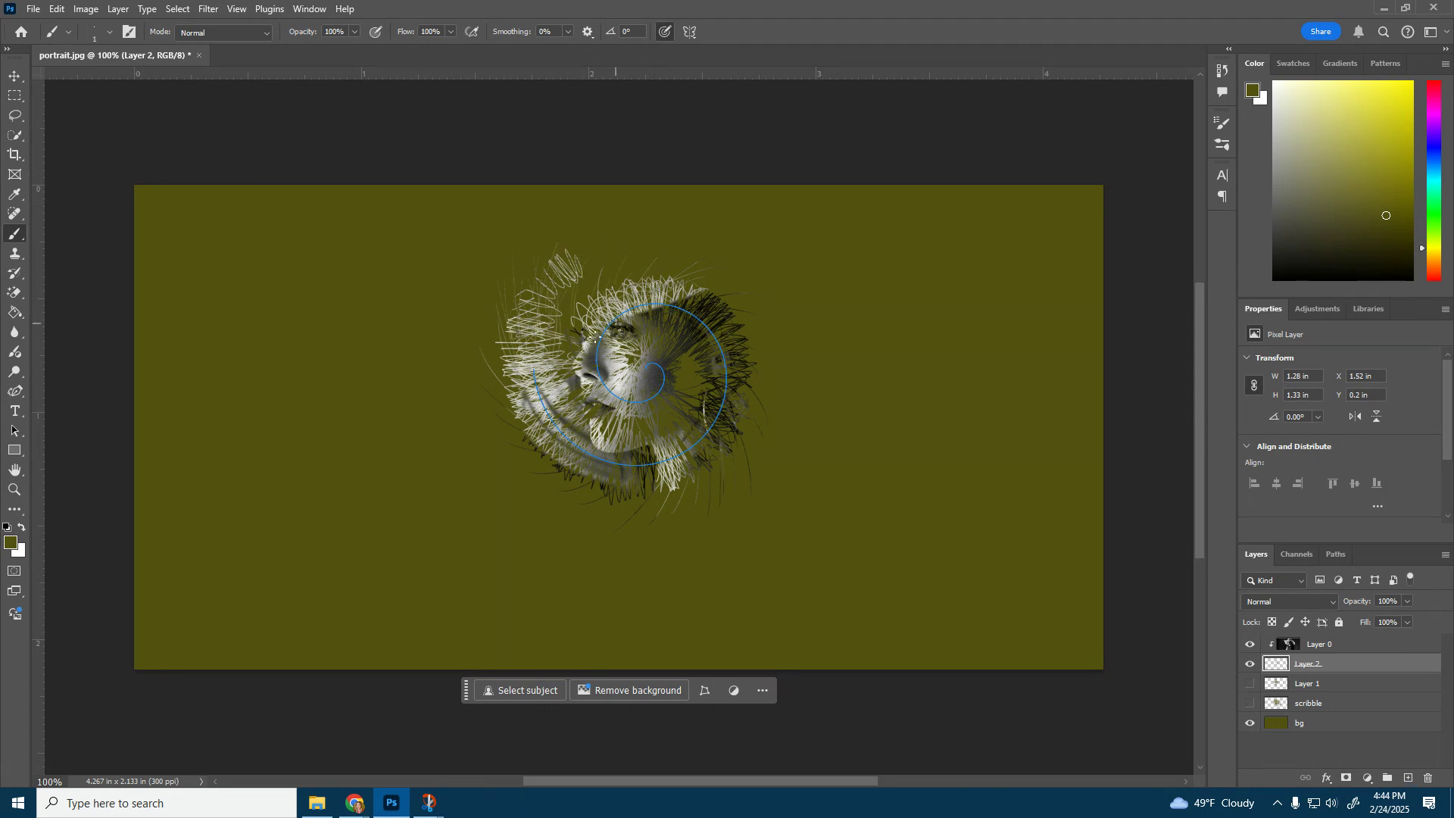
Step: Finish the spiral scribble on Layer 2 with more fine strokes over the face and the upper outer edge
mouse_move(626, 389)
mouse_down()
mouse_move(610, 341)
mouse_move(627, 337)
mouse_up()
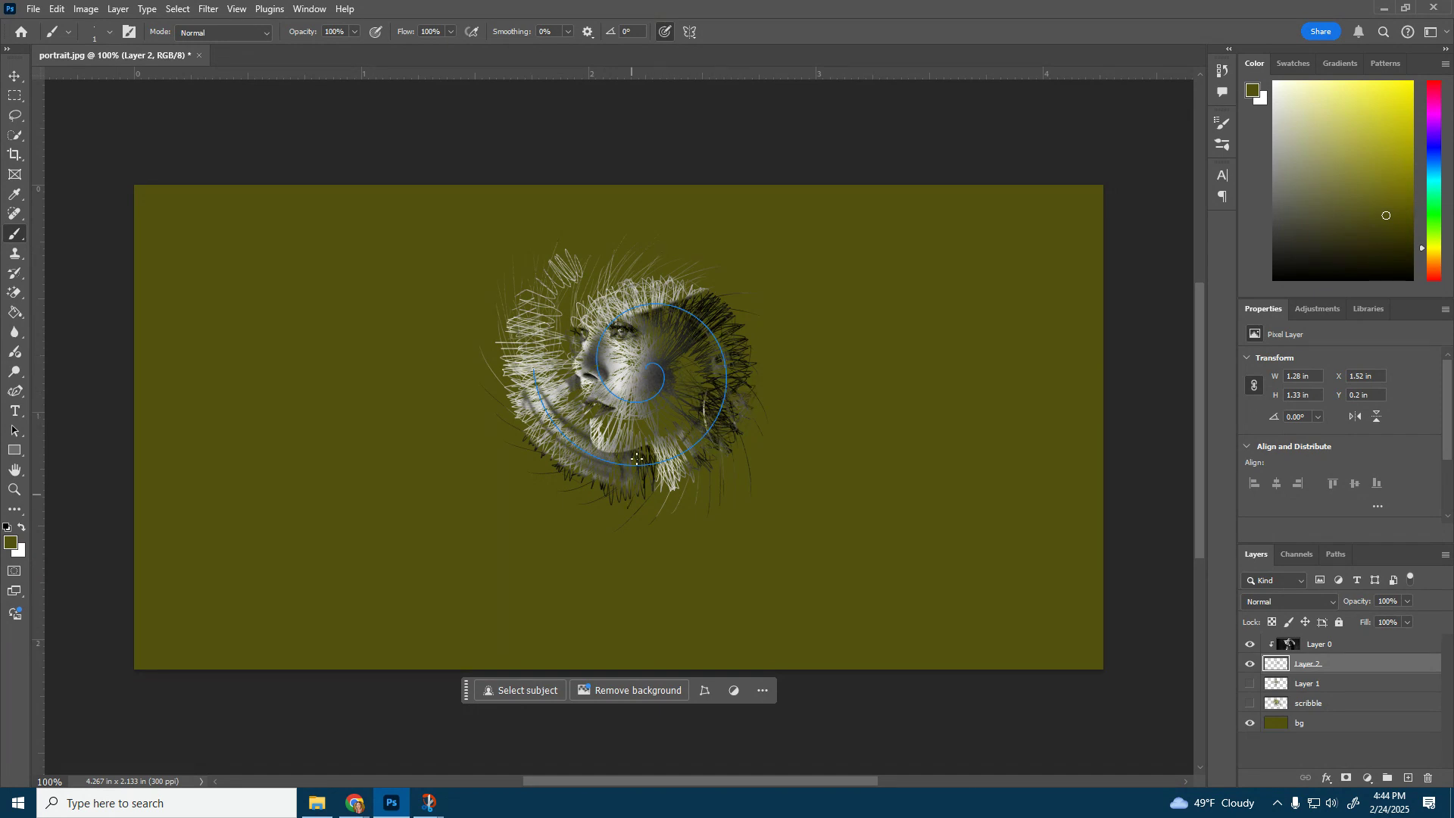
click(15, 75)
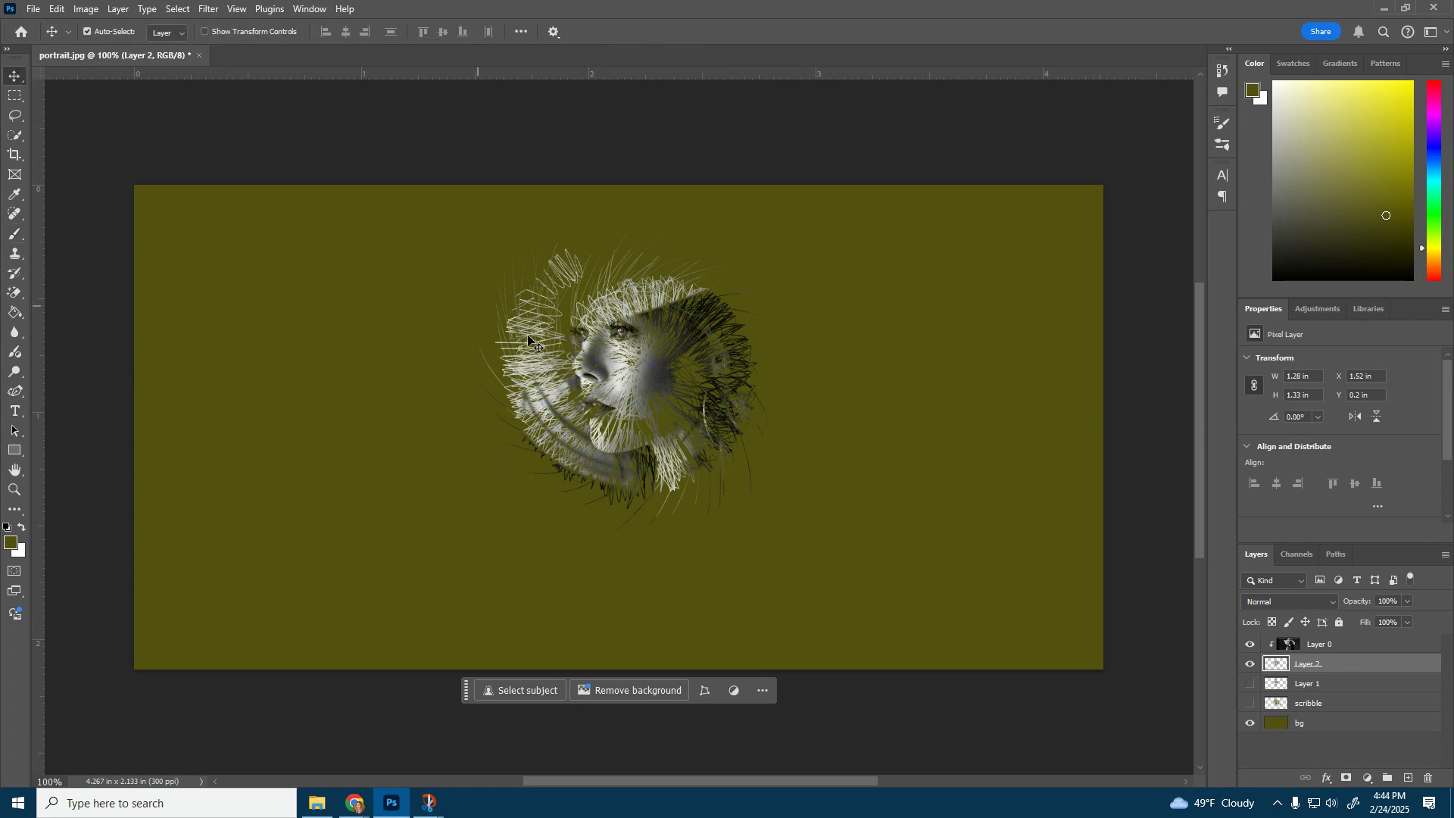
click(565, 341)
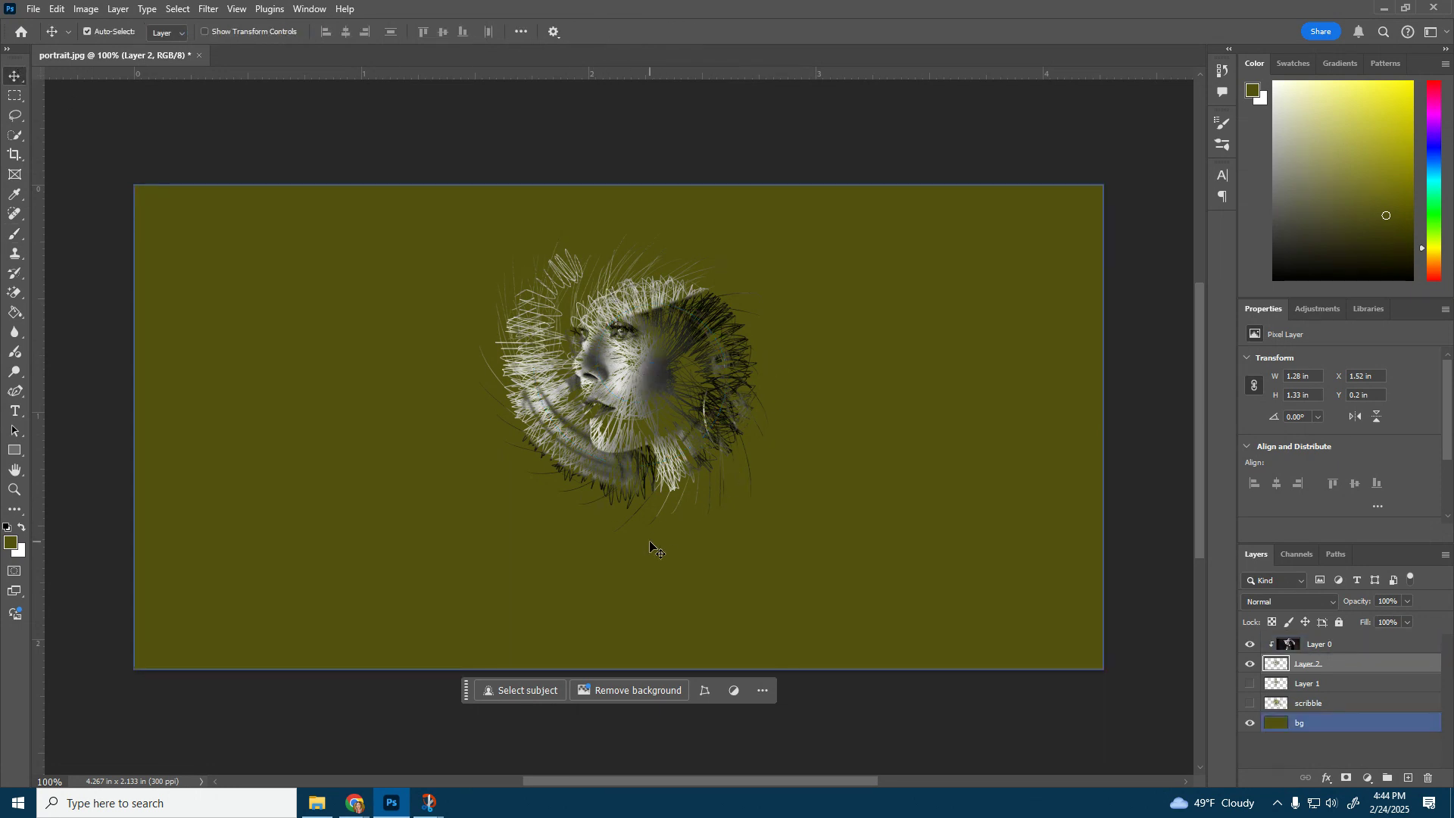
click(875, 615)
Step: Hide Layer 2 and release the clipping mask on the Layer 0 portrait
click(1326, 664)
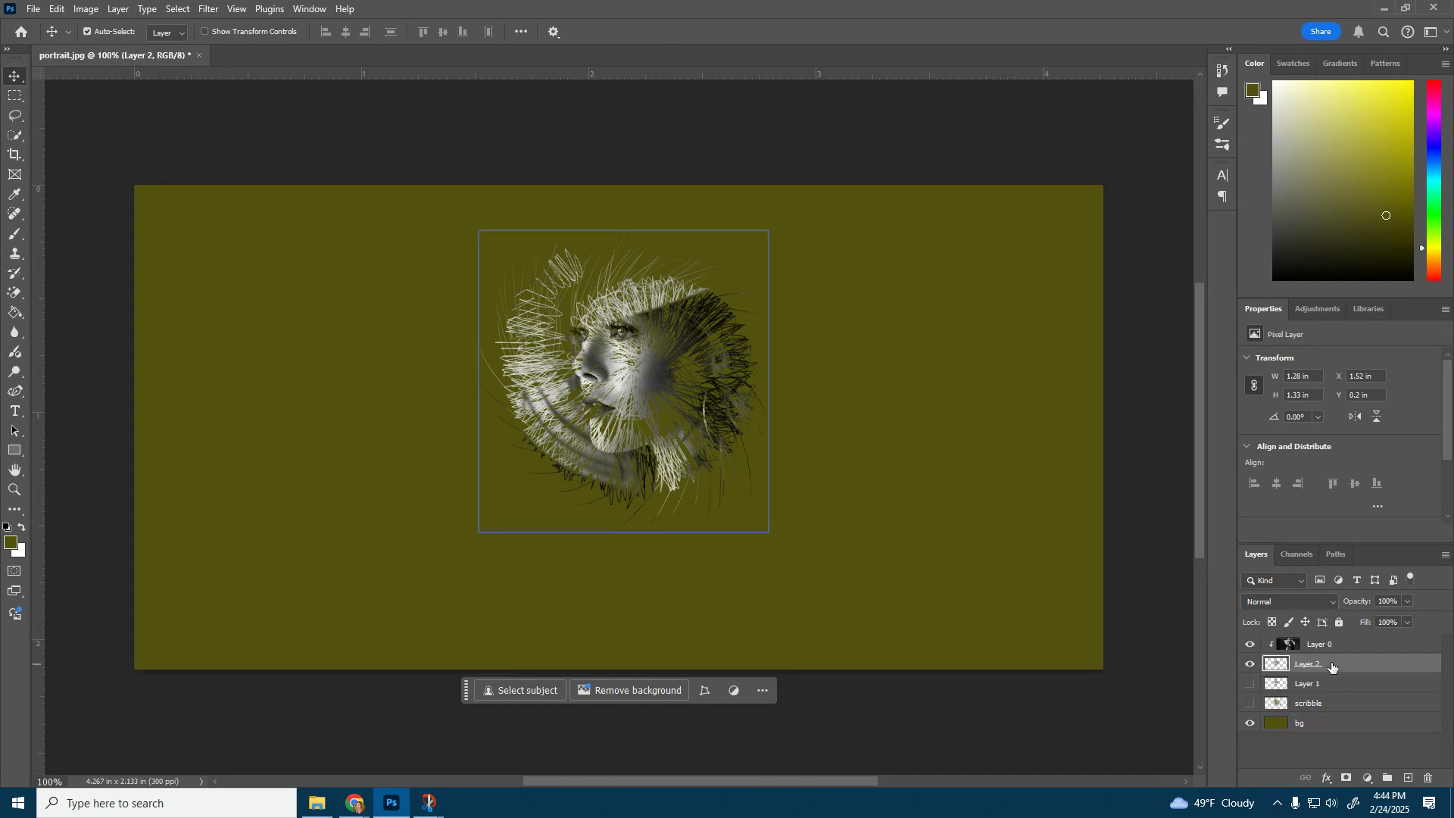
click(1251, 665)
click(1322, 644)
right_click(1340, 646)
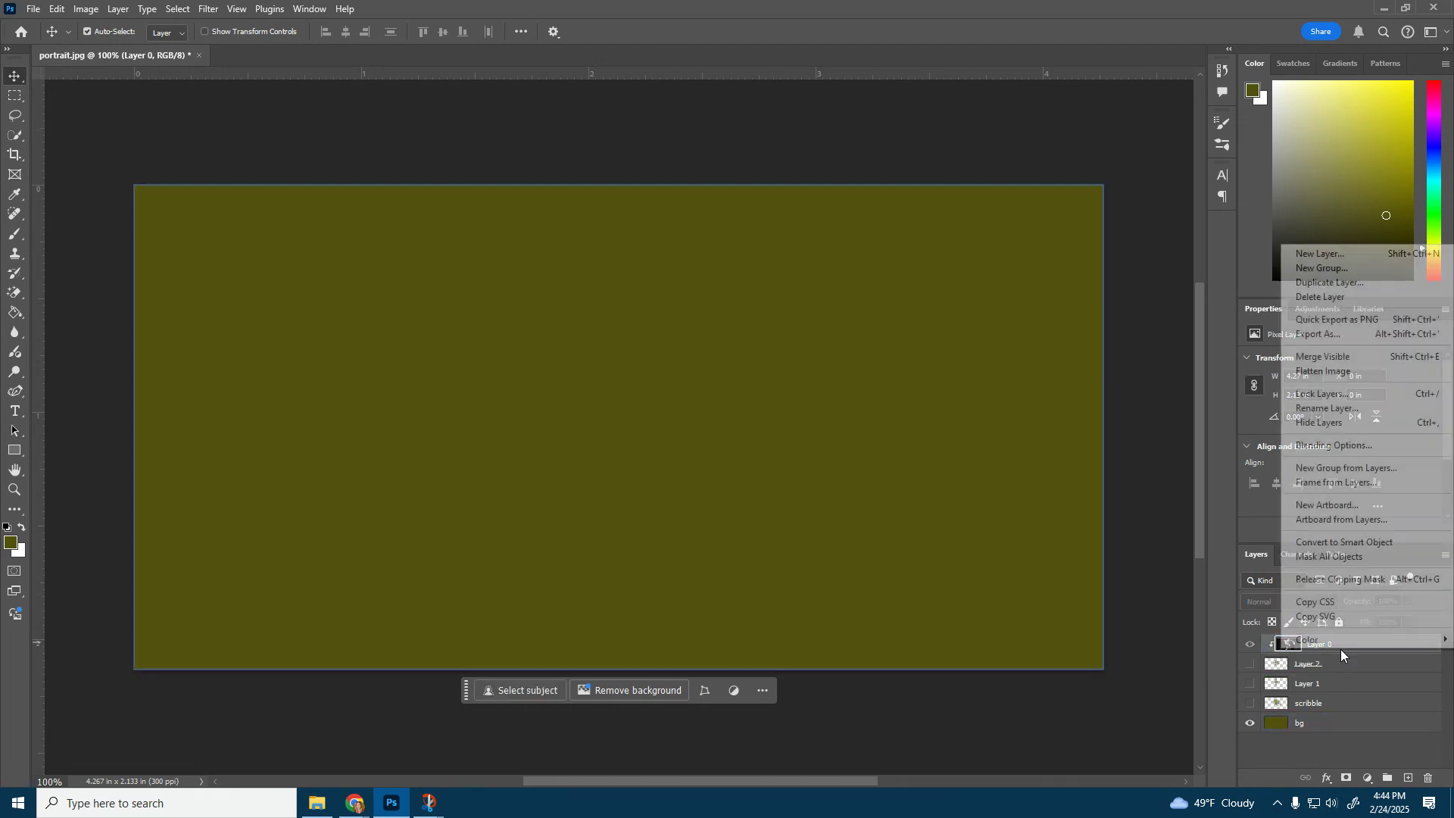
click(1341, 579)
Step: Add a new layer above Layer 0 and turn paint symmetry off for the brush
click(1407, 778)
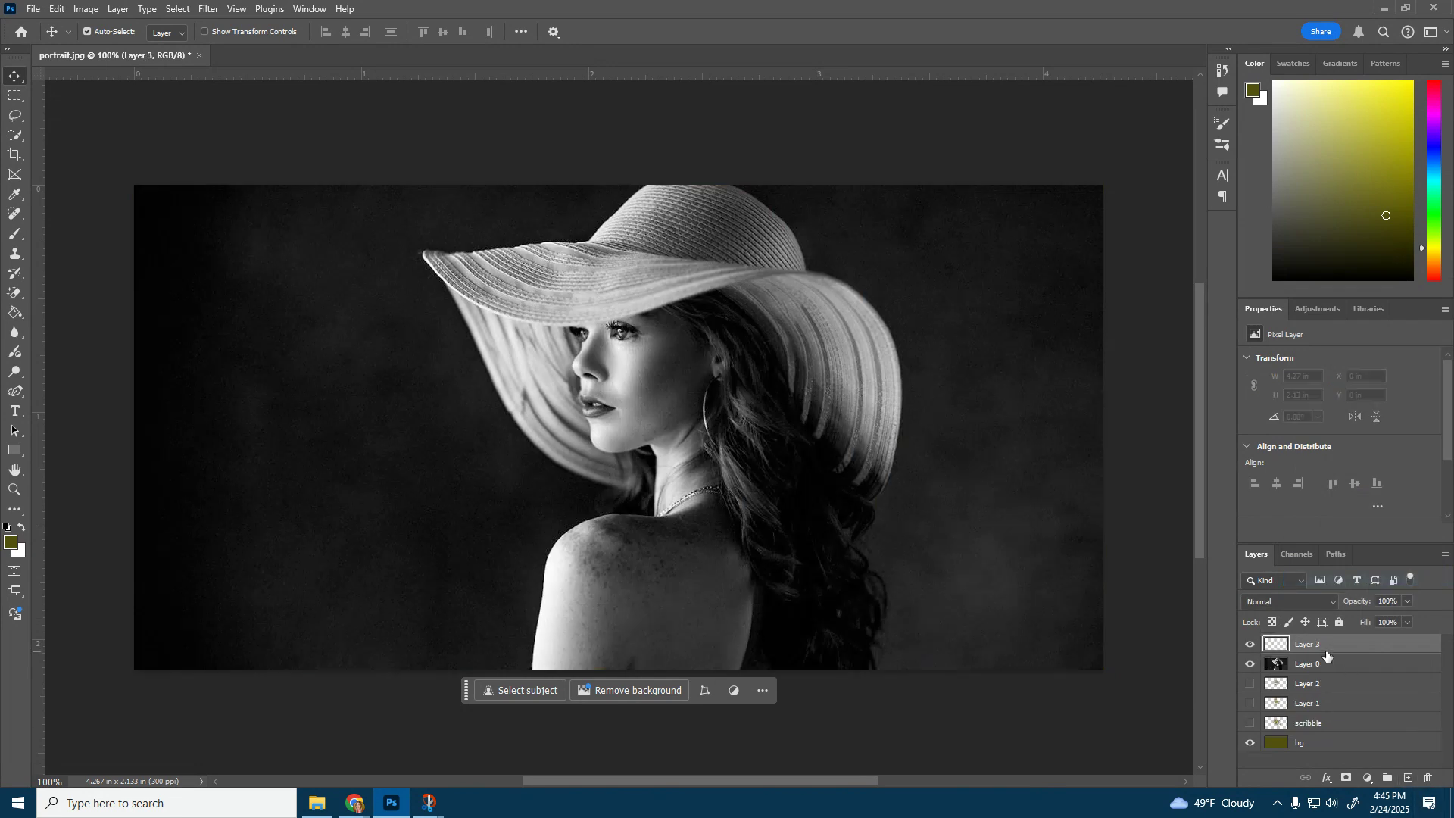
drag(1321, 646, 1318, 671)
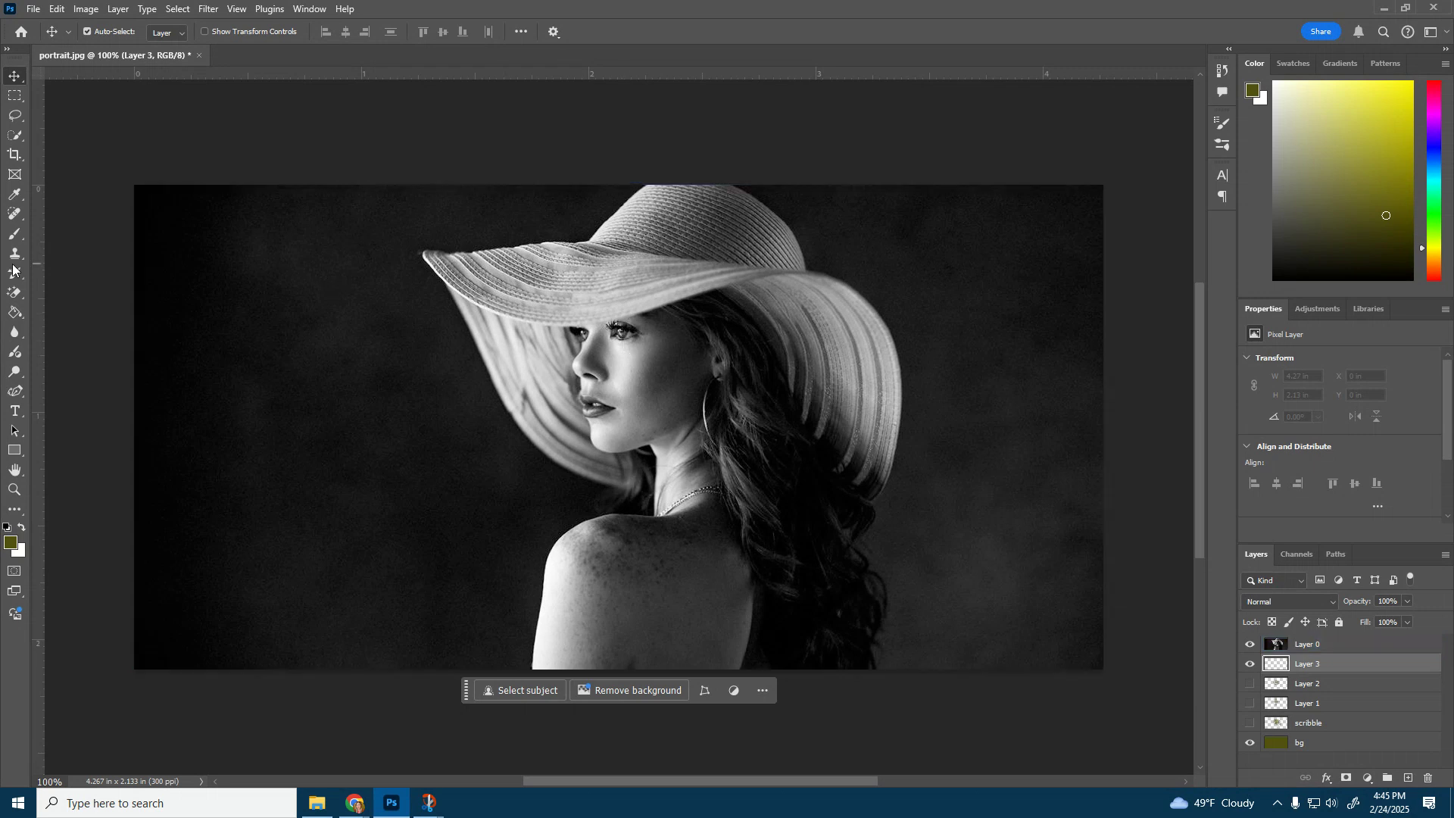
click(15, 234)
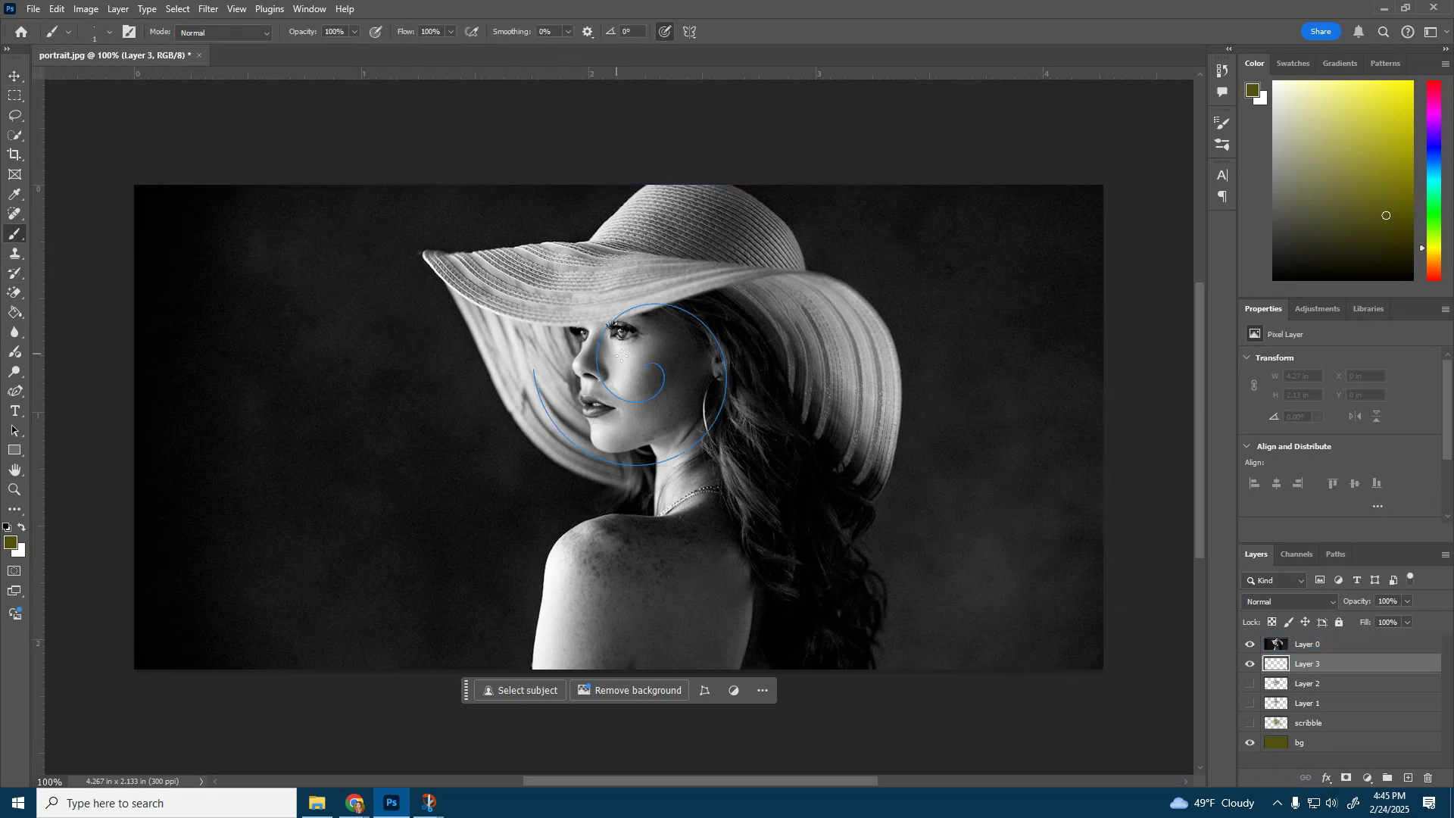
drag(1352, 666, 1352, 647)
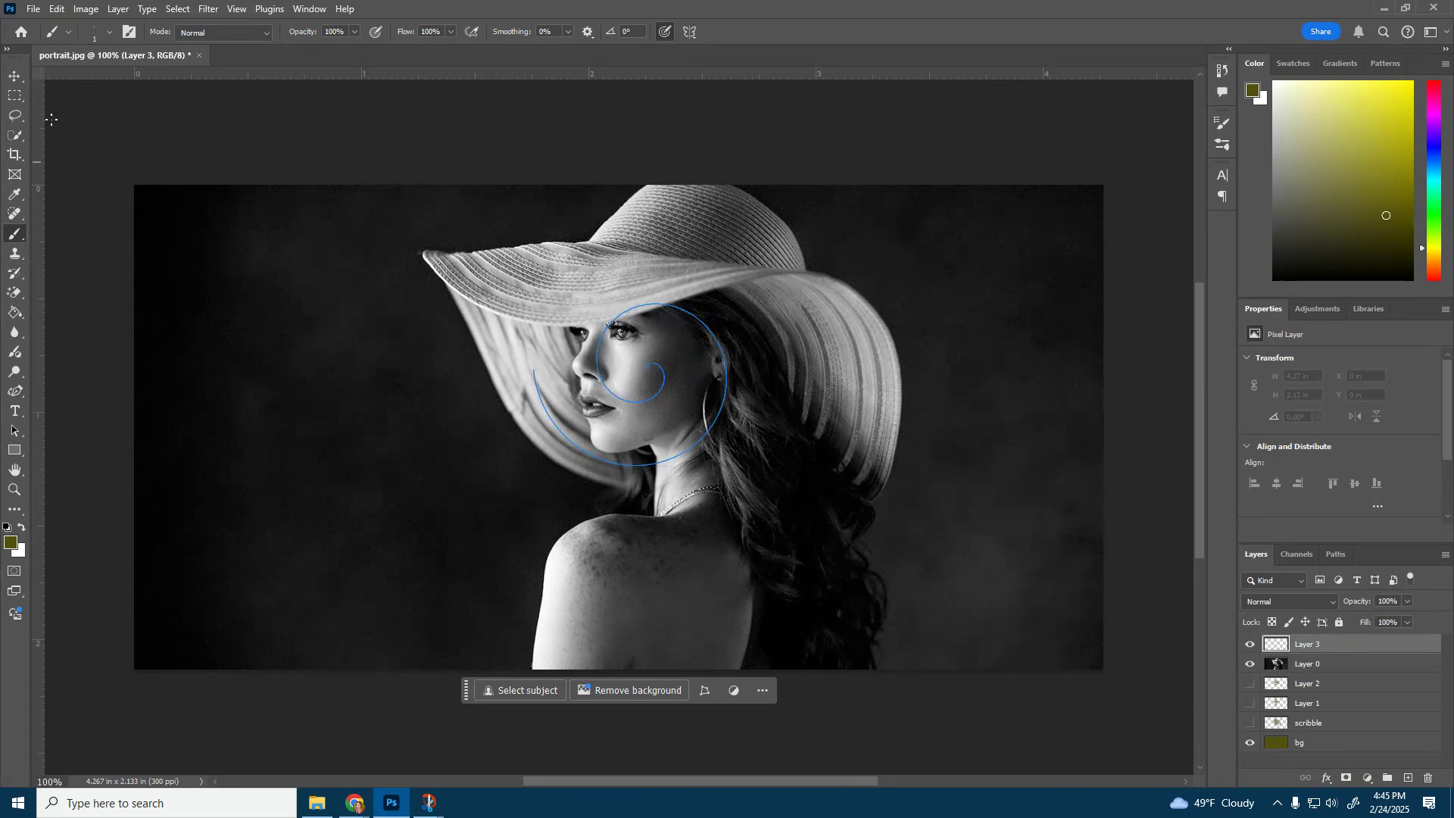
click(692, 33)
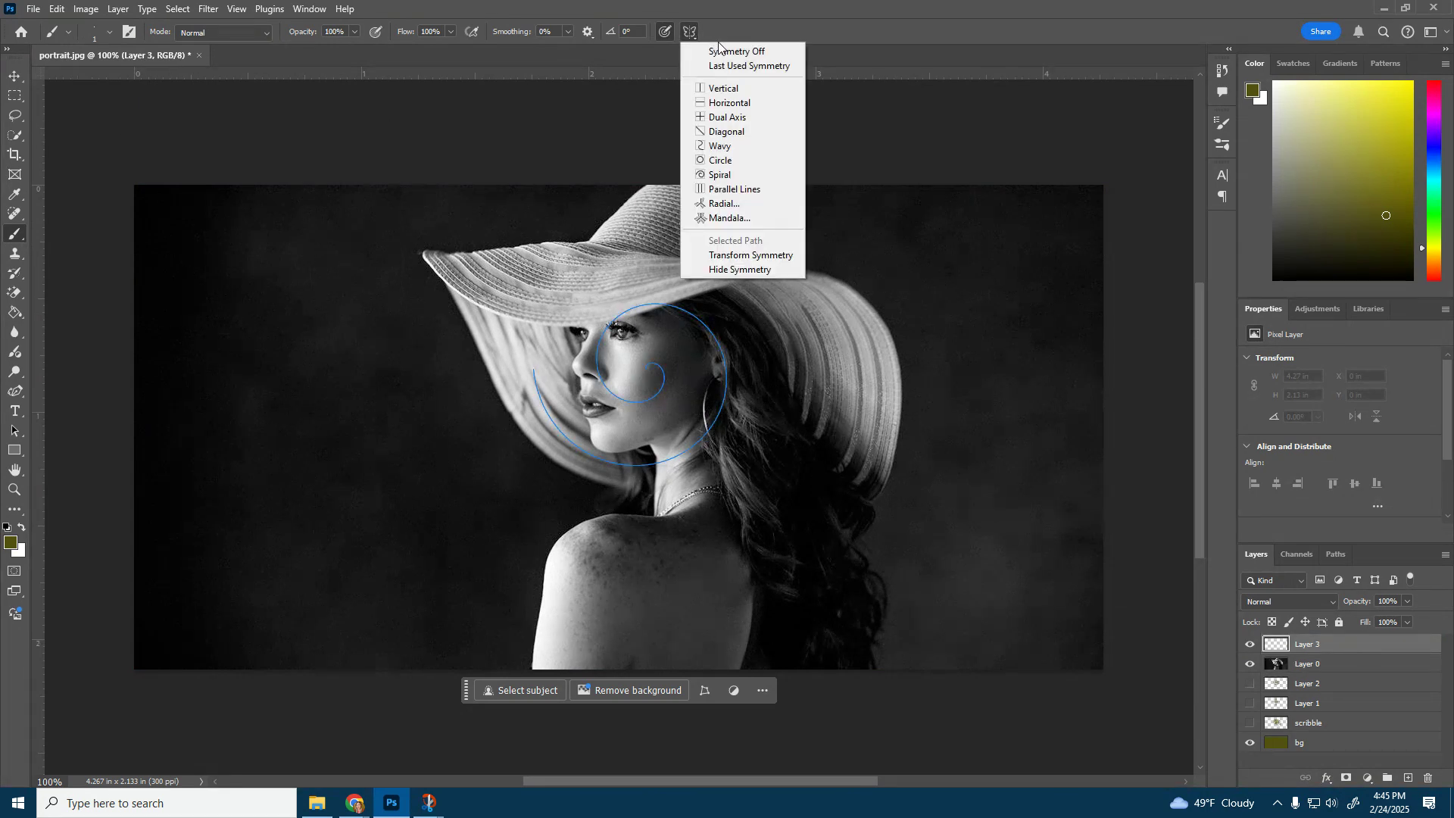
click(721, 51)
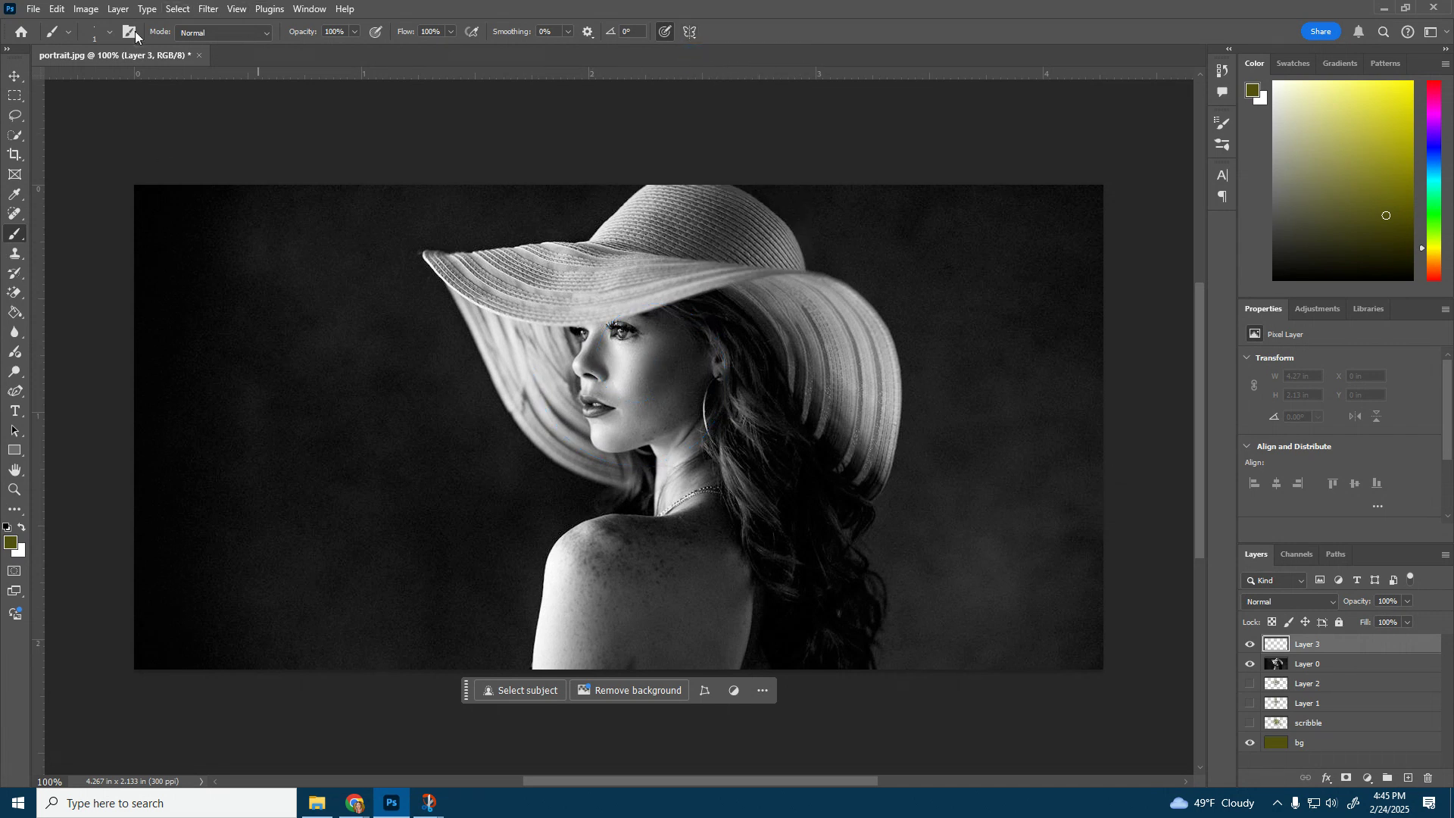
Step: Enlarge the brush slightly and scribble a ring of petal-like loops around the face on Layer 3, filling in the centre
click(110, 32)
drag(87, 80, 86, 80)
click(111, 30)
mouse_move(626, 449)
mouse_down()
mouse_move(679, 496)
mouse_move(686, 387)
mouse_move(712, 377)
mouse_move(703, 345)
mouse_move(731, 322)
mouse_move(686, 297)
mouse_move(682, 237)
mouse_move(645, 233)
mouse_move(586, 315)
mouse_move(521, 285)
mouse_move(474, 312)
mouse_move(531, 389)
mouse_move(556, 384)
mouse_move(536, 423)
mouse_move(530, 499)
mouse_move(584, 491)
mouse_move(610, 415)
mouse_move(654, 491)
mouse_move(692, 476)
mouse_move(704, 435)
mouse_move(693, 387)
mouse_move(742, 409)
mouse_move(744, 291)
mouse_move(702, 273)
mouse_move(661, 301)
mouse_move(662, 272)
mouse_move(587, 227)
mouse_move(576, 328)
mouse_move(490, 310)
mouse_move(509, 363)
mouse_move(569, 376)
mouse_move(519, 471)
mouse_move(558, 482)
mouse_move(640, 447)
mouse_move(658, 482)
mouse_up()
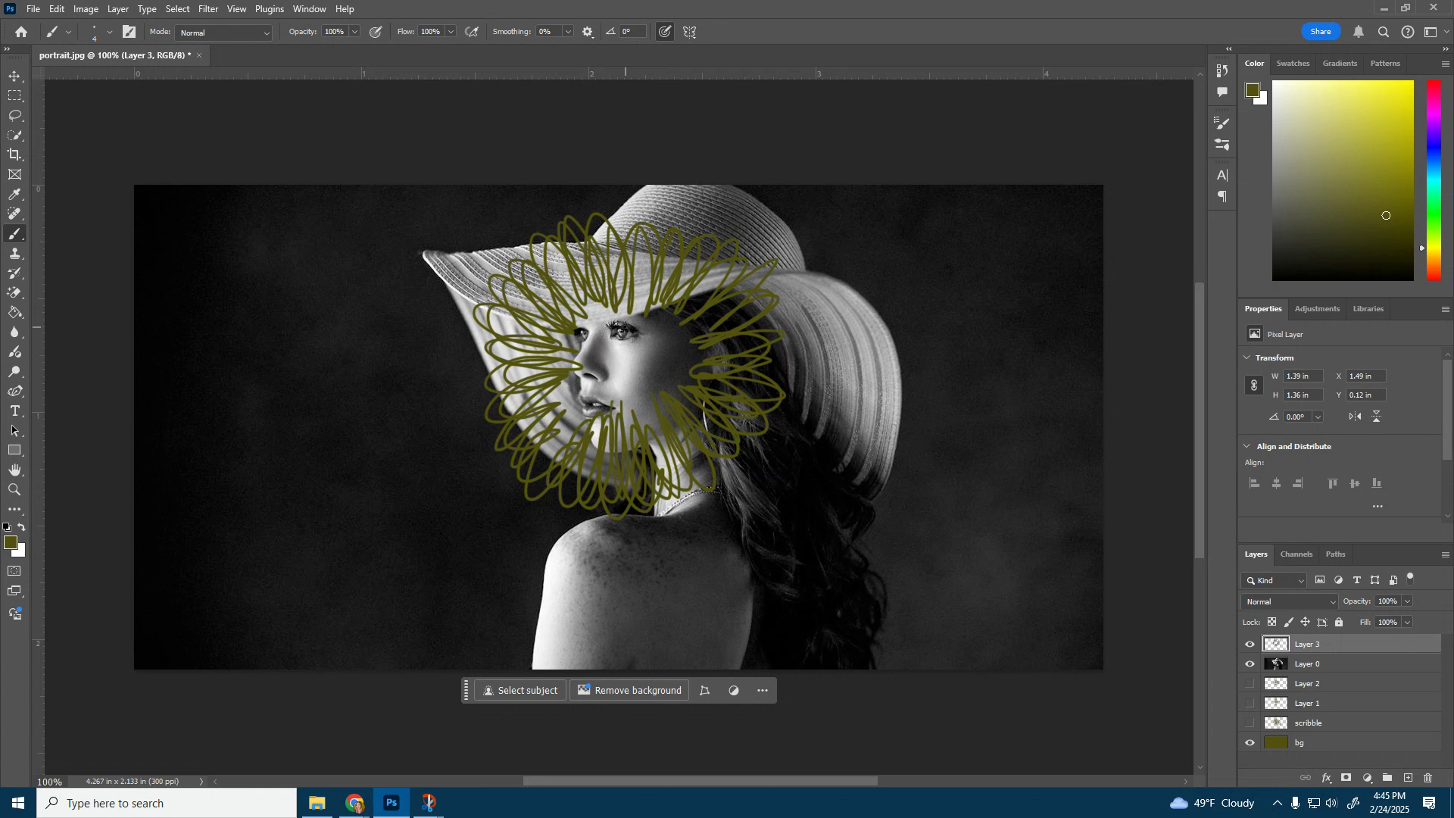
mouse_move(625, 331)
mouse_down()
mouse_move(580, 352)
mouse_move(610, 334)
mouse_move(596, 379)
mouse_move(610, 337)
mouse_move(644, 345)
mouse_move(617, 341)
mouse_move(641, 363)
mouse_move(590, 350)
mouse_move(605, 382)
mouse_up()
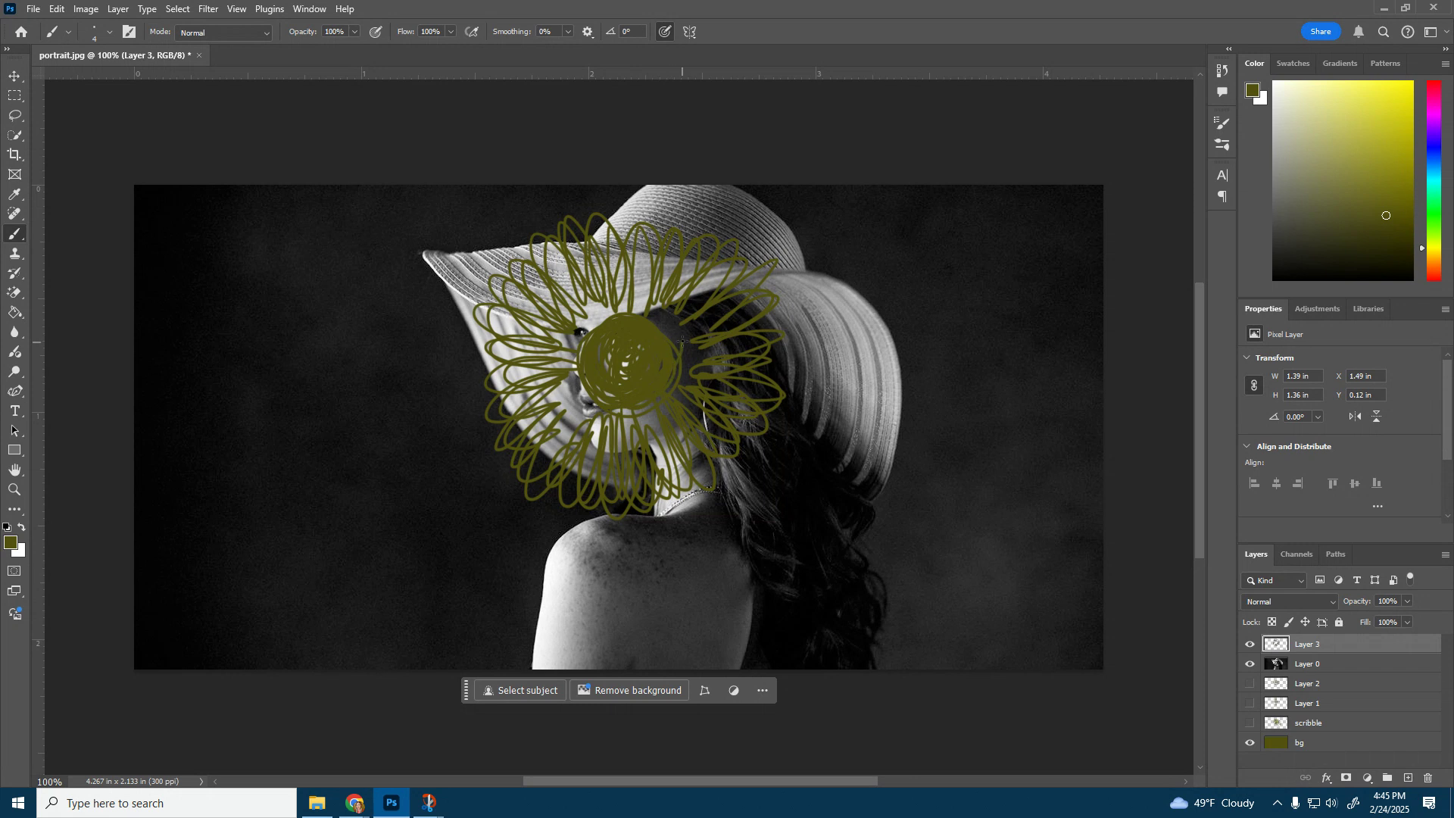
mouse_move(647, 388)
mouse_down()
mouse_move(684, 329)
mouse_move(623, 308)
mouse_move(609, 408)
mouse_move(624, 322)
mouse_up()
mouse_move(640, 381)
mouse_down()
mouse_move(659, 349)
mouse_move(640, 331)
mouse_move(611, 387)
mouse_up()
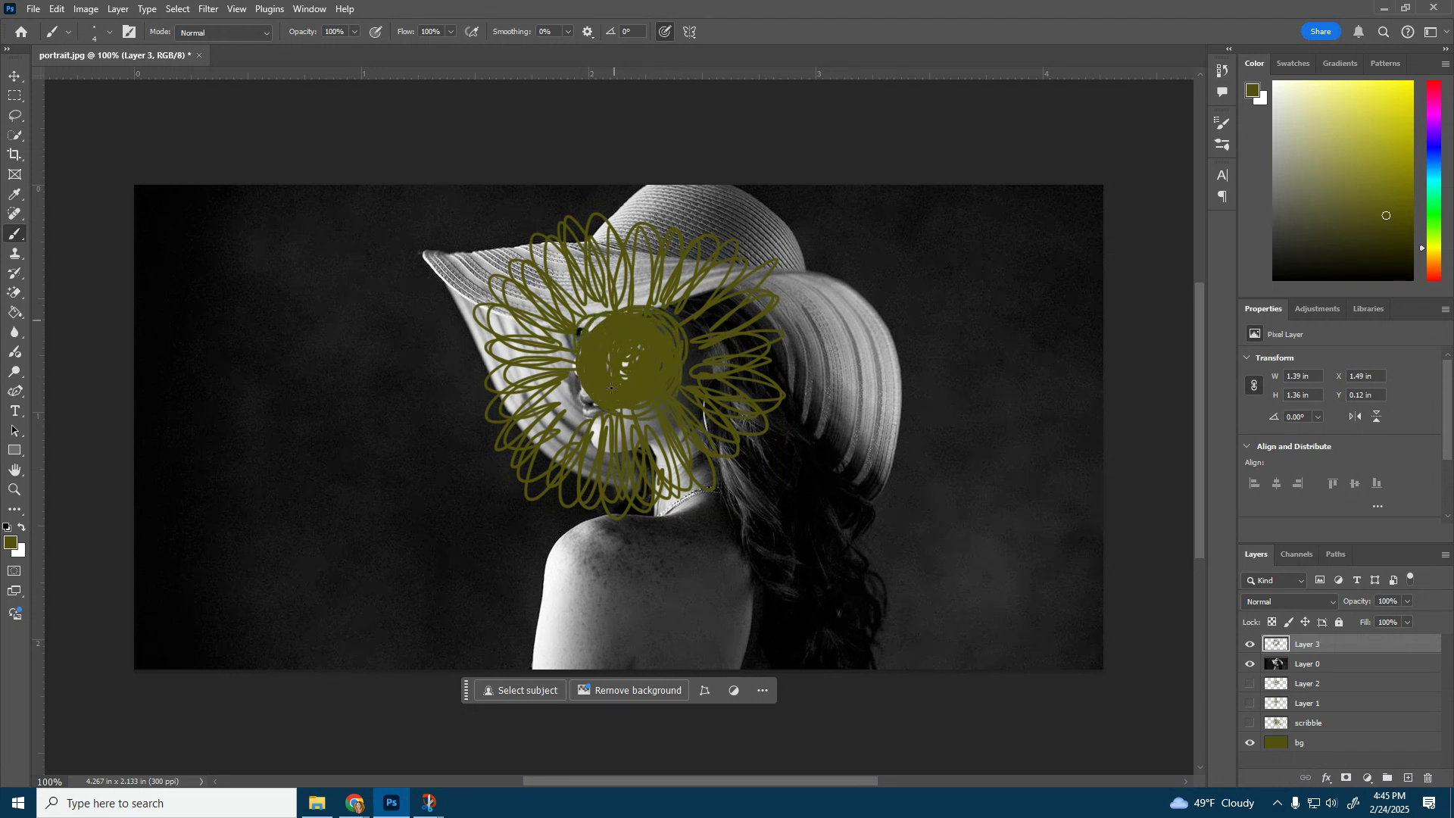
Step: Move Layer 3 beneath Layer 0 and clip the portrait to the flower-shaped scribble
drag(1303, 636, 1311, 674)
right_click(1315, 644)
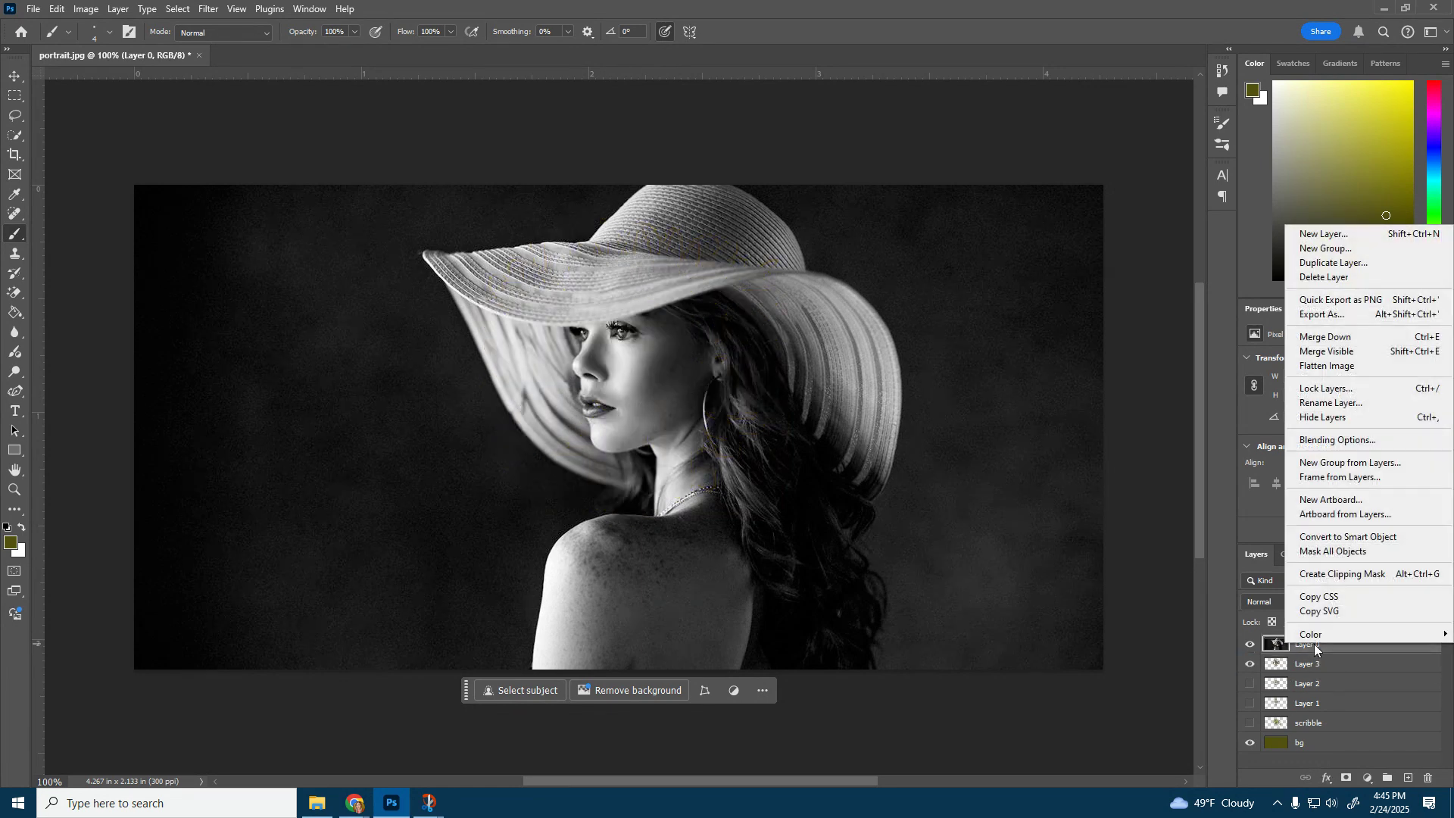
click(1338, 574)
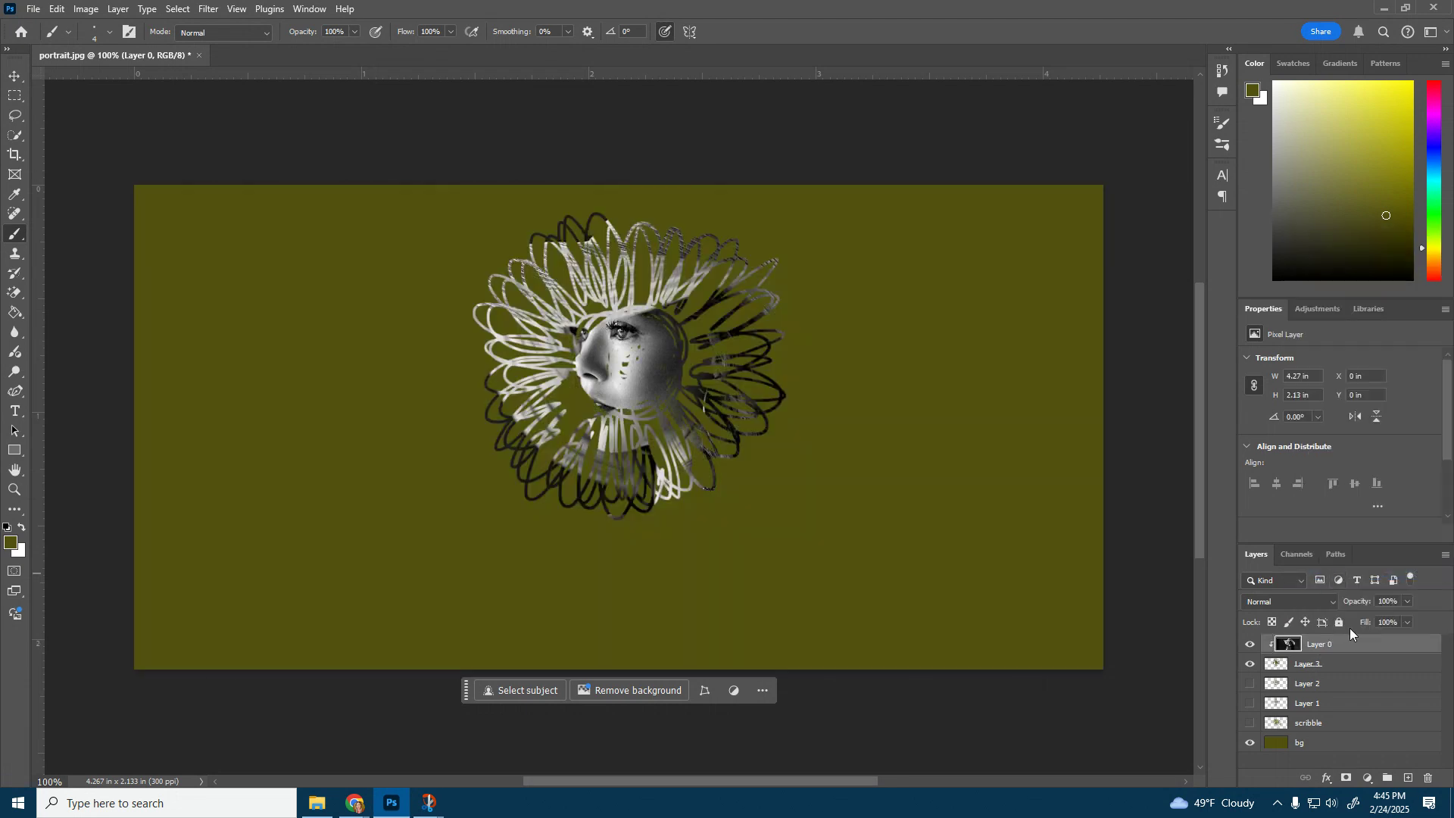
Step: Shift the clipped portrait about 0.06 in to the left and 0.03 in up within the flower scribble
click(1318, 663)
click(14, 76)
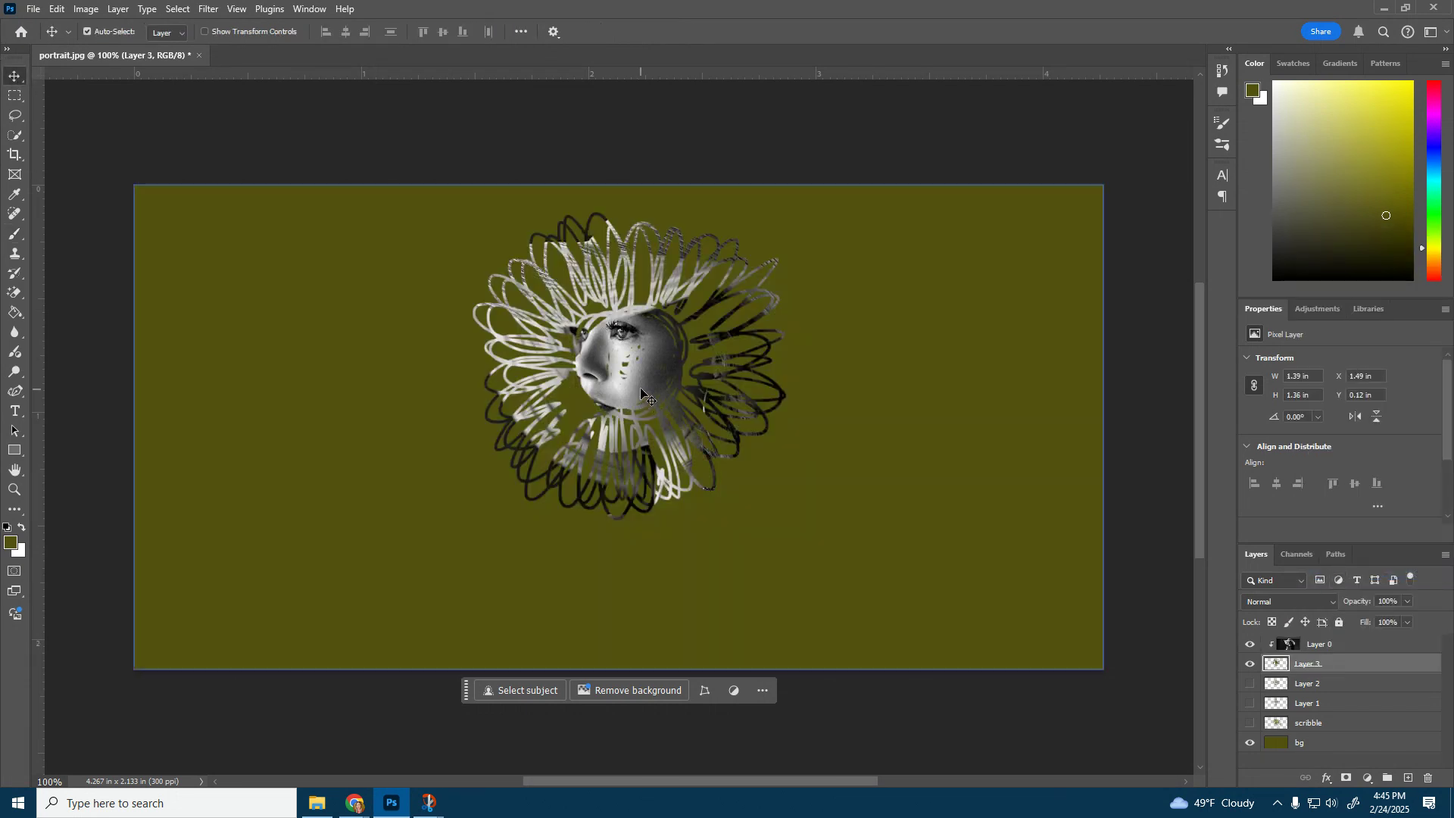
mouse_move(641, 391)
mouse_down()
mouse_move(650, 379)
mouse_move(630, 383)
mouse_up()
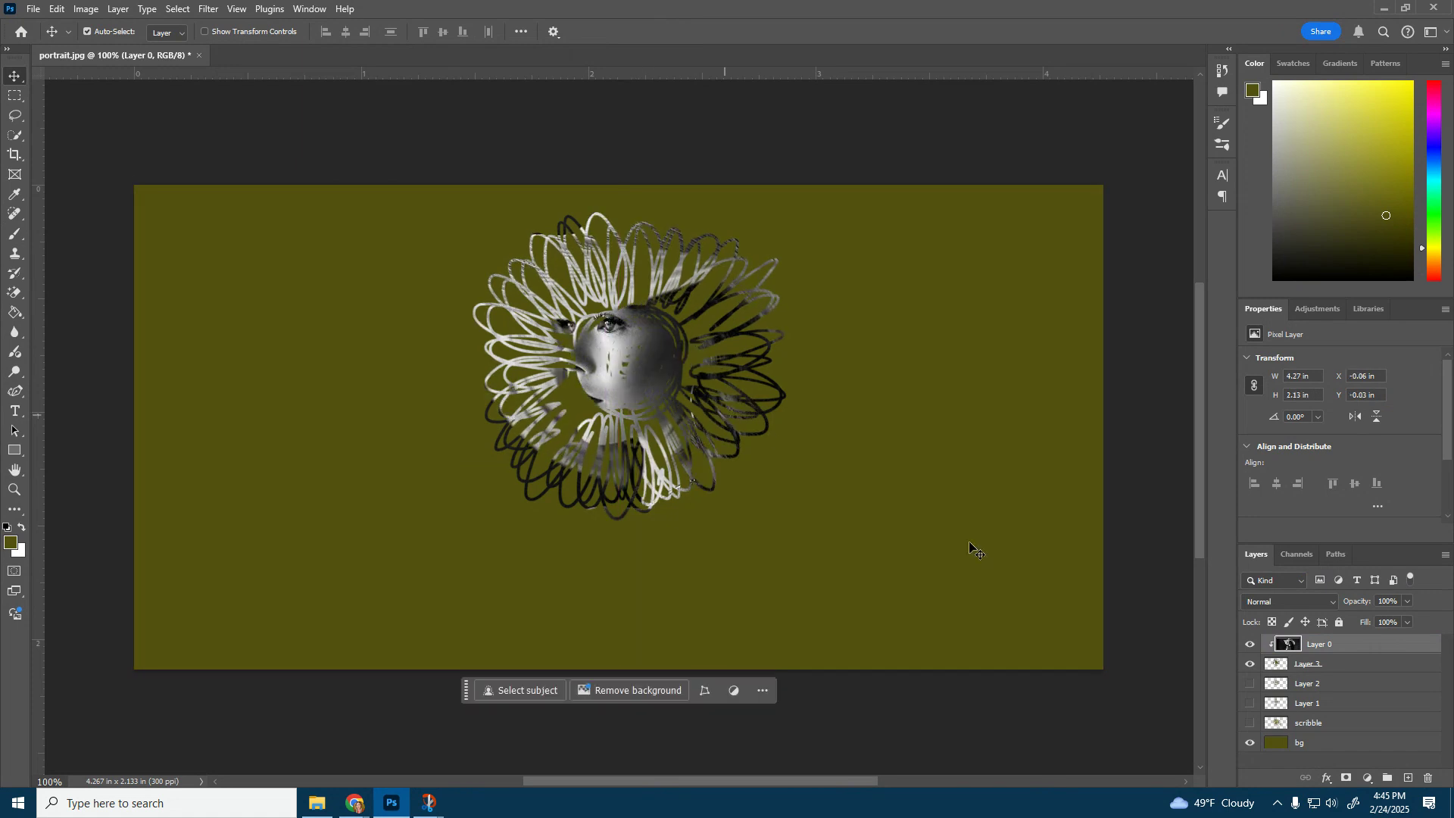
Step: Brush more strokes on Layer 3 to reveal the nose, mouth and eyes and thicken the loops around the face
click(1314, 663)
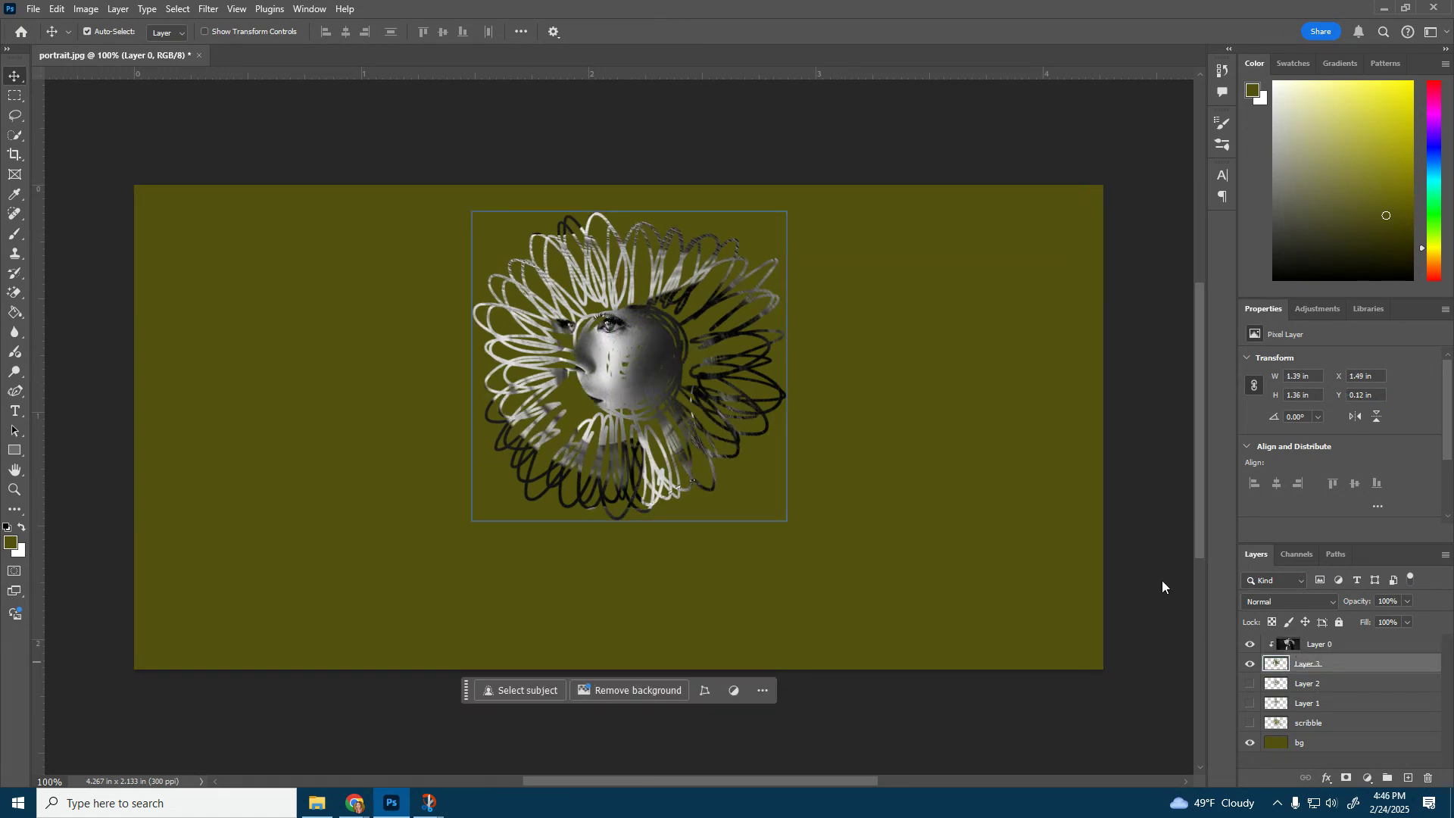
click(15, 235)
mouse_move(581, 404)
mouse_down()
mouse_move(541, 422)
mouse_move(553, 438)
mouse_move(584, 421)
mouse_move(598, 461)
mouse_up()
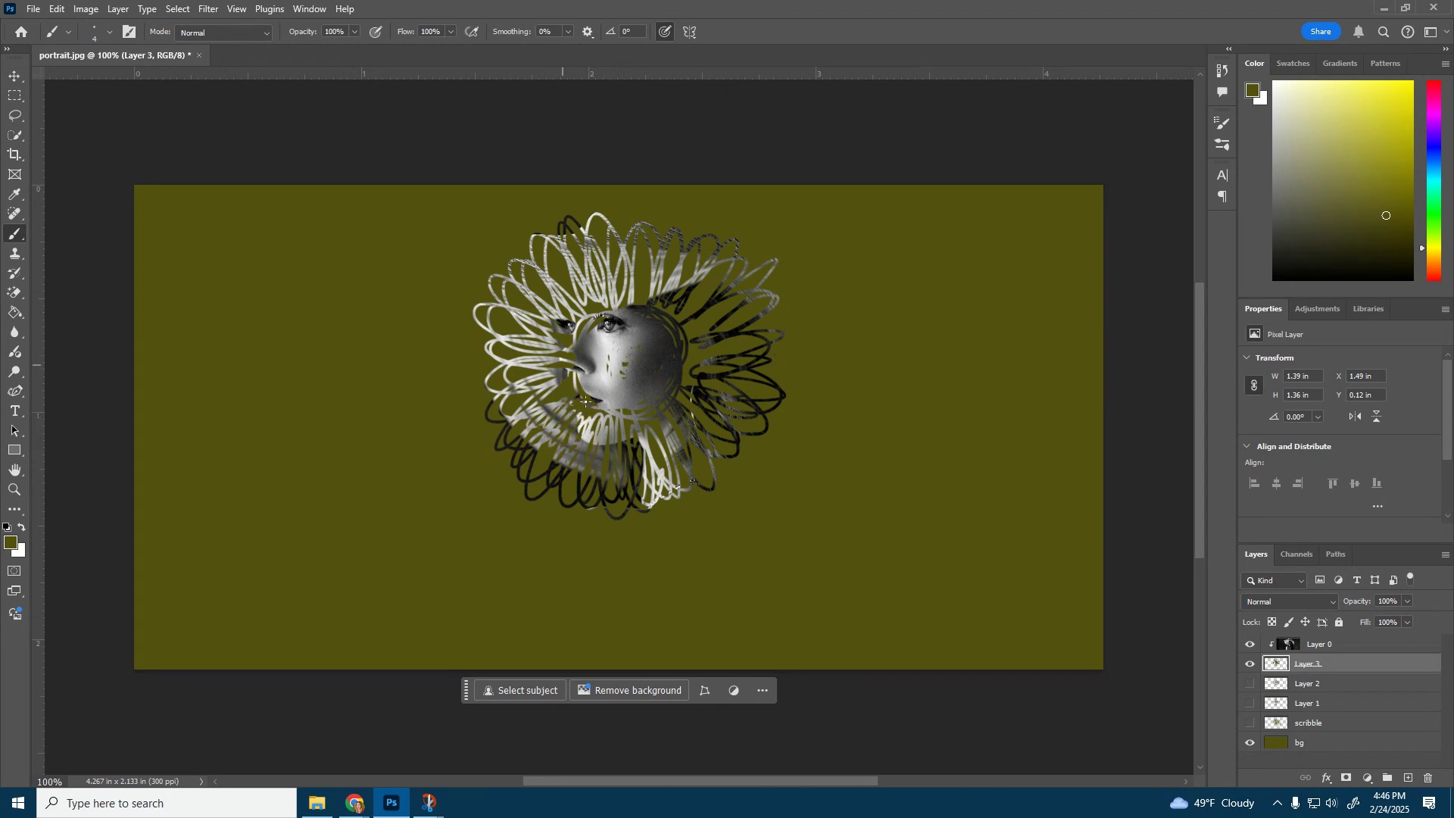
drag(585, 402, 619, 409)
drag(571, 347, 600, 319)
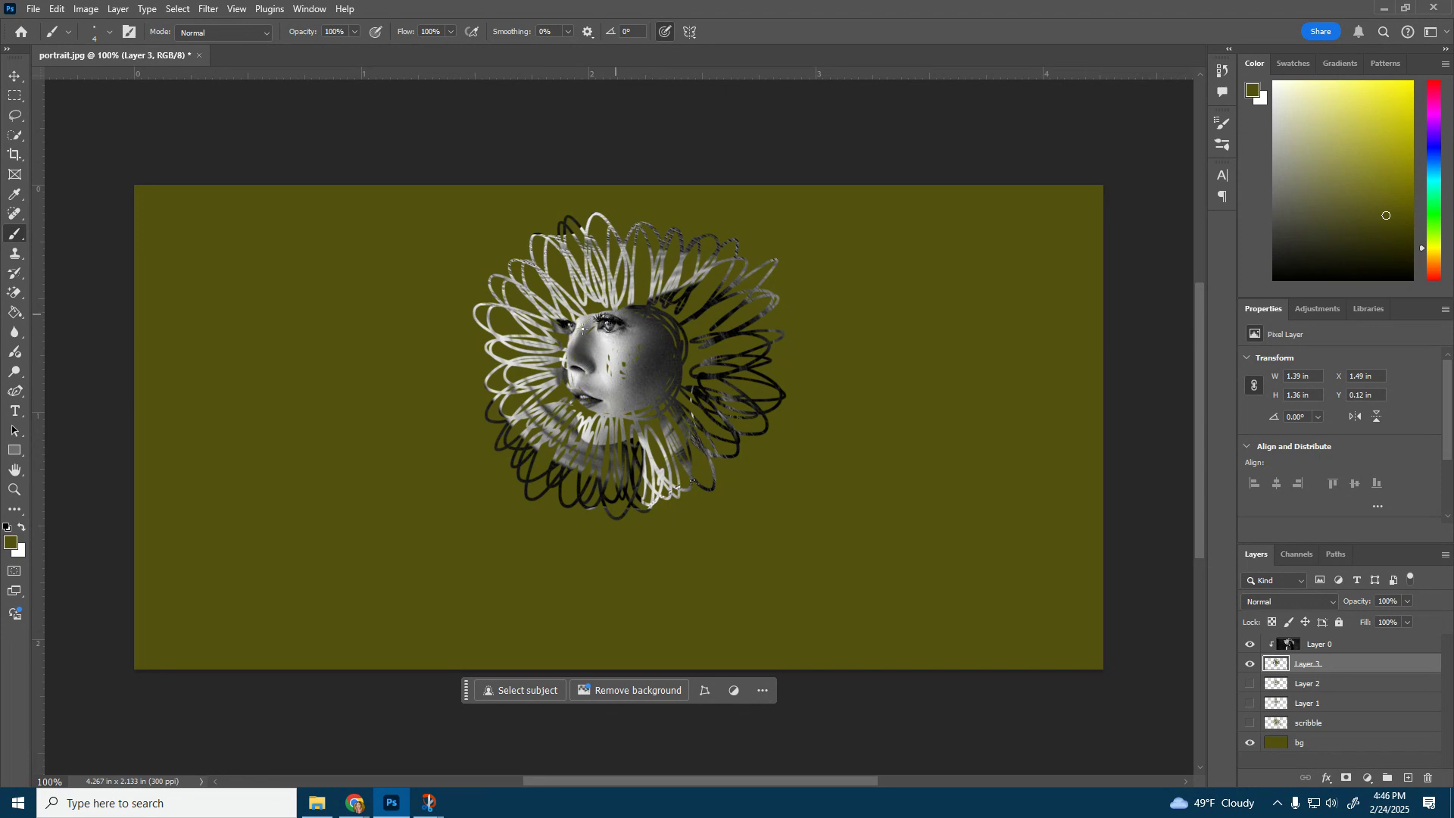
mouse_move(539, 424)
mouse_down()
mouse_move(581, 457)
mouse_move(599, 457)
mouse_move(621, 412)
mouse_move(635, 445)
mouse_move(684, 460)
mouse_move(725, 444)
mouse_move(673, 373)
mouse_move(709, 359)
mouse_move(742, 309)
mouse_move(678, 318)
mouse_move(664, 340)
mouse_move(692, 269)
mouse_move(663, 257)
mouse_move(642, 300)
mouse_move(615, 249)
mouse_move(580, 298)
mouse_move(588, 327)
mouse_move(543, 260)
mouse_move(548, 323)
mouse_move(482, 313)
mouse_move(523, 350)
mouse_move(568, 352)
mouse_move(491, 384)
mouse_move(524, 418)
mouse_move(551, 403)
mouse_up()
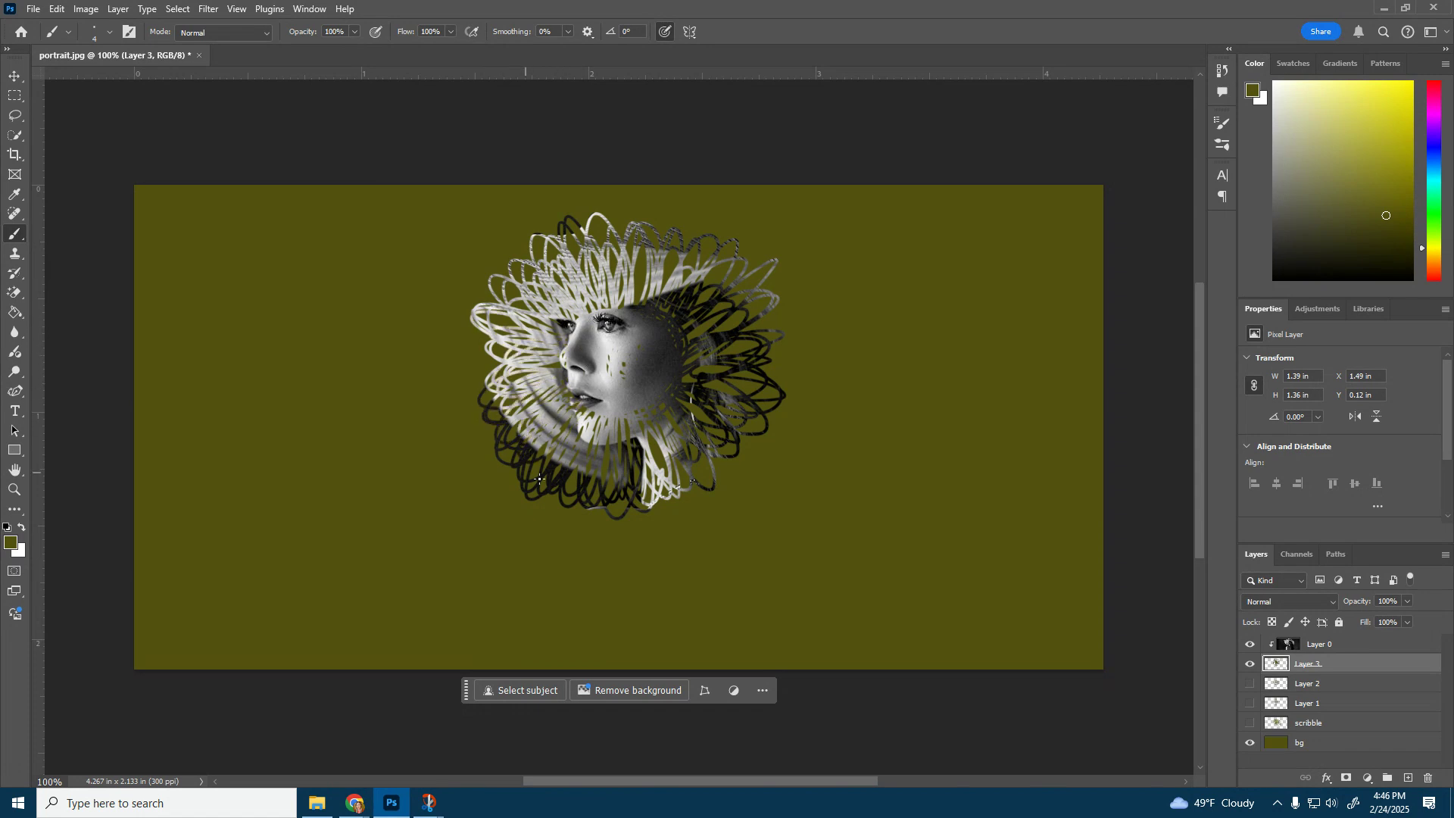
mouse_move(539, 478)
mouse_down()
mouse_move(626, 400)
mouse_move(631, 430)
mouse_move(696, 450)
mouse_move(684, 392)
mouse_move(725, 419)
mouse_move(706, 388)
mouse_move(731, 327)
mouse_move(675, 317)
mouse_up()
Step: Try light periwinkle blue, near-black and green fills on the bg layer
click(1300, 743)
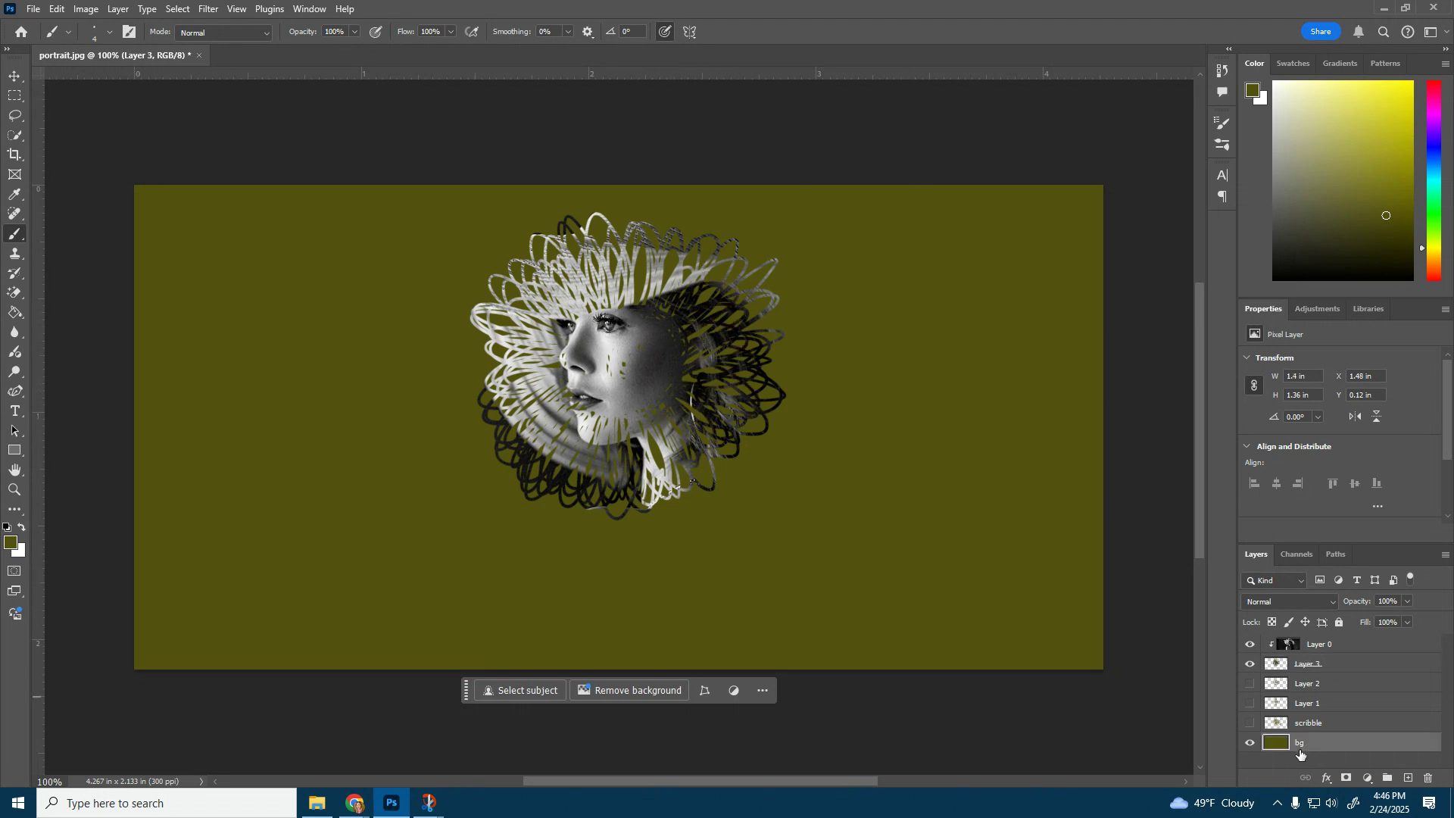
click(1438, 156)
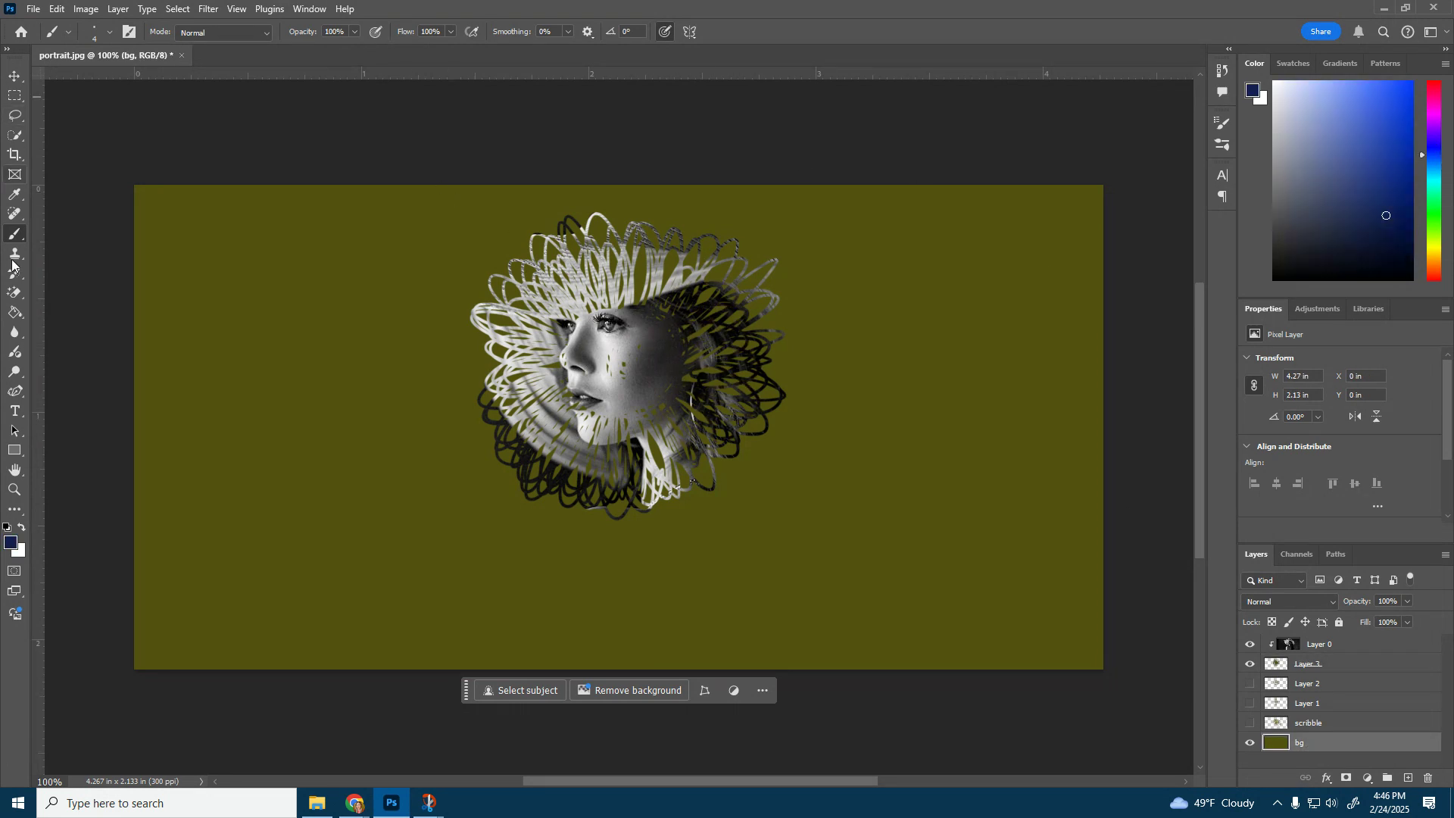
click(16, 312)
click(1307, 90)
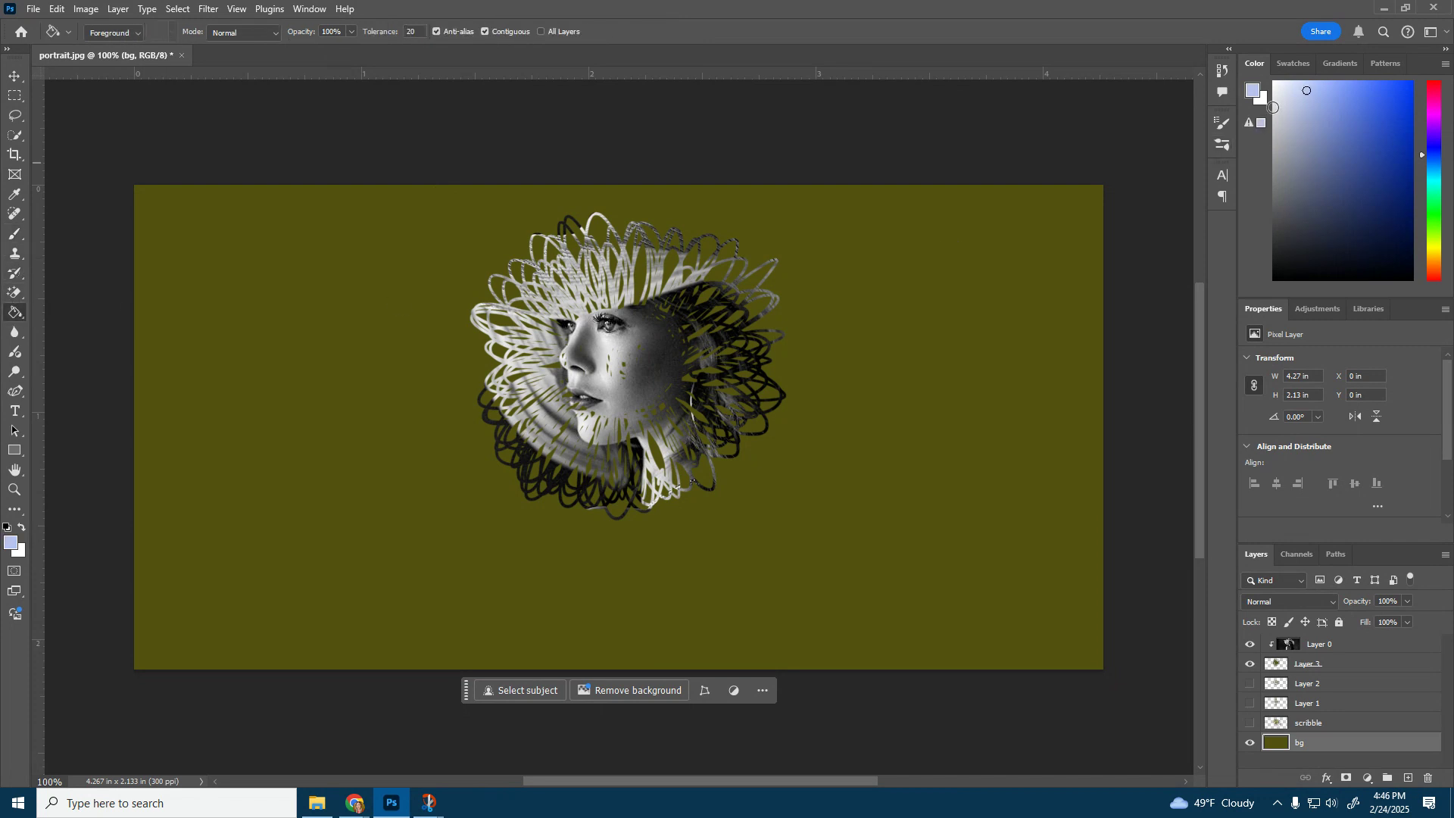
click(863, 367)
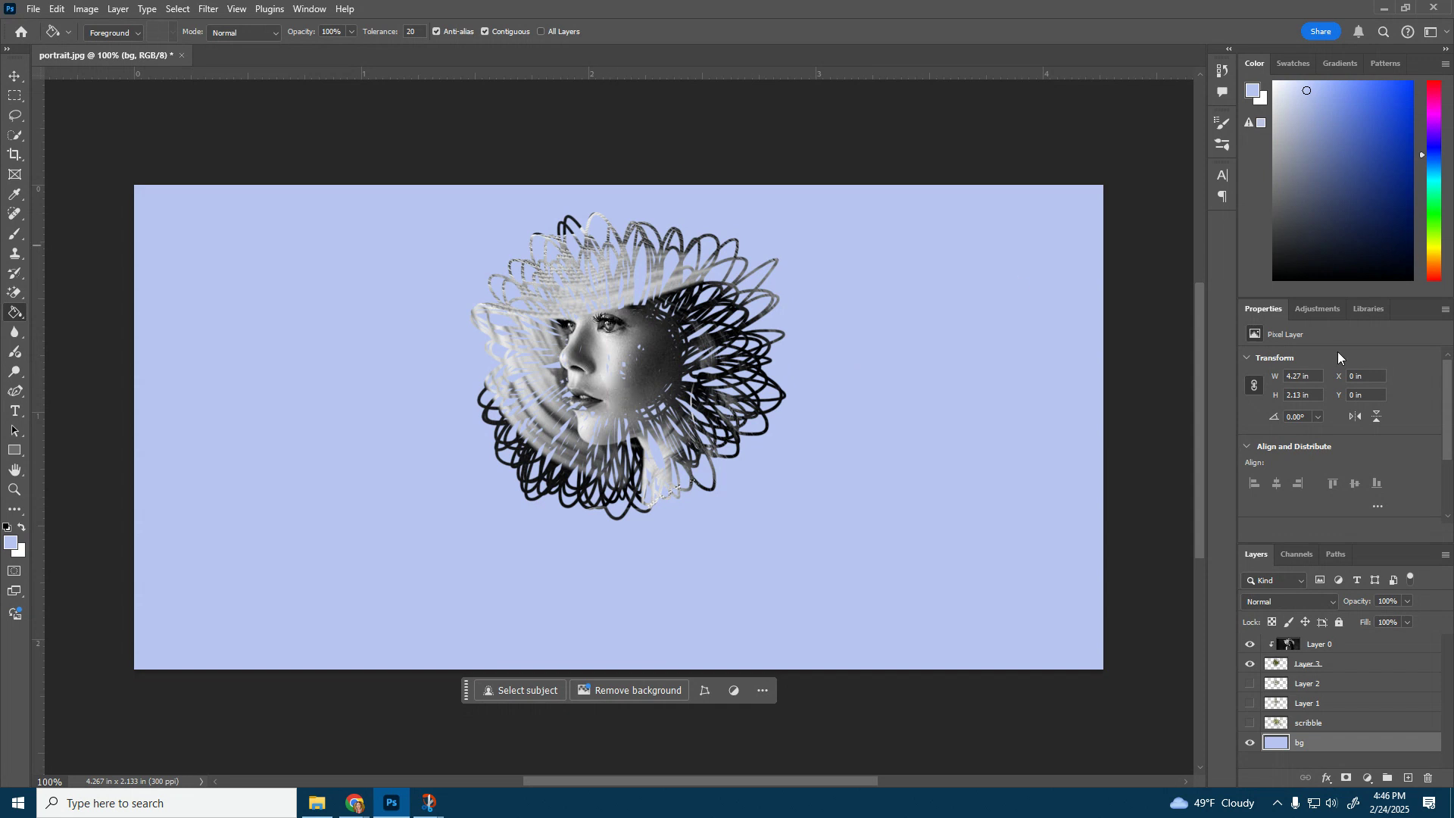
click(1317, 260)
click(913, 455)
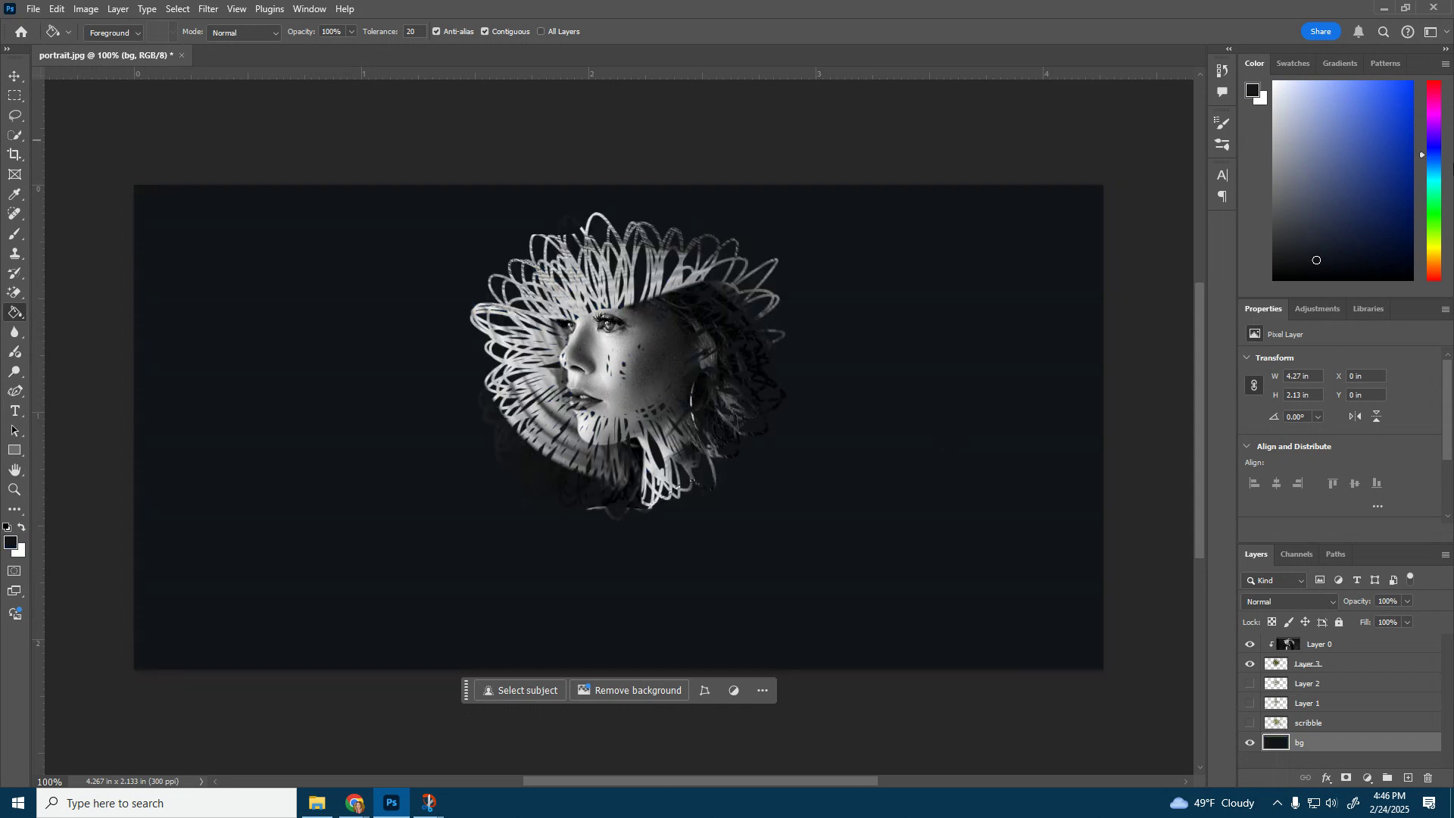
drag(1439, 155, 1438, 195)
click(1395, 185)
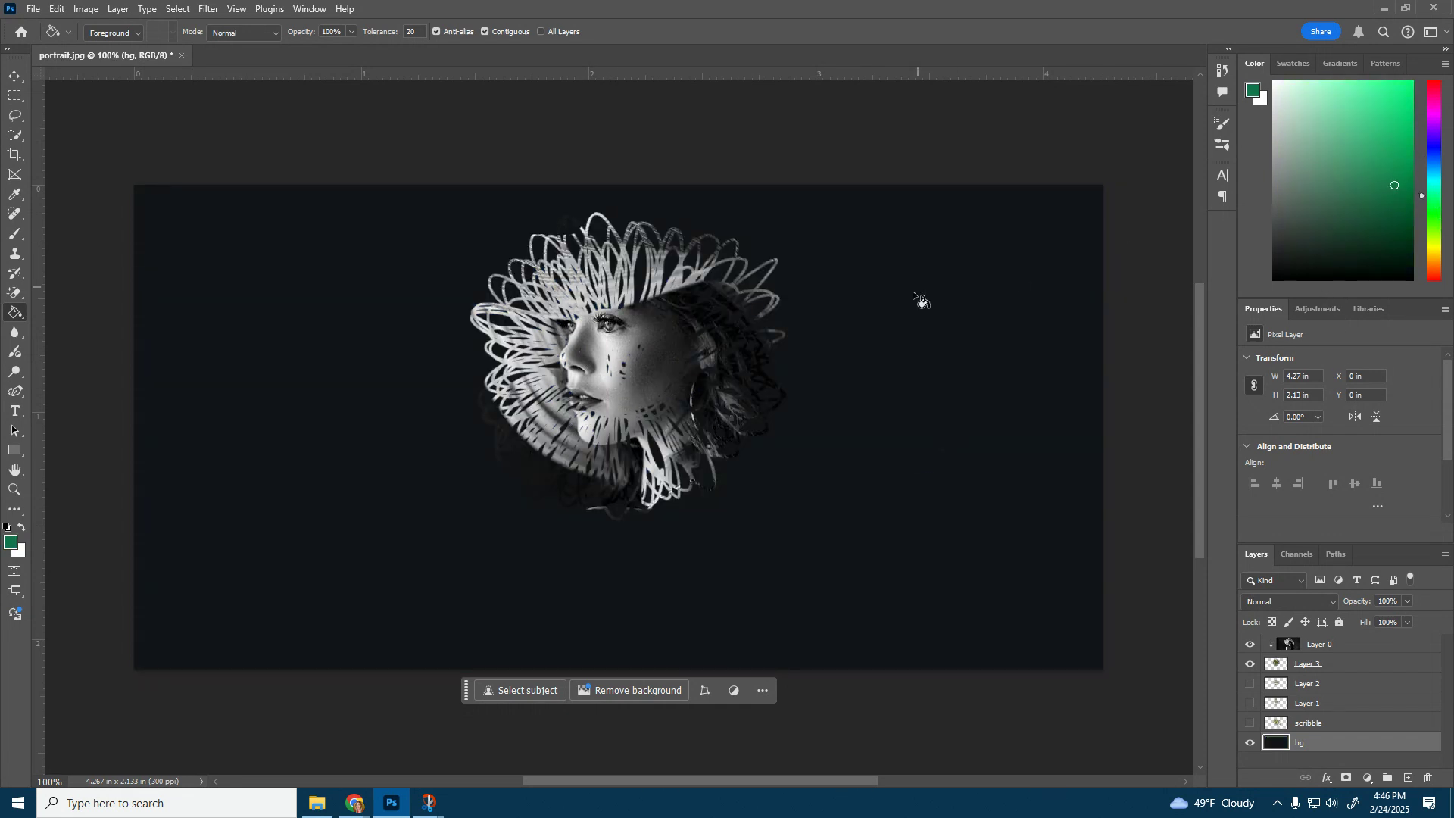
click(920, 301)
Step: Fill the bg layer with a dark olive-brown
click(1438, 254)
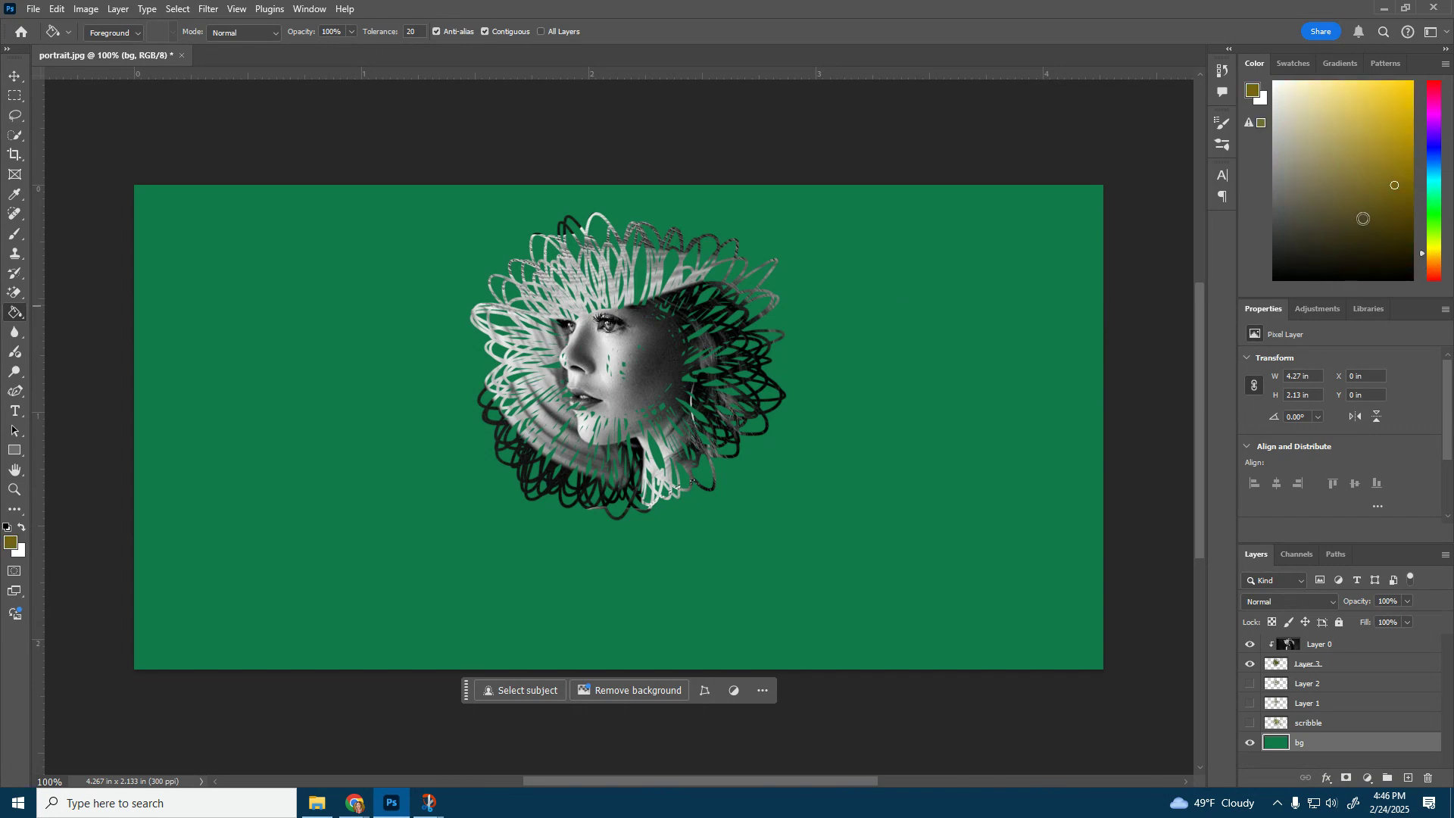
click(1364, 216)
click(873, 350)
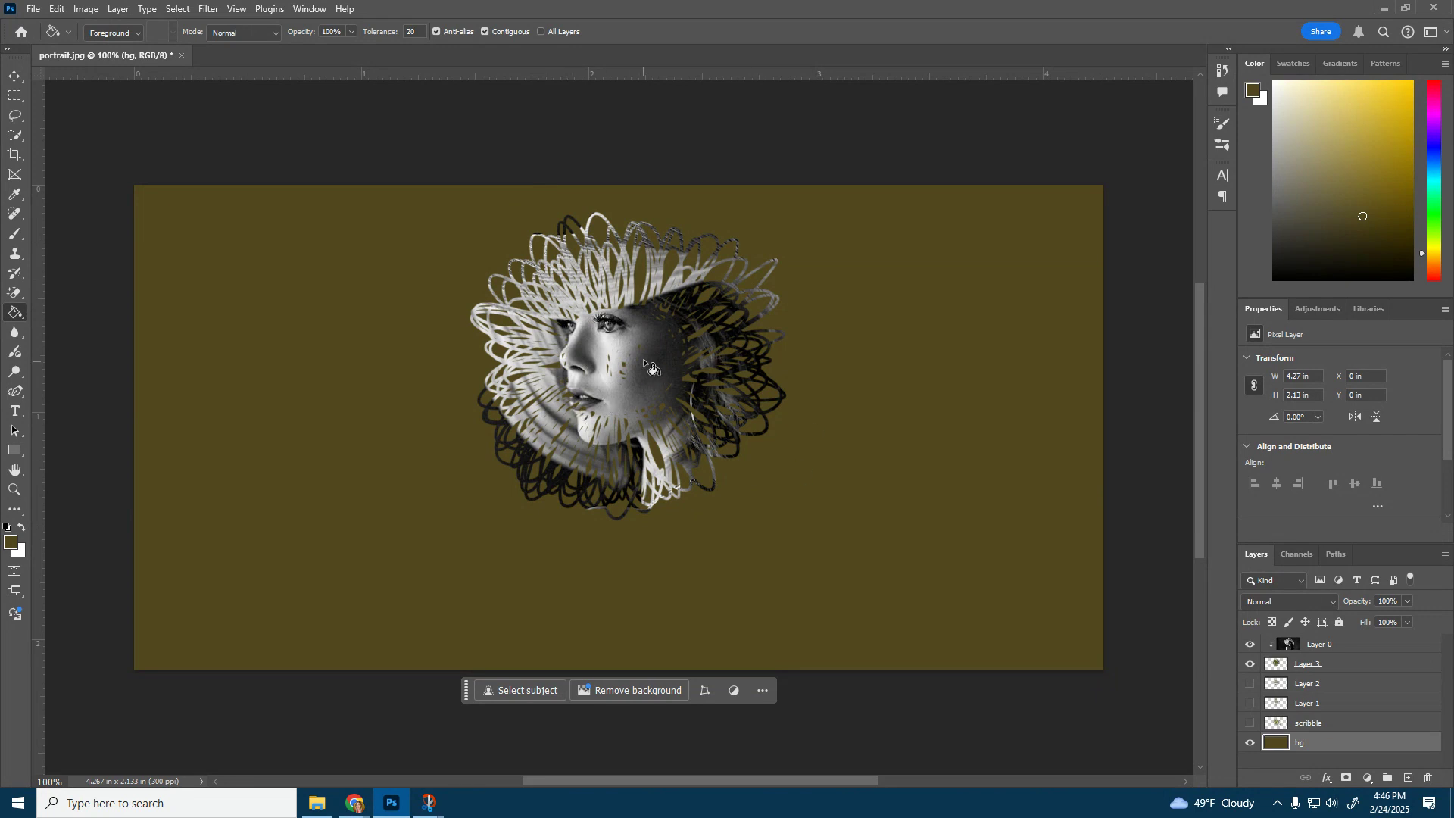
Step: Crop the canvas around the flower-shaped portrait to about 1.85 × 1.7 in
click(14, 156)
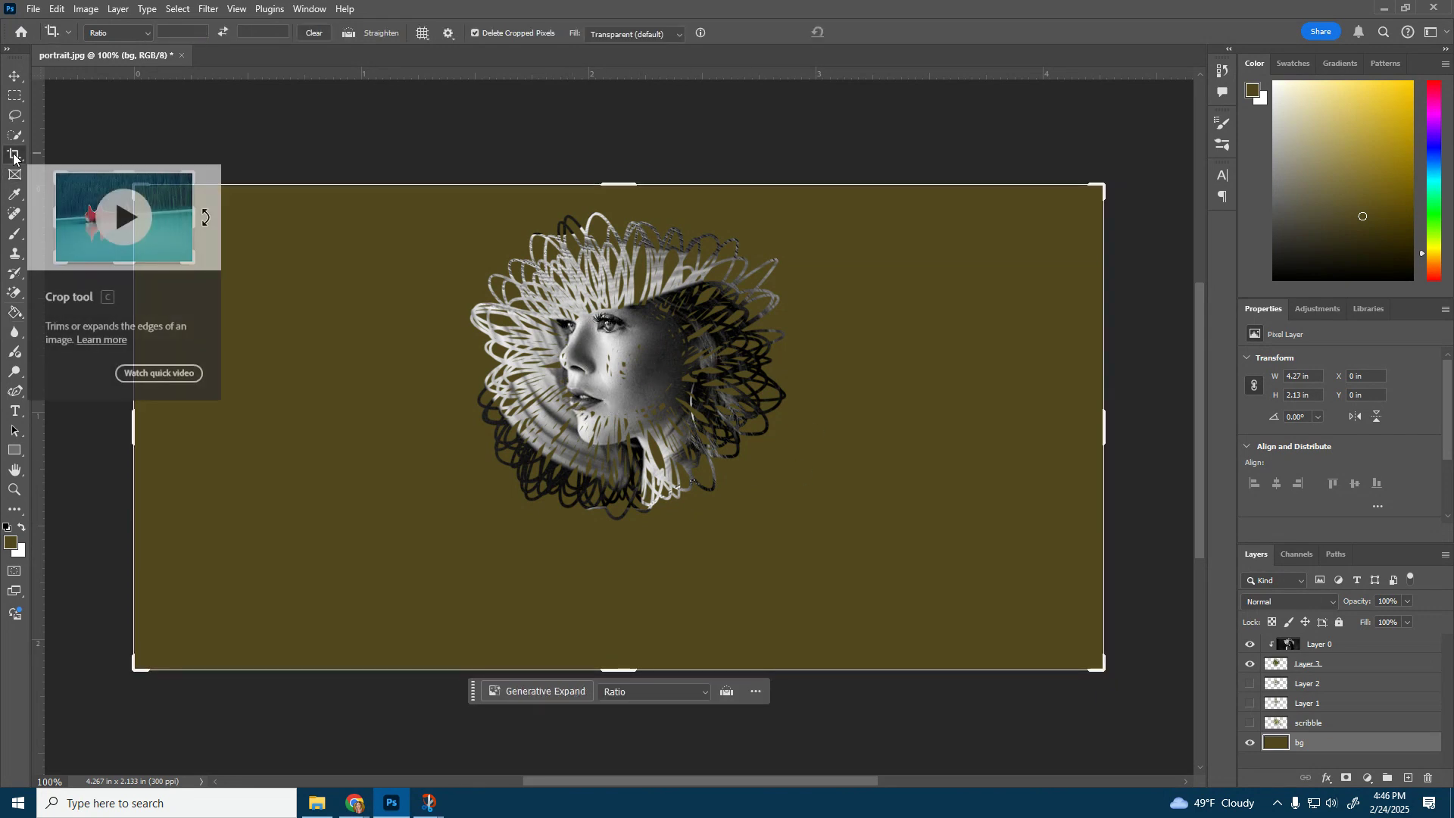
drag(135, 424, 272, 424)
drag(963, 418, 833, 417)
drag(619, 669, 613, 623)
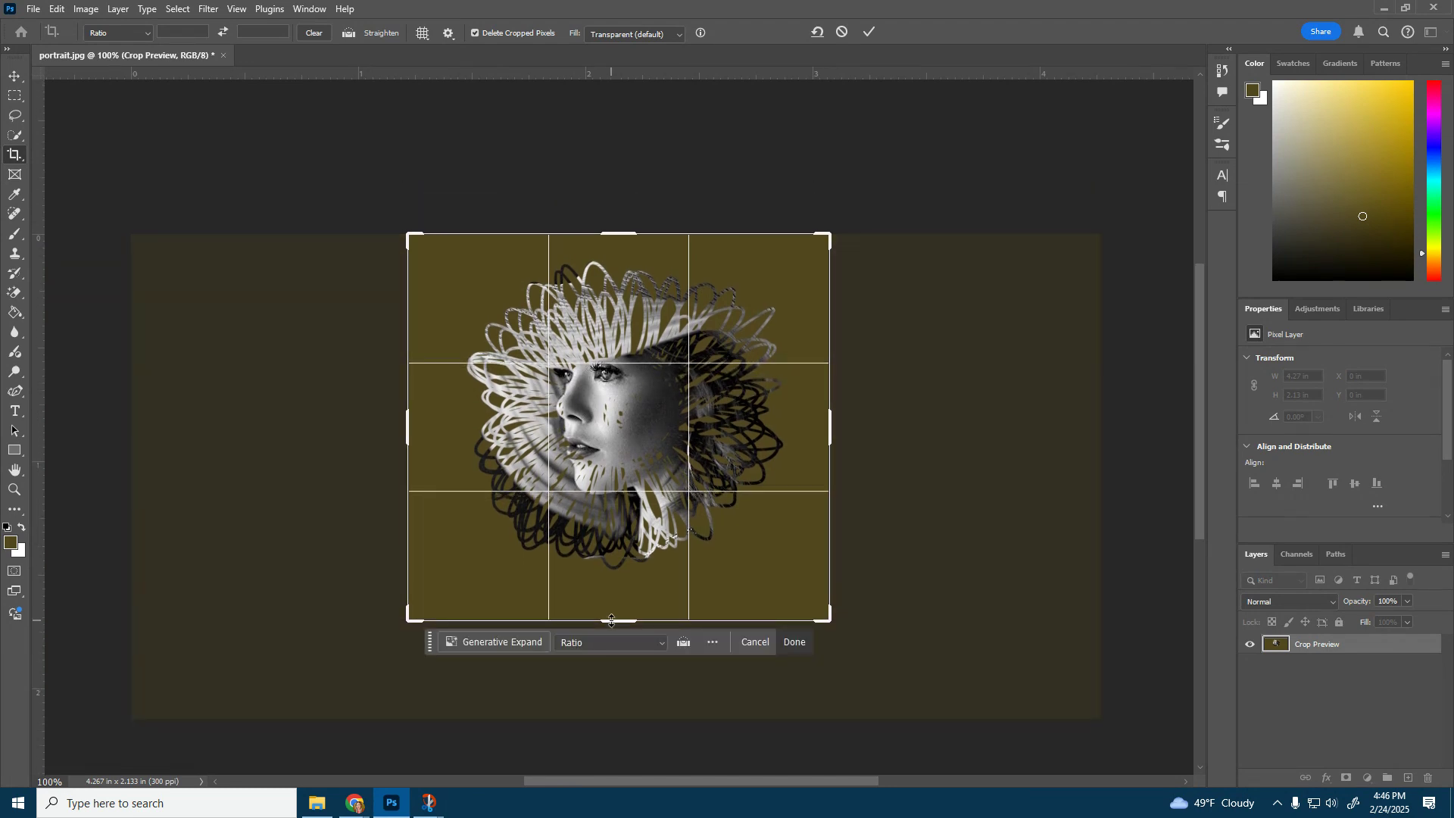
key(Return)
Step: Examine the Export As settings for a JPG of the cropped portrait, and leave without exporting
click(32, 9)
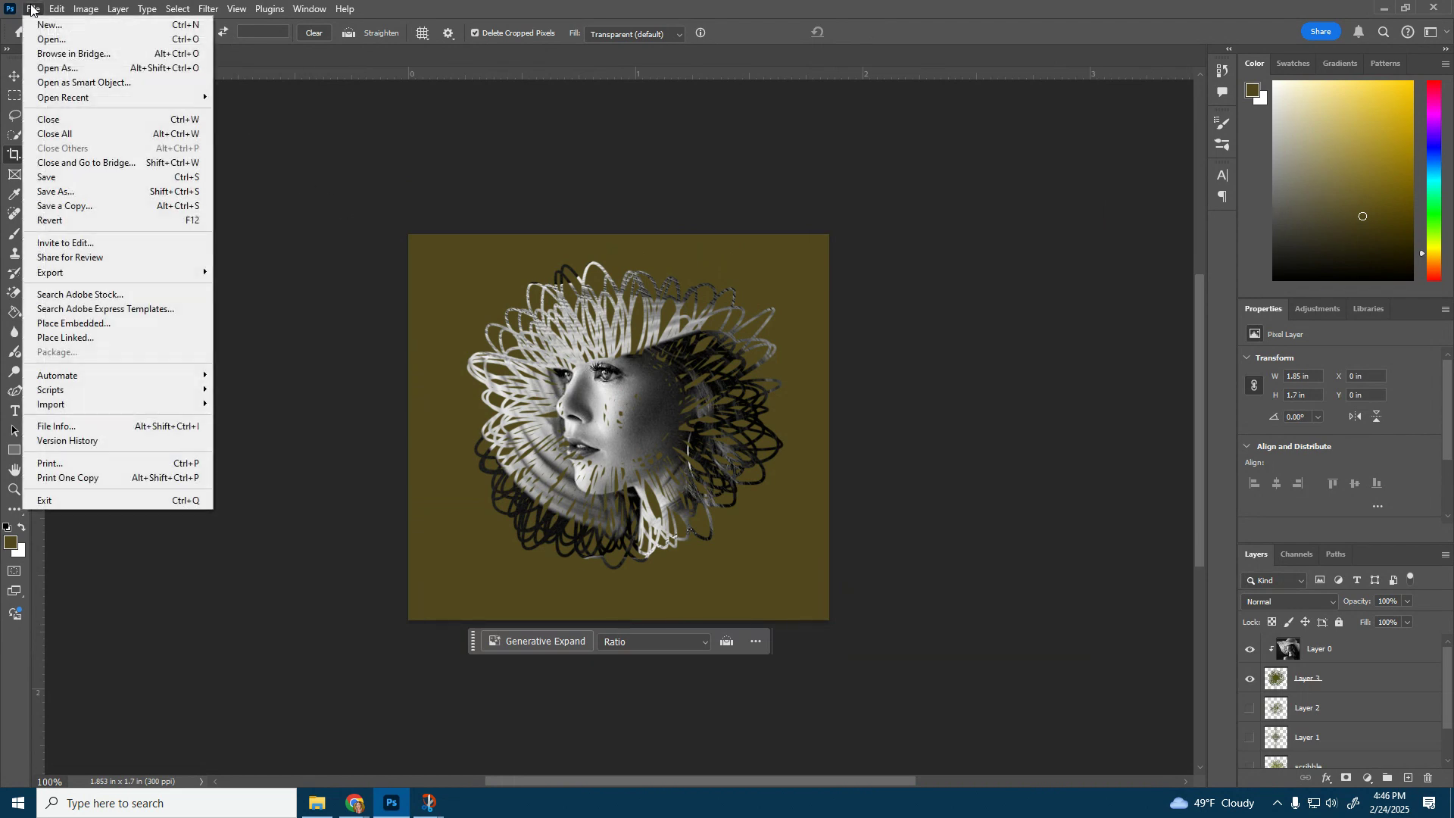
mouse_move(83, 273)
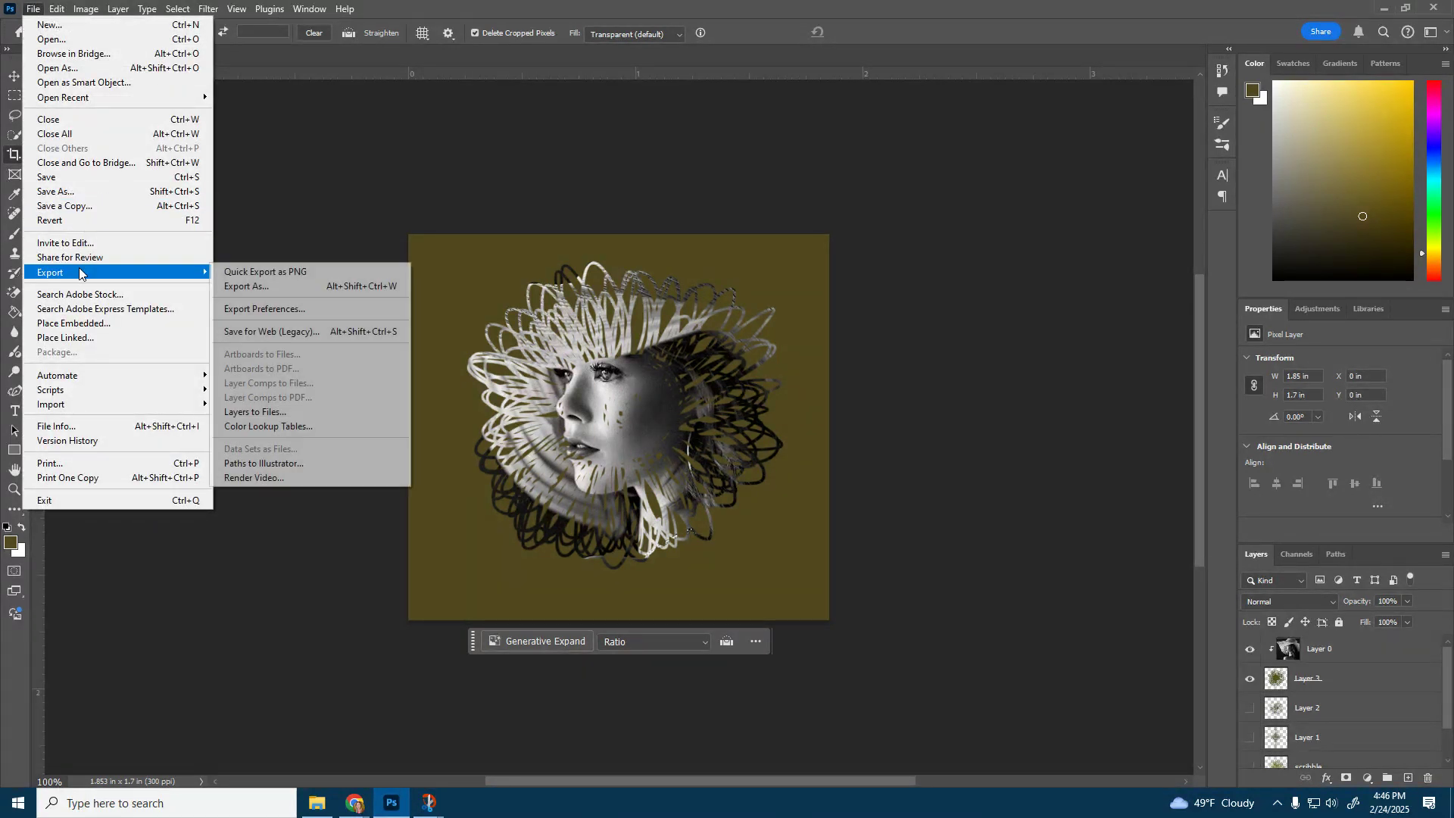
click(270, 288)
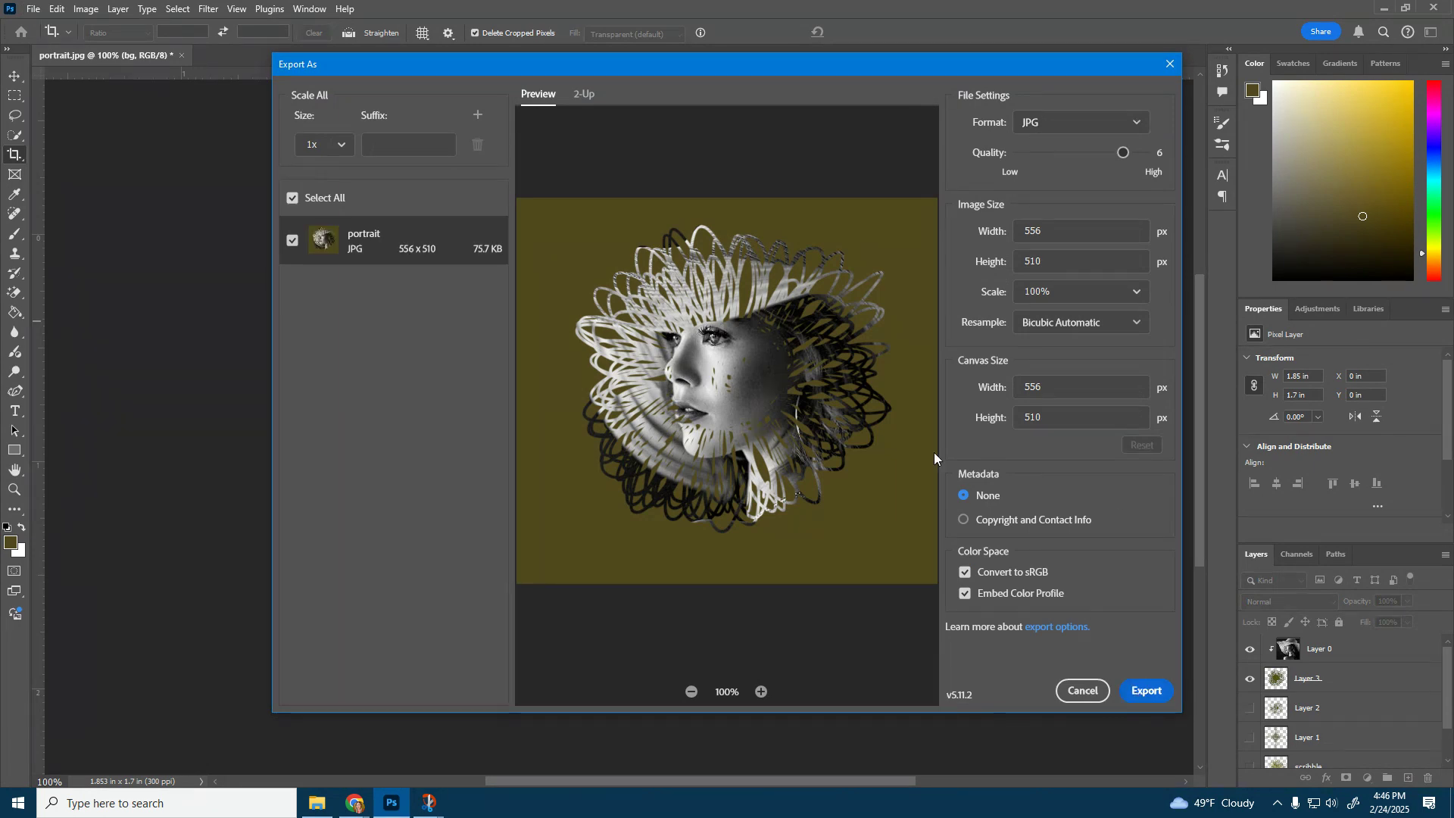
click(1082, 690)
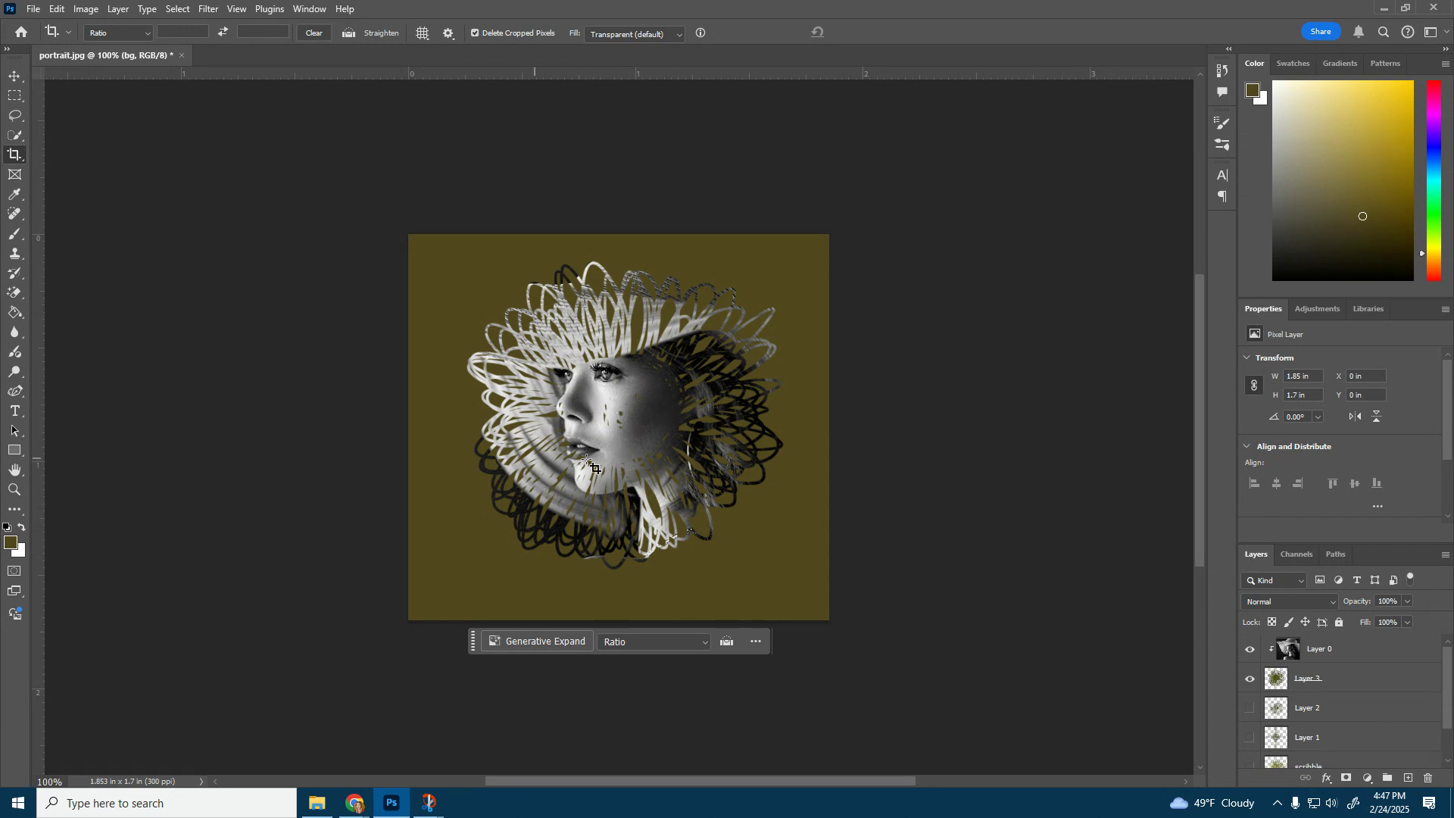
Step: Switch to File Explorer, view the finished scribble portrait shang-chi.jpg from Downloads, and close the open Snip & Sketch windows
click(316, 803)
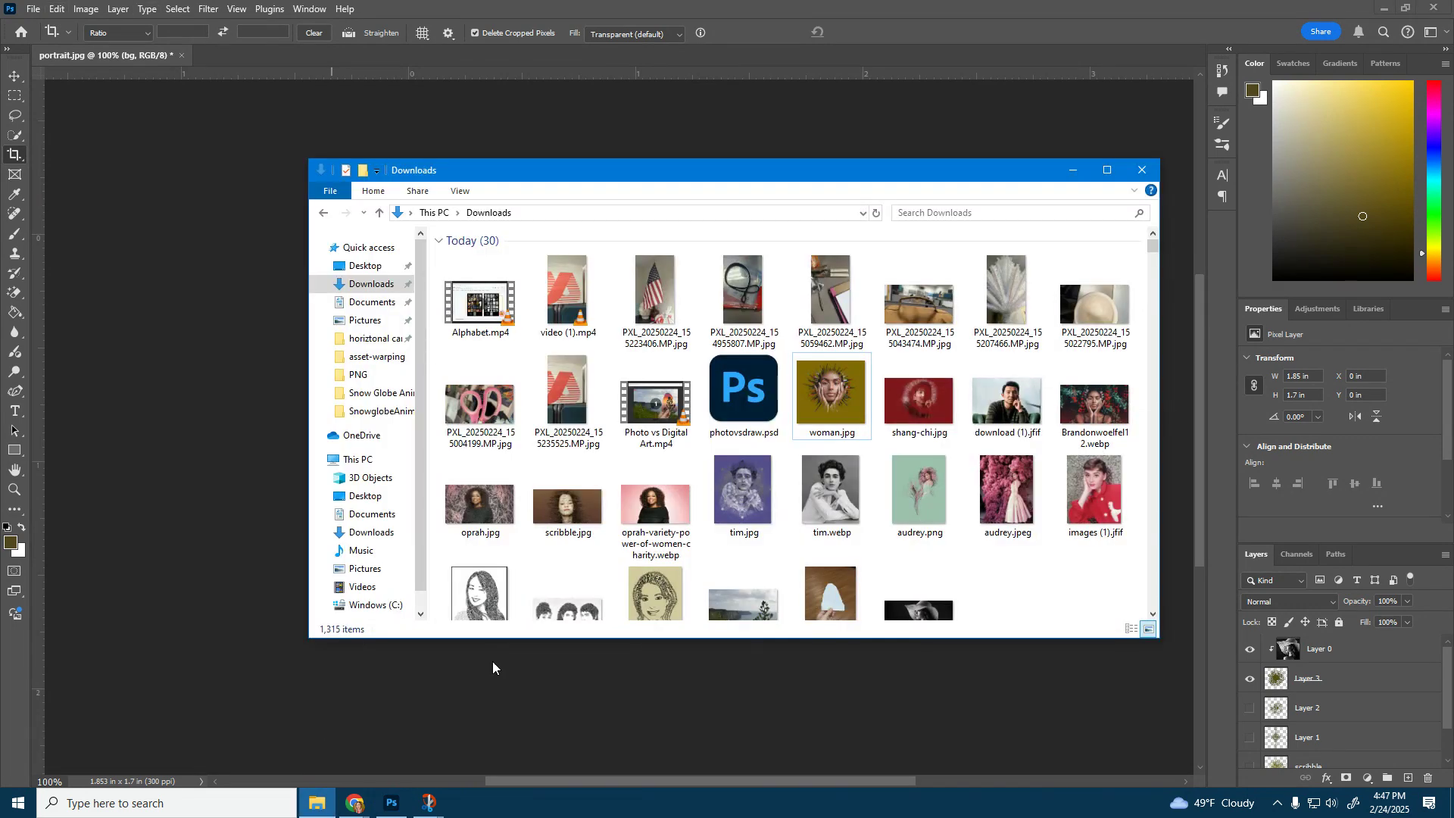
double_click(951, 399)
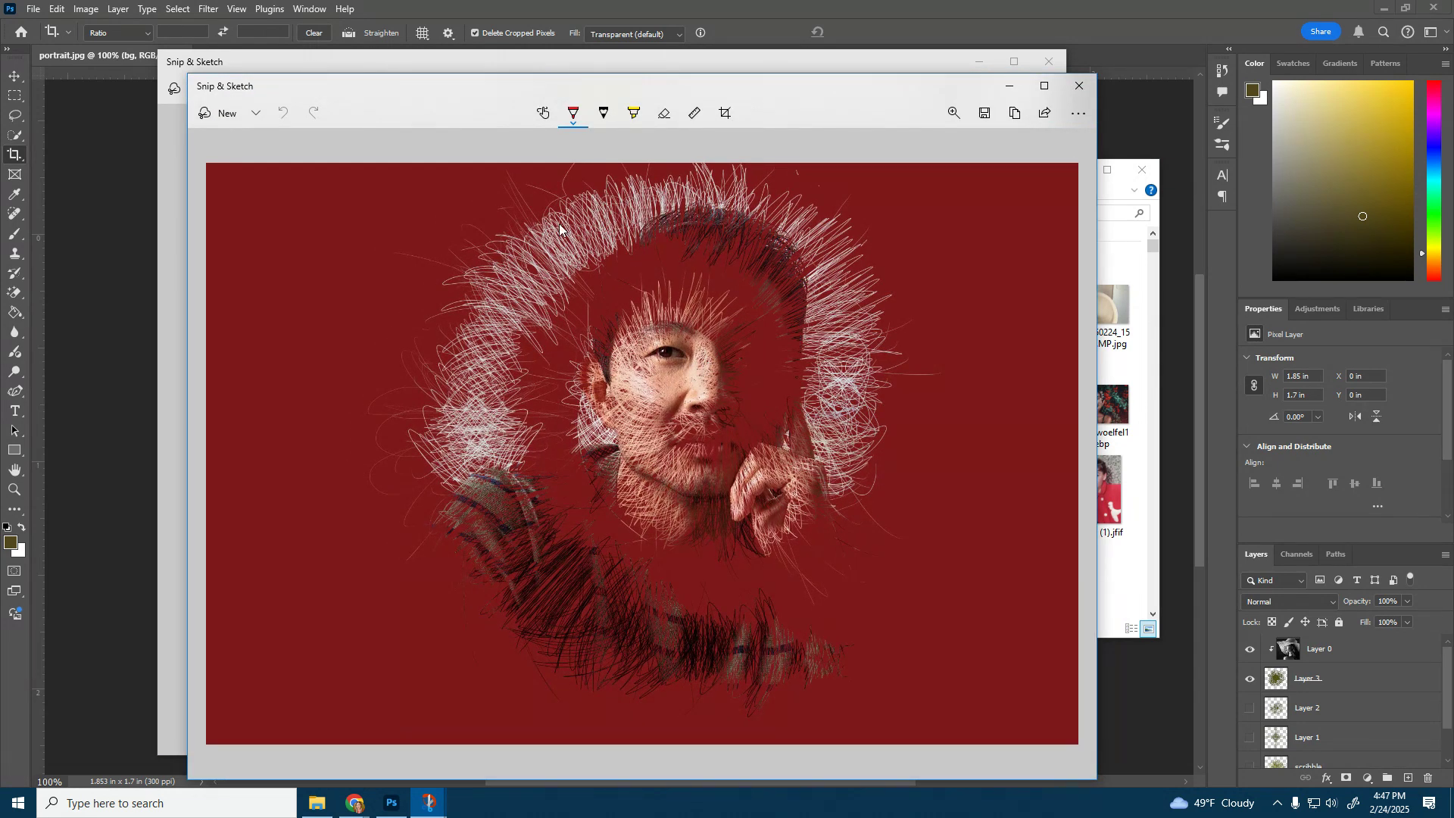
click(1079, 86)
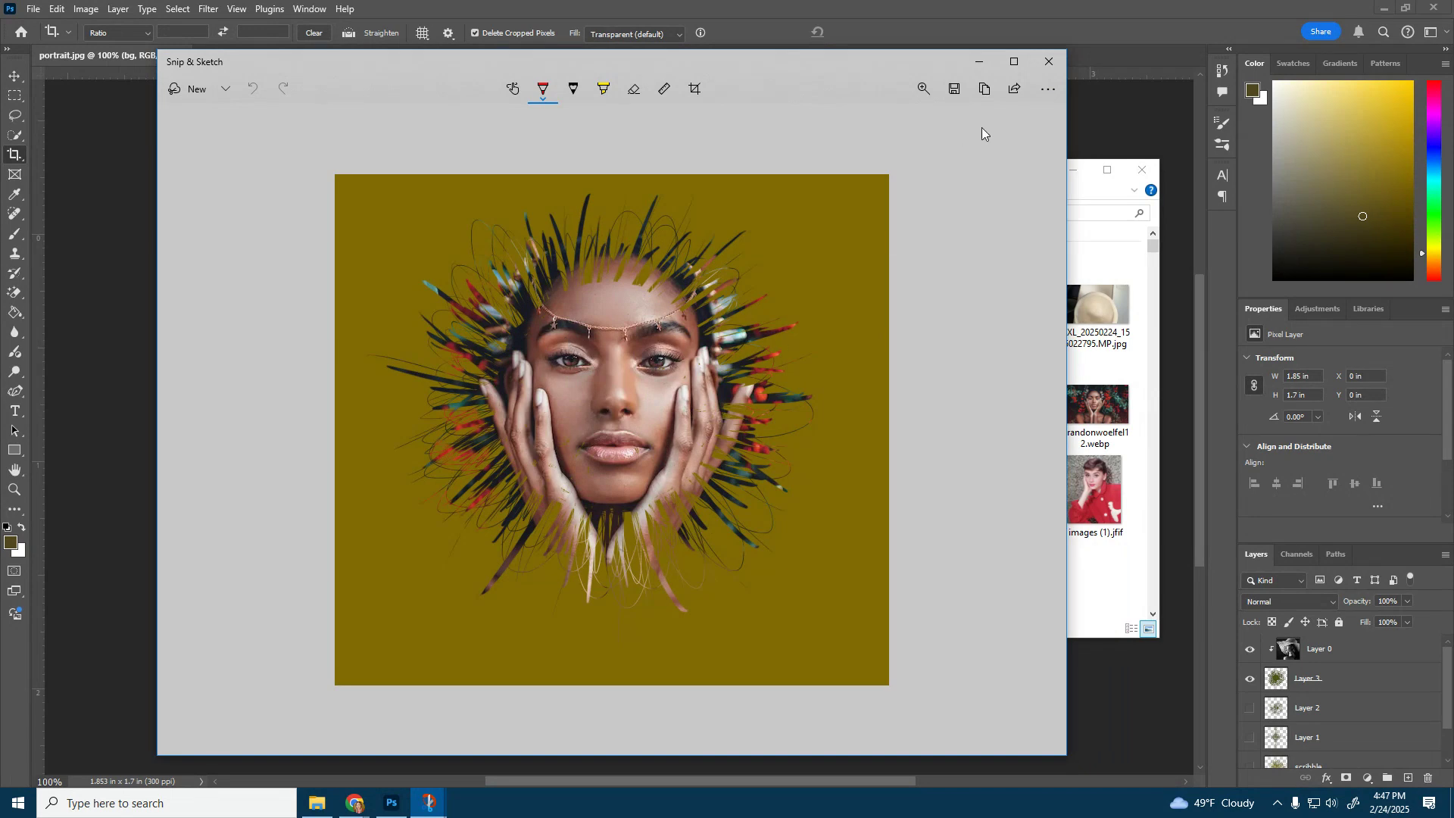
click(1050, 59)
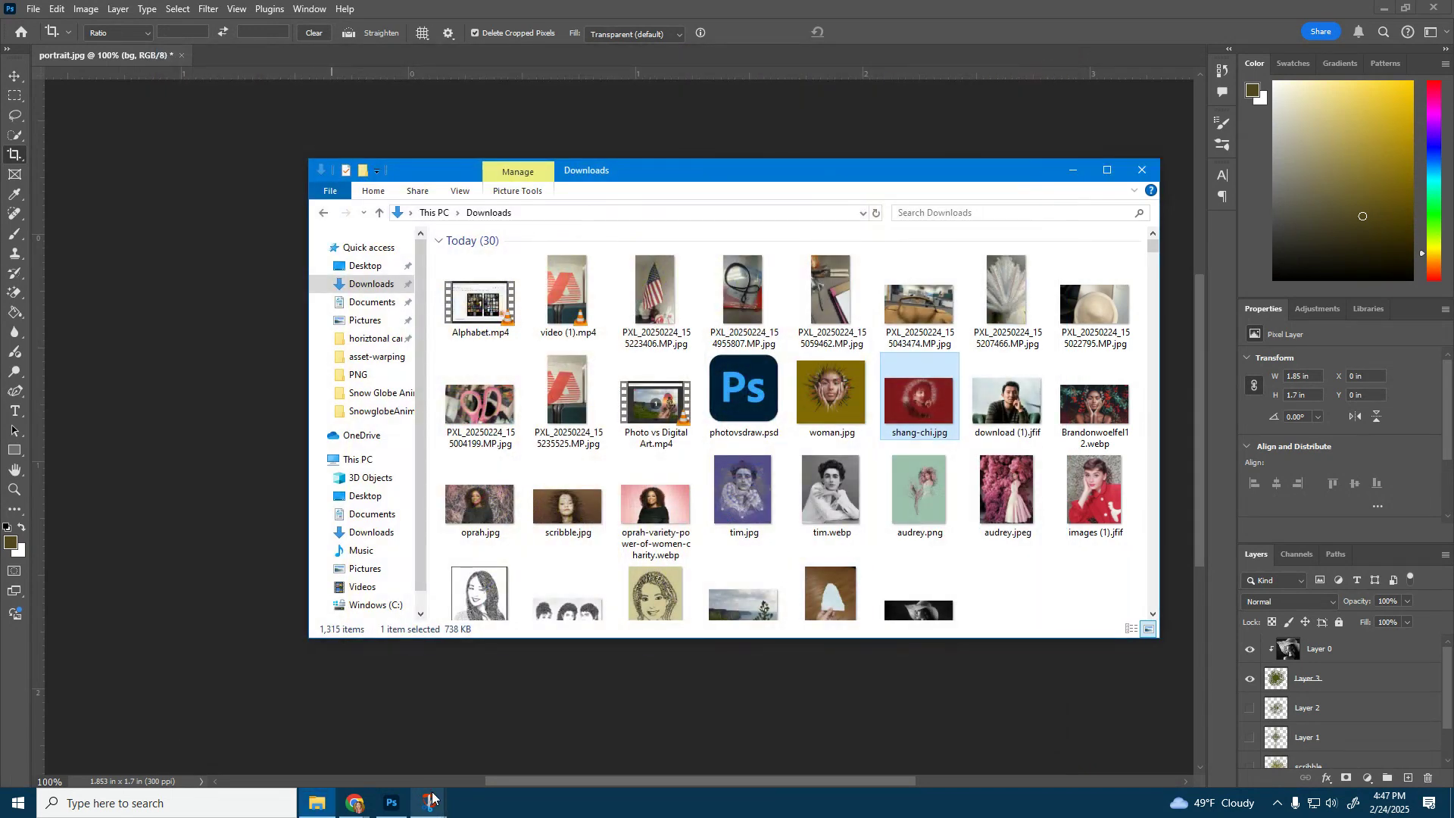
Step: Switch to the Chrome window showing the Google image results for "portrait"
mouse_move(357, 809)
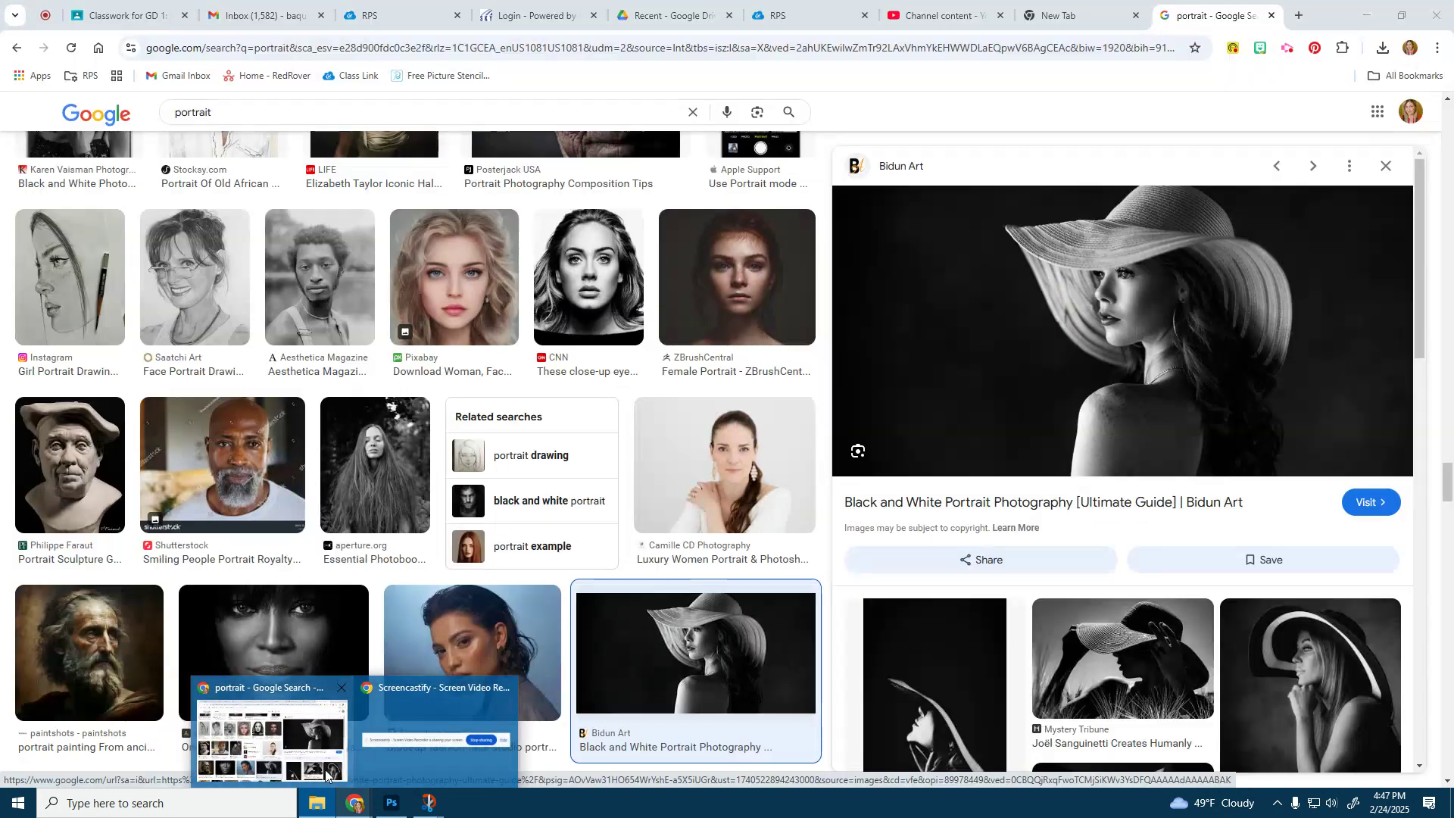
click(272, 720)
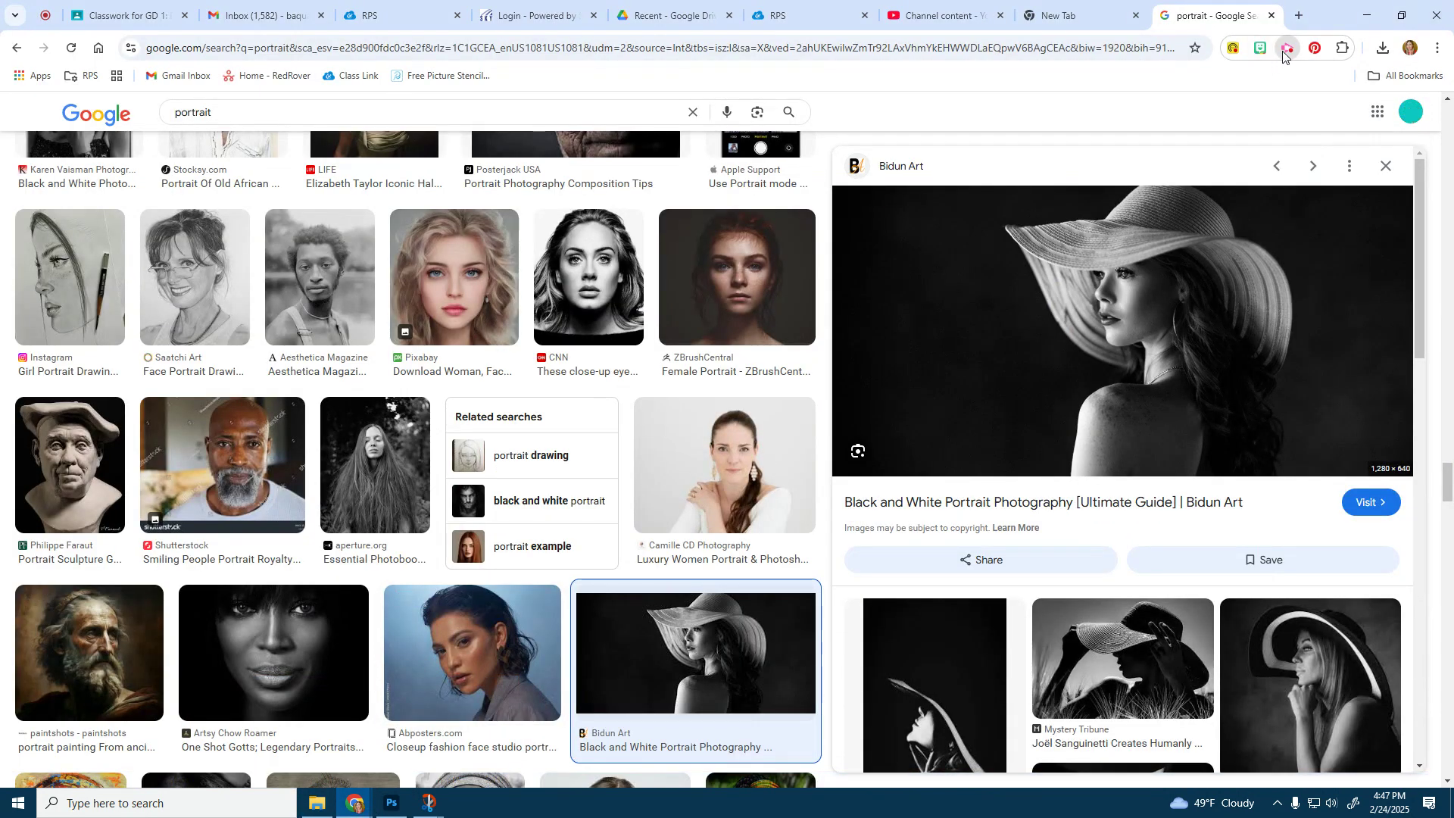